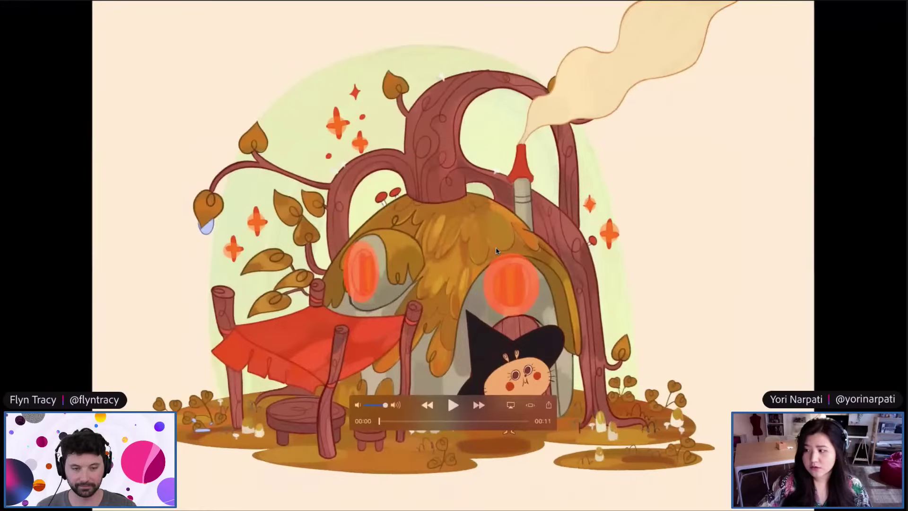
Play the finished house animation animation_01loop.mp4, watch it, and close the video to return to Photoshop
click(452, 405)
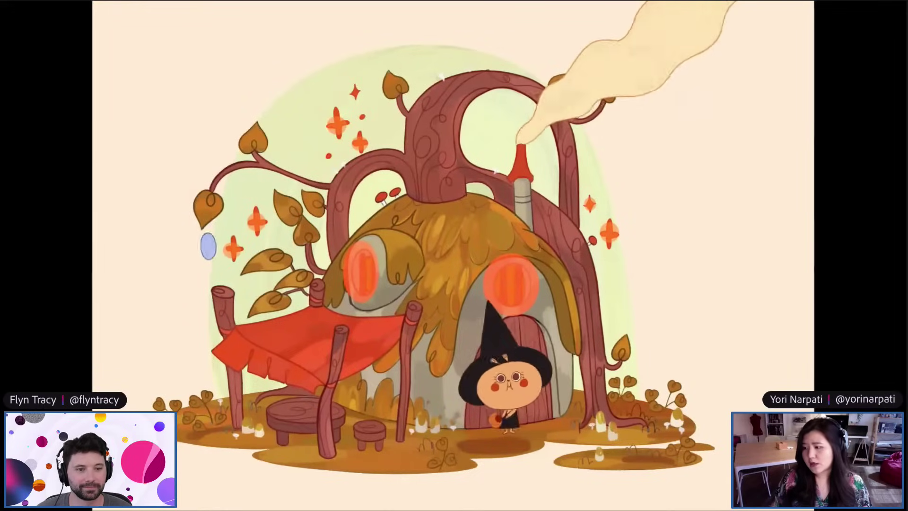
mouse_move(675, 4)
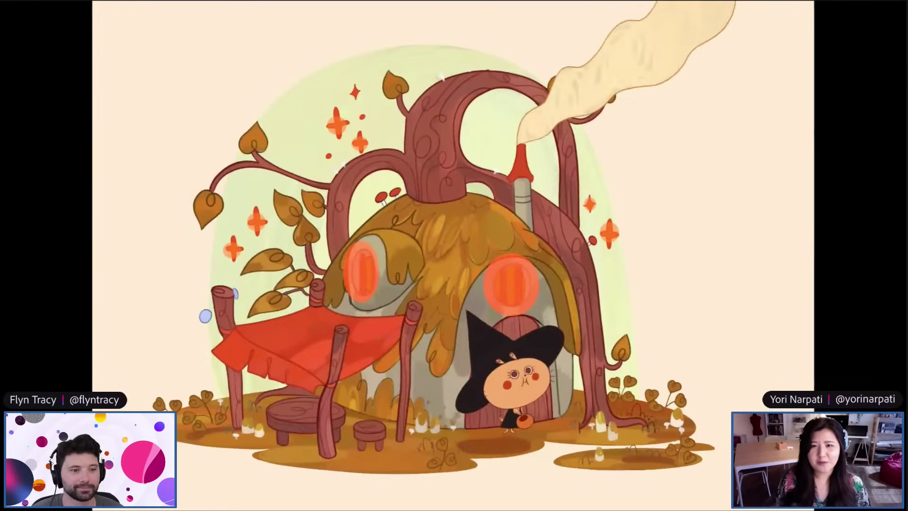
mouse_move(673, 434)
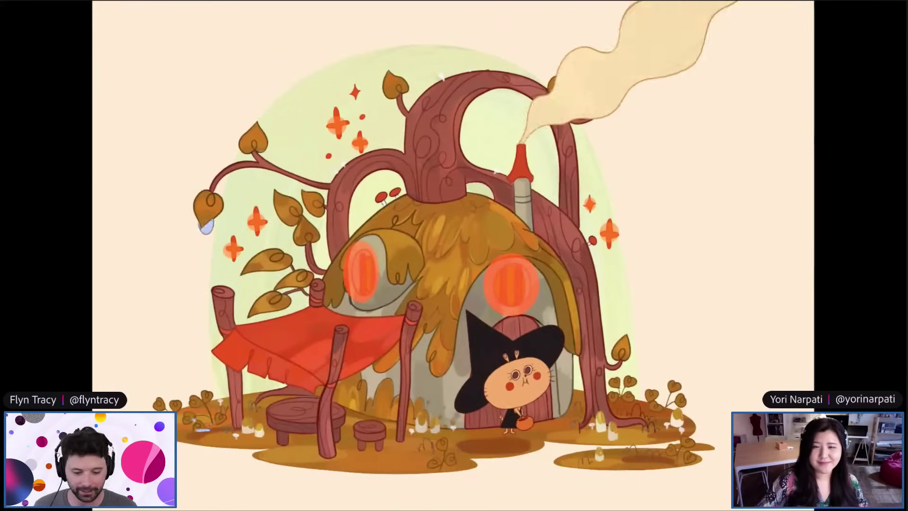
mouse_move(622, 122)
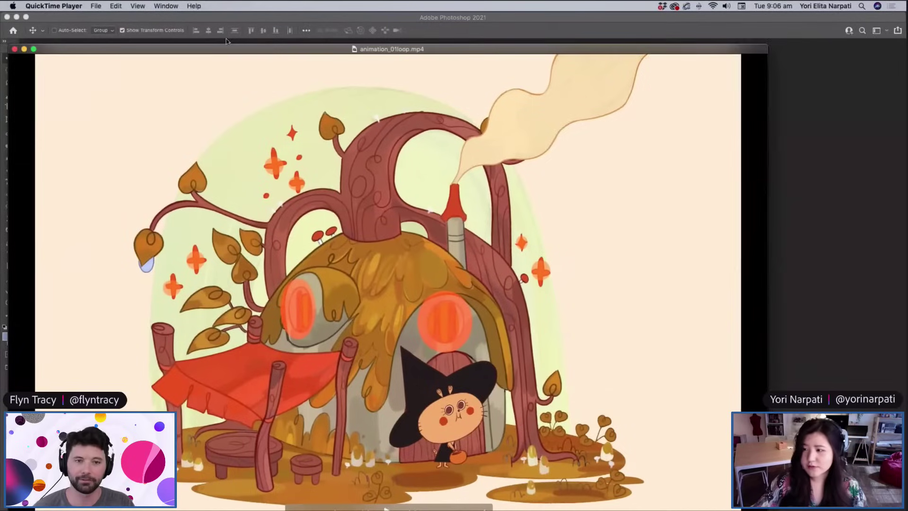
drag(229, 51, 183, 299)
key(super+w)
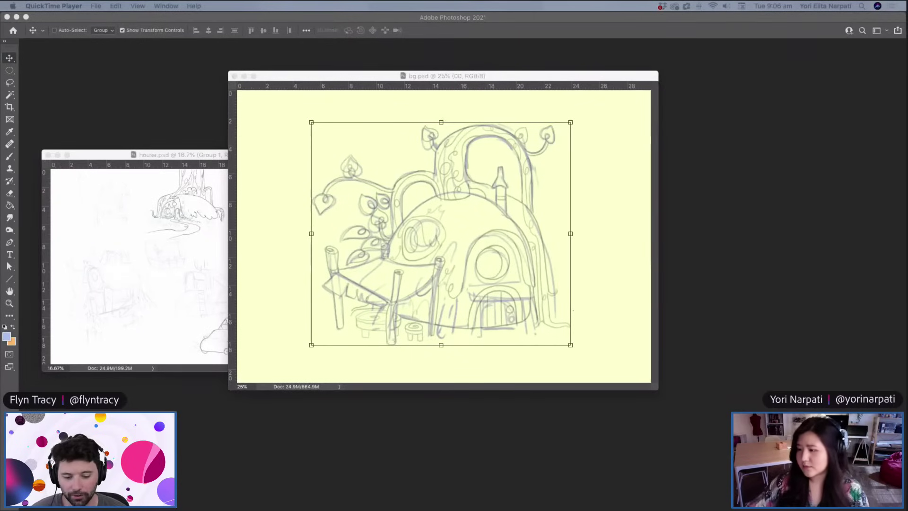
Enlarge house.psd to 25% and arrange it side by side with bg.psd
click(189, 159)
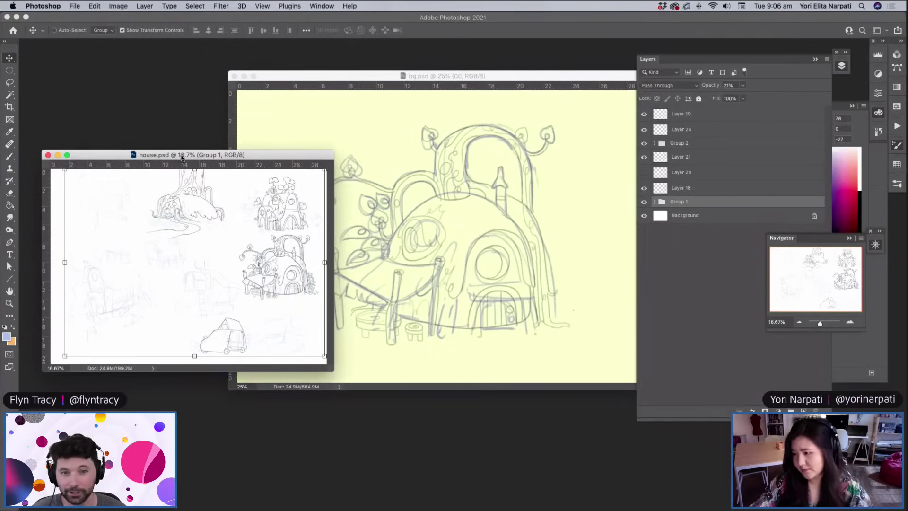
drag(181, 157, 179, 253)
key(super+equal)
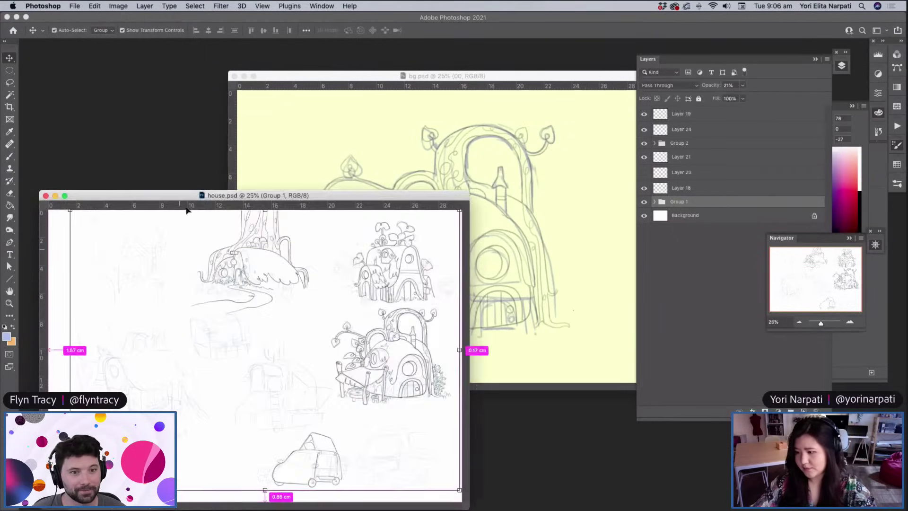
drag(394, 84, 624, 130)
Collapse the Layers, Color and Navigator panels and dock them as icons so both sketches are uncovered
click(849, 66)
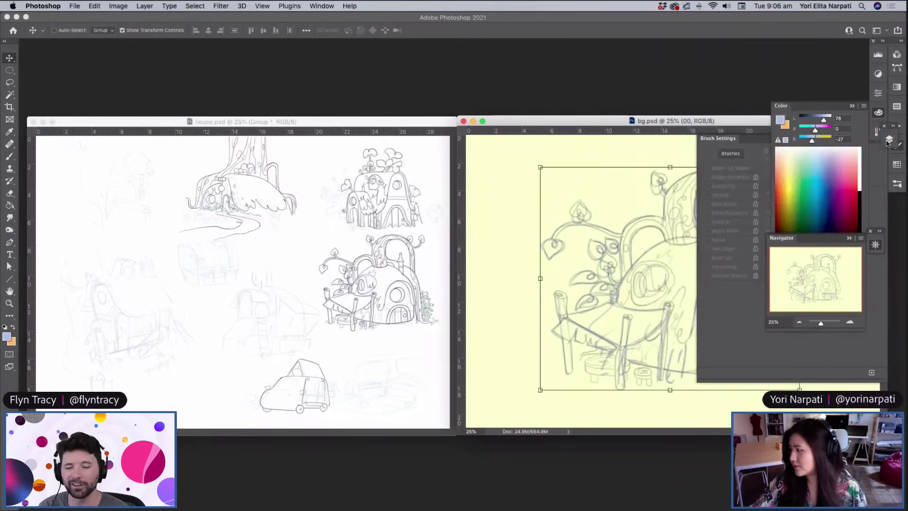
click(895, 148)
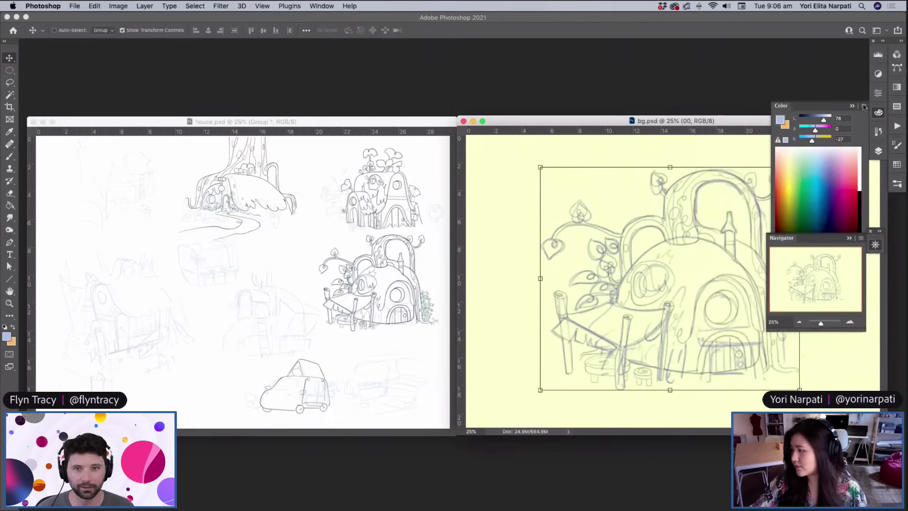
click(853, 106)
drag(875, 245, 897, 204)
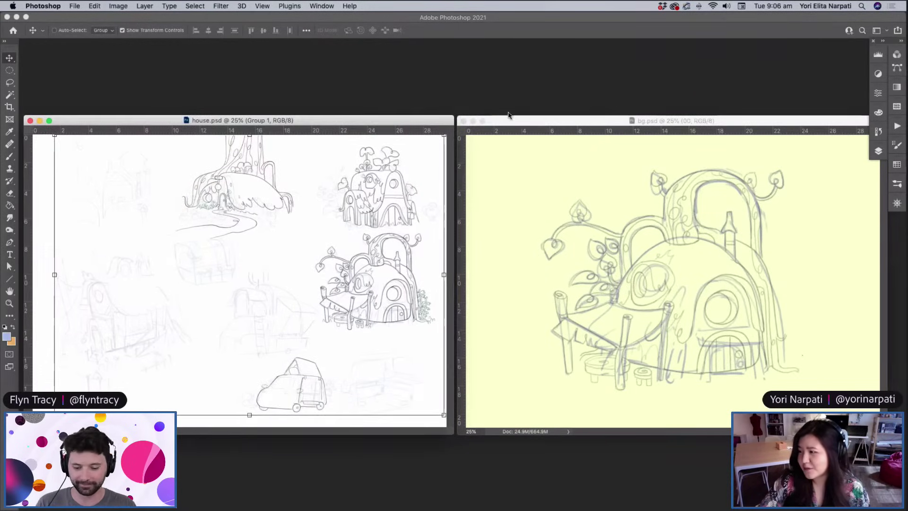
Examine the house concept sketches in house.psd up close and compare the awning house with the sketch in bg.psd
drag(515, 121, 512, 119)
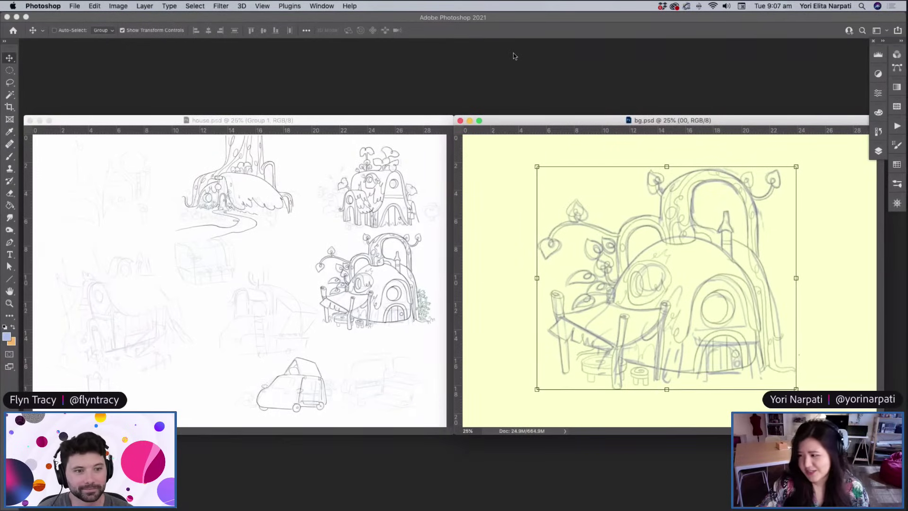
drag(427, 124, 424, 111)
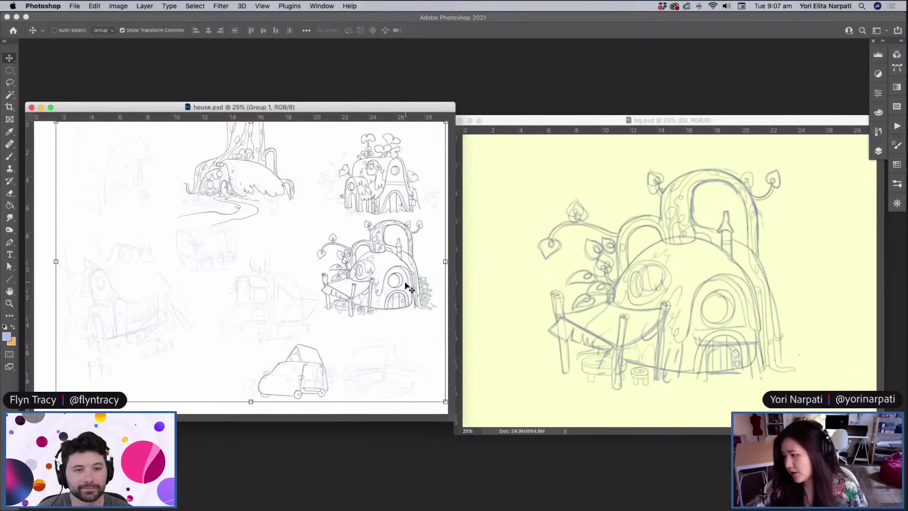
scroll(405, 284, up, 5)
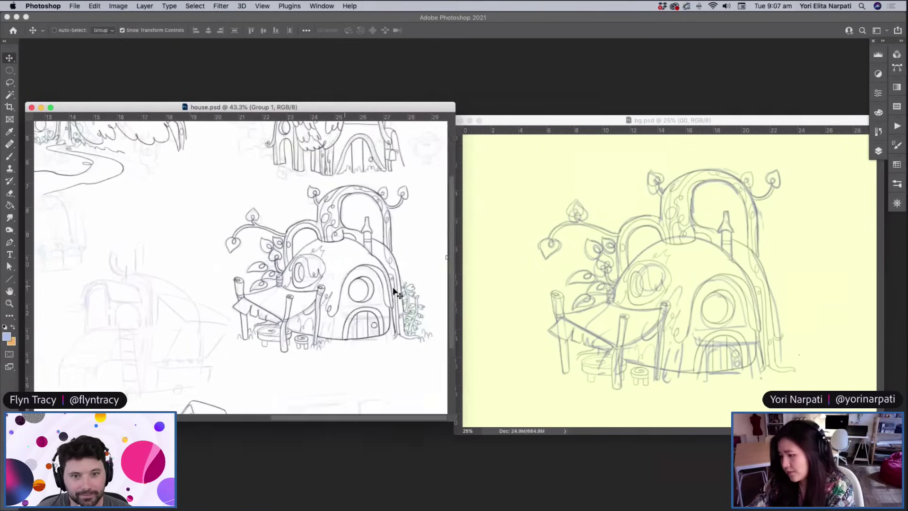
scroll(390, 297, up, 2)
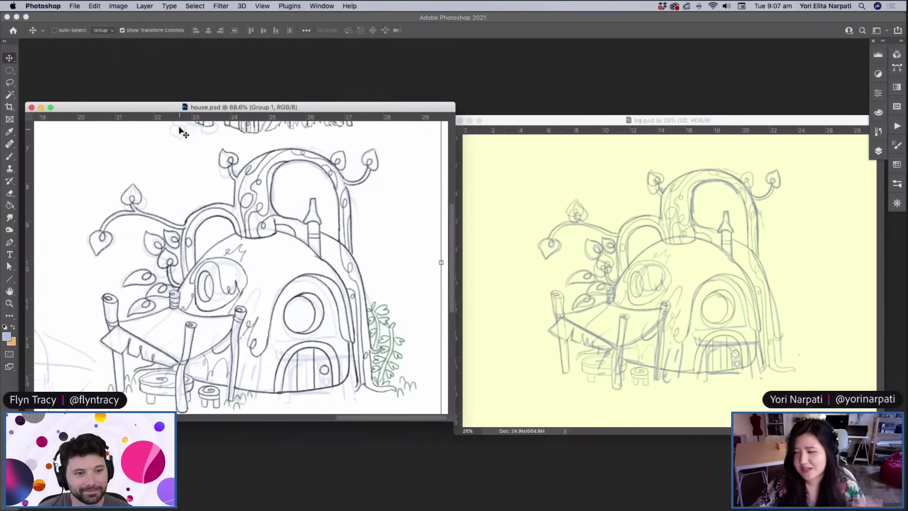
drag(161, 109, 162, 111)
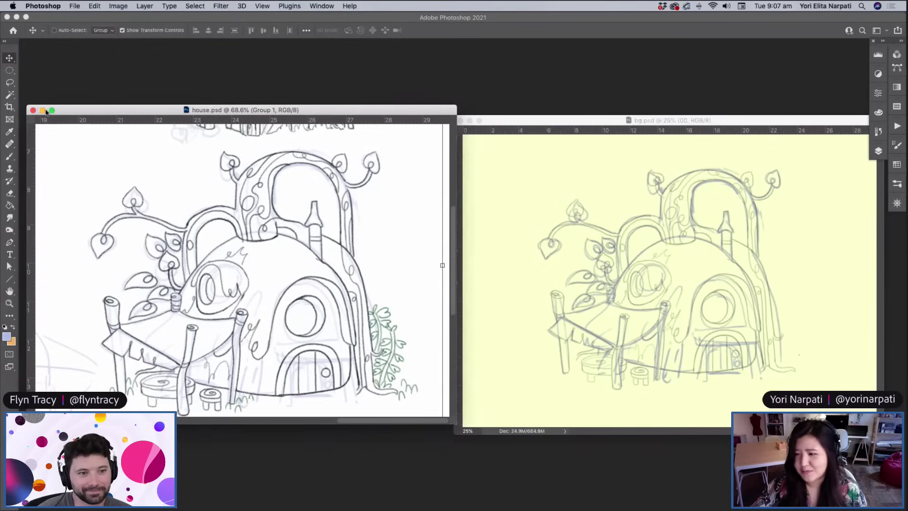
scroll(179, 199, down, 5)
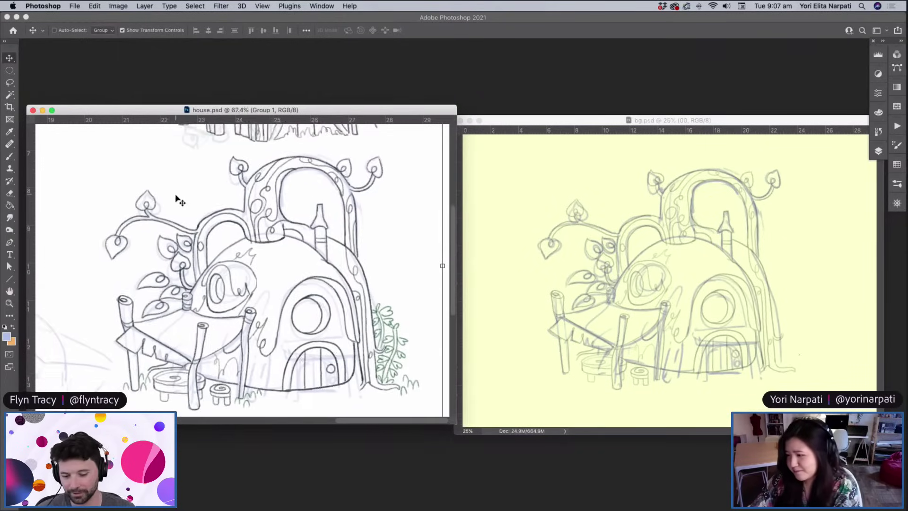
scroll(185, 218, up, 5)
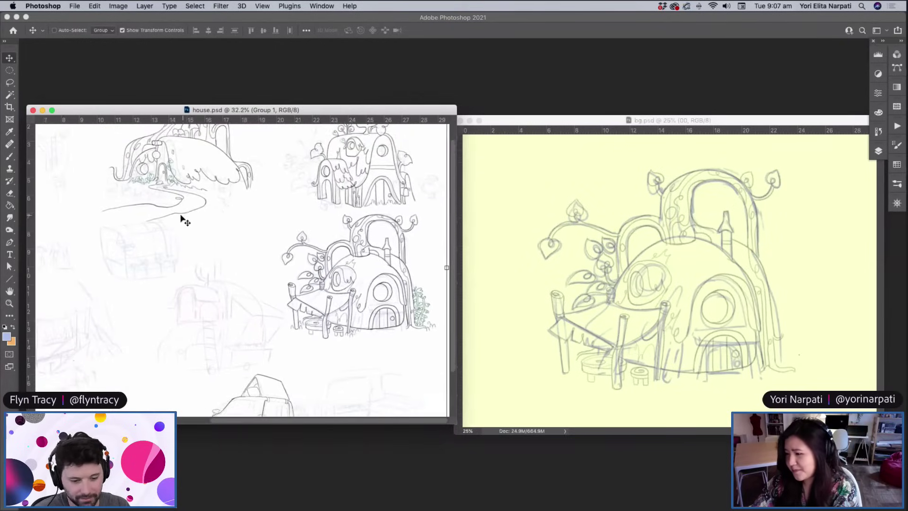
scroll(180, 219, up, 5)
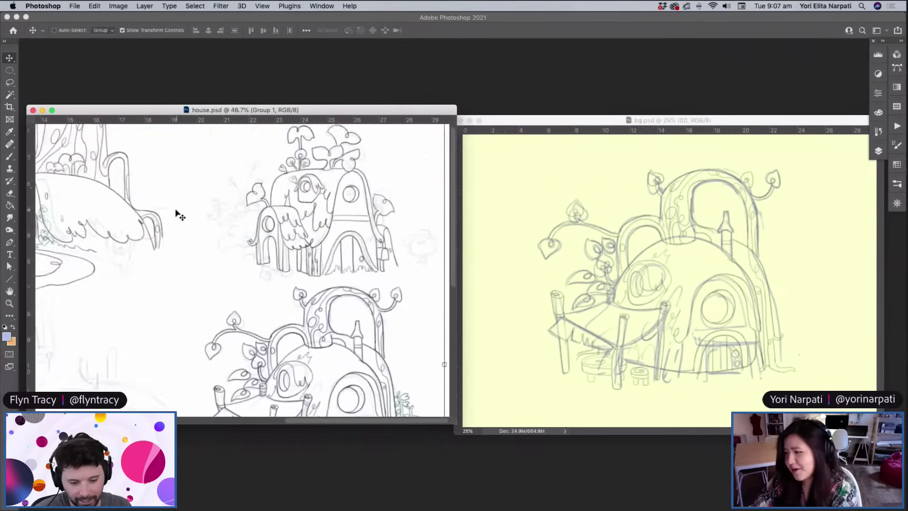
scroll(178, 214, right, 5)
scroll(178, 214, down, 3)
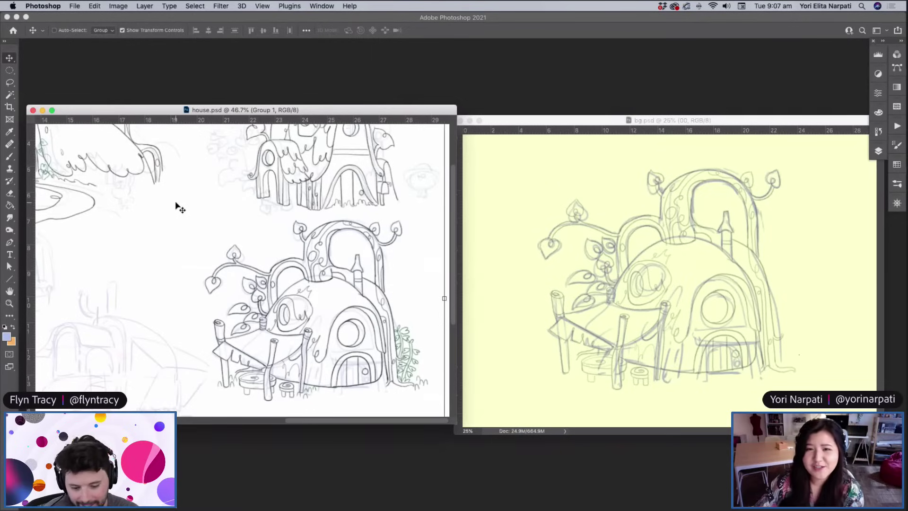
drag(221, 114, 214, 112)
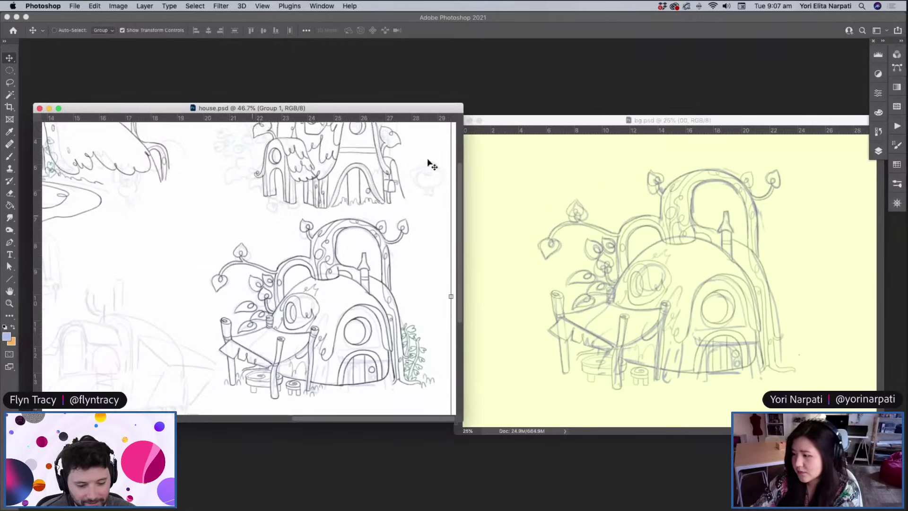
scroll(433, 165, down, 1)
Minimise house.psd and show bg.psd enlarged in full-screen mode
double_click(268, 109)
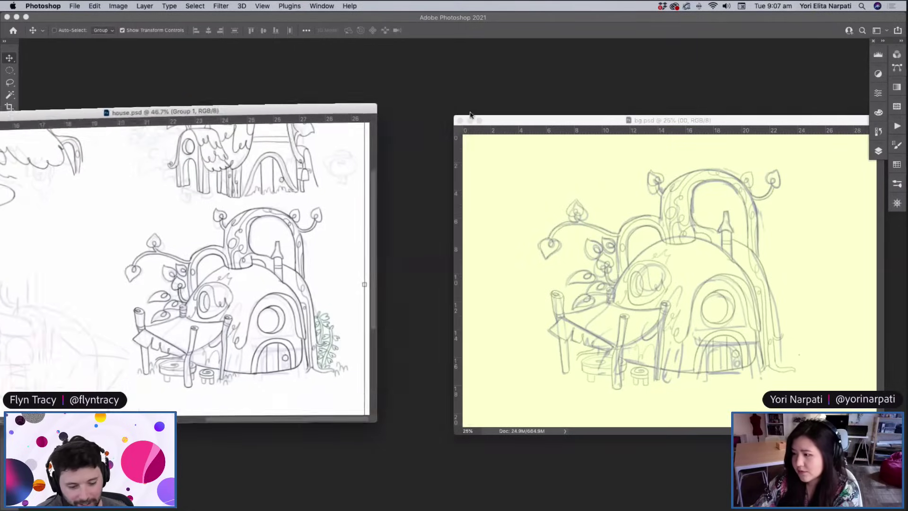
drag(489, 122, 124, 132)
key(super+equal)
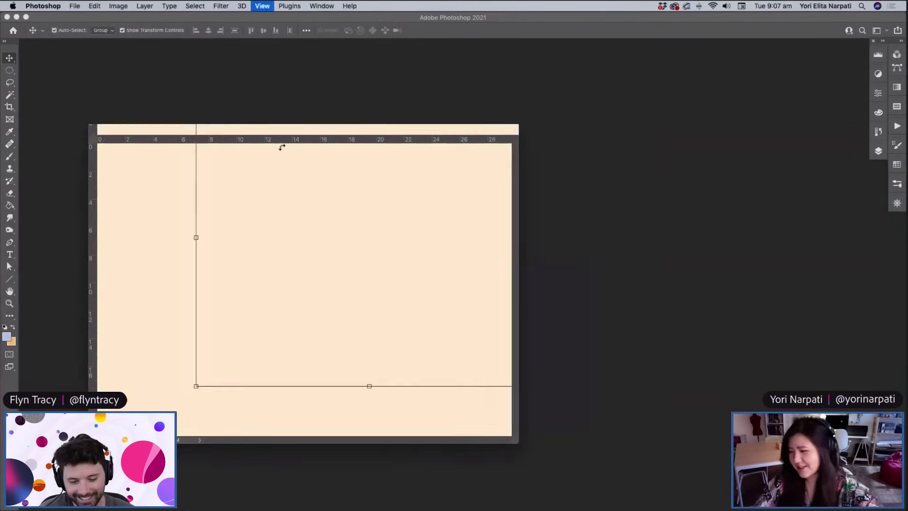
key(f)
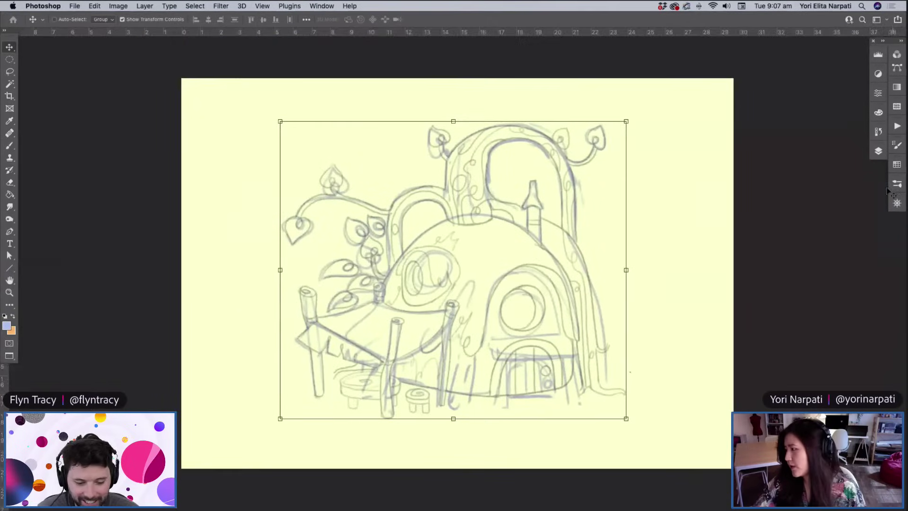
Lower the opacity of sketch group 00 to about 60% and add a new layer above it
click(877, 152)
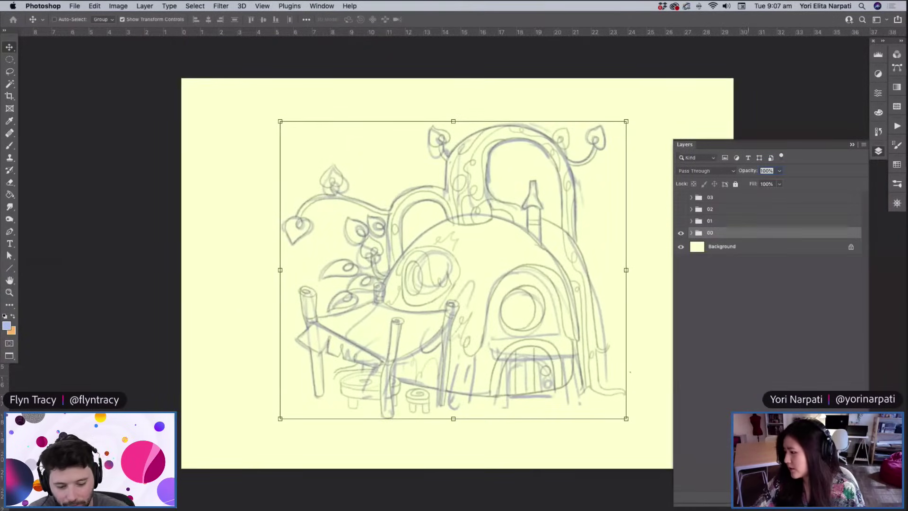
click(779, 171)
drag(780, 183, 759, 186)
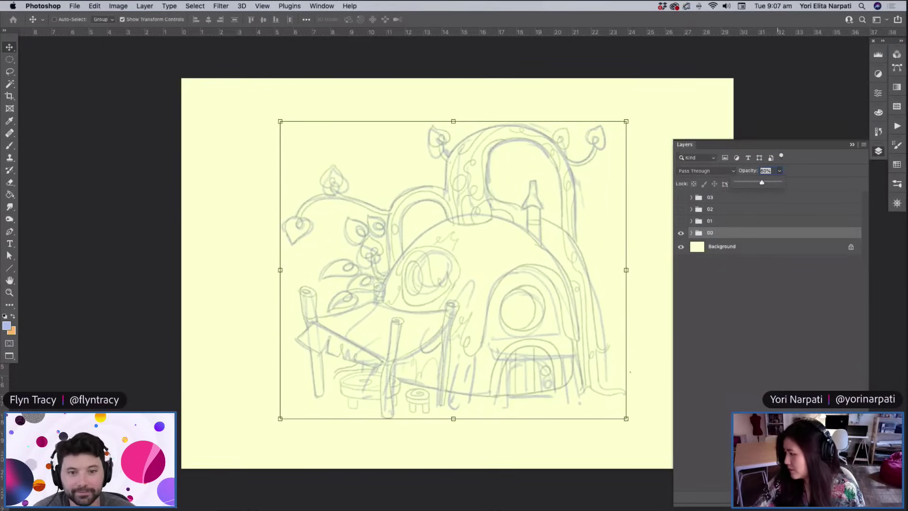
key(alt+shift+super+n)
Set up the Brush tool with black (000000) as the foreground colour and the 2b perfect pencil preset
key(b)
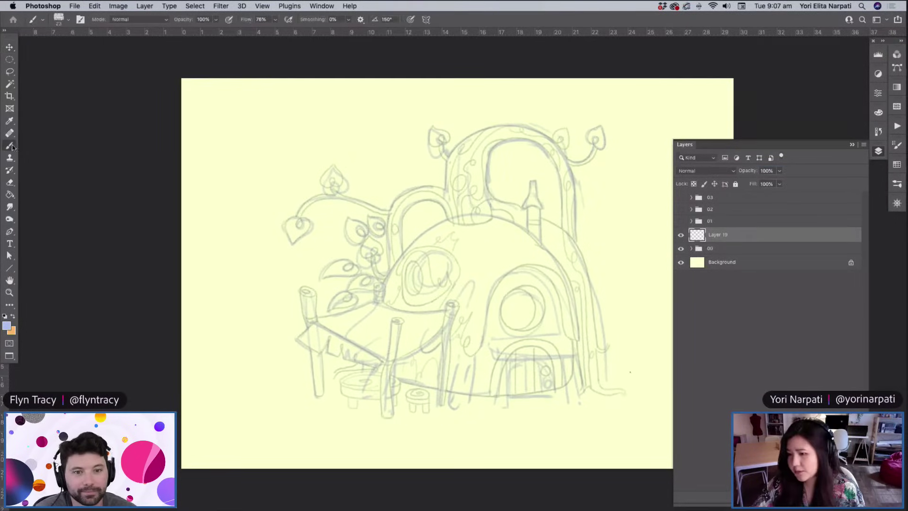
click(6, 327)
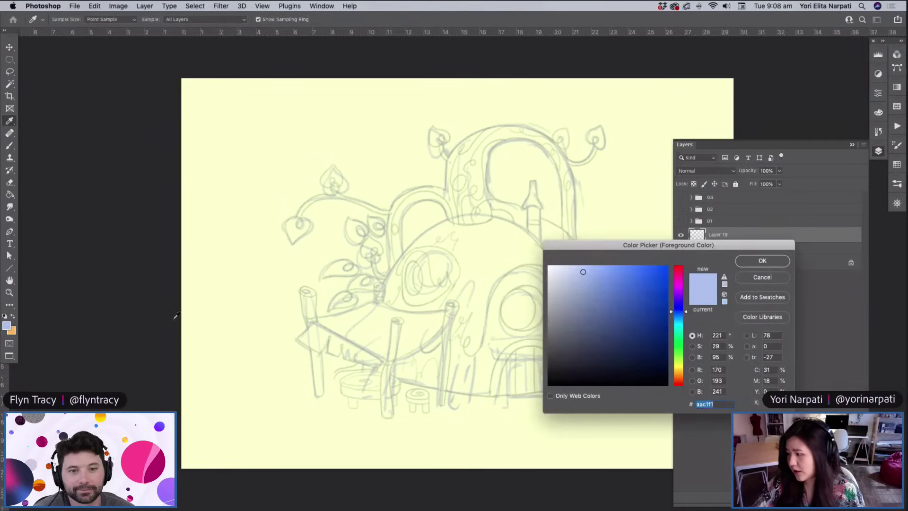
text(000000)
click(776, 260)
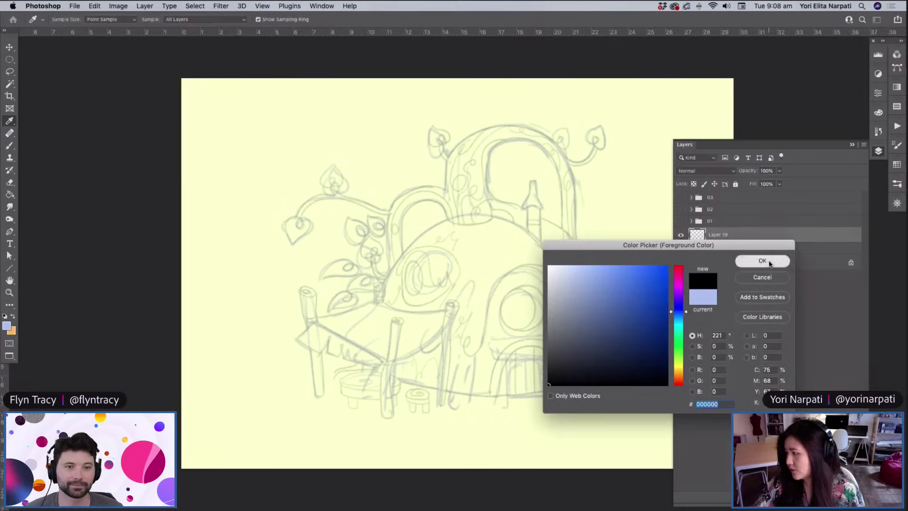
right_click(356, 208)
scroll(443, 381, down, 2)
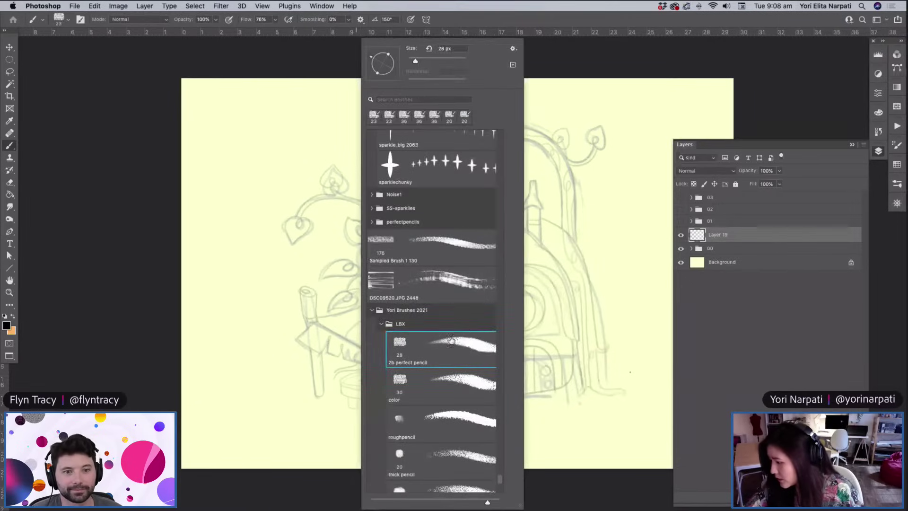
Detach the Brush Settings panel from the dock and leave it open as a floating panel over the canvas
click(898, 147)
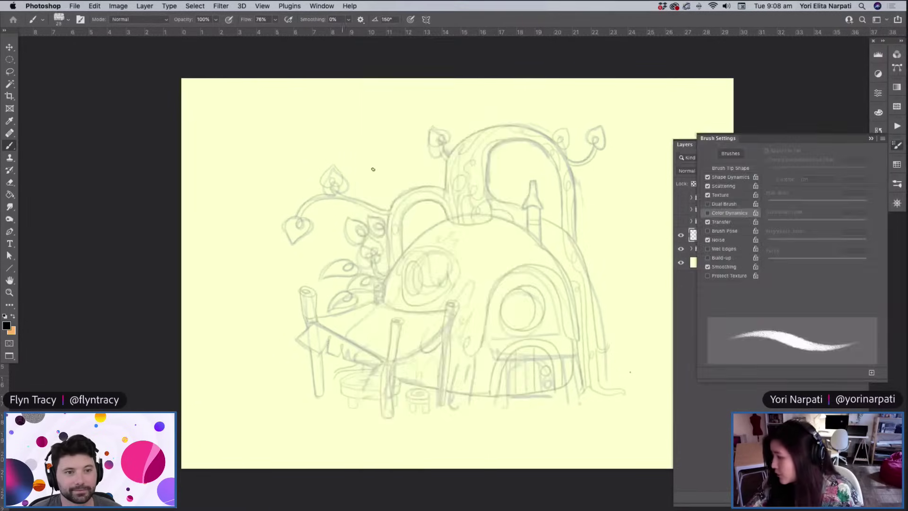
click(898, 146)
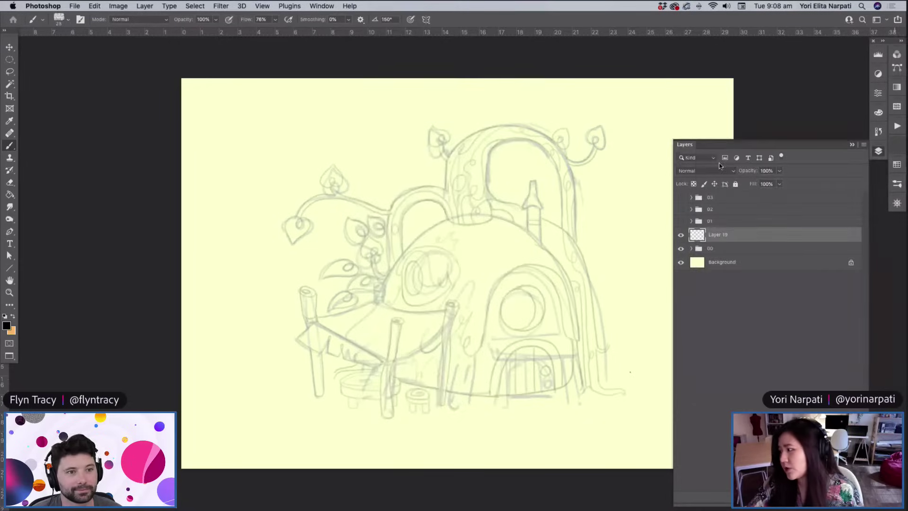
drag(898, 146, 467, 163)
click(466, 164)
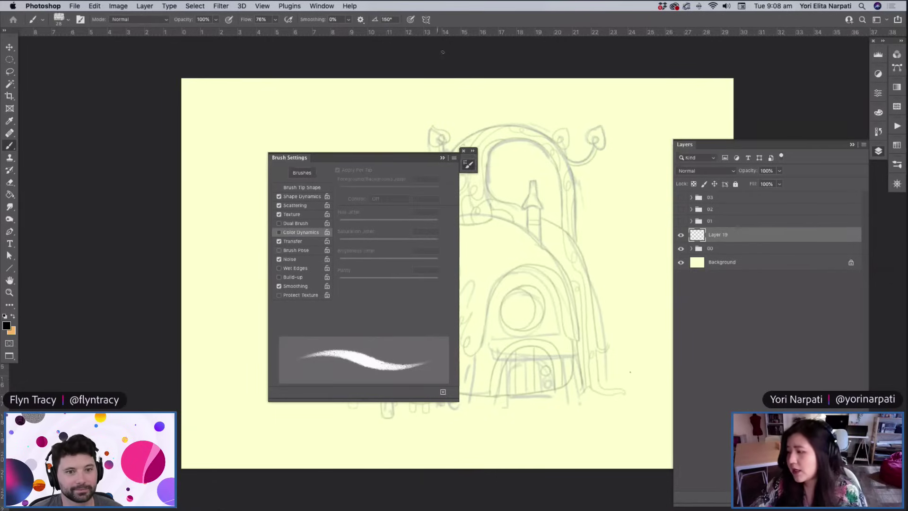
click(469, 164)
drag(468, 164, 452, 190)
click(453, 189)
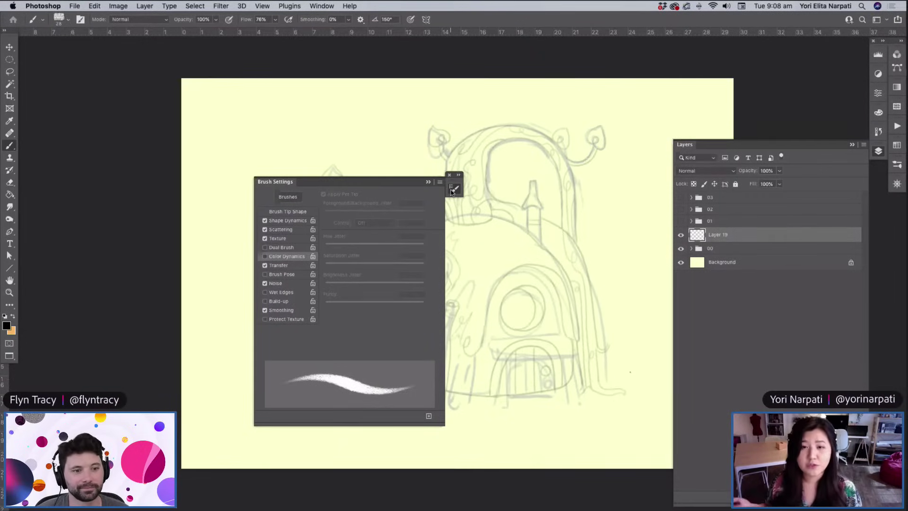
click(452, 190)
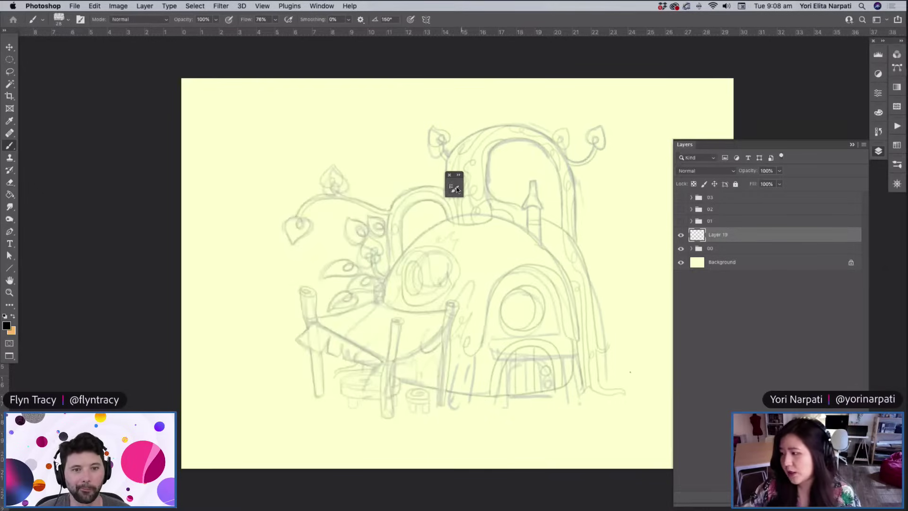
click(455, 190)
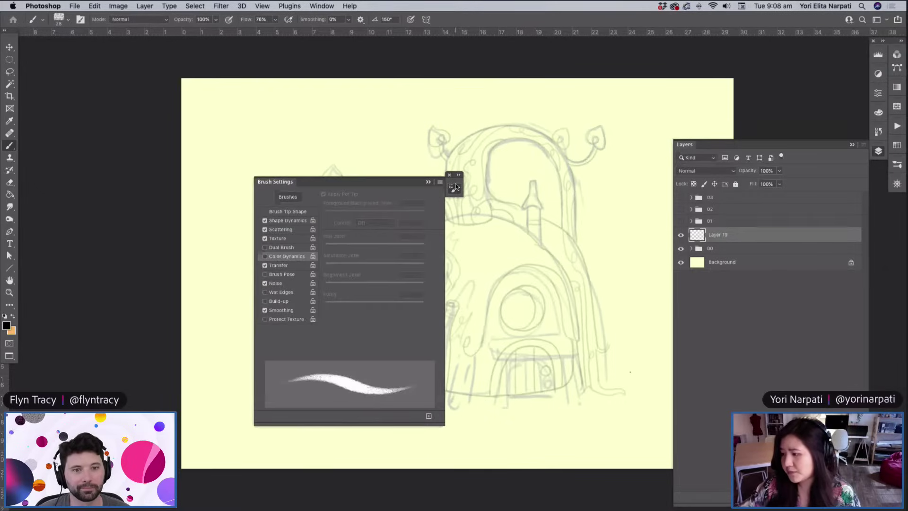
Toggle the pencil brush's Transfer option off and on again and draw curved test strokes in the canvas's empty left area
click(294, 231)
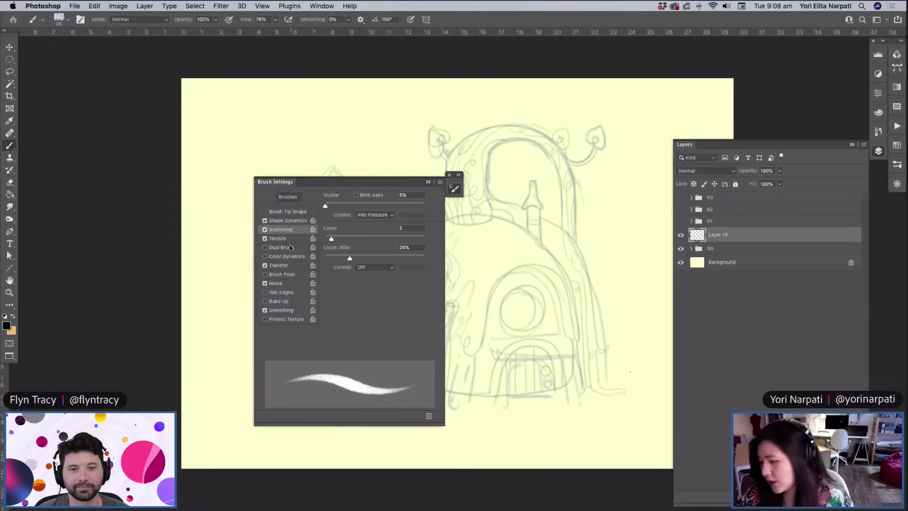
click(265, 265)
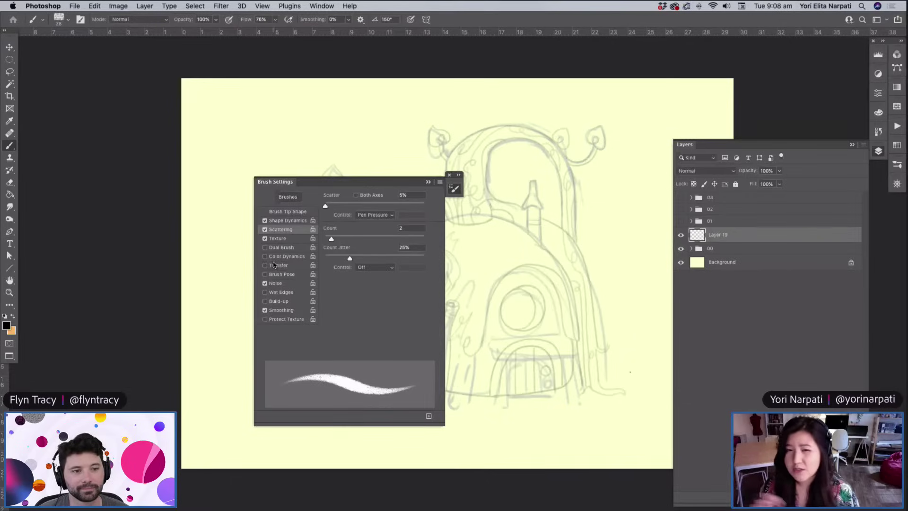
click(264, 265)
mouse_move(210, 322)
mouse_down()
mouse_move(240, 258)
mouse_move(226, 358)
mouse_up()
drag(241, 255, 224, 359)
click(455, 189)
scroll(285, 302, up, 6)
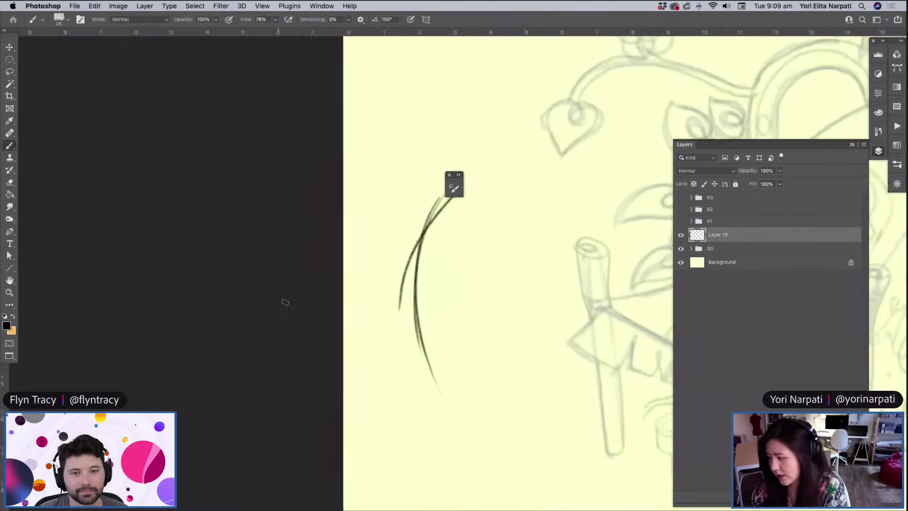
scroll(285, 302, up, 2)
mouse_move(274, 271)
mouse_down()
mouse_move(274, 361)
mouse_move(308, 435)
mouse_up()
drag(290, 250, 329, 435)
right_click(325, 204)
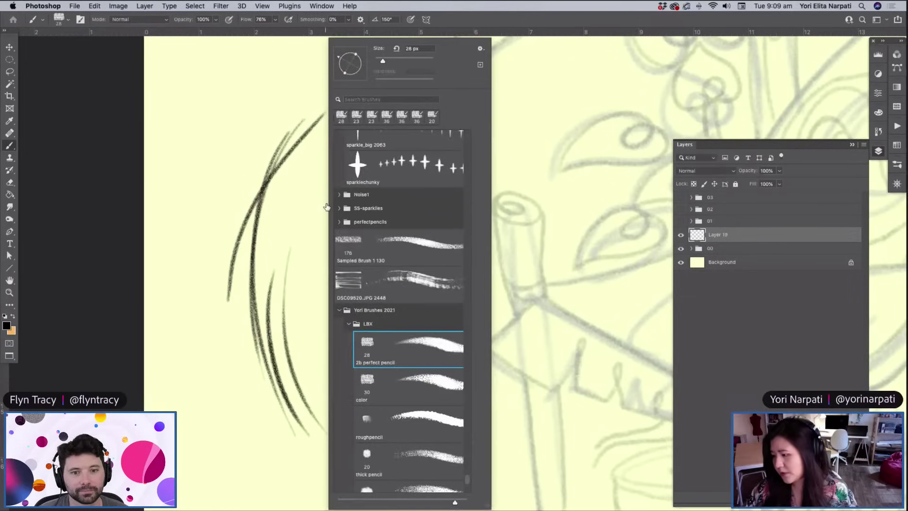
click(896, 167)
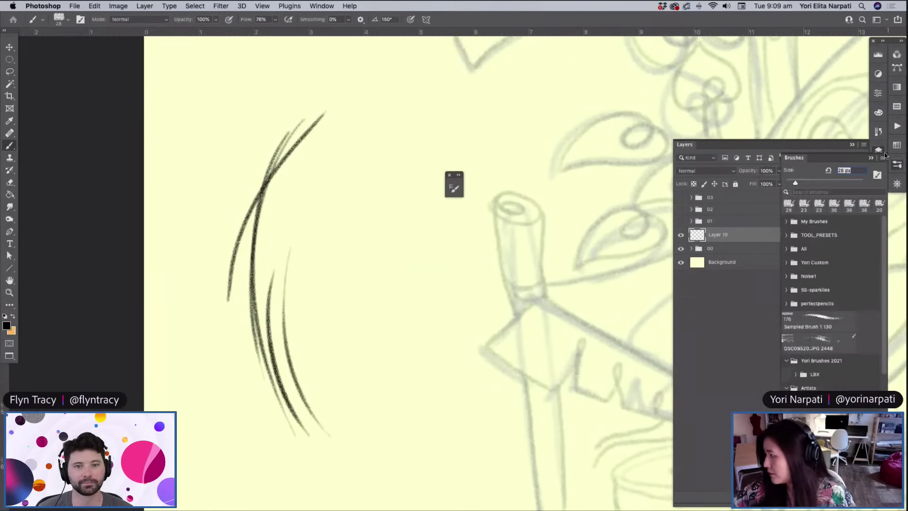
click(875, 151)
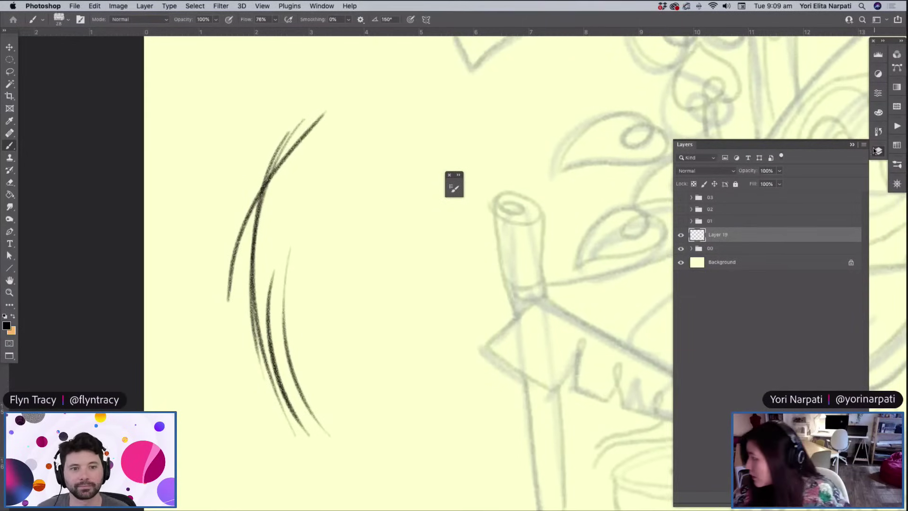
Turn off Transfer in the brush settings and draw two more test strokes beside the earlier ones
click(453, 188)
click(265, 265)
drag(373, 95, 328, 175)
drag(410, 73, 370, 175)
click(460, 188)
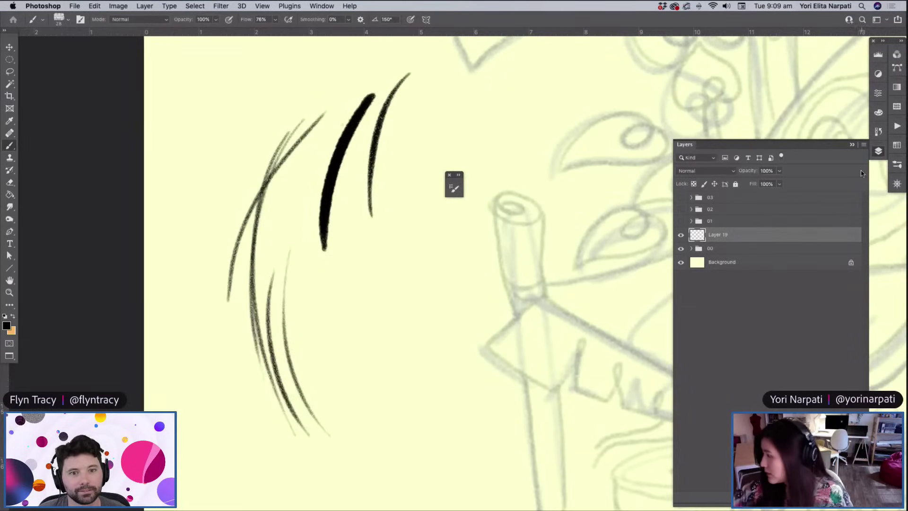
Hide the layer with the test strokes and add a new layer above it
click(681, 235)
key(super+shift+alt+n)
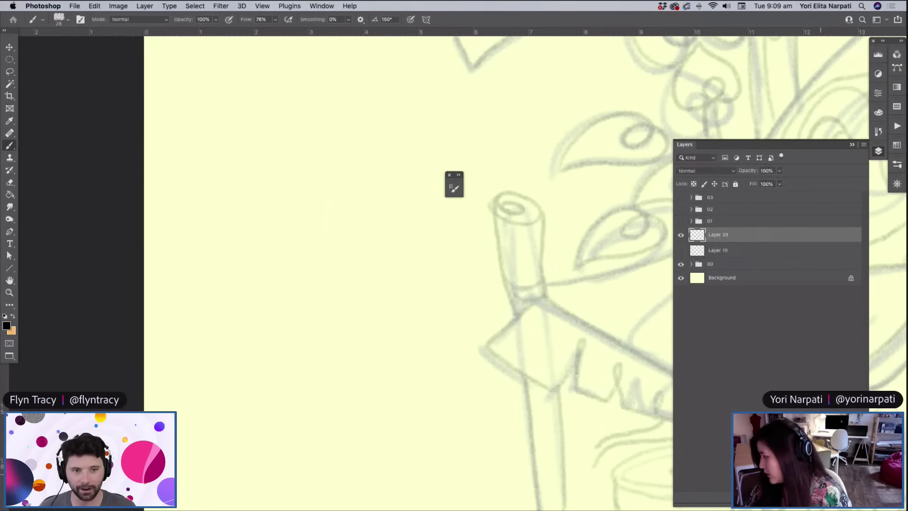
scroll(450, 408, right, 10)
scroll(448, 411, right, 10)
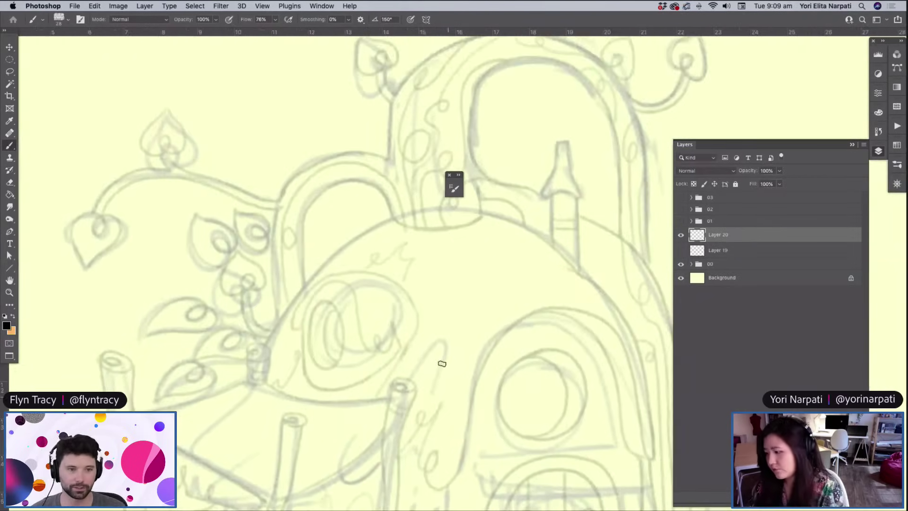
Set the pencil brush size to 14 px
right_click(441, 363)
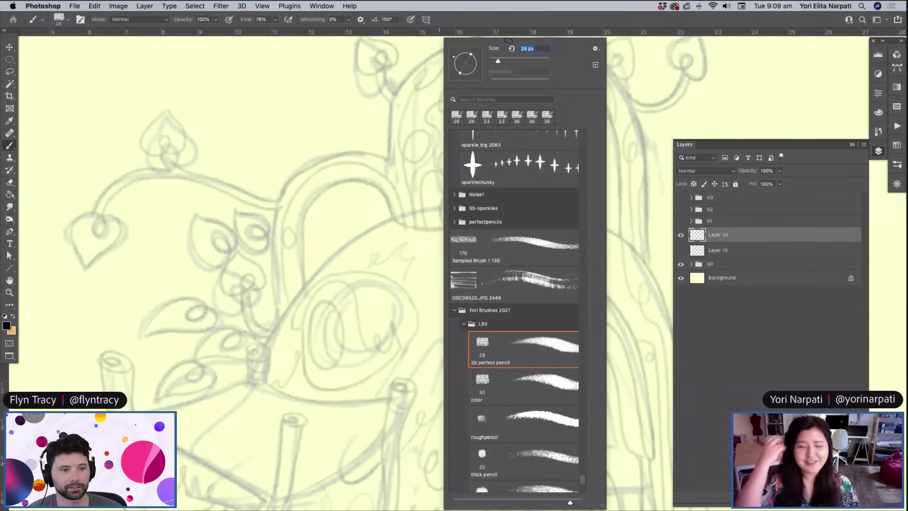
text(14)
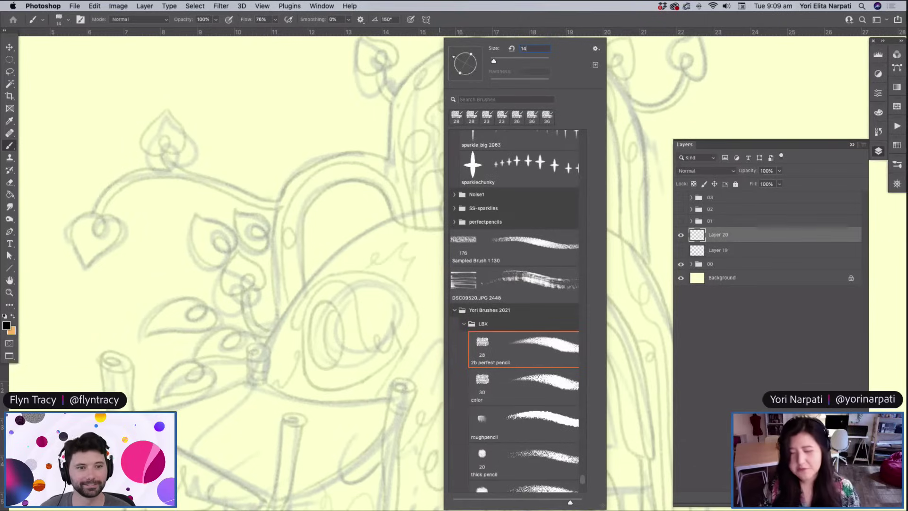
key(Return)
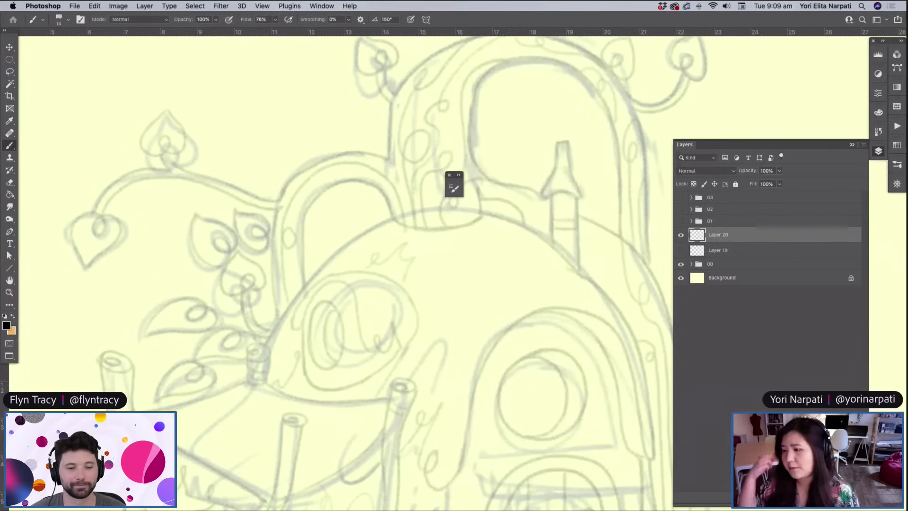
Raise the brush smoothing to 36% and try it with curved strokes inside the large arch opening
scroll(388, 323, right, 5)
scroll(386, 351, up, 3)
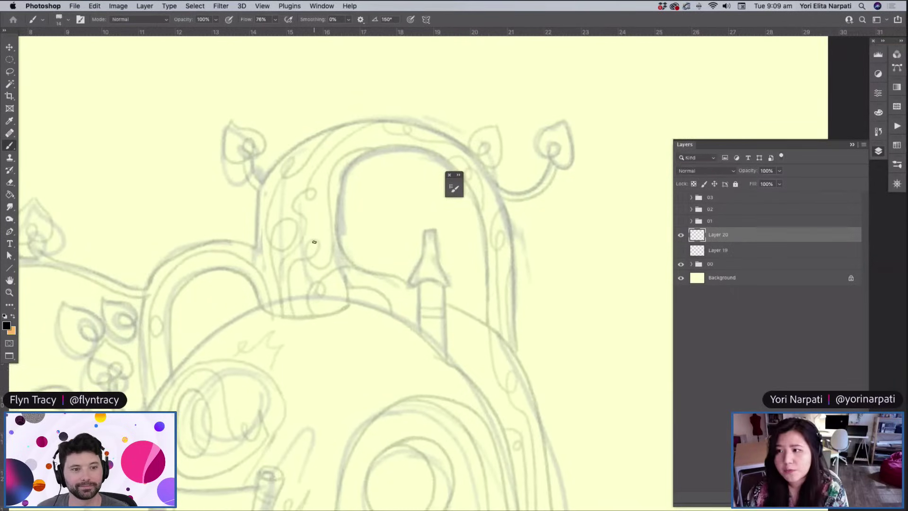
scroll(312, 241, up, 3)
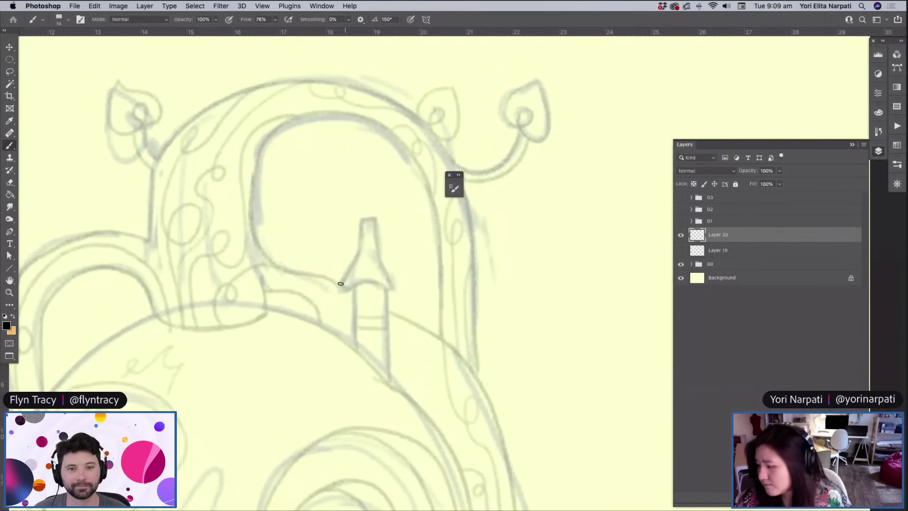
drag(340, 283, 350, 289)
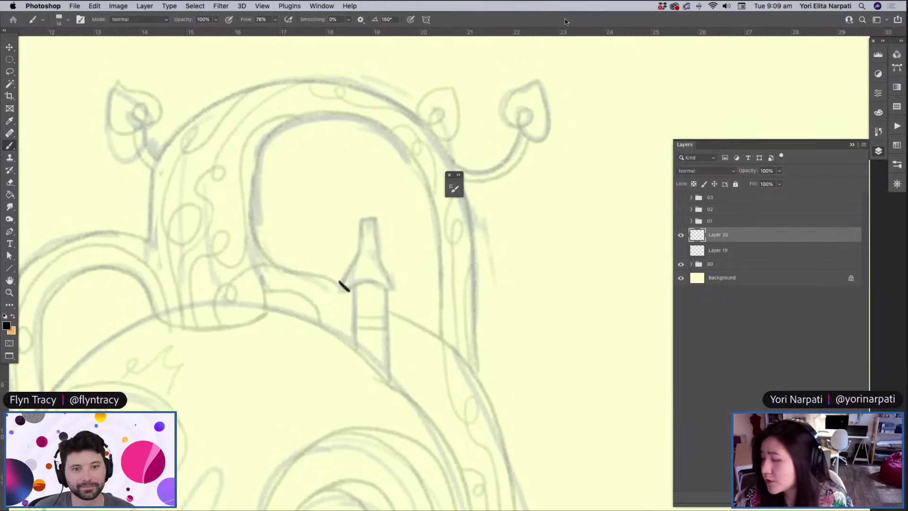
click(351, 20)
drag(355, 34, 369, 34)
drag(355, 154, 315, 350)
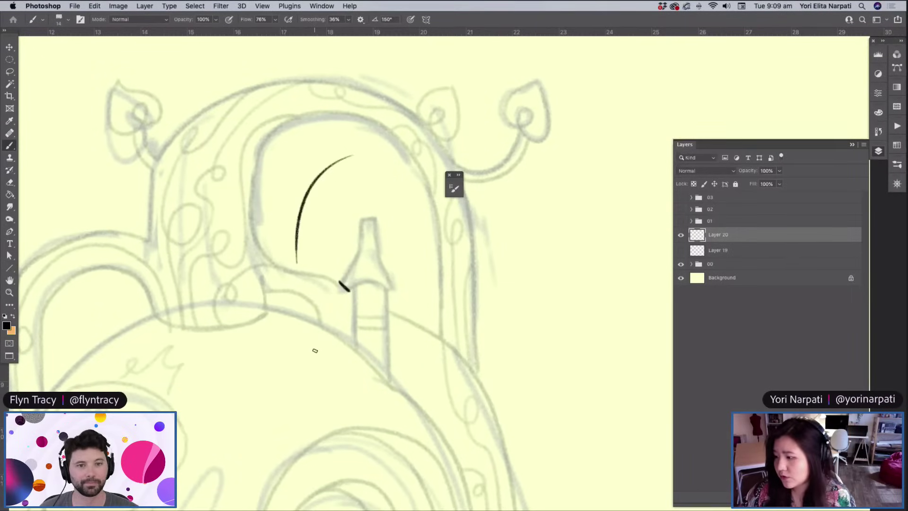
mouse_move(358, 159)
mouse_down()
mouse_move(307, 272)
mouse_move(330, 269)
mouse_up()
Enlarge the Eraser to 150 px, erase the test strokes inside the arch and return to the Brush tool
key(e)
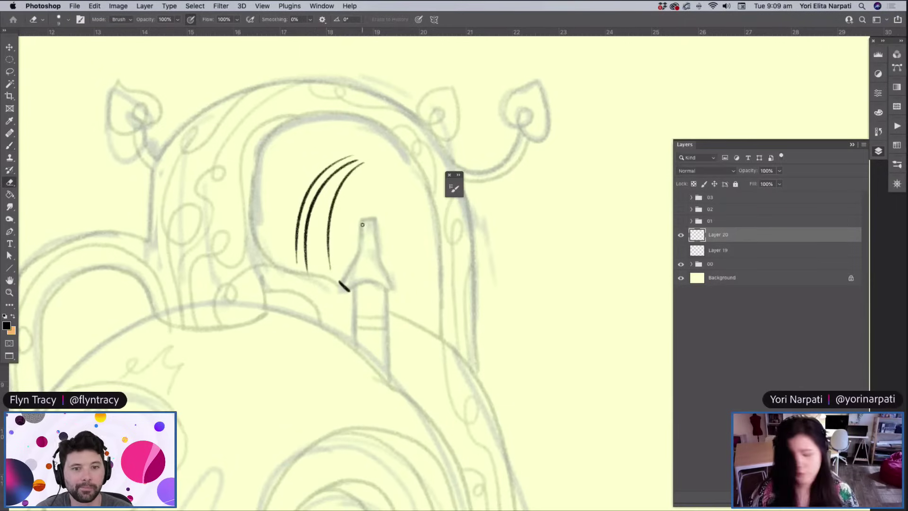
right_click(362, 224)
drag(392, 60, 416, 60)
key(Return)
mouse_move(350, 163)
mouse_down()
mouse_move(305, 247)
mouse_move(349, 317)
mouse_up()
key(b)
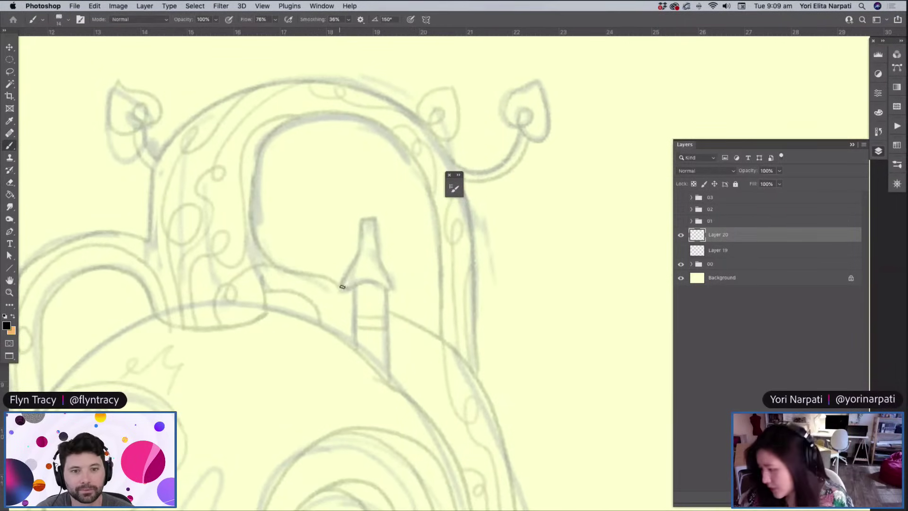
Set the brush smoothing to 13% and ink the outline of the chimney's flared cap over the sketch
drag(339, 285, 348, 291)
click(349, 21)
drag(348, 28, 337, 29)
click(345, 289)
drag(347, 290, 396, 287)
mouse_move(339, 285)
mouse_down()
mouse_move(361, 251)
mouse_move(364, 219)
mouse_move(376, 217)
mouse_move(383, 268)
mouse_move(395, 281)
mouse_up()
key(super+z)
drag(373, 218, 397, 286)
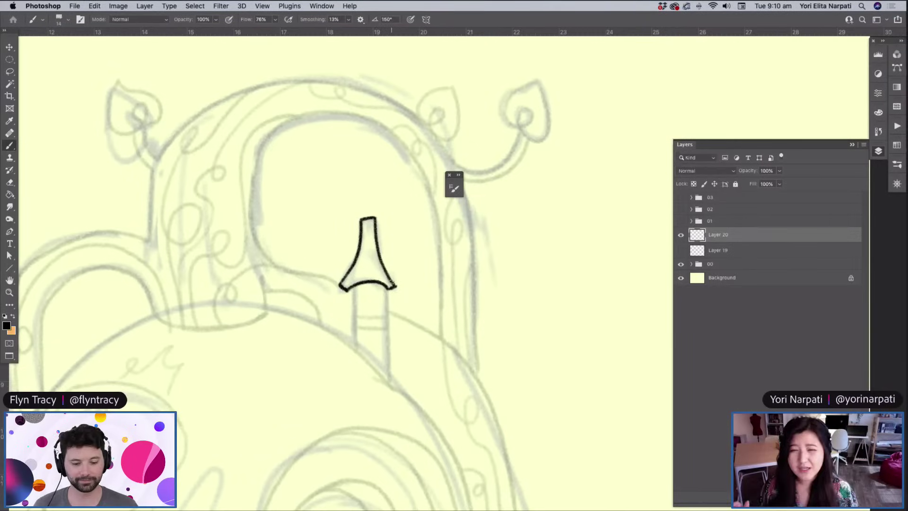
Raise the brush smoothing to 60%, try it with curved strokes around the arch and erase those strokes
click(348, 19)
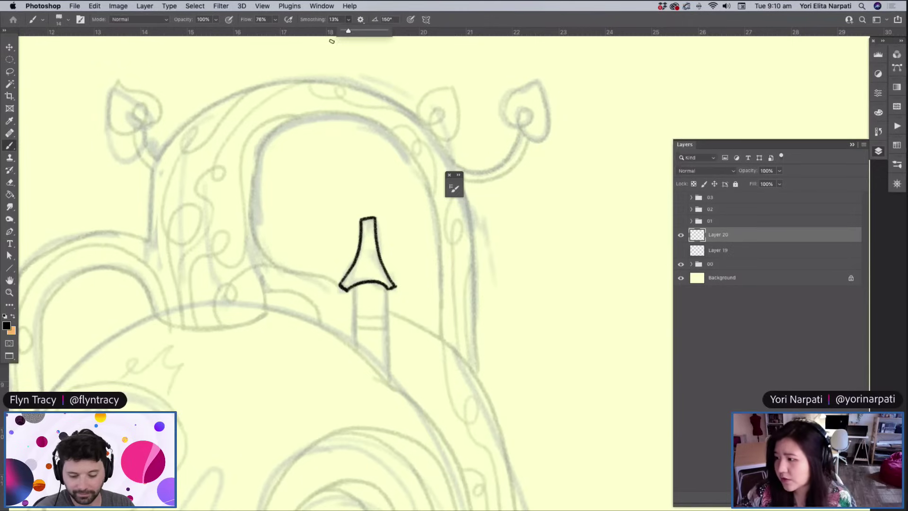
drag(348, 30, 370, 30)
mouse_move(296, 174)
mouse_down()
mouse_move(305, 165)
mouse_move(274, 241)
mouse_move(293, 250)
mouse_up()
drag(330, 177, 304, 260)
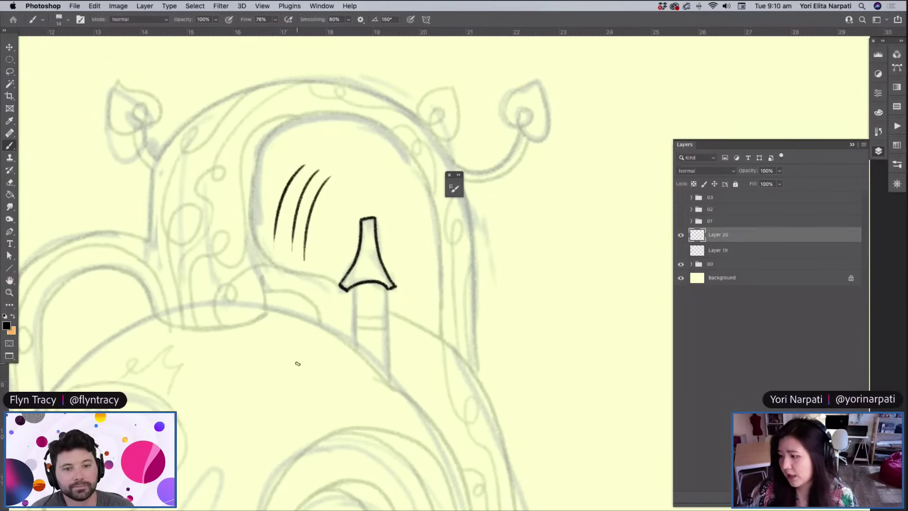
drag(328, 130, 236, 262)
mouse_move(338, 83)
mouse_down()
mouse_move(255, 137)
mouse_move(259, 305)
mouse_up()
drag(277, 77, 248, 251)
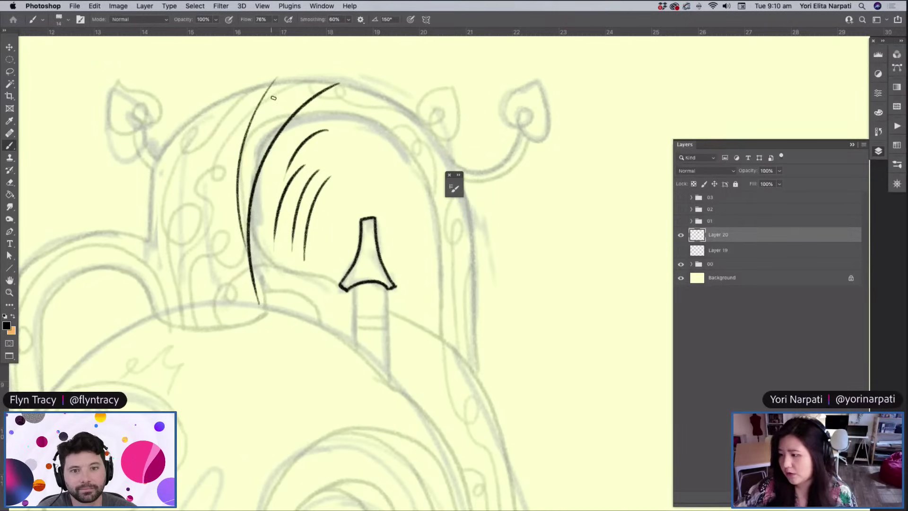
key(e)
mouse_move(333, 103)
mouse_down()
mouse_move(241, 195)
mouse_move(297, 97)
mouse_move(320, 130)
mouse_move(307, 170)
mouse_up()
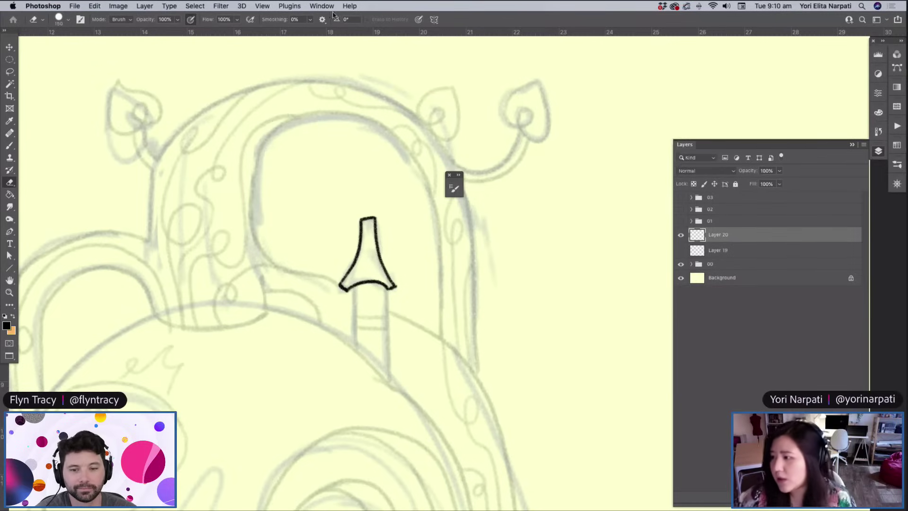
Set the Eraser's smoothing to 14%
click(311, 19)
drag(309, 30, 316, 33)
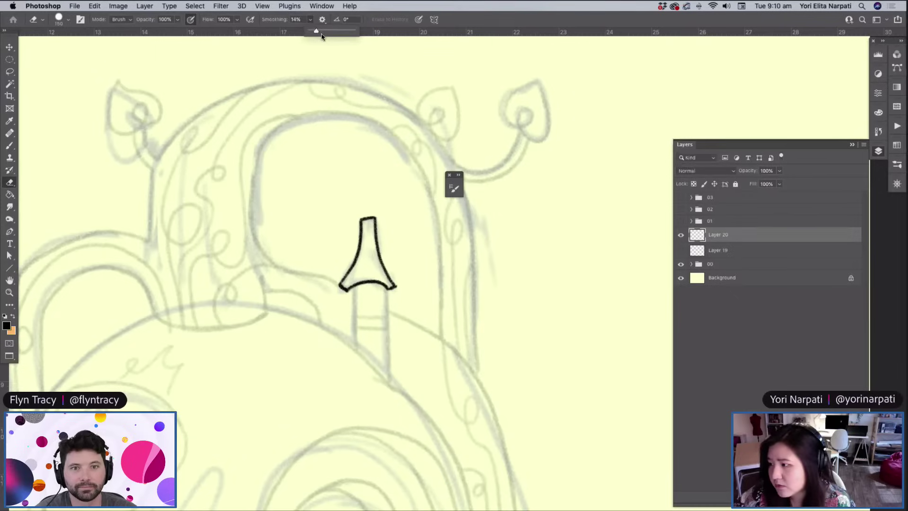
right_click(347, 245)
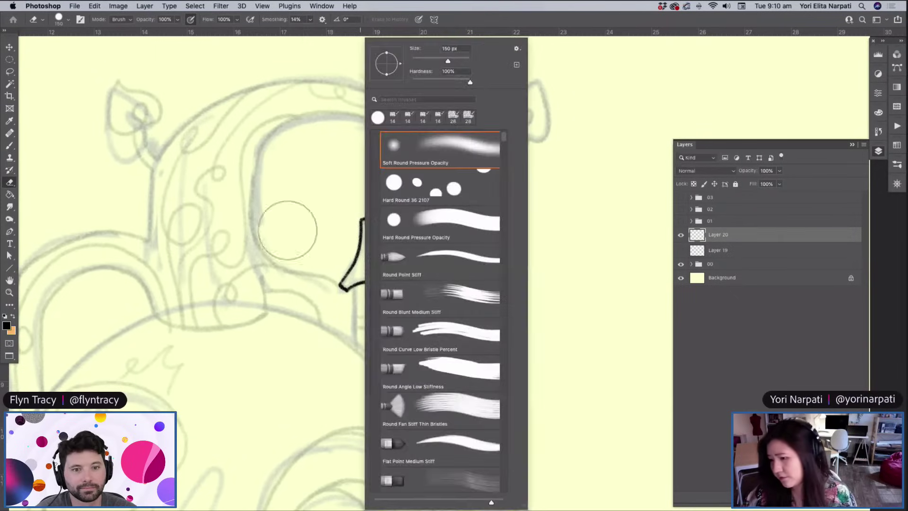
Ink the chimney shaft's two sides with the Brush, and its two cross bands with smoothing lowered to 10%
click(10, 146)
drag(354, 289, 355, 344)
drag(386, 289, 389, 383)
click(348, 20)
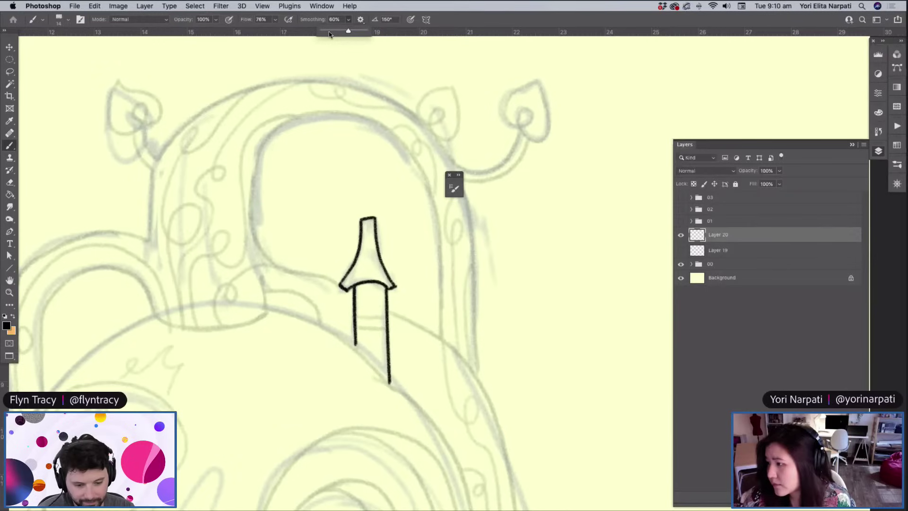
drag(329, 33, 324, 34)
mouse_move(355, 315)
mouse_down()
mouse_move(384, 314)
mouse_move(385, 326)
mouse_up()
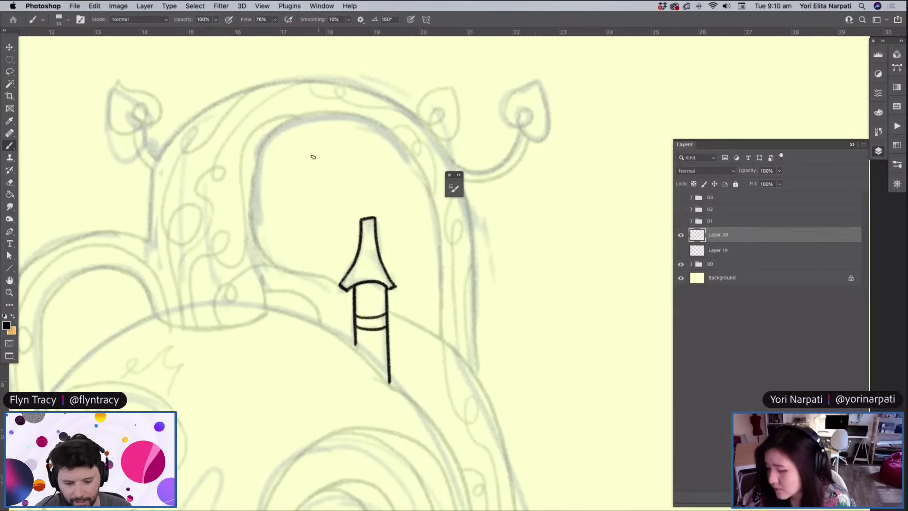
Ink the oval window on the dome's left side with its inner rim, outer edge and the wavy curled line beside it
scroll(361, 320, down, 5)
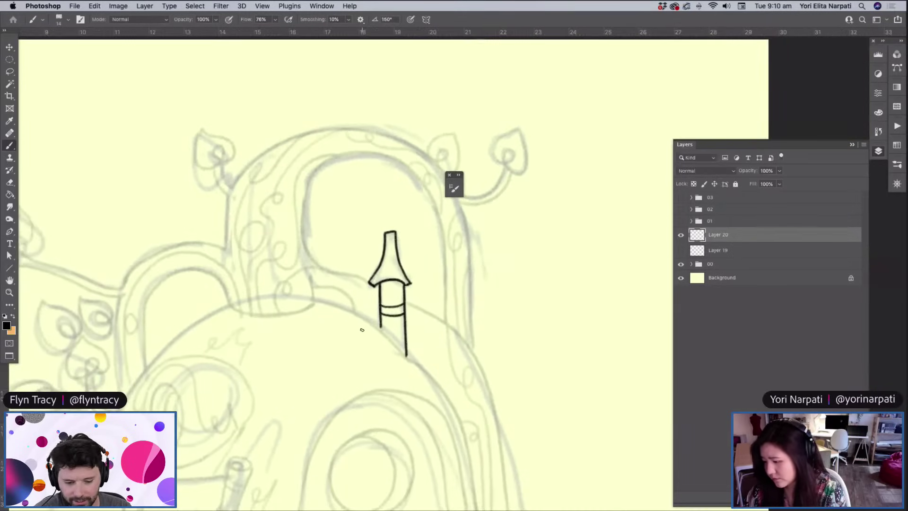
scroll(358, 331, up, 5)
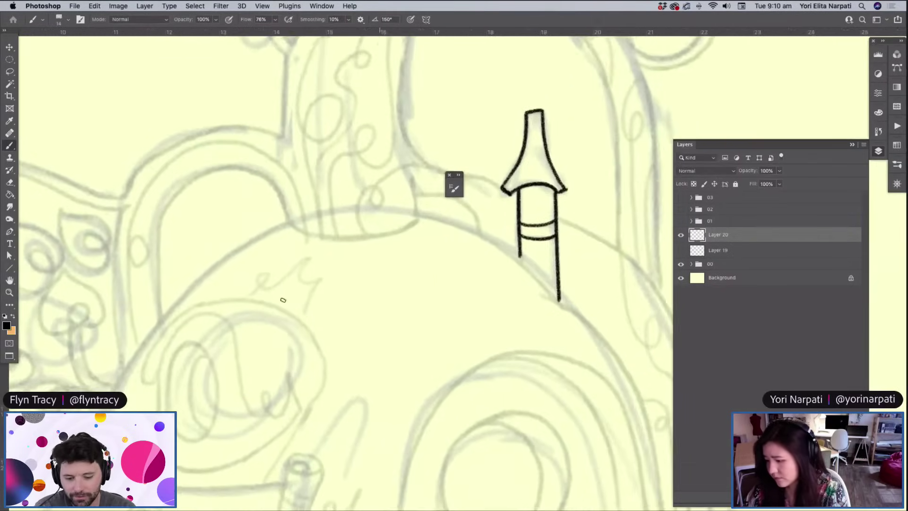
mouse_move(215, 308)
mouse_down()
mouse_move(211, 378)
mouse_move(236, 396)
mouse_move(250, 377)
mouse_move(252, 333)
mouse_move(242, 304)
mouse_move(220, 297)
mouse_move(212, 313)
mouse_move(218, 306)
mouse_move(228, 327)
mouse_move(227, 365)
mouse_move(241, 384)
mouse_up()
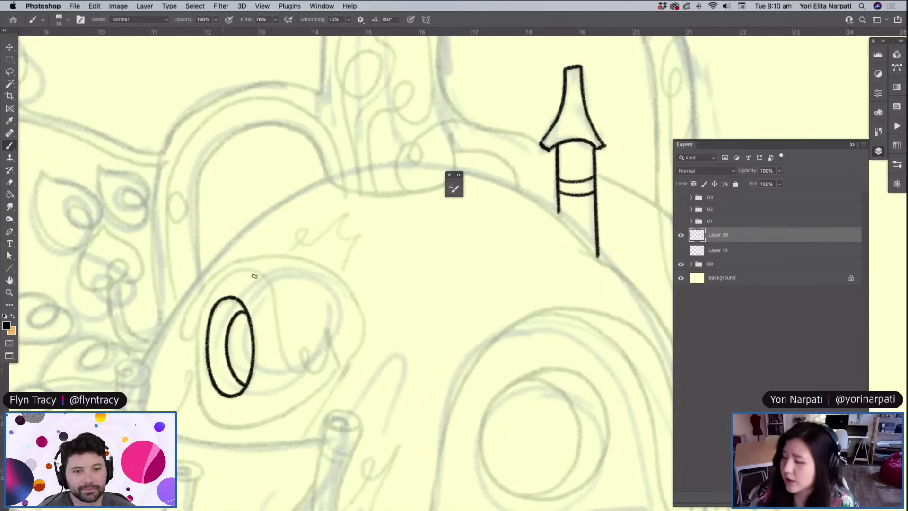
mouse_move(232, 274)
mouse_down()
mouse_move(211, 290)
mouse_move(200, 328)
mouse_move(208, 417)
mouse_up()
mouse_move(225, 279)
mouse_down()
mouse_move(259, 272)
mouse_move(271, 289)
mouse_move(291, 368)
mouse_move(300, 370)
mouse_move(309, 352)
mouse_move(303, 359)
mouse_move(319, 370)
mouse_move(324, 319)
mouse_move(343, 367)
mouse_up()
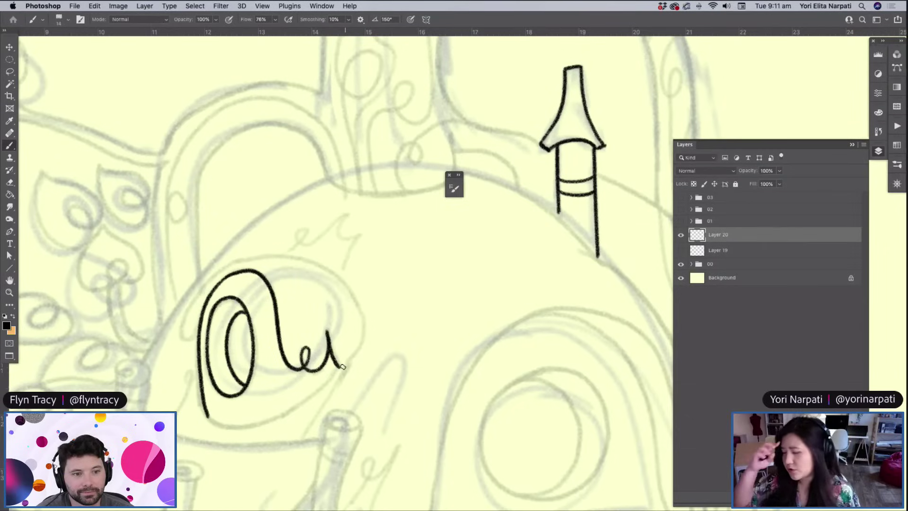
Ink the curved lower edge below the oval window and the arched hood over it, joining them at the right end
mouse_move(197, 331)
mouse_down()
mouse_move(182, 340)
mouse_move(197, 290)
mouse_move(235, 263)
mouse_up()
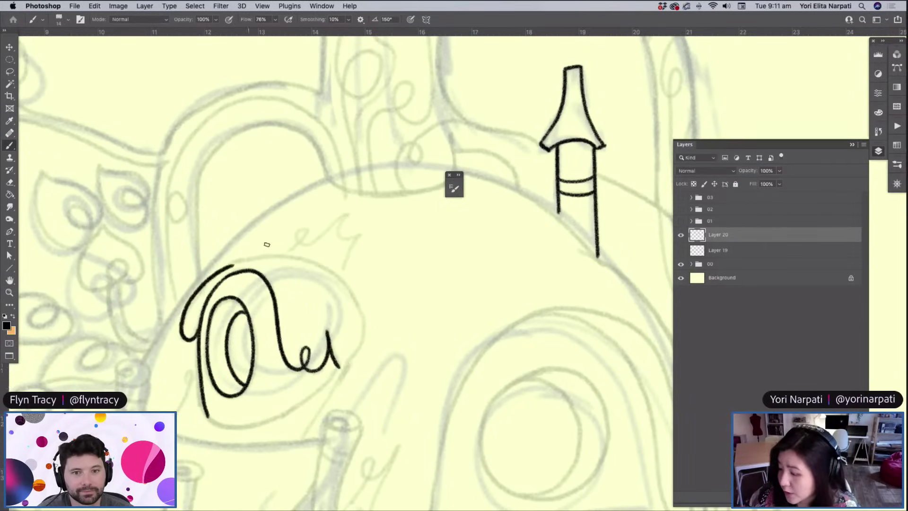
key(super+z)
mouse_move(207, 416)
mouse_down()
mouse_move(278, 416)
mouse_move(340, 367)
mouse_up()
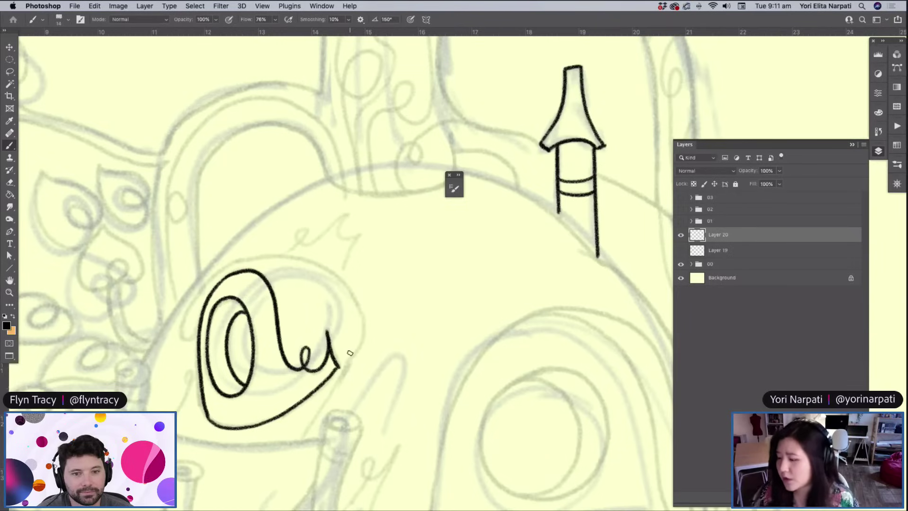
mouse_move(198, 327)
mouse_down()
mouse_move(184, 340)
mouse_move(183, 313)
mouse_move(215, 274)
mouse_move(255, 254)
mouse_move(298, 251)
mouse_move(334, 270)
mouse_move(356, 298)
mouse_move(363, 330)
mouse_up()
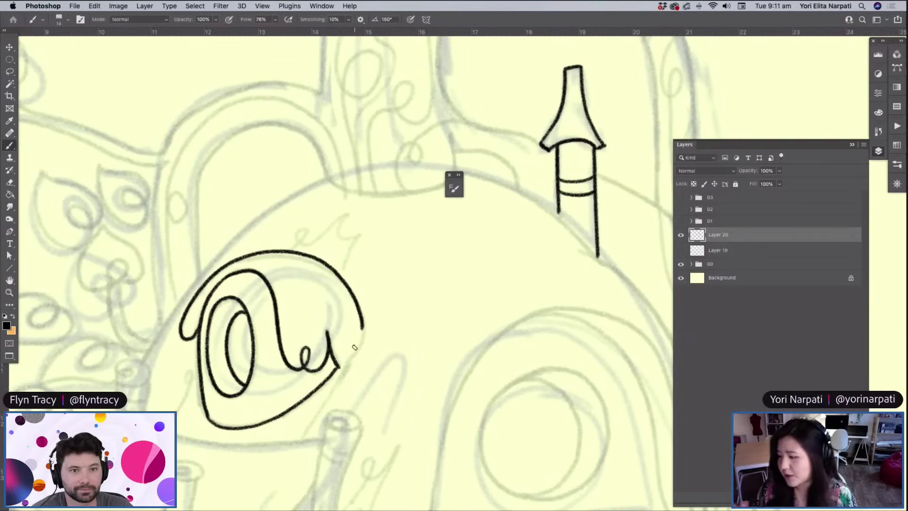
drag(341, 365, 363, 325)
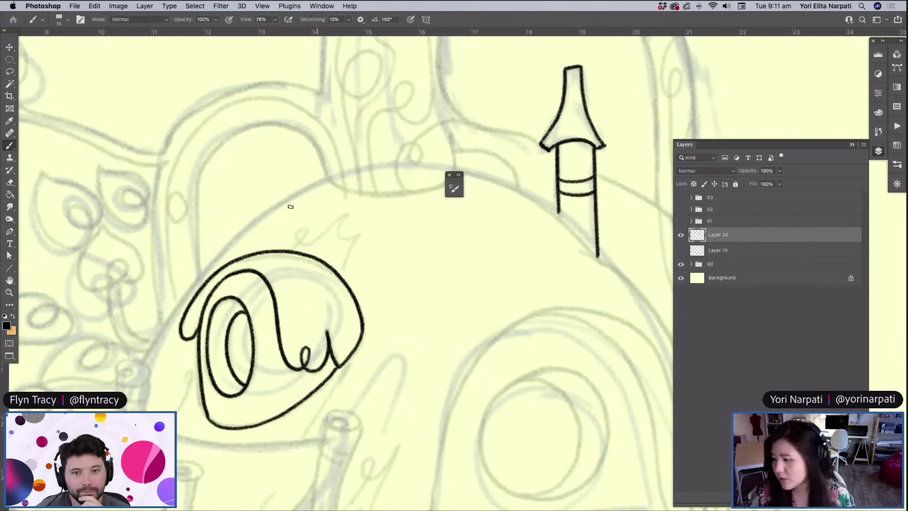
Ink the looped, spiky flourish on top of the oval window's hood and two heart-shaped leaves with inner loops left of the window
mouse_move(290, 250)
mouse_down()
mouse_move(301, 229)
mouse_move(303, 244)
mouse_move(314, 241)
mouse_move(346, 212)
mouse_up()
key(super+z)
mouse_move(289, 249)
mouse_down()
mouse_move(297, 228)
mouse_move(300, 241)
mouse_move(310, 241)
mouse_move(348, 213)
mouse_move(340, 236)
mouse_move(363, 229)
mouse_move(340, 275)
mouse_up()
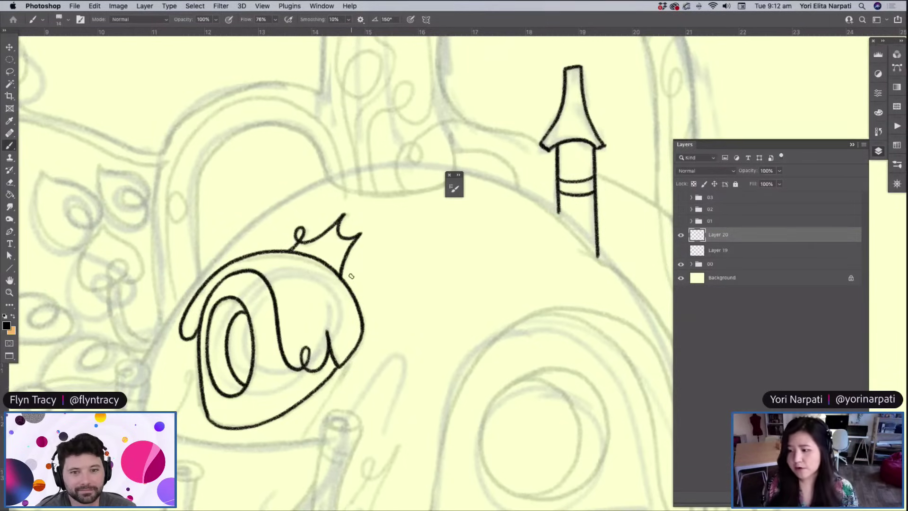
mouse_move(98, 171)
mouse_down()
mouse_move(113, 214)
mouse_move(132, 225)
mouse_move(144, 212)
mouse_move(134, 191)
mouse_move(123, 195)
mouse_move(136, 205)
mouse_move(147, 198)
mouse_move(143, 183)
mouse_move(98, 168)
mouse_up()
mouse_move(101, 227)
mouse_down()
mouse_move(83, 282)
mouse_move(100, 296)
mouse_move(123, 275)
mouse_move(116, 260)
mouse_move(110, 274)
mouse_move(124, 288)
mouse_move(139, 272)
mouse_move(139, 258)
mouse_move(96, 232)
mouse_up()
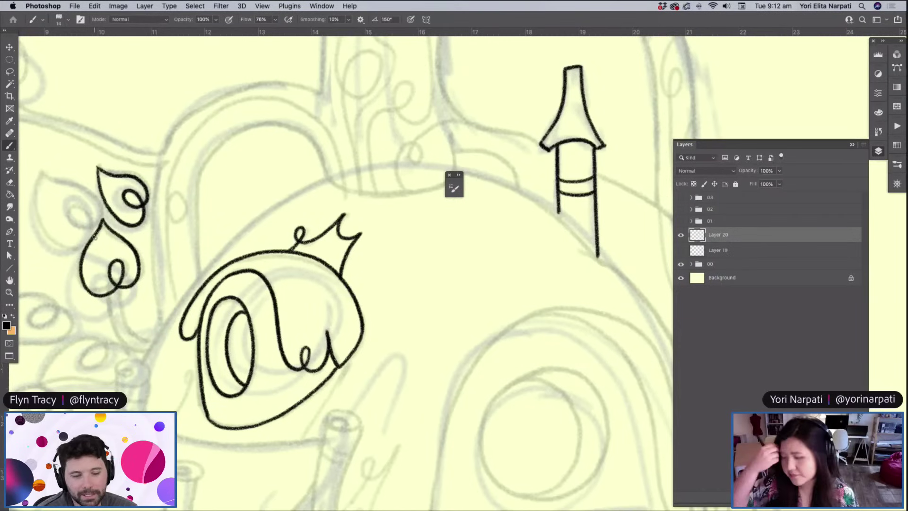
Ink the looped line and the slanted line flanking the window's lower edge, plus the arch's outer left side beside the leaves
mouse_move(178, 413)
mouse_down()
mouse_move(185, 372)
mouse_move(194, 386)
mouse_move(202, 381)
mouse_up()
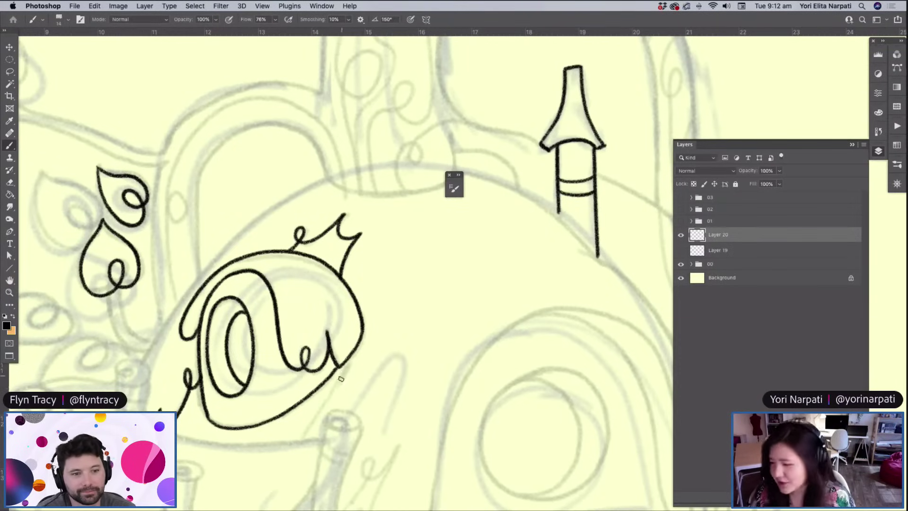
drag(341, 365, 305, 432)
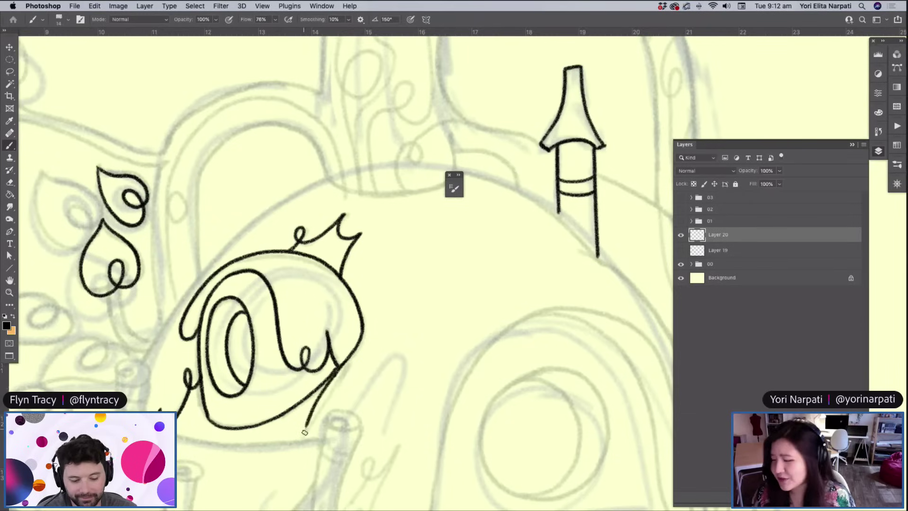
key(super+z)
drag(344, 364, 299, 437)
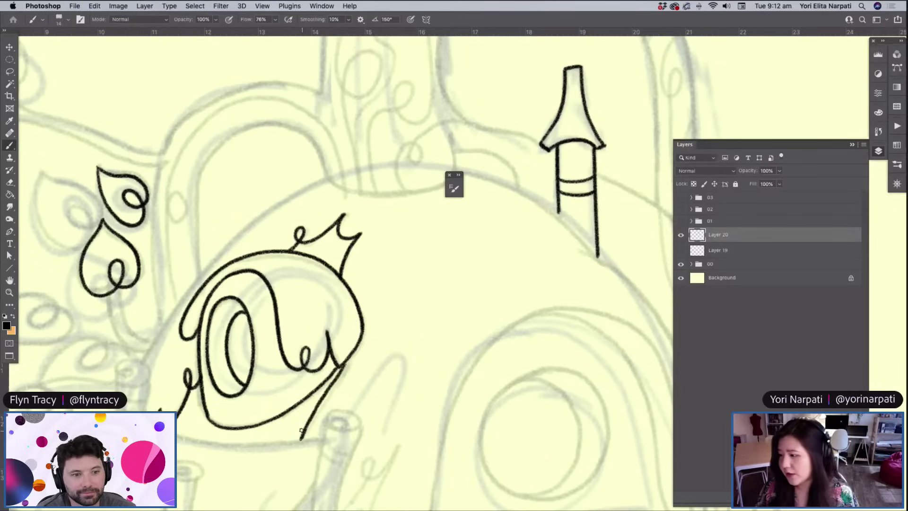
mouse_move(159, 167)
mouse_down()
mouse_move(150, 223)
mouse_move(158, 332)
mouse_up()
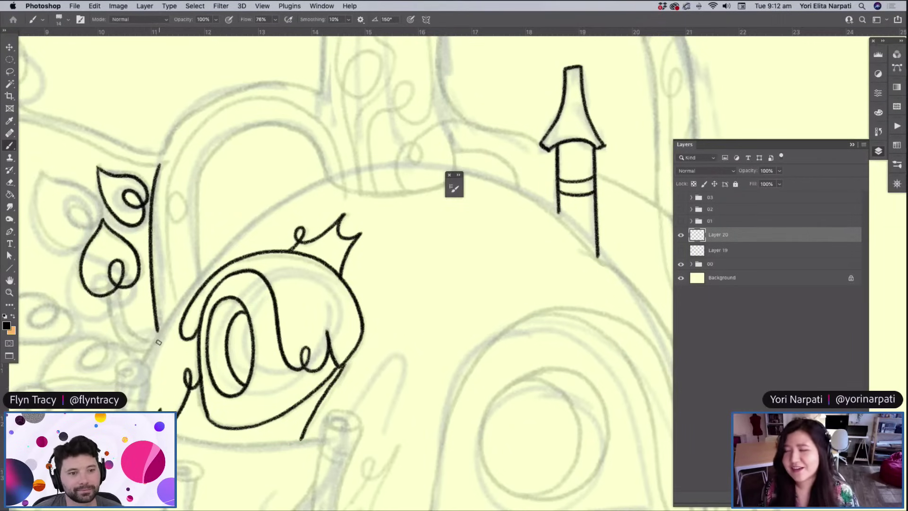
scroll(158, 342, up, 5)
scroll(158, 342, right, 5)
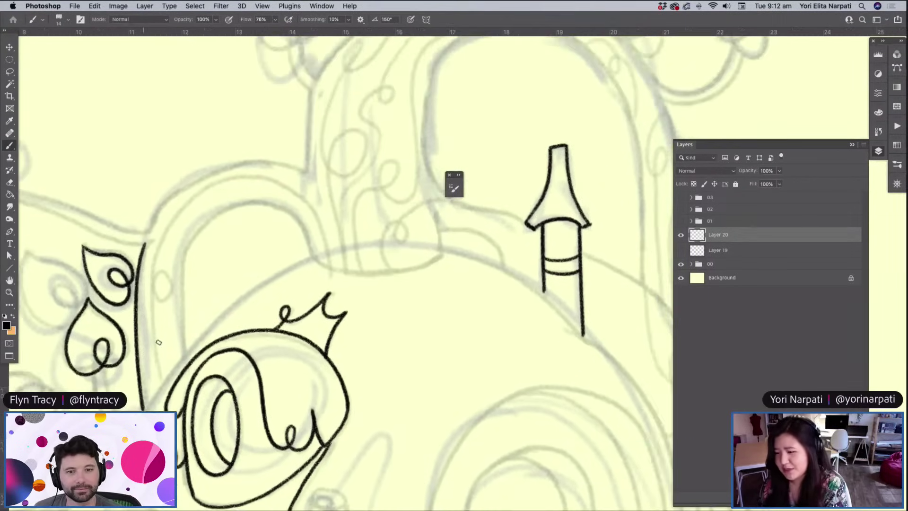
scroll(159, 341, left, 3)
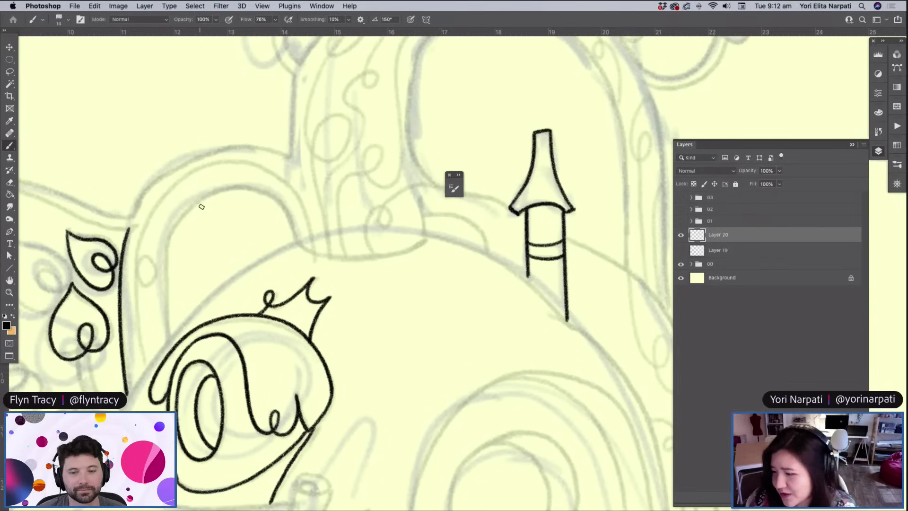
mouse_move(185, 213)
mouse_down()
mouse_move(163, 274)
mouse_move(166, 338)
mouse_up()
mouse_move(176, 223)
mouse_down()
mouse_move(210, 194)
mouse_move(245, 181)
mouse_up()
key(super+z)
key(e)
drag(179, 225, 163, 286)
right_click(163, 287)
click(261, 60)
click(164, 285)
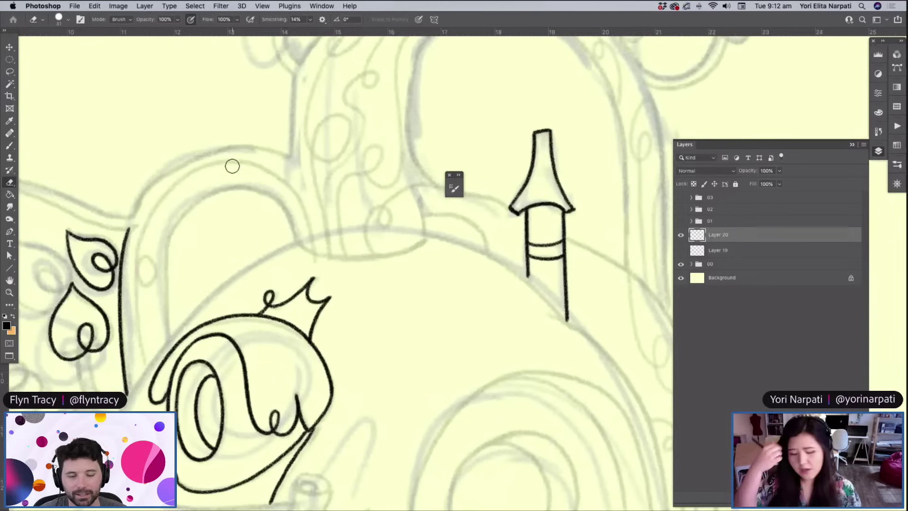
key(b)
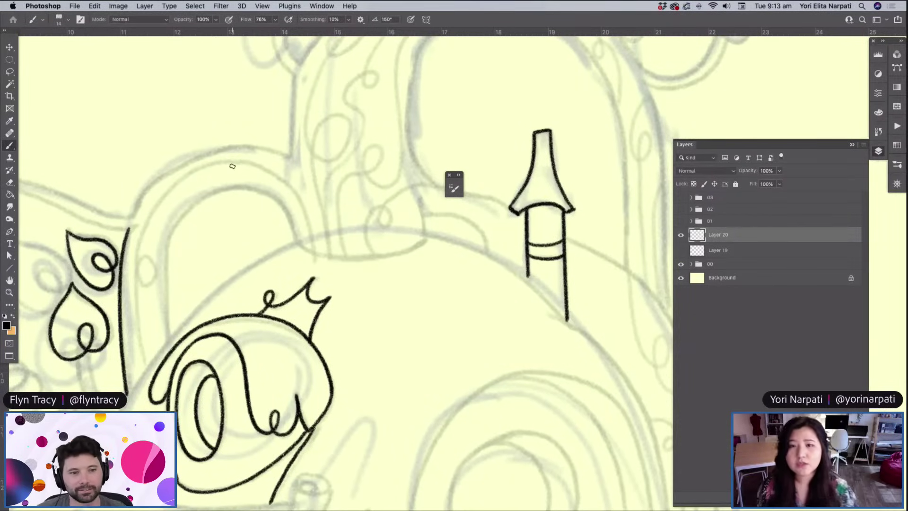
Ink both sides of the curved stem running from the lower heart-shaped leaf to the dome
scroll(389, 351, down, 5)
scroll(389, 350, left, 5)
scroll(388, 350, up, 5)
scroll(389, 351, left, 4)
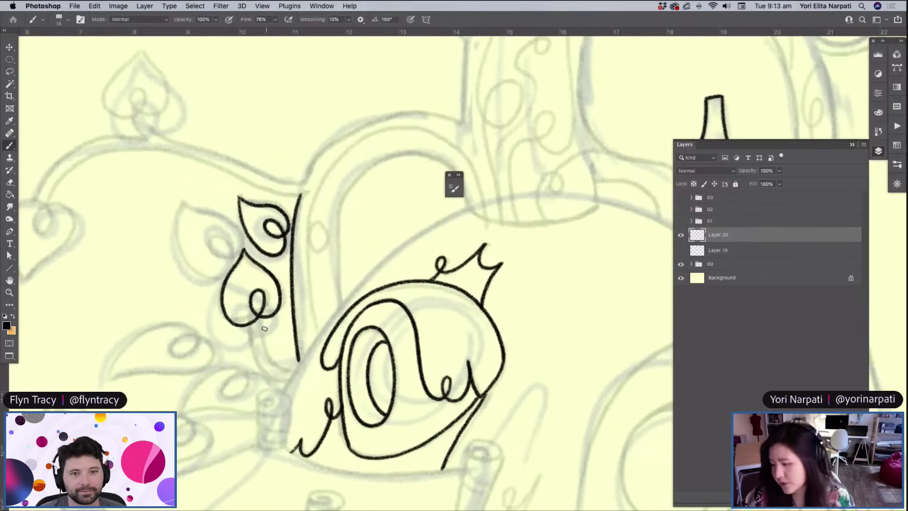
mouse_move(260, 322)
mouse_down()
mouse_move(269, 356)
mouse_move(297, 368)
mouse_up()
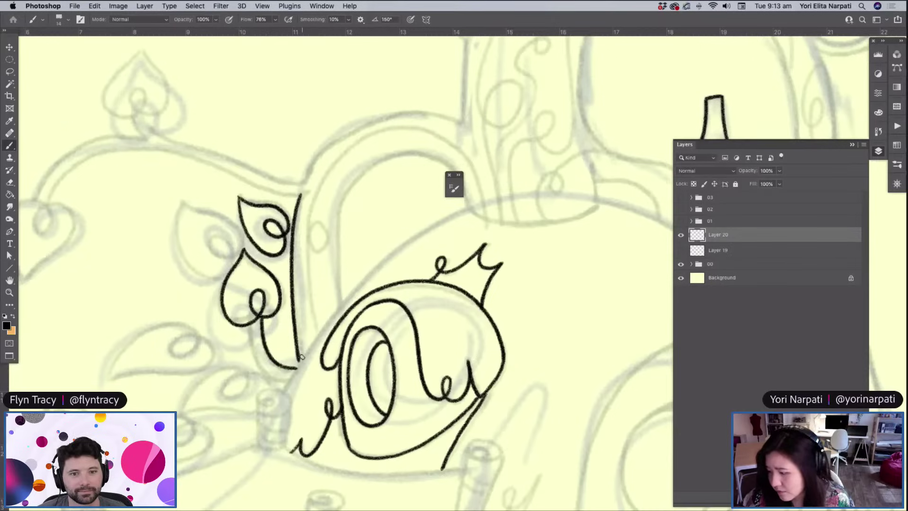
mouse_move(252, 324)
mouse_down()
mouse_move(258, 361)
mouse_move(289, 380)
mouse_up()
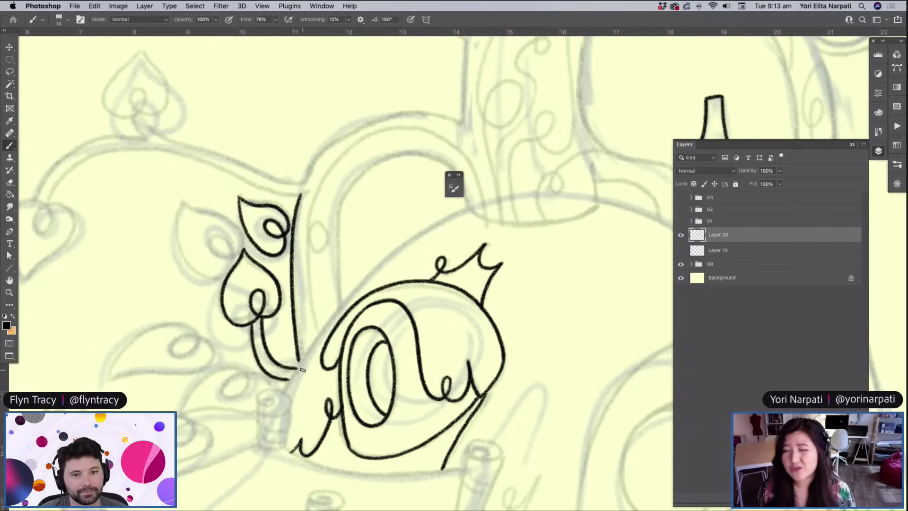
Ink three more looped leaves to the left of the stem and the short cylindrical post next to the lowest leaf
mouse_move(180, 201)
mouse_down()
mouse_move(178, 228)
mouse_move(208, 278)
mouse_move(216, 239)
mouse_move(231, 258)
mouse_move(227, 226)
mouse_move(184, 202)
mouse_up()
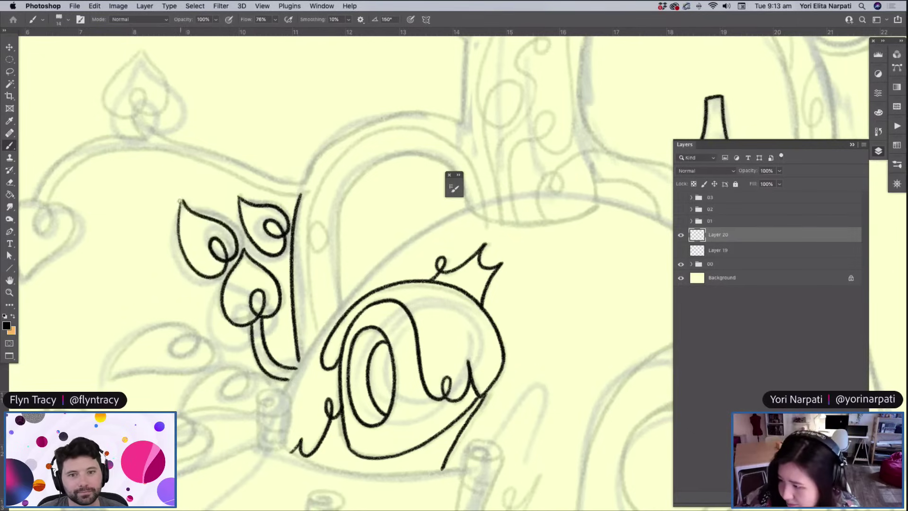
mouse_move(108, 379)
mouse_down()
mouse_move(178, 375)
mouse_move(215, 359)
mouse_move(187, 335)
mouse_move(176, 357)
mouse_move(203, 345)
mouse_move(195, 329)
mouse_move(133, 342)
mouse_move(102, 383)
mouse_up()
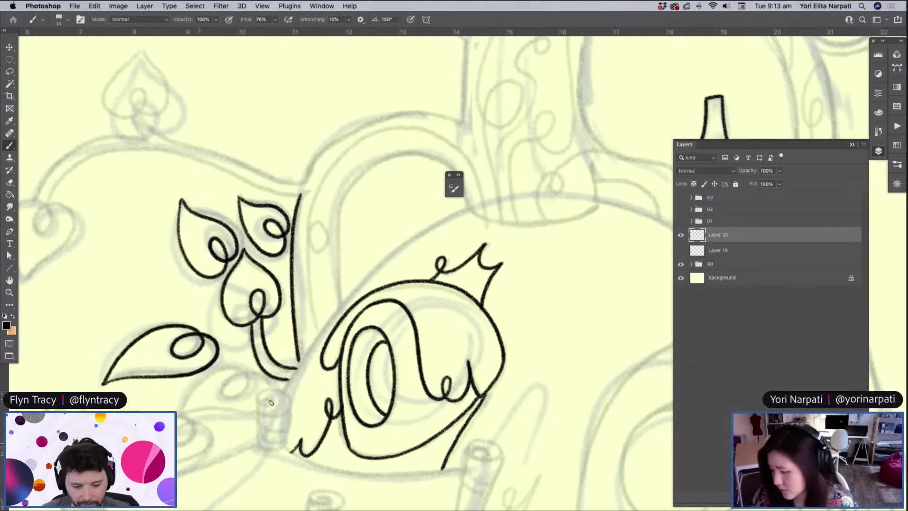
mouse_move(178, 410)
mouse_down()
mouse_move(218, 372)
mouse_move(246, 378)
mouse_move(234, 395)
mouse_move(231, 381)
mouse_move(256, 375)
mouse_move(267, 384)
mouse_move(201, 408)
mouse_move(252, 408)
mouse_move(269, 389)
mouse_move(253, 401)
mouse_move(270, 409)
mouse_move(272, 392)
mouse_move(254, 408)
mouse_move(257, 450)
mouse_up()
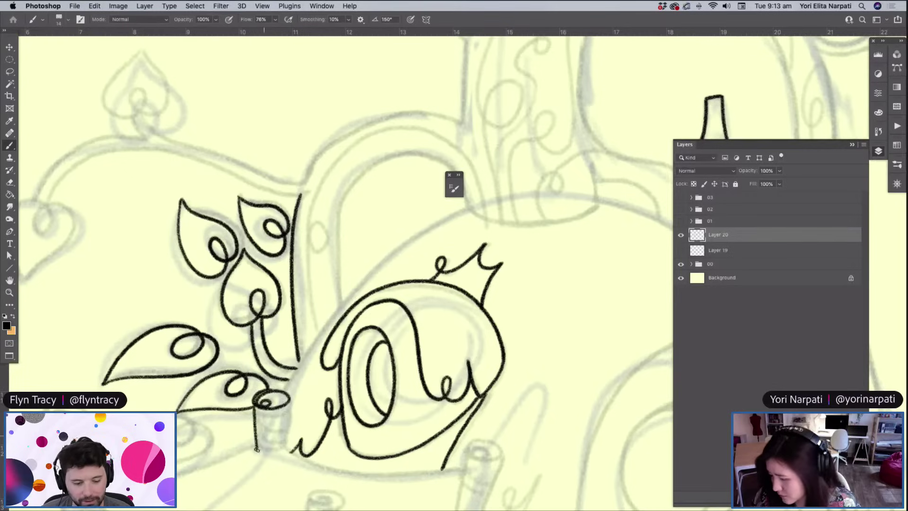
mouse_move(289, 403)
mouse_down()
mouse_move(284, 447)
mouse_move(257, 447)
mouse_move(288, 447)
mouse_up()
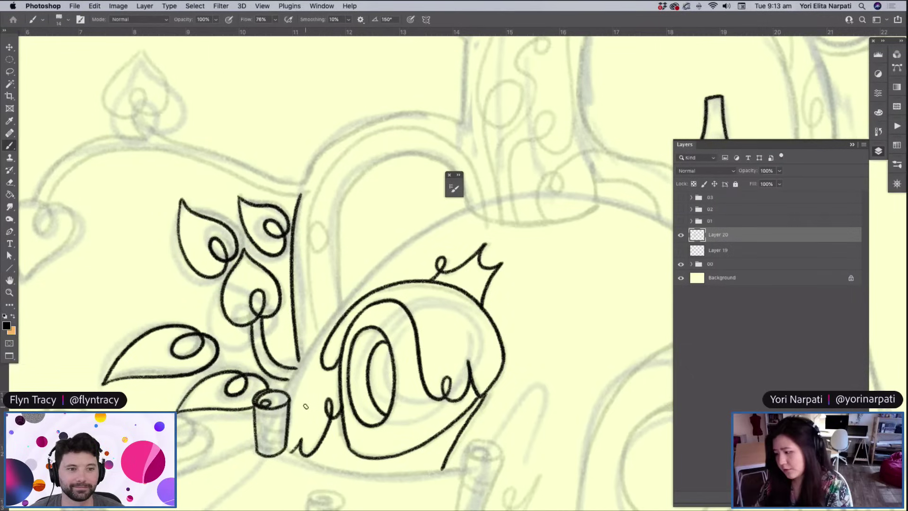
Ink the tall canopy post below the window's right end and the second tall post to its left, each with a looped oval top
scroll(306, 406, right, 5)
scroll(306, 406, down, 2)
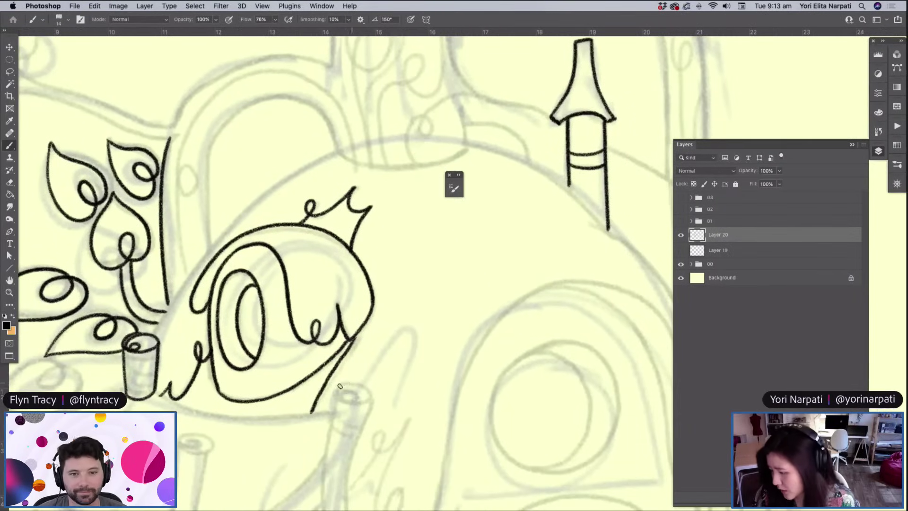
mouse_move(339, 385)
mouse_down()
mouse_move(369, 398)
mouse_move(342, 385)
mouse_move(360, 395)
mouse_move(353, 400)
mouse_up()
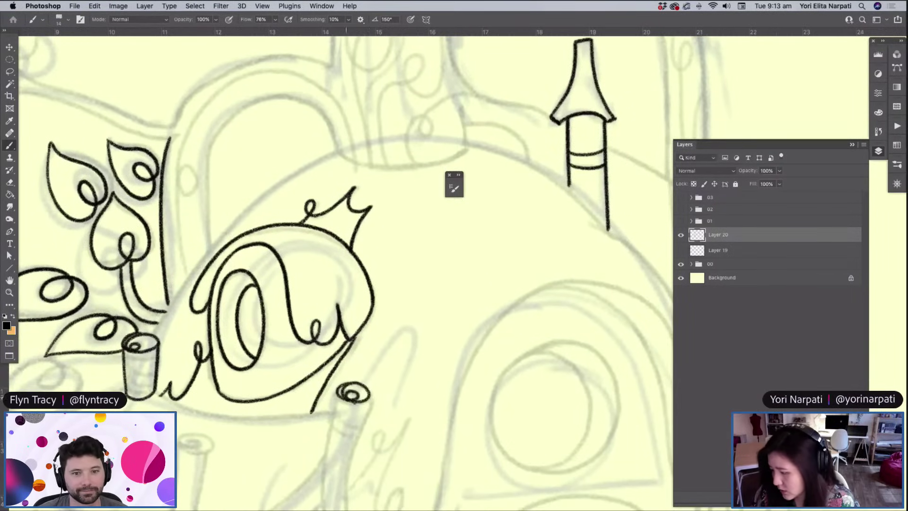
scroll(367, 388, down, 8)
scroll(367, 388, left, 2)
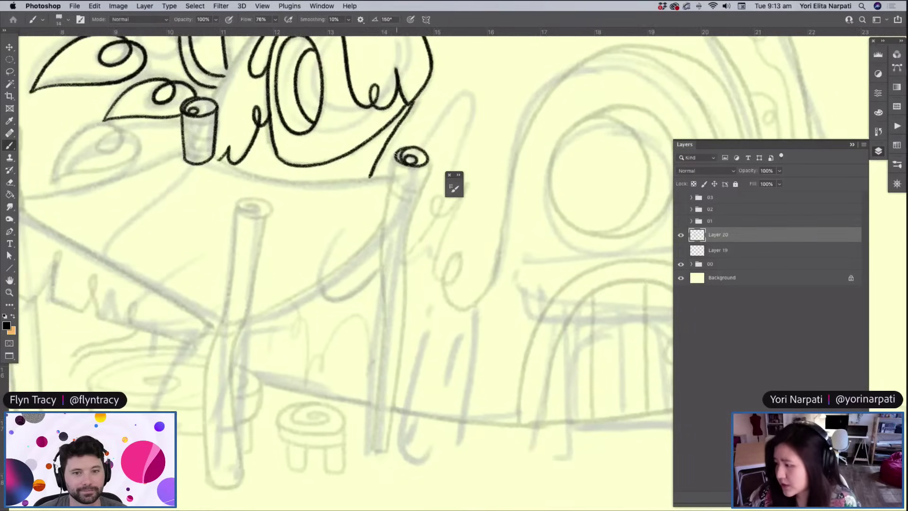
mouse_move(395, 155)
mouse_down()
mouse_move(380, 263)
mouse_move(373, 450)
mouse_up()
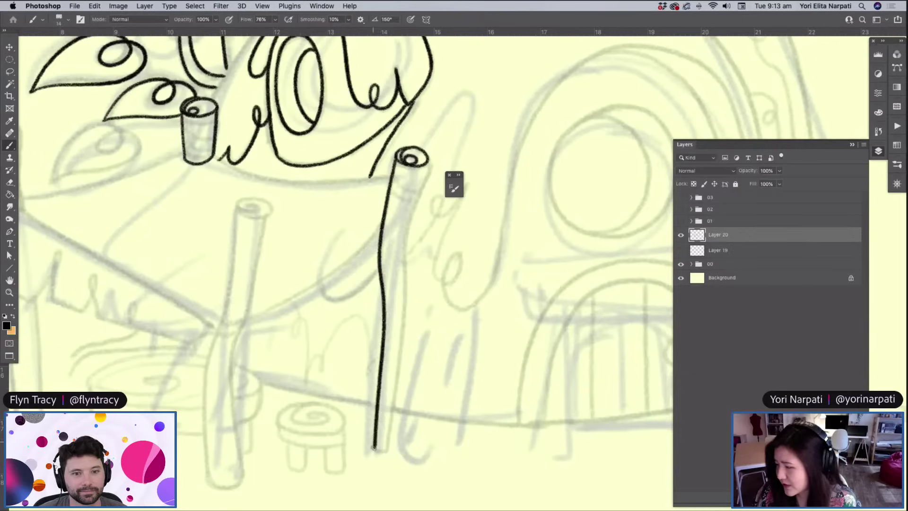
mouse_move(428, 159)
mouse_down()
mouse_move(402, 268)
mouse_move(390, 445)
mouse_move(379, 450)
mouse_move(397, 424)
mouse_up()
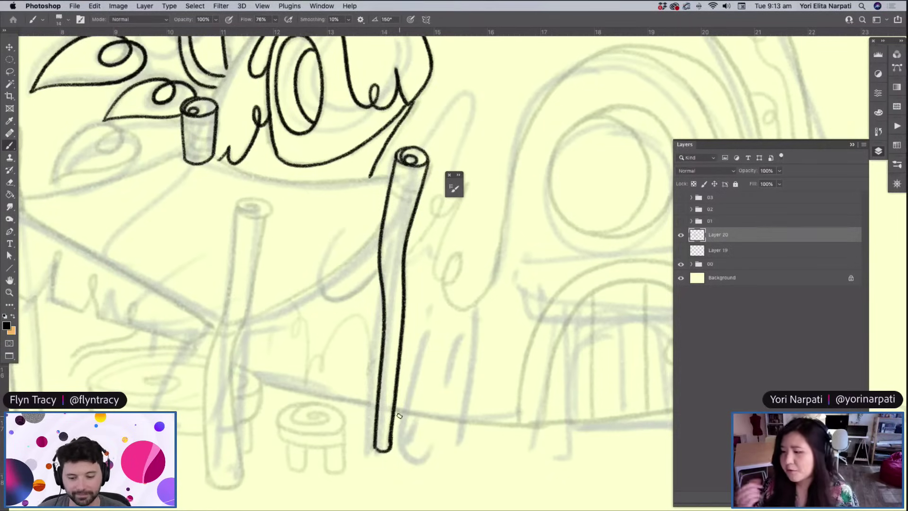
mouse_move(240, 203)
mouse_down()
mouse_move(269, 213)
mouse_move(238, 206)
mouse_move(253, 210)
mouse_move(232, 238)
mouse_move(213, 344)
mouse_move(210, 480)
mouse_up()
mouse_move(268, 215)
mouse_down()
mouse_move(230, 367)
mouse_move(243, 473)
mouse_move(229, 489)
mouse_move(245, 477)
mouse_up()
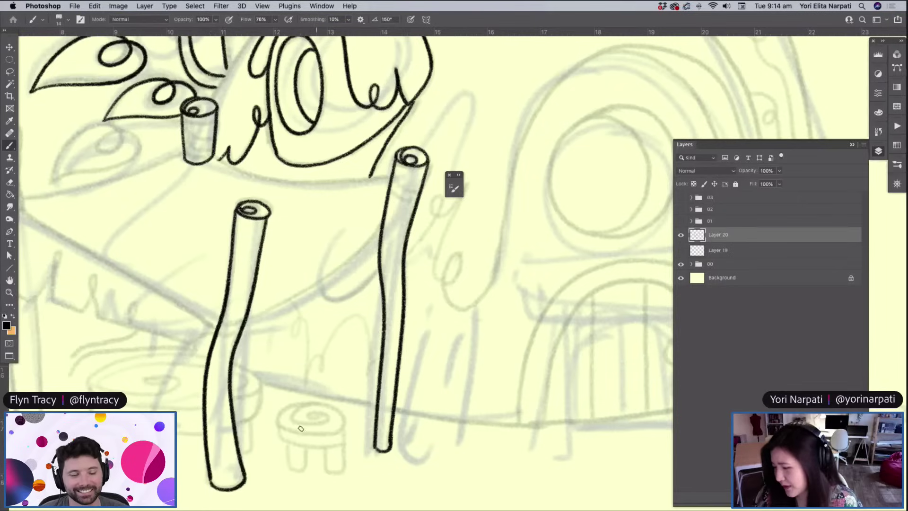
Ink the small stool between the two tall posts with a spiral seat, a rim and two legs
mouse_move(301, 404)
mouse_down()
mouse_move(283, 426)
mouse_move(338, 425)
mouse_move(328, 407)
mouse_move(297, 407)
mouse_move(290, 418)
mouse_move(325, 419)
mouse_move(277, 414)
mouse_up()
drag(342, 421, 341, 441)
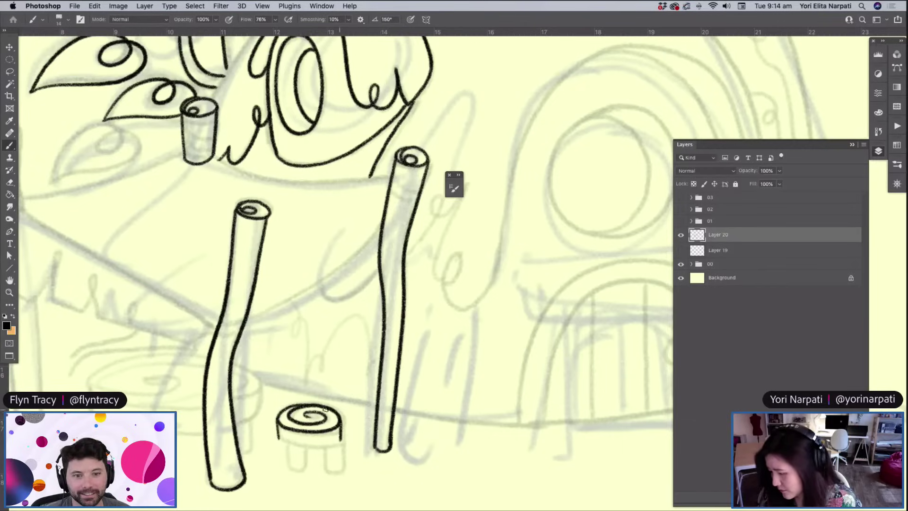
mouse_move(278, 436)
mouse_down()
mouse_move(314, 446)
mouse_move(341, 440)
mouse_up()
mouse_move(284, 449)
mouse_down()
mouse_move(288, 470)
mouse_move(305, 461)
mouse_move(332, 472)
mouse_move(341, 447)
mouse_move(341, 471)
mouse_move(342, 442)
mouse_up()
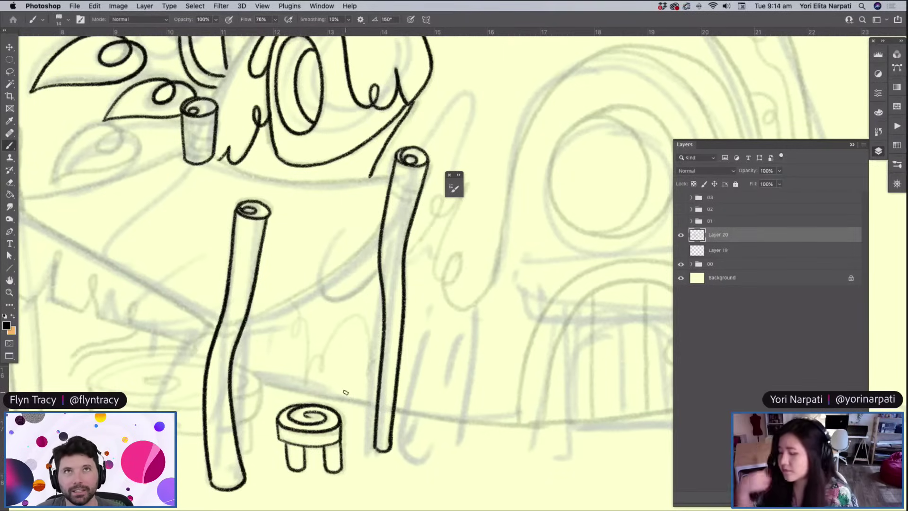
Ink the canopy's curved lower edge between the two tall posts
mouse_move(249, 316)
mouse_down()
mouse_move(307, 289)
mouse_move(384, 228)
mouse_up()
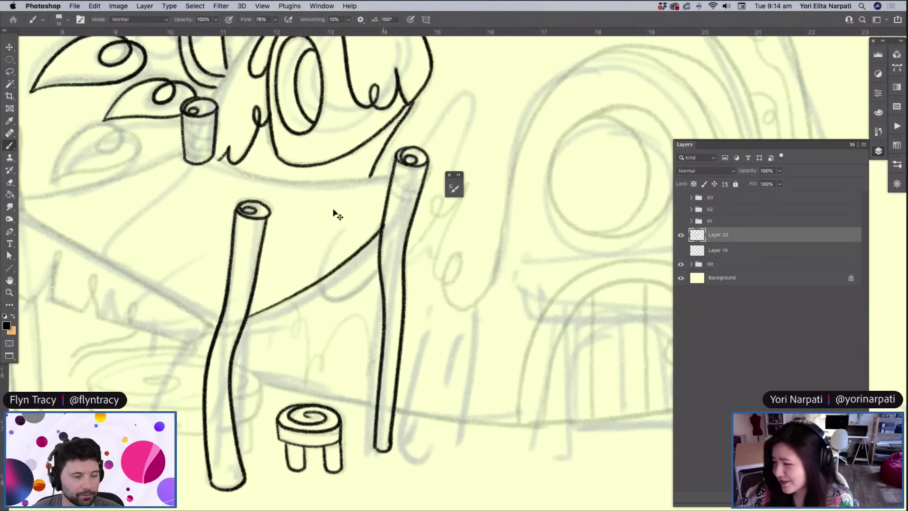
key(super+z)
mouse_move(247, 320)
mouse_down()
mouse_move(329, 273)
mouse_move(387, 214)
mouse_up()
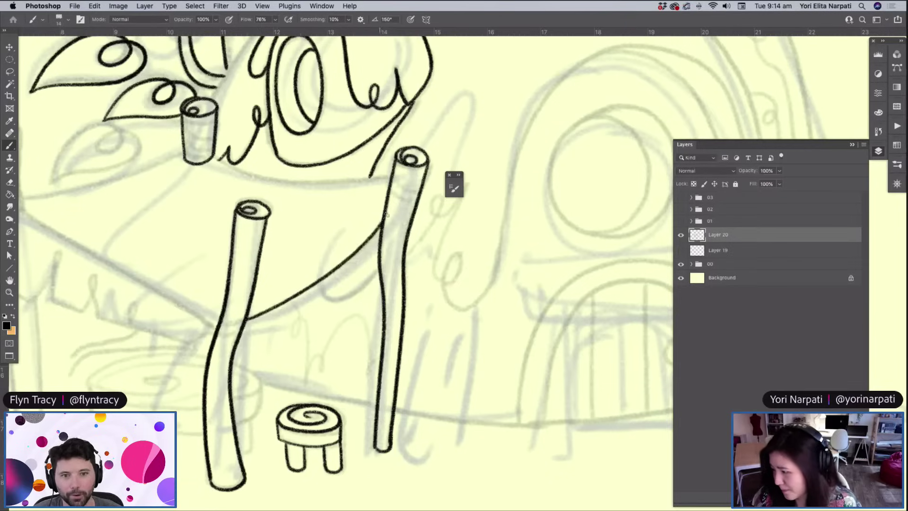
Ink the canopy's back edge from the short post to the right tall post and its side edge toward the far-left post
scroll(406, 192, left, 10)
scroll(406, 192, up, 5)
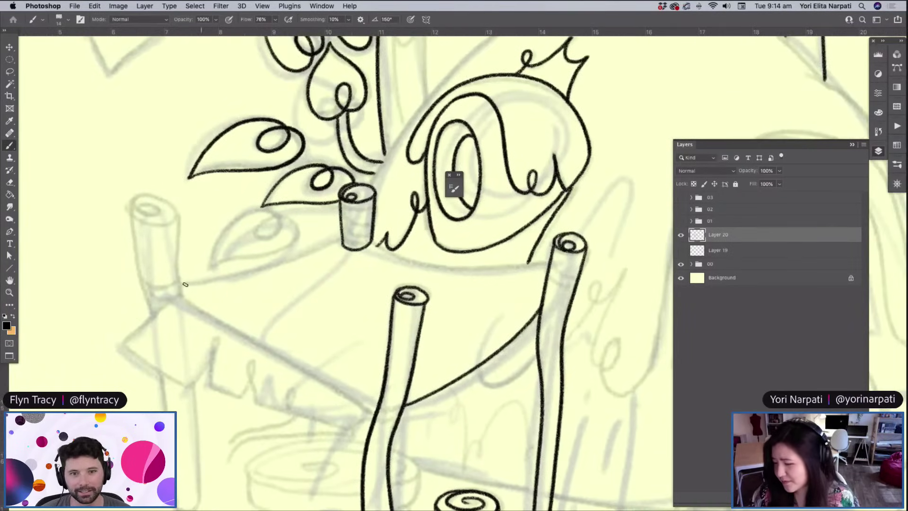
drag(444, 132, 307, 227)
mouse_move(459, 203)
mouse_down()
mouse_move(430, 308)
mouse_move(403, 358)
mouse_move(400, 348)
mouse_move(413, 370)
mouse_move(287, 167)
mouse_move(335, 274)
mouse_move(345, 330)
mouse_move(396, 308)
mouse_move(330, 333)
mouse_move(304, 415)
mouse_move(498, 298)
mouse_up()
key(super+z)
Ink the canopy's front edge from the far-left post to the left tall post, redrawing the stroke until it follows the sketch
drag(307, 413, 504, 287)
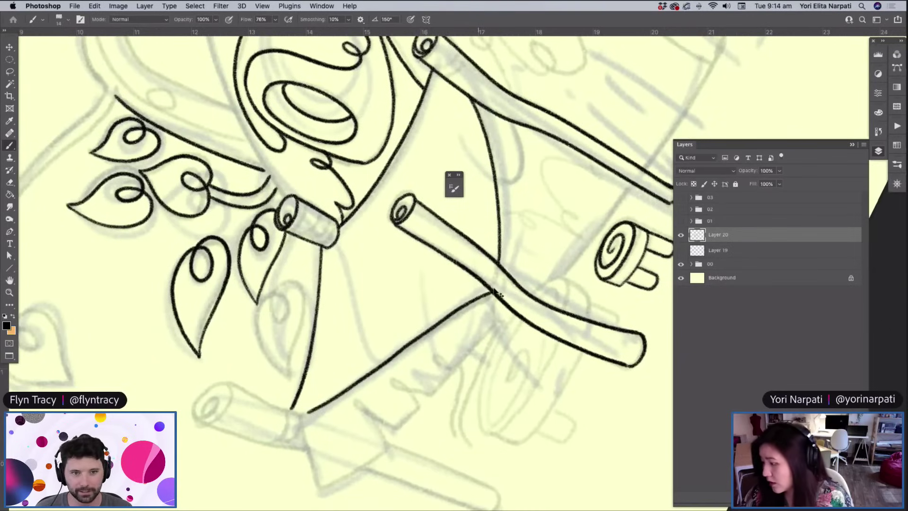
key(super+z)
drag(308, 412, 504, 288)
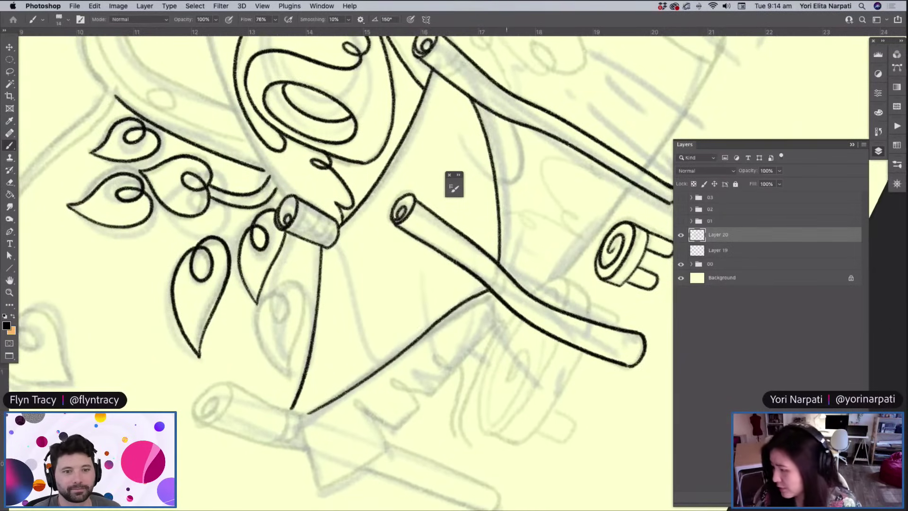
key(super+z)
drag(308, 413, 397, 359)
key(super+z)
drag(300, 416, 502, 291)
key(super+z)
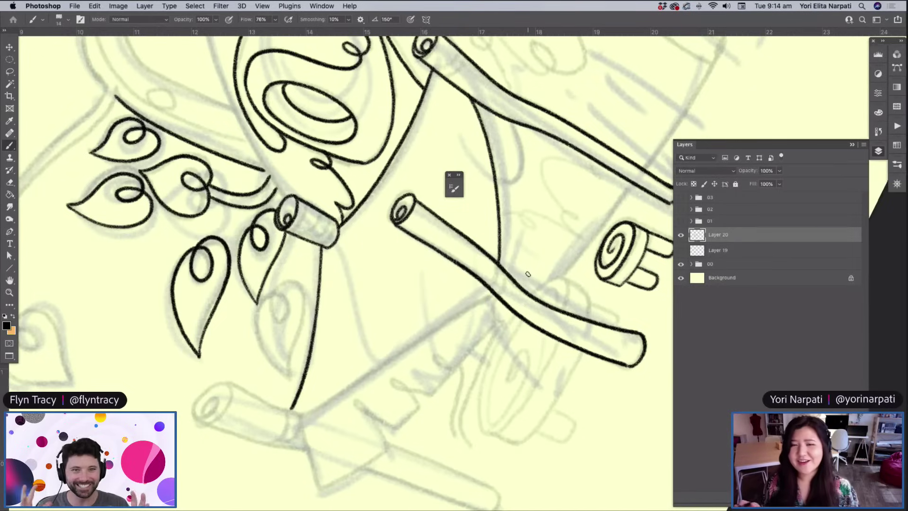
drag(303, 415, 464, 298)
key(super+z)
drag(301, 415, 489, 287)
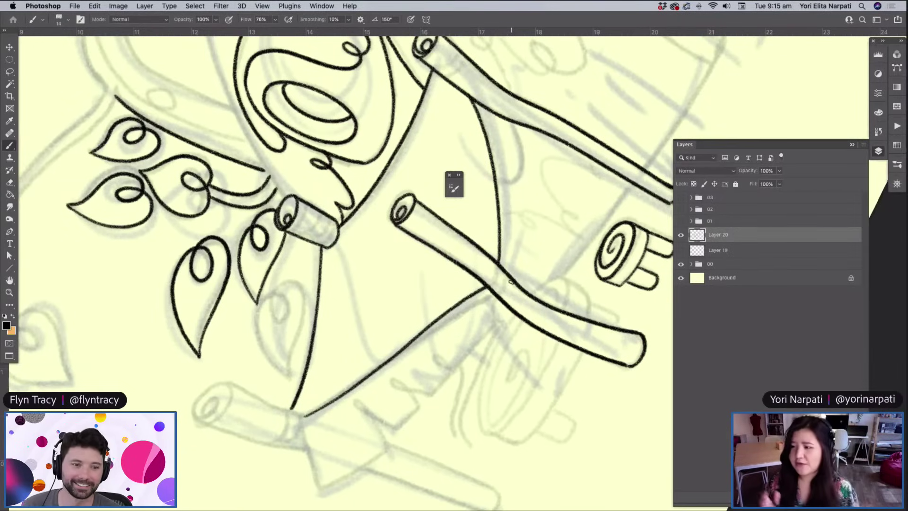
Ink the far-left post's oval top with its inner loop, and dock the floating brush panel beside the Layers panel
key(r)
drag(511, 281, 465, 316)
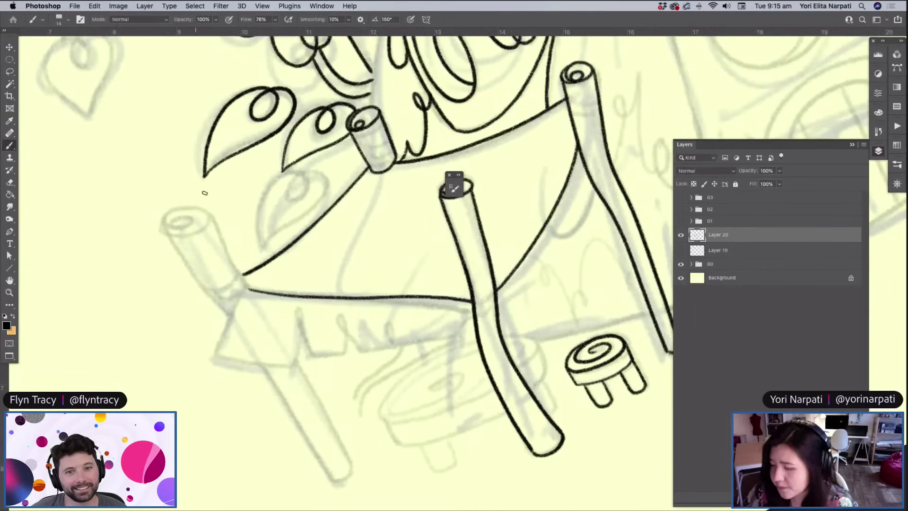
mouse_move(201, 212)
mouse_down()
mouse_move(185, 209)
mouse_move(180, 231)
mouse_move(208, 211)
mouse_move(162, 221)
mouse_move(187, 217)
mouse_move(167, 226)
mouse_move(188, 227)
mouse_up()
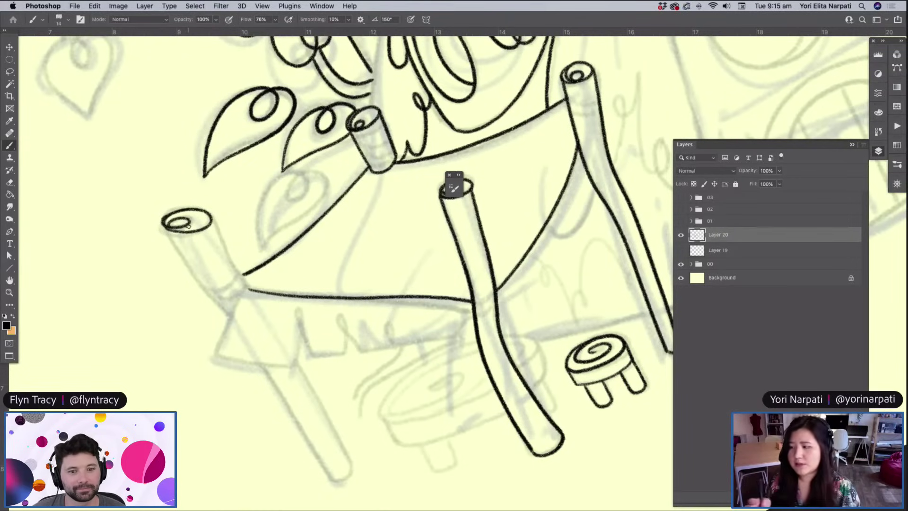
drag(448, 198, 878, 170)
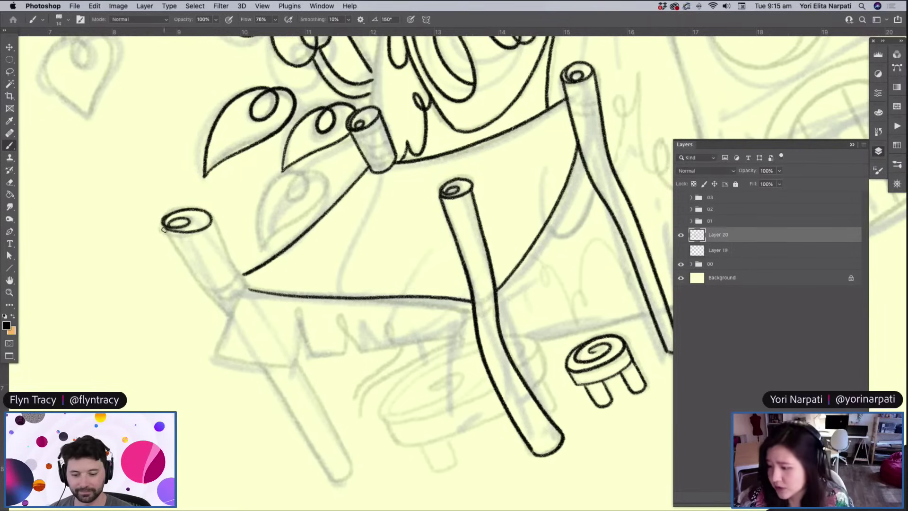
Ink the far-left post's long sides and rounded foot, and add curved bands where the canopy meets each of the four posts
drag(164, 231, 328, 480)
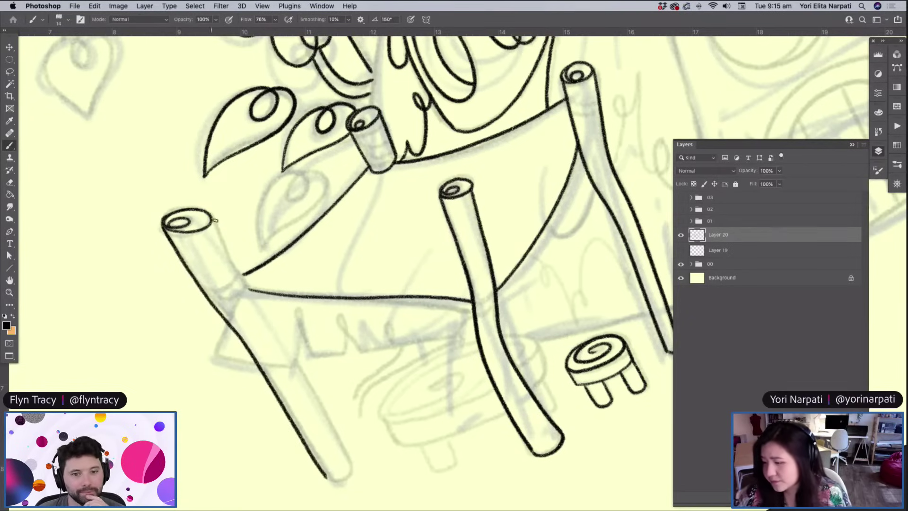
mouse_move(212, 223)
mouse_down()
mouse_move(323, 410)
mouse_move(351, 471)
mouse_move(326, 475)
mouse_move(350, 467)
mouse_up()
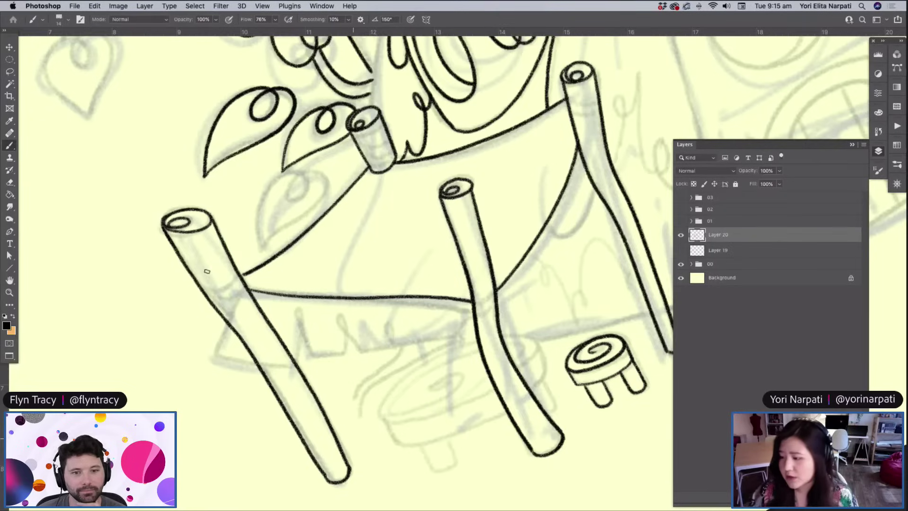
mouse_move(207, 293)
mouse_down()
mouse_move(238, 273)
mouse_move(224, 301)
mouse_move(244, 287)
mouse_up()
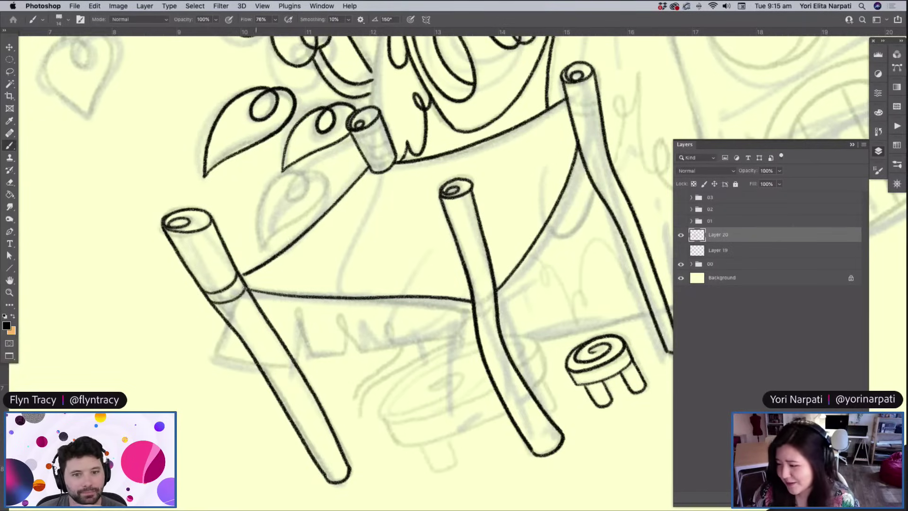
mouse_move(365, 159)
mouse_down()
mouse_move(390, 159)
mouse_move(396, 145)
mouse_up()
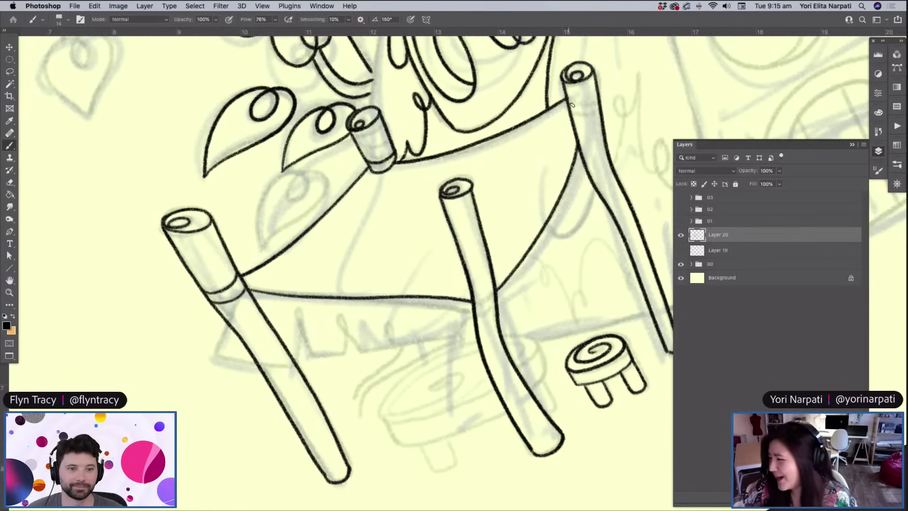
mouse_move(569, 102)
mouse_down()
mouse_move(590, 106)
mouse_move(596, 93)
mouse_move(594, 114)
mouse_up()
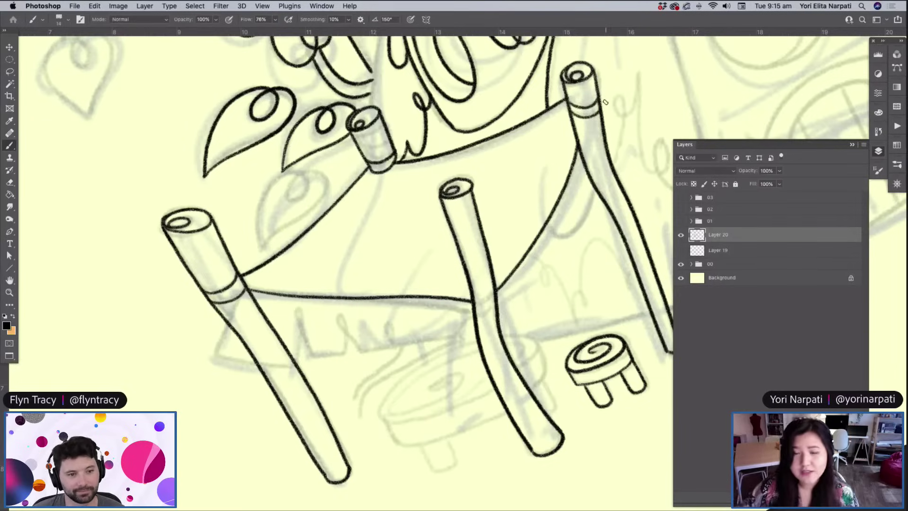
mouse_move(474, 299)
mouse_down()
mouse_move(492, 287)
mouse_move(494, 303)
mouse_up()
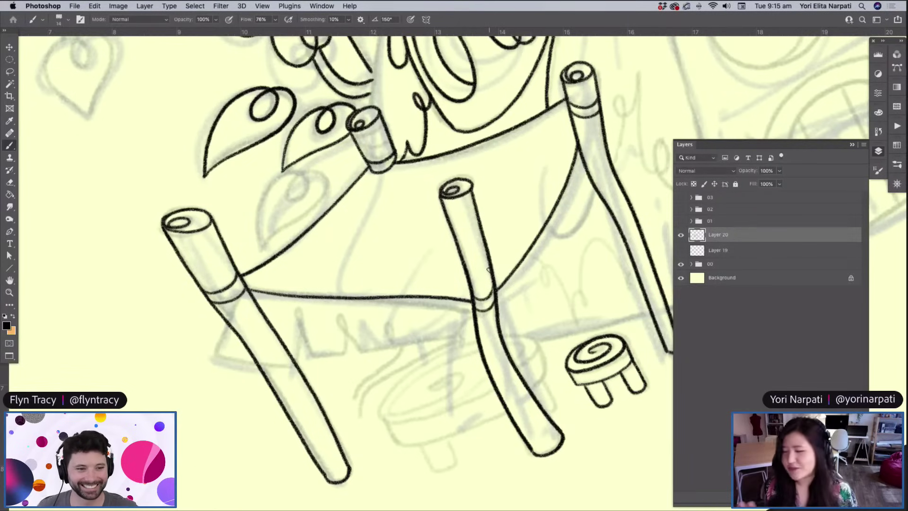
Erase the far-left post's outlines where the canopy's hanging front flap covers them
key(e)
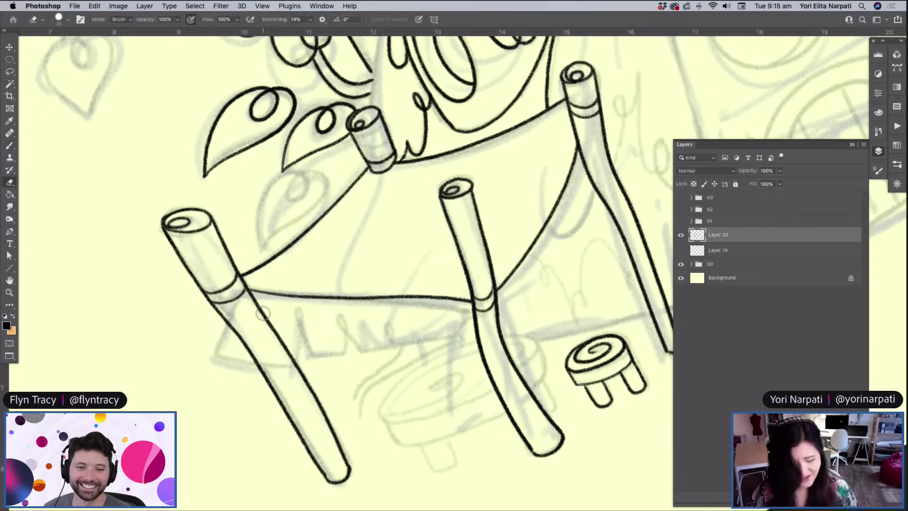
mouse_move(237, 331)
mouse_down()
mouse_move(253, 300)
mouse_move(244, 312)
mouse_move(272, 318)
mouse_move(245, 332)
mouse_move(260, 310)
mouse_move(237, 341)
mouse_move(303, 356)
mouse_up()
click(11, 144)
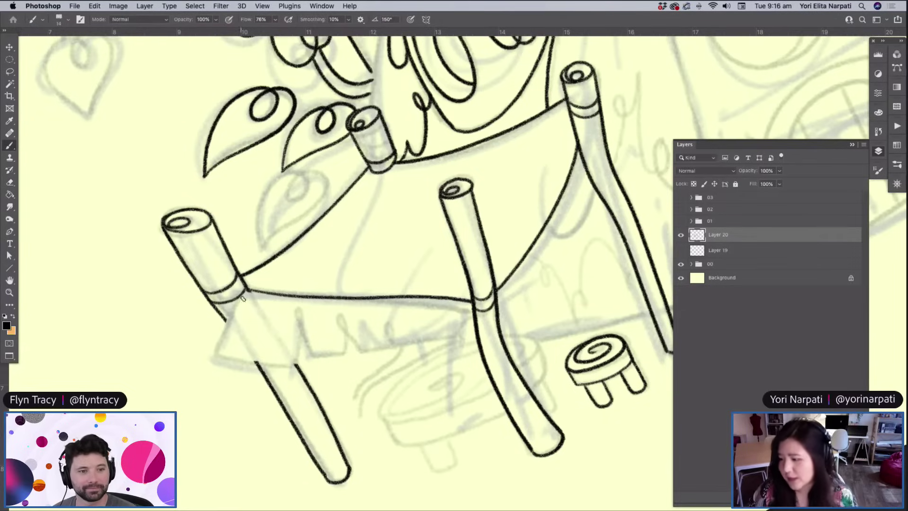
Ink the canopy's hanging front flap with its looped, ragged lower edge between the far-left and left tall posts, redoing the first stroke
mouse_move(244, 291)
mouse_down()
mouse_move(212, 352)
mouse_move(291, 367)
mouse_up()
key(super+z)
mouse_move(213, 354)
mouse_down()
mouse_move(285, 365)
mouse_move(303, 311)
mouse_move(313, 358)
mouse_move(345, 353)
mouse_move(340, 317)
mouse_move(365, 352)
mouse_move(388, 327)
mouse_move(402, 346)
mouse_move(451, 337)
mouse_move(473, 303)
mouse_up()
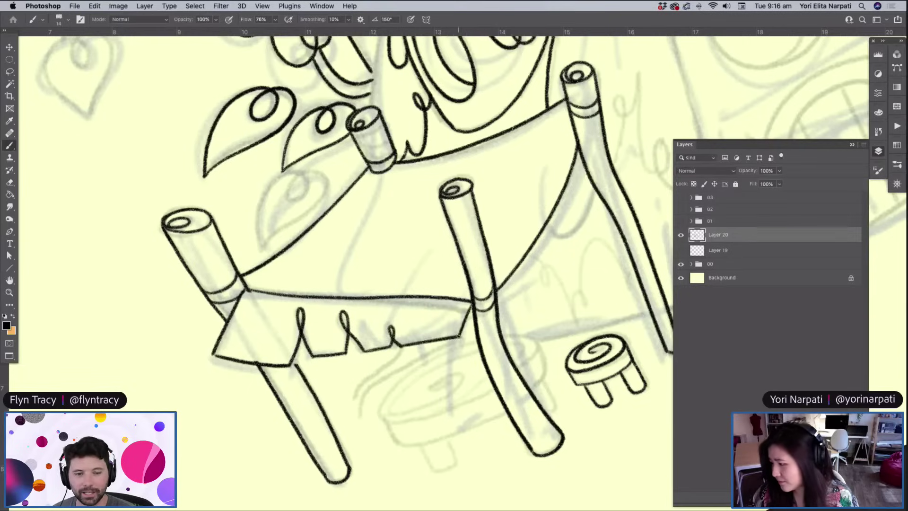
Reduce the eraser size and clean up the far-left post's line ends along the flap's lower edge
key(e)
right_click(304, 219)
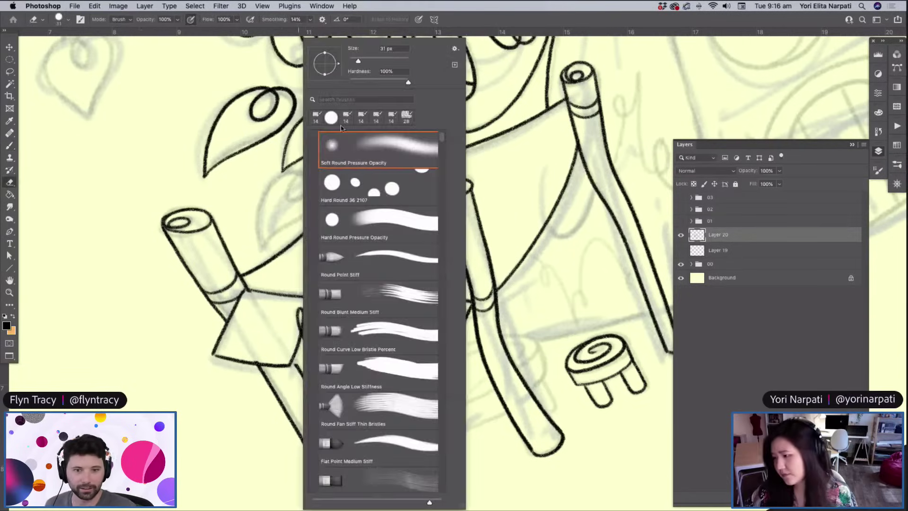
drag(356, 59, 353, 60)
click(257, 357)
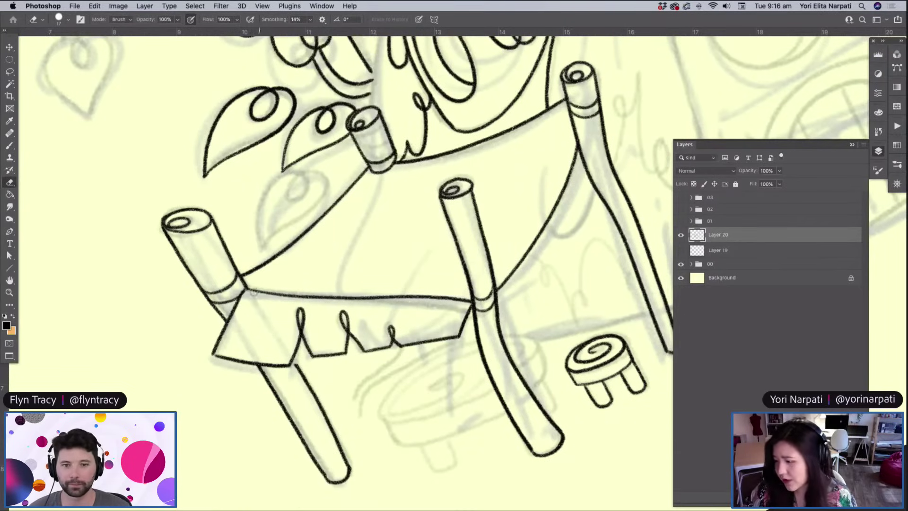
key(b)
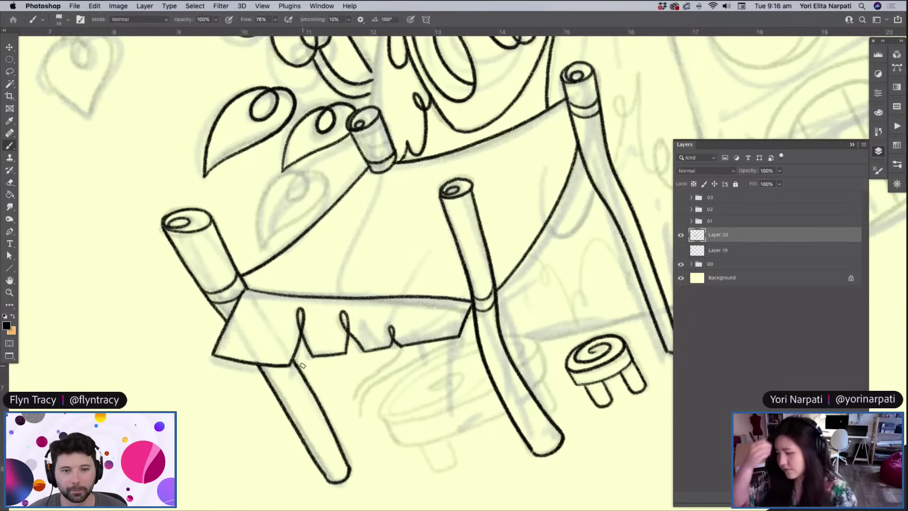
Ink the looping roof drips behind the right tall post, including the rounded drip under the canopy's edge, redoing the first stroke
scroll(446, 425, right, 8)
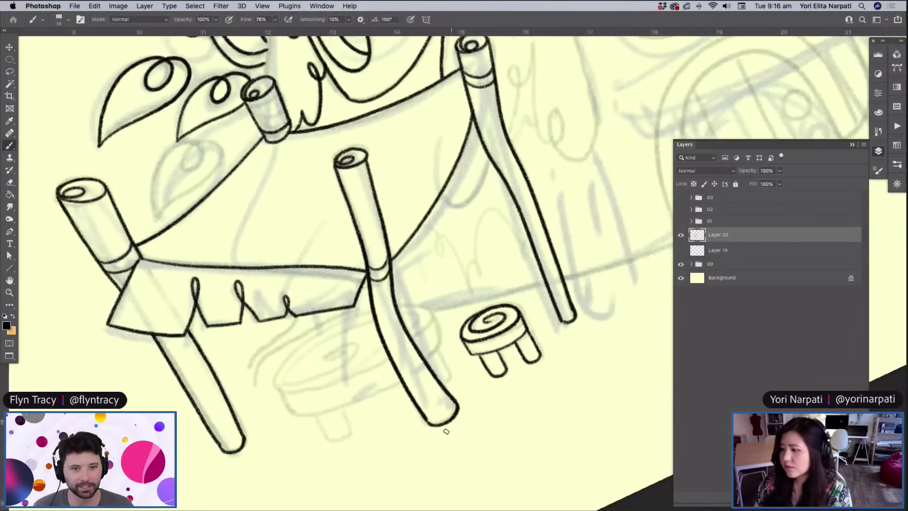
scroll(446, 428, up, 3)
scroll(444, 435, up, 4)
scroll(444, 435, right, 10)
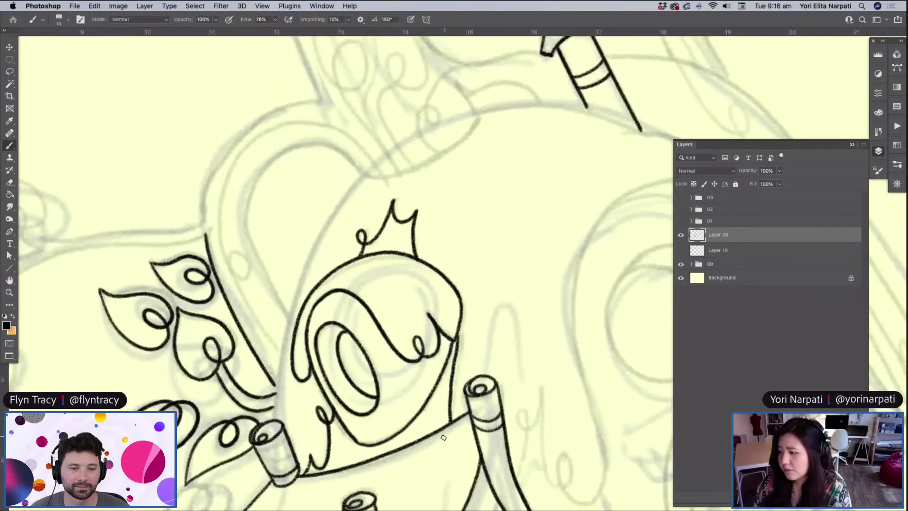
scroll(444, 437, left, 5)
scroll(444, 439, down, 2)
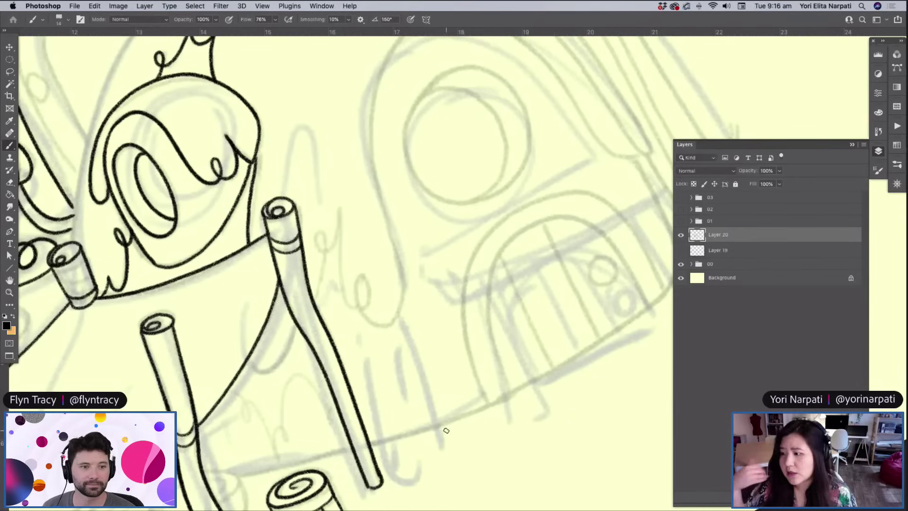
mouse_move(252, 354)
mouse_down()
mouse_move(278, 362)
mouse_move(299, 292)
mouse_up()
key(super+z)
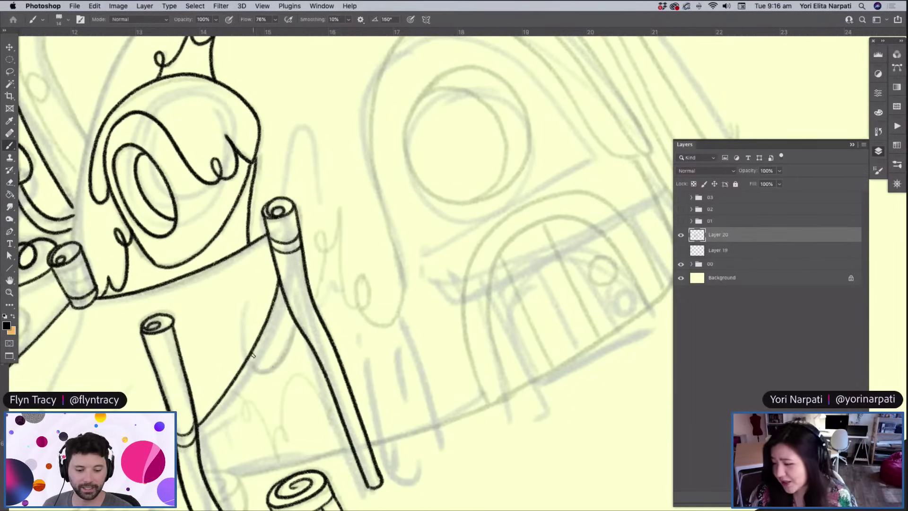
mouse_move(252, 355)
mouse_down()
mouse_move(267, 370)
mouse_move(285, 358)
mouse_move(301, 281)
mouse_move(317, 279)
mouse_move(321, 237)
mouse_move(317, 249)
mouse_move(332, 246)
mouse_move(338, 213)
mouse_move(346, 296)
mouse_move(364, 299)
mouse_move(363, 274)
mouse_move(366, 318)
mouse_move(396, 316)
mouse_up()
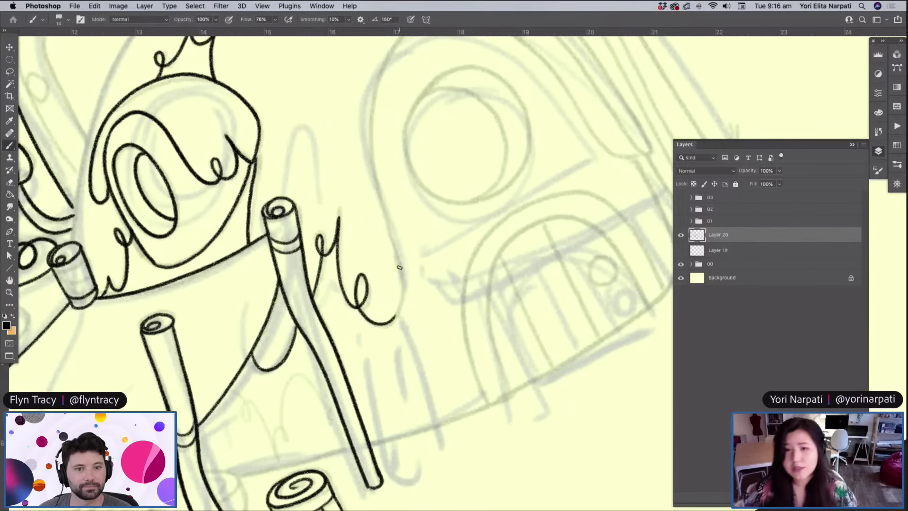
Ink the roof's long curved edge from above the round window down to the end of the looping drip
scroll(399, 267, right, 10)
scroll(399, 267, up, 5)
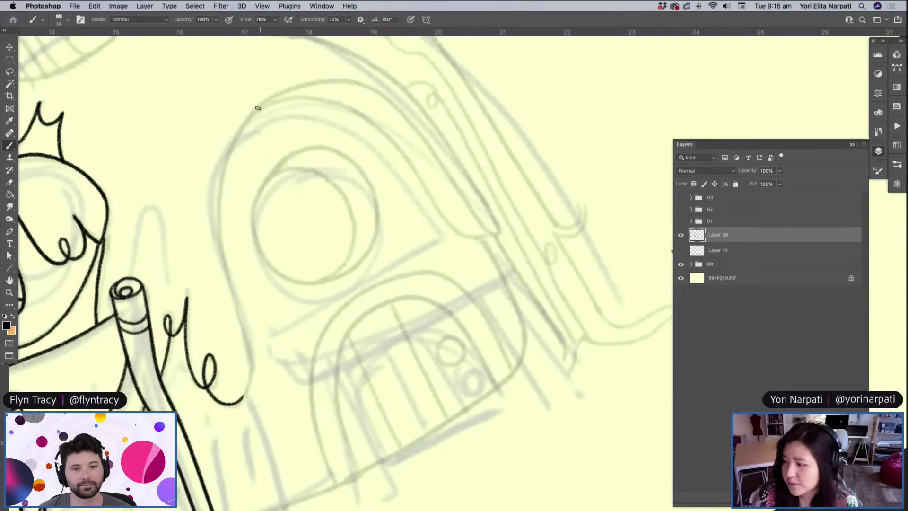
mouse_move(244, 124)
mouse_down()
mouse_move(218, 212)
mouse_move(248, 361)
mouse_move(235, 408)
mouse_move(250, 377)
mouse_up()
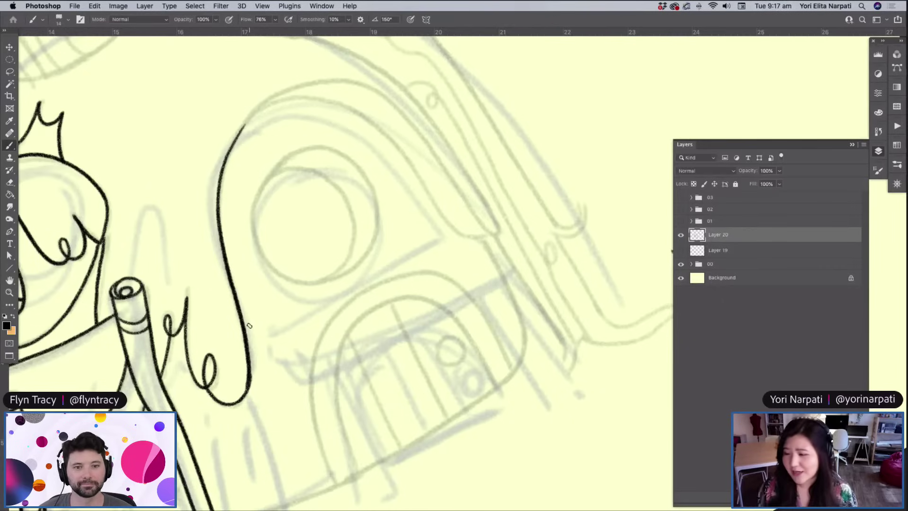
Ink the round table's oval top on both sides of the left tall post, redrawing the back edge once
scroll(249, 326, down, 5)
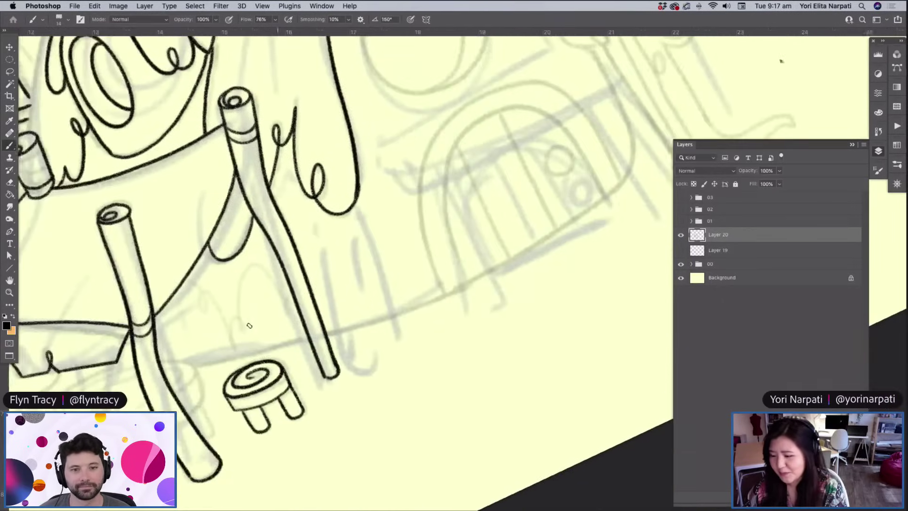
scroll(249, 326, left, 5)
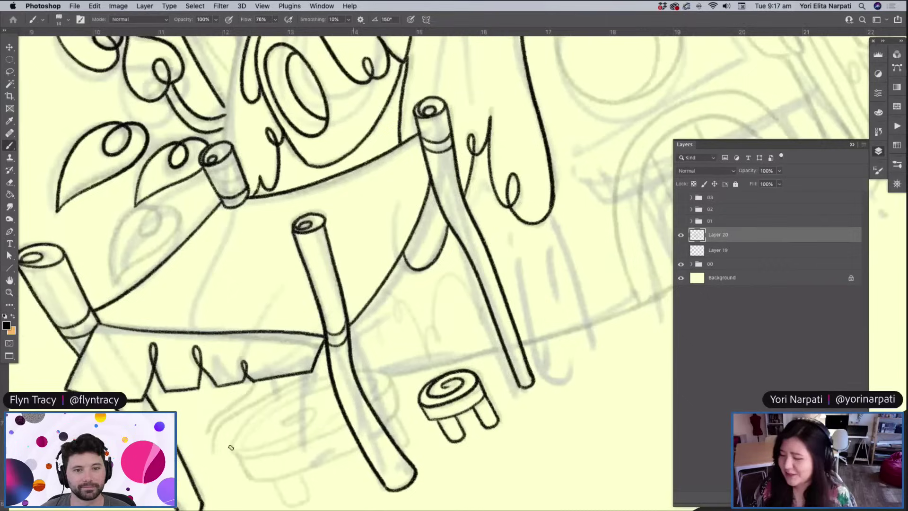
drag(234, 445, 317, 379)
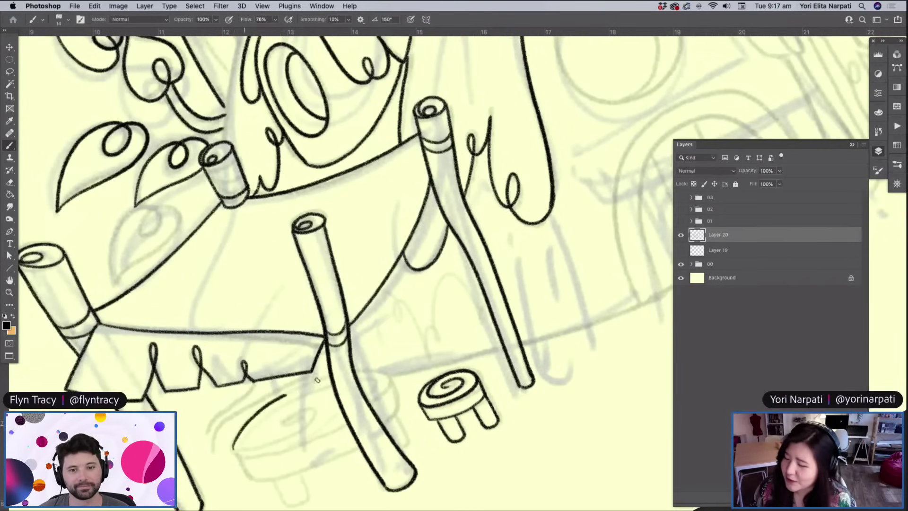
key(super+z)
mouse_move(233, 446)
mouse_down()
mouse_move(309, 383)
mouse_move(330, 376)
mouse_up()
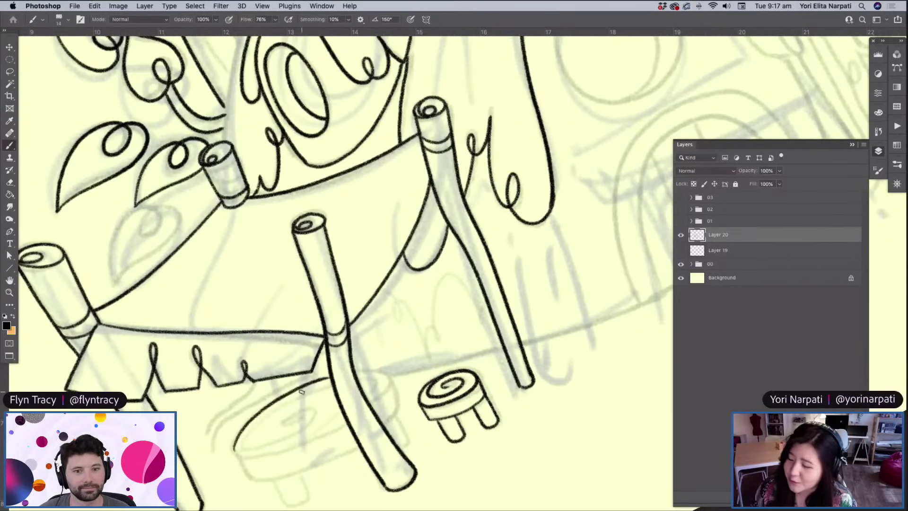
mouse_move(235, 447)
mouse_down()
mouse_move(263, 457)
mouse_move(347, 422)
mouse_up()
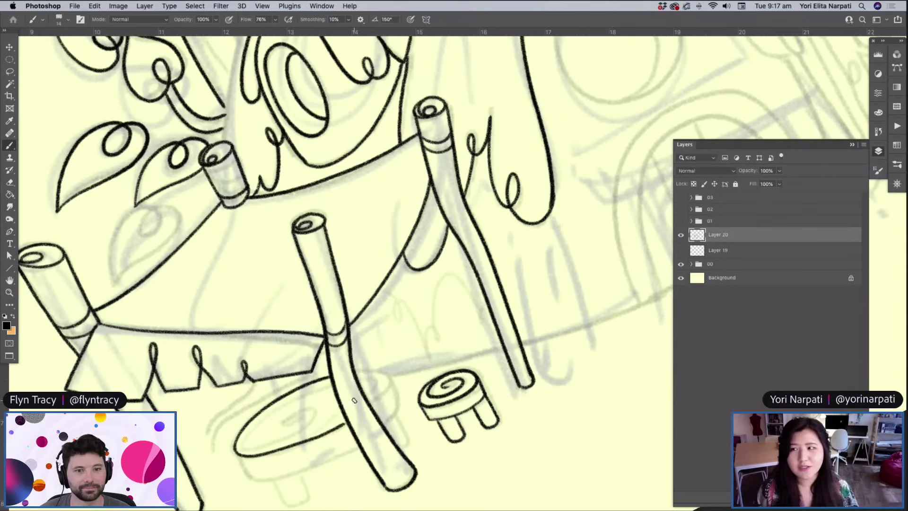
mouse_move(355, 373)
mouse_down()
mouse_move(376, 375)
mouse_move(383, 387)
mouse_move(371, 402)
mouse_up()
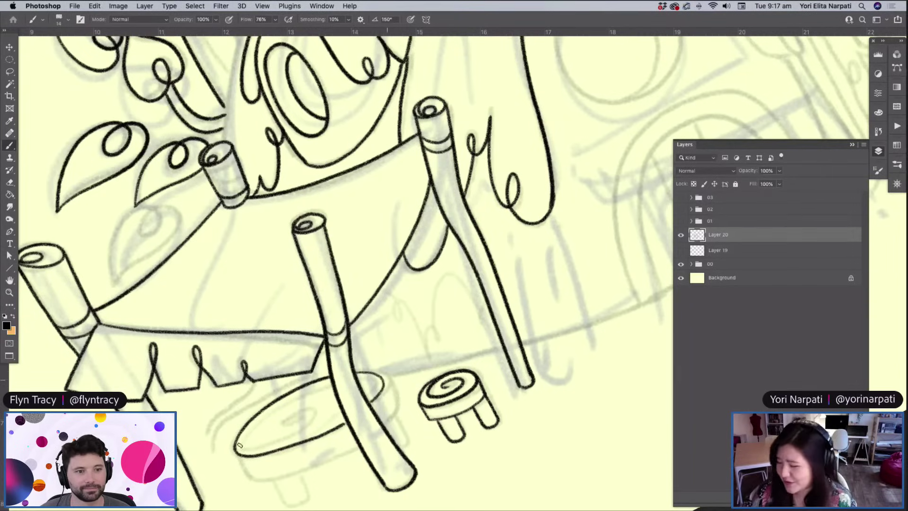
Ink the tabletop's thickness with short side edges and a curved lower edge, redrawing the lower curve once
drag(237, 455, 250, 476)
drag(382, 378, 397, 405)
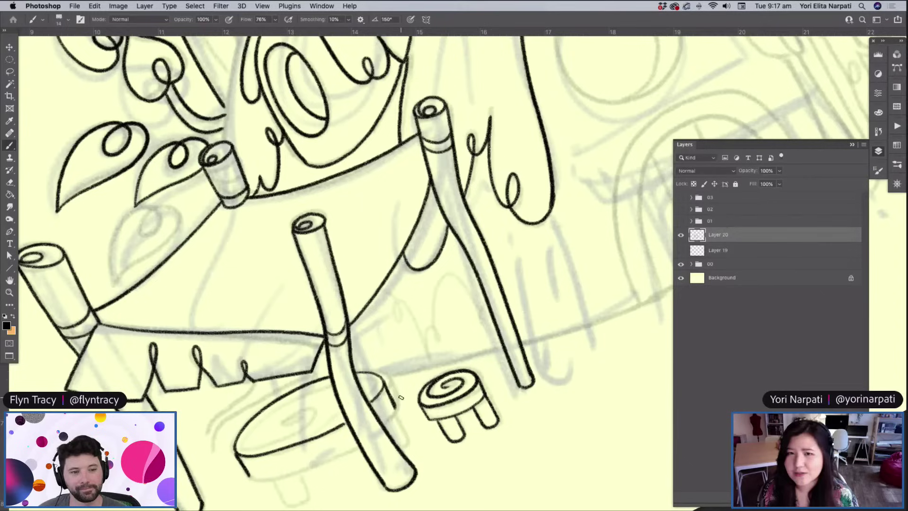
drag(249, 477, 326, 462)
key(super+z)
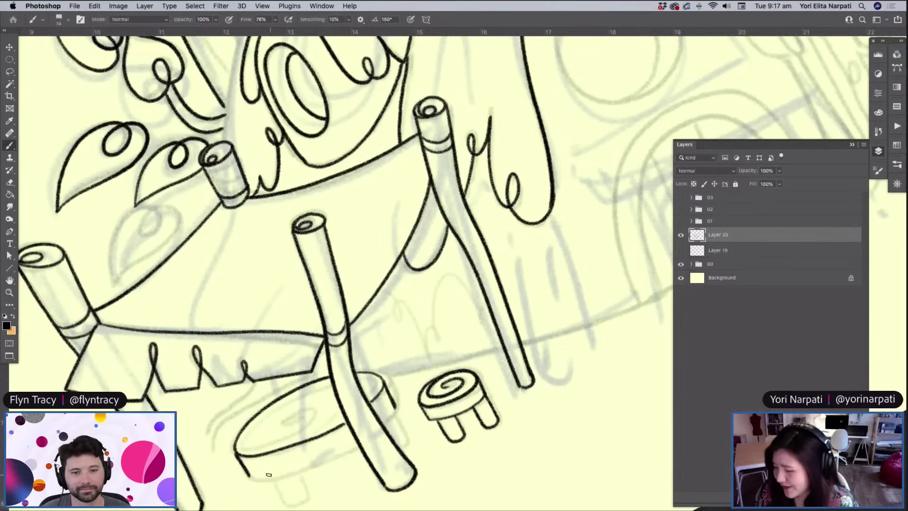
mouse_move(250, 474)
mouse_down()
mouse_move(351, 452)
mouse_move(405, 394)
mouse_move(383, 425)
mouse_move(397, 407)
mouse_up()
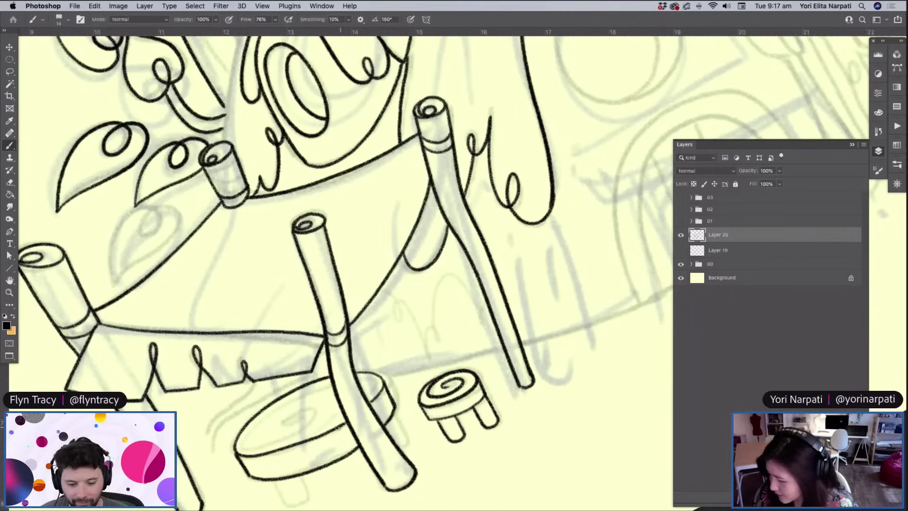
Ink the table's inner rim with its central spiral and the short legs beneath the tabletop
mouse_move(332, 384)
mouse_down()
mouse_move(297, 398)
mouse_move(246, 438)
mouse_move(269, 441)
mouse_move(306, 419)
mouse_up()
mouse_move(364, 382)
mouse_down()
mouse_move(374, 385)
mouse_move(367, 393)
mouse_up()
mouse_move(270, 481)
mouse_down()
mouse_move(291, 505)
mouse_move(306, 497)
mouse_move(303, 475)
mouse_up()
mouse_move(396, 413)
mouse_down()
mouse_move(402, 450)
mouse_move(398, 434)
mouse_up()
key(ctrl+z)
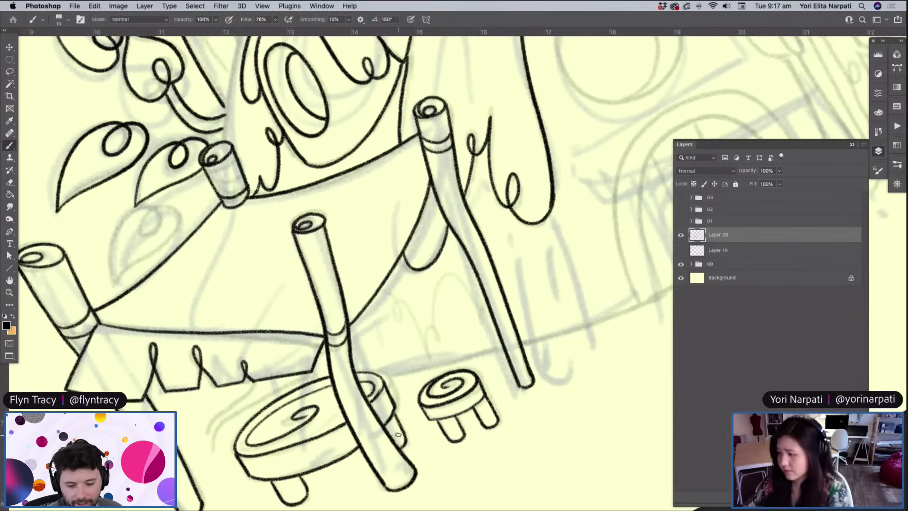
Rotate the canvas view back toward upright and examine the uninked dome, round window and door of the house
scroll(398, 434, down, 6)
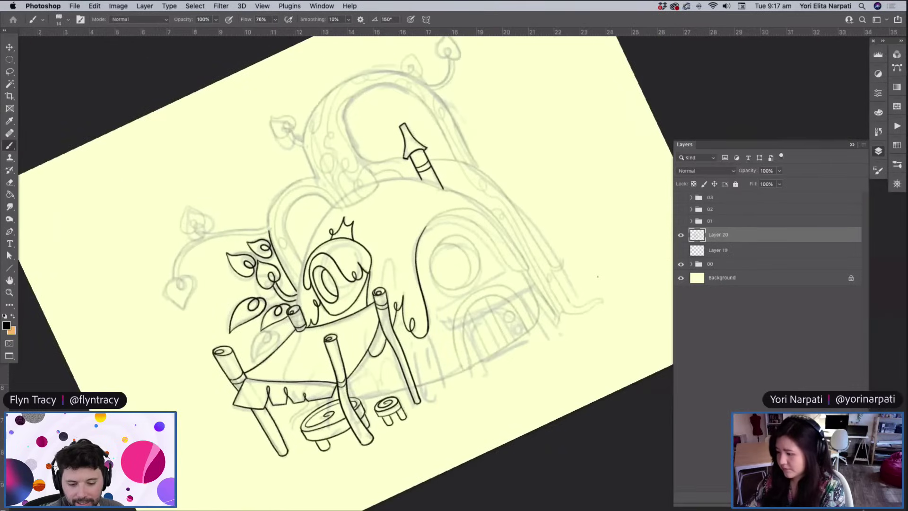
drag(440, 419, 438, 422)
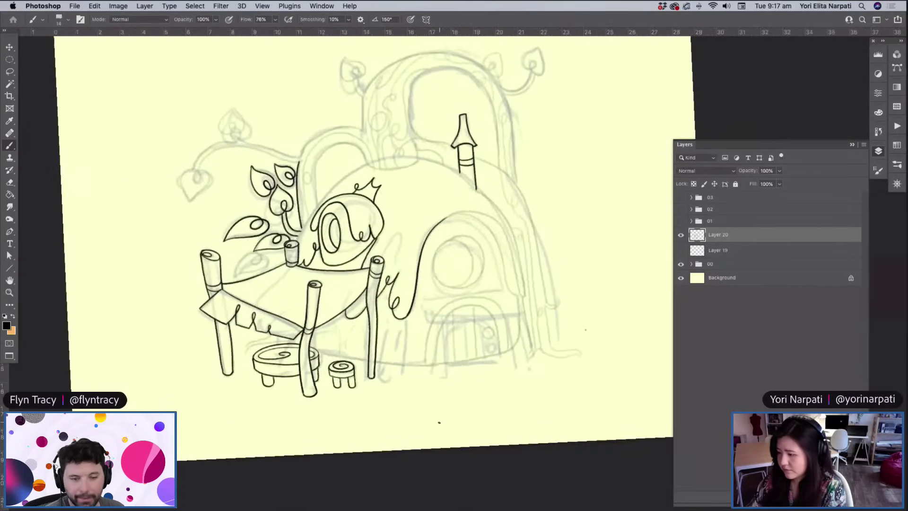
scroll(439, 423, up, 3)
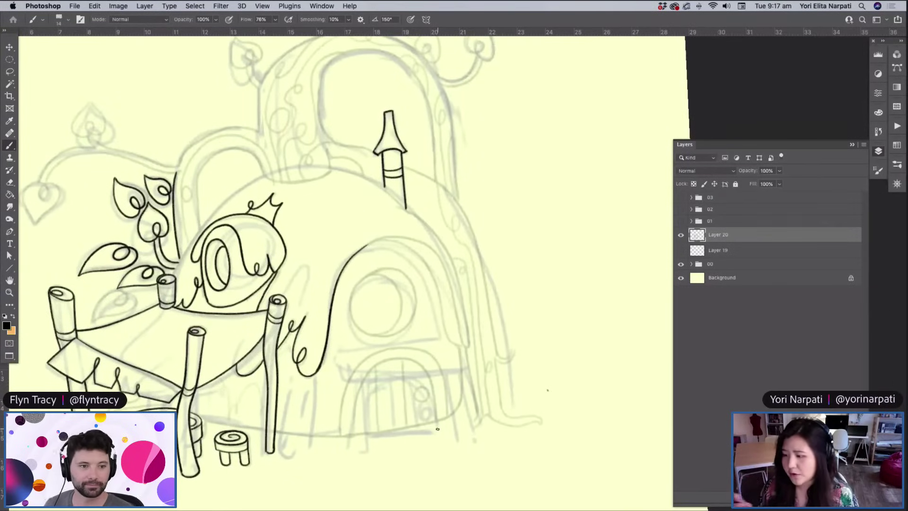
scroll(437, 428, down, 5)
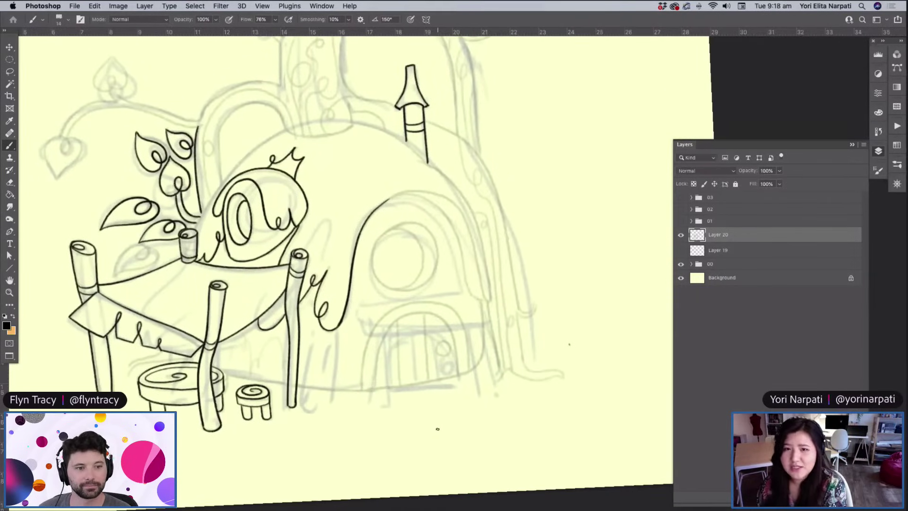
scroll(437, 428, down, 5)
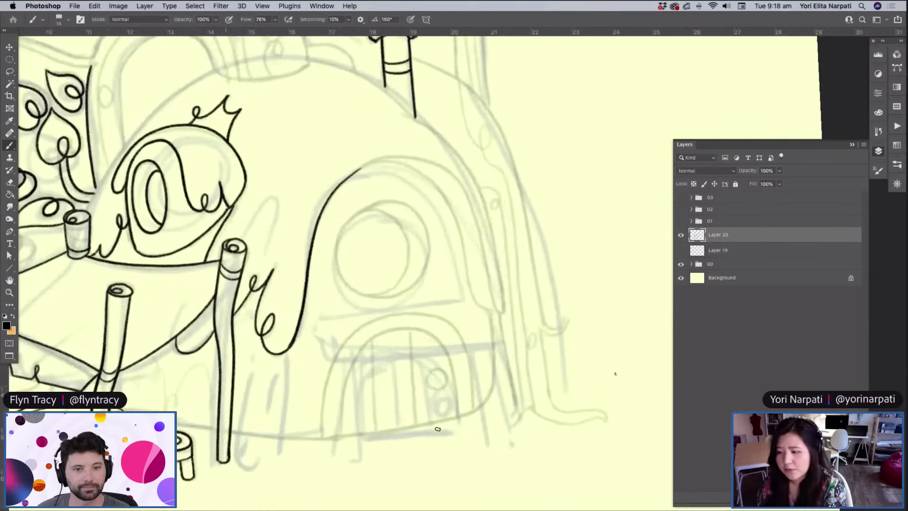
scroll(437, 429, down, 3)
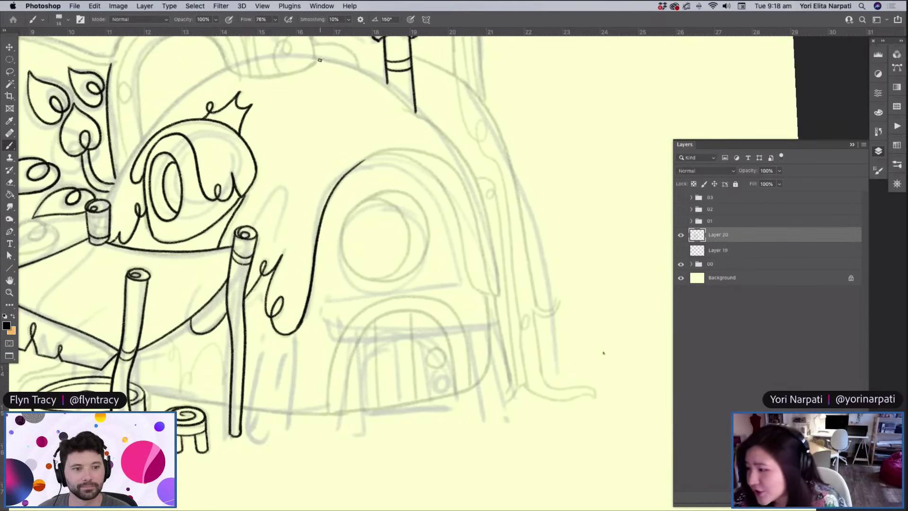
Ink the dome's right outline from its top past the chimney base and down to the end of the right eave
mouse_move(319, 59)
mouse_down()
mouse_move(381, 81)
mouse_move(416, 113)
mouse_up()
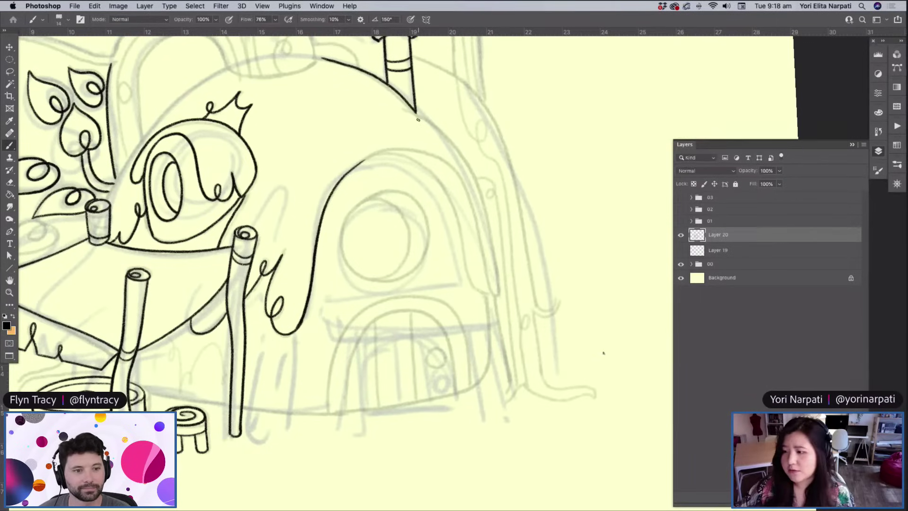
mouse_move(405, 112)
mouse_down()
mouse_move(453, 140)
mouse_move(478, 184)
mouse_move(495, 293)
mouse_up()
key(e)
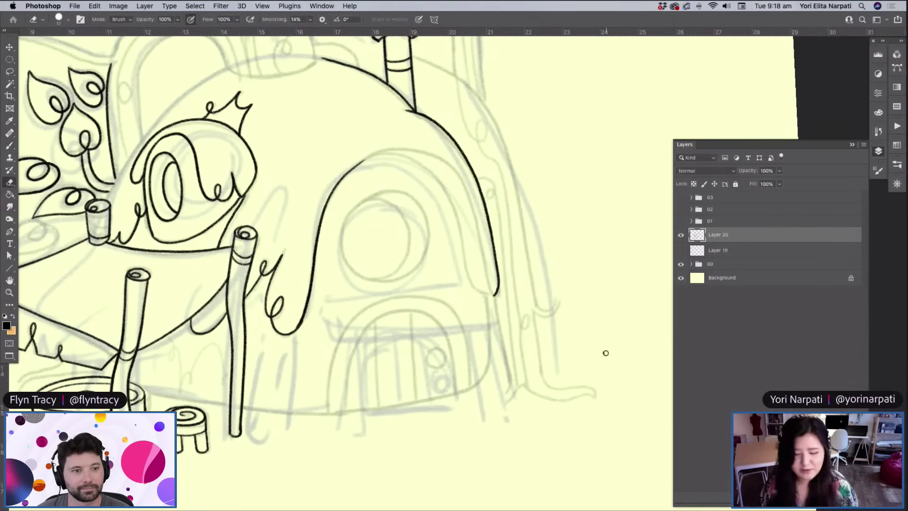
key(b)
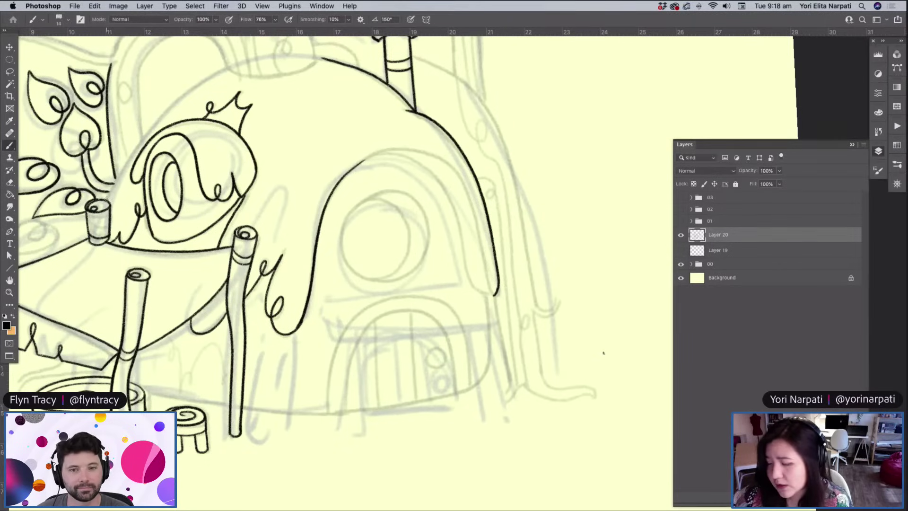
mouse_move(110, 191)
mouse_down()
mouse_move(160, 121)
mouse_move(213, 81)
mouse_up()
key(super+z)
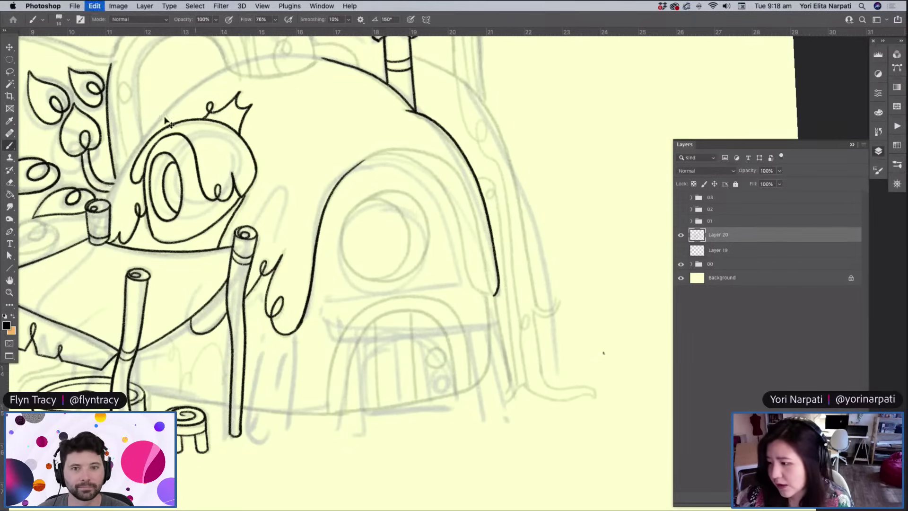
drag(109, 191, 165, 109)
key(super+z)
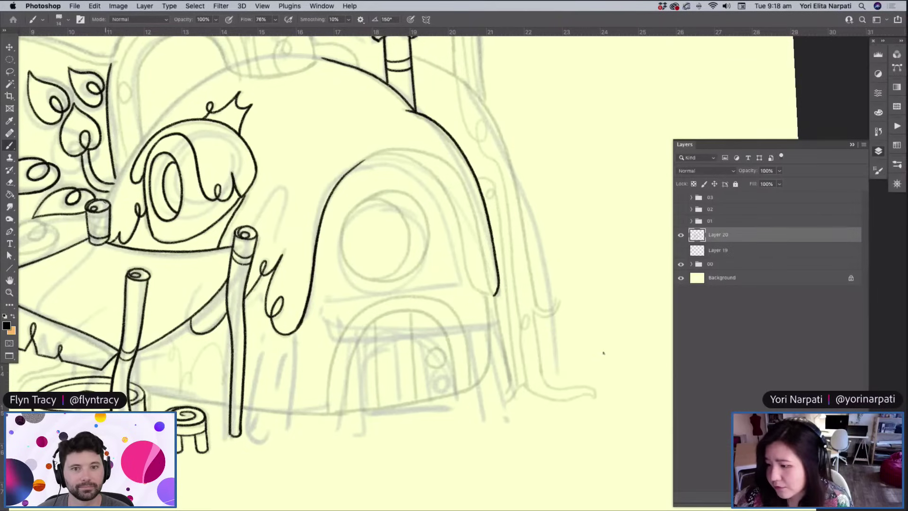
drag(110, 193, 153, 125)
key(super+z)
drag(109, 199, 189, 91)
key(super+z)
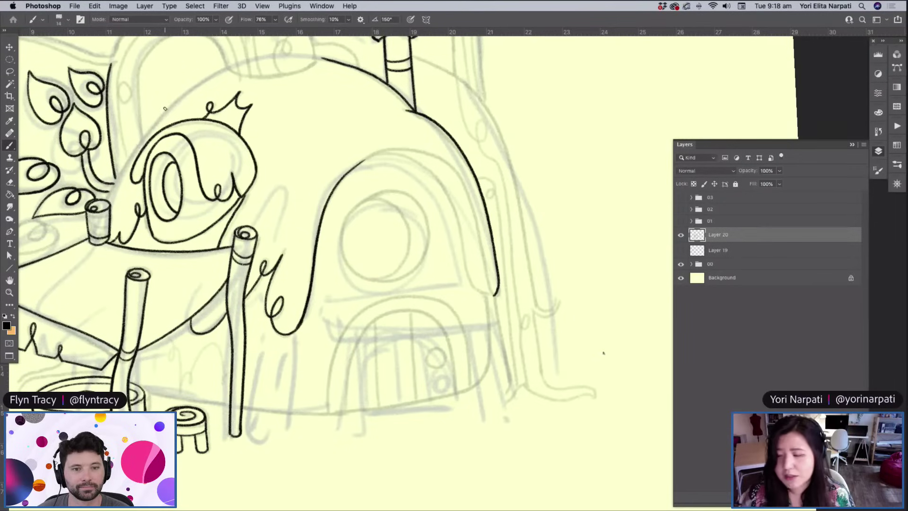
mouse_move(110, 201)
mouse_down()
mouse_move(134, 151)
mouse_move(181, 102)
mouse_move(225, 73)
mouse_up()
key(super+z)
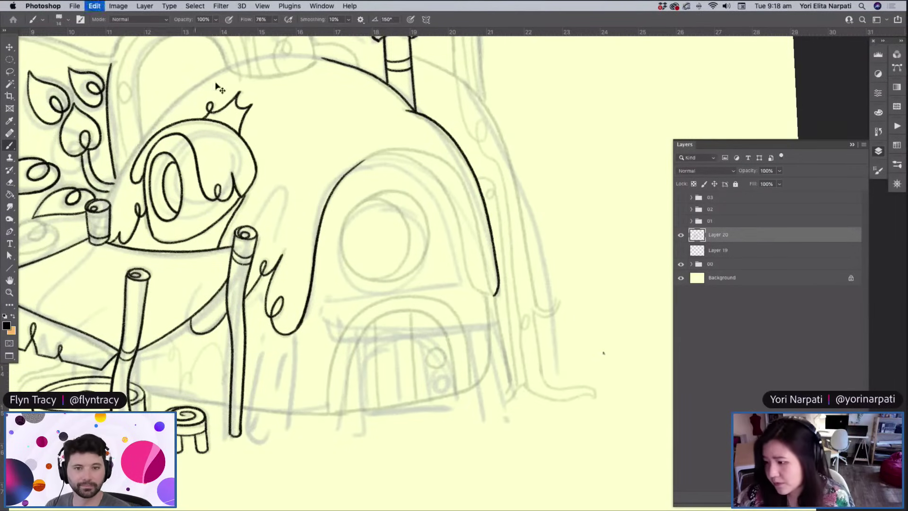
Ink the dome's left outline from beside the leafy stem up toward the base of the tall arch
mouse_move(109, 203)
mouse_down()
mouse_move(114, 179)
mouse_move(182, 97)
mouse_move(222, 72)
mouse_up()
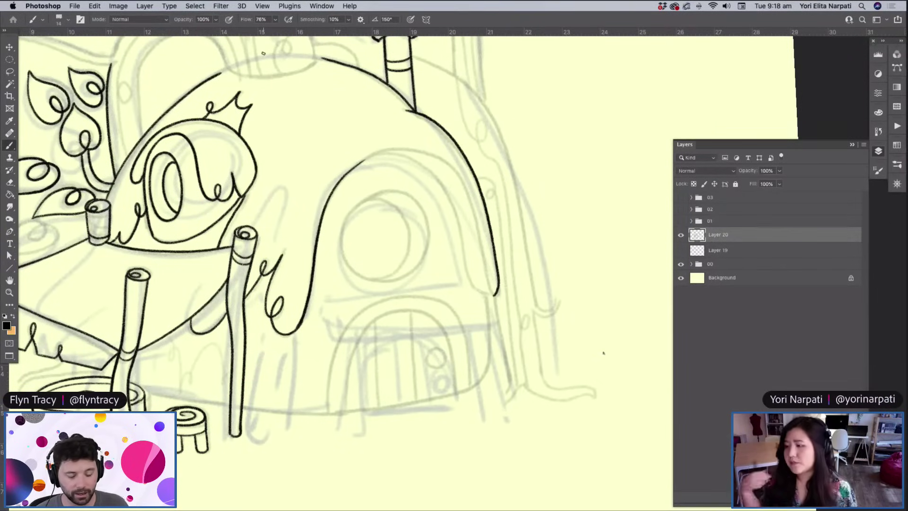
scroll(264, 53, down, 3)
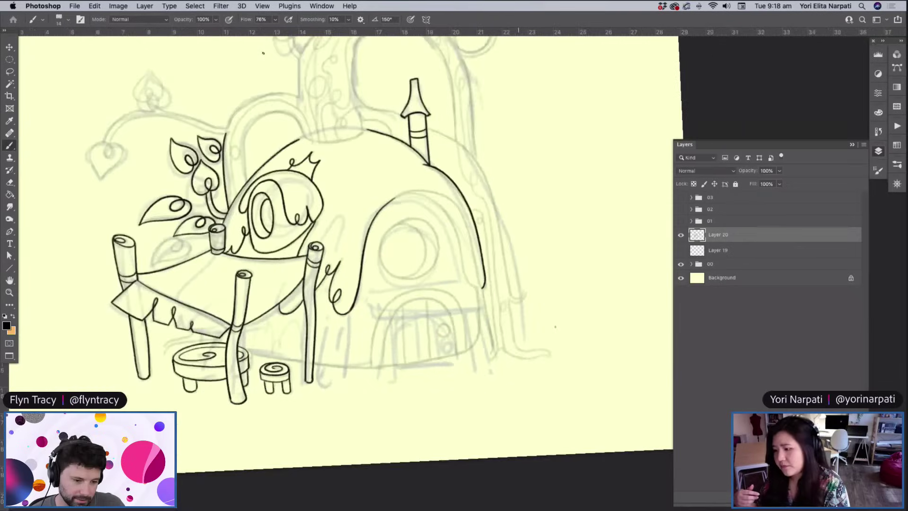
scroll(258, 53, up, 2)
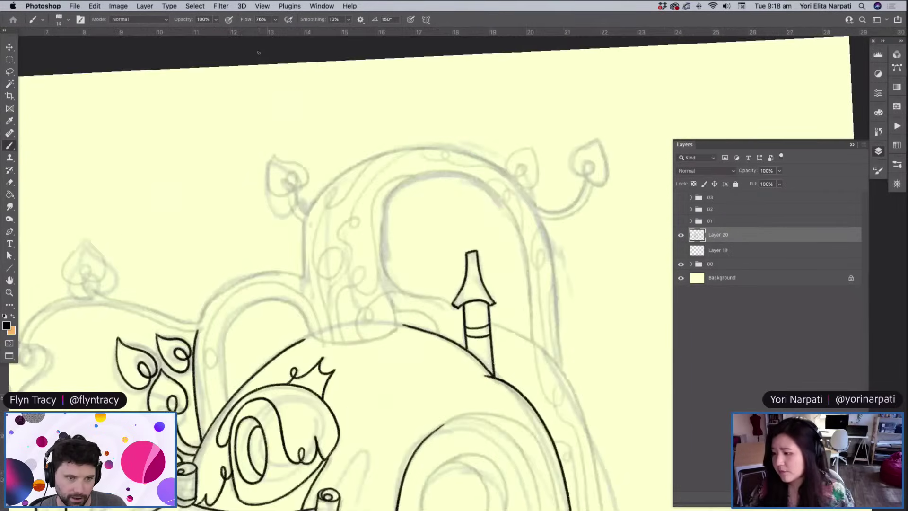
Try inking a vine line with one round loop up the tall arch's left leg
drag(331, 340, 320, 286)
key(super+z)
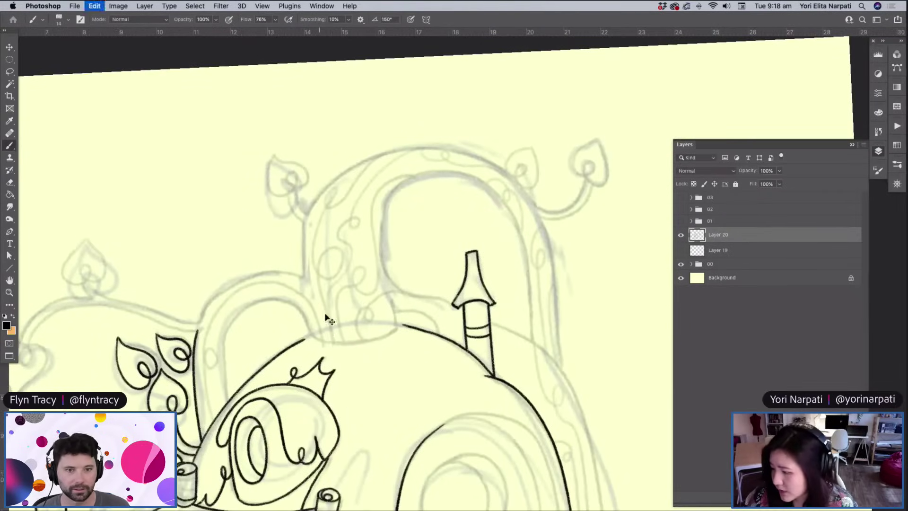
mouse_move(333, 341)
mouse_down()
mouse_move(319, 269)
mouse_move(338, 267)
mouse_move(318, 257)
mouse_move(317, 236)
mouse_up()
scroll(368, 152, down, 5)
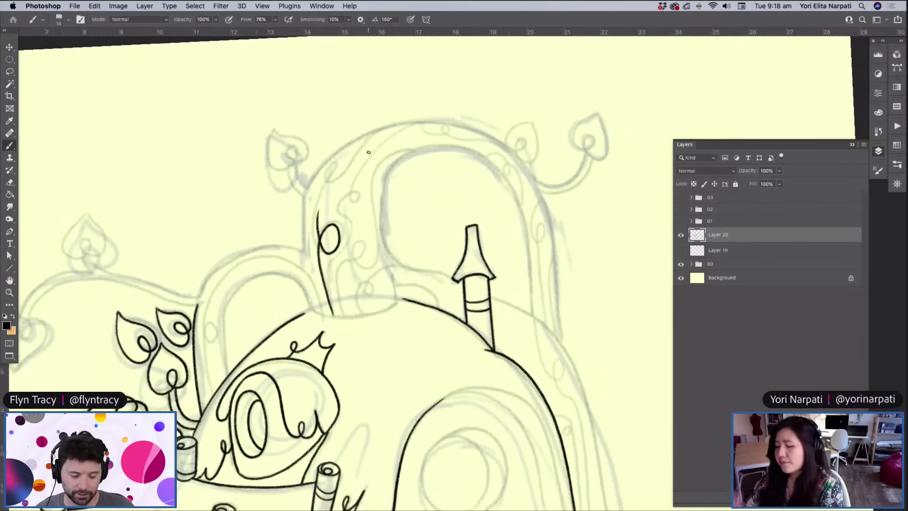
Show the line art group 01 to compare it with the current inking, and hide it again
scroll(368, 152, down, 5)
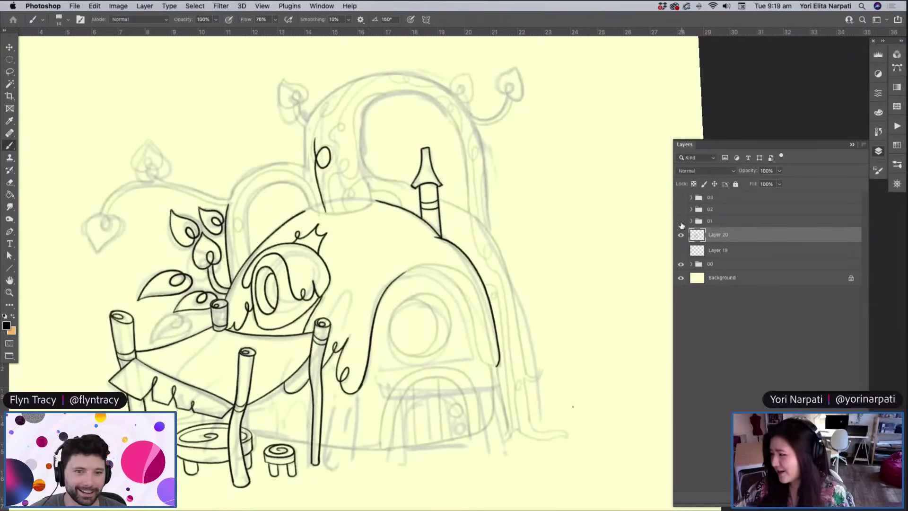
click(681, 223)
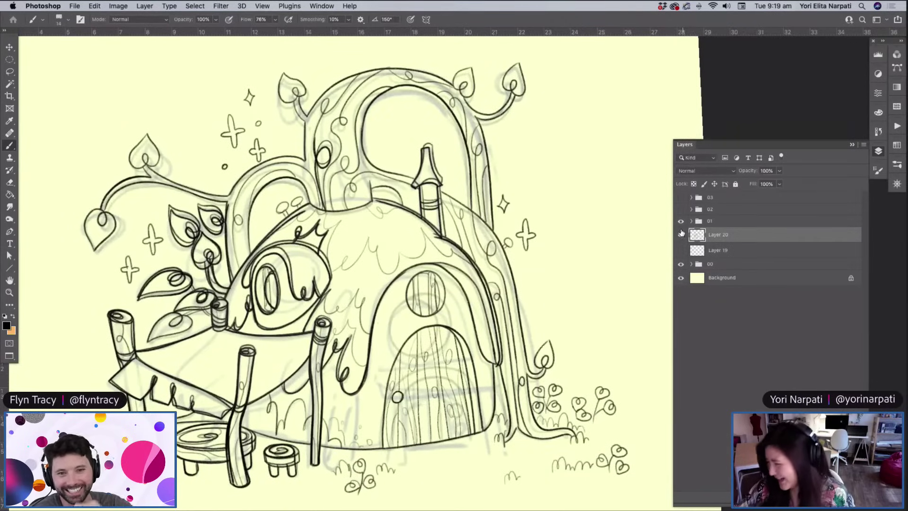
click(681, 221)
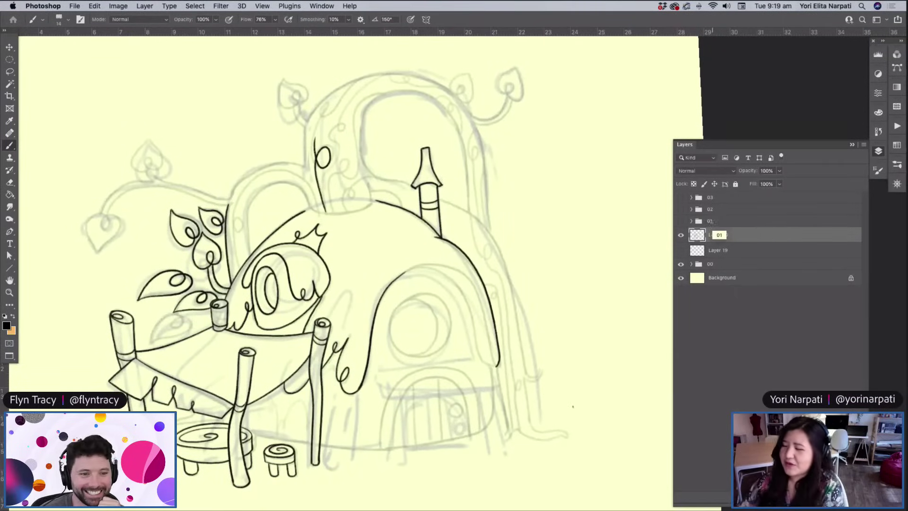
Erase the looped vine line from the tall arch's left leg
scroll(426, 326, up, 5)
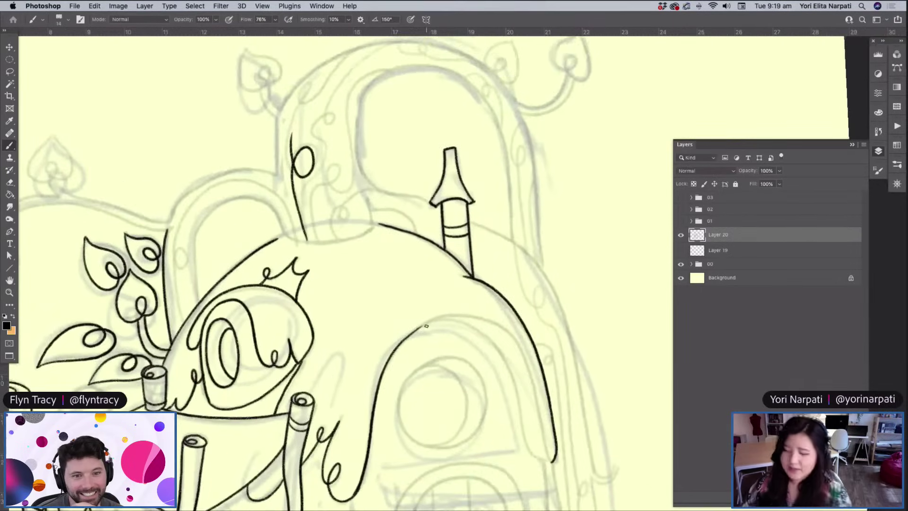
scroll(426, 326, up, 2)
key(e)
right_click(292, 185)
mouse_move(292, 186)
mouse_down()
mouse_move(312, 183)
mouse_move(300, 270)
mouse_up()
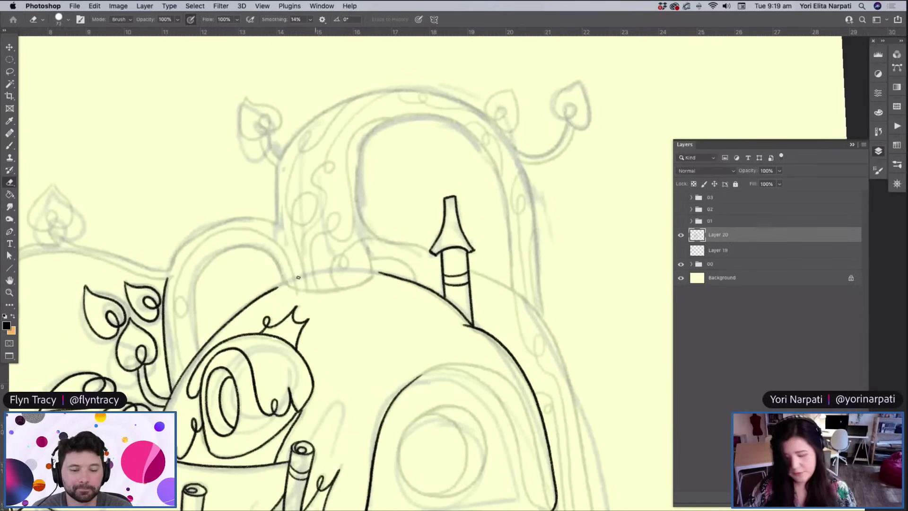
Set the pencil brush size to 10 px and ink the curling inner vine lines along the tall arch's left leg
key(b)
right_click(298, 277)
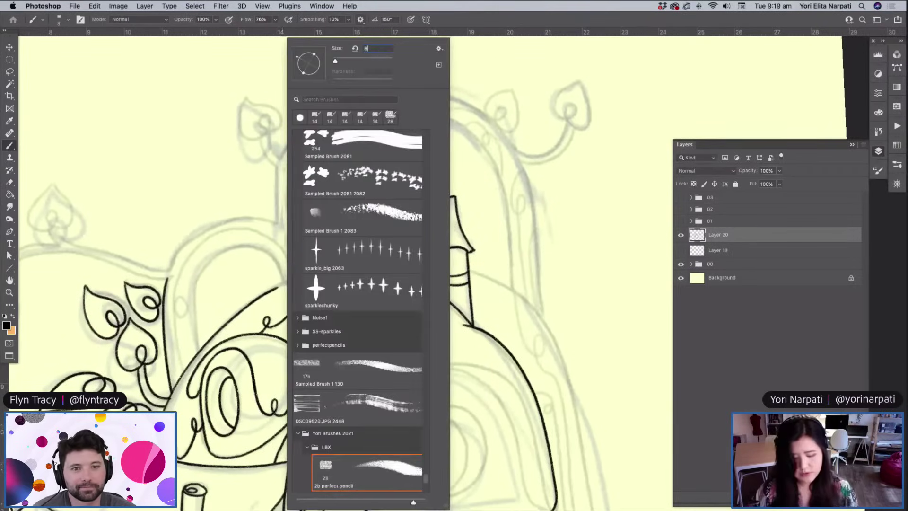
key(Return)
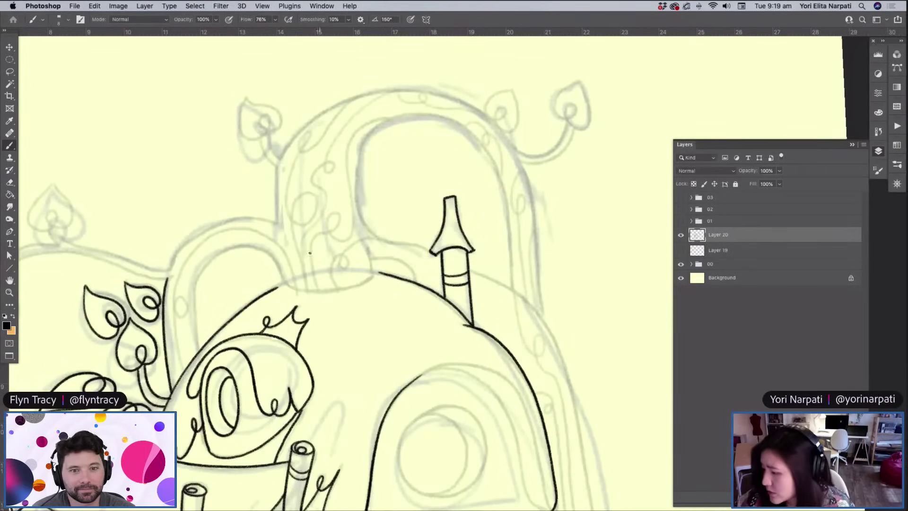
right_click(371, 107)
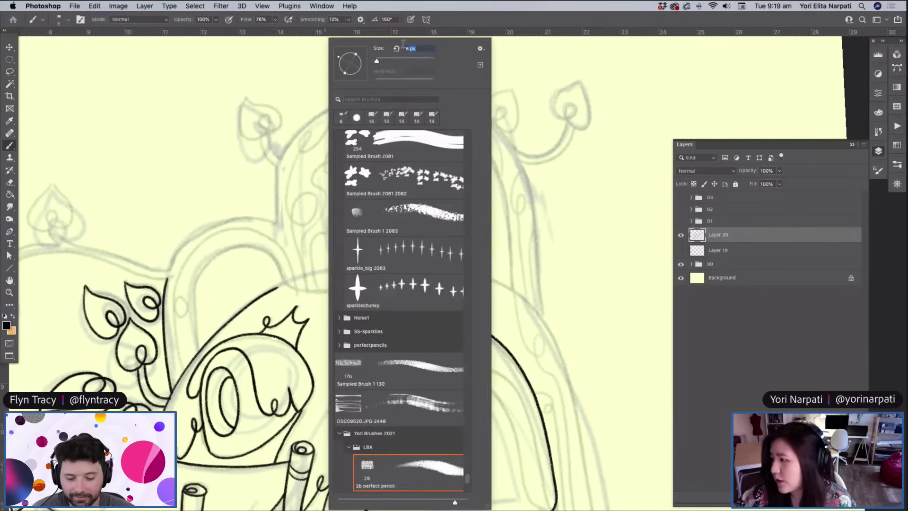
text(10)
key(Return)
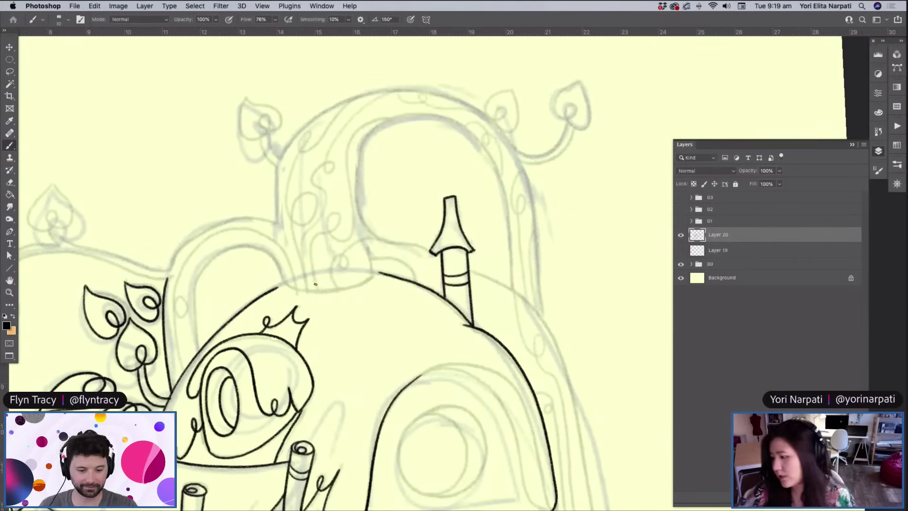
mouse_move(316, 283)
mouse_down()
mouse_move(312, 237)
mouse_move(323, 234)
mouse_move(311, 251)
mouse_move(335, 220)
mouse_move(332, 241)
mouse_move(353, 223)
mouse_move(349, 166)
mouse_move(380, 122)
mouse_up()
key(cmd+z)
mouse_move(335, 287)
mouse_down()
mouse_move(334, 255)
mouse_move(344, 265)
mouse_move(347, 246)
mouse_move(365, 240)
mouse_move(370, 274)
mouse_move(341, 256)
mouse_move(344, 274)
mouse_move(341, 251)
mouse_move(378, 238)
mouse_up()
key(cmd+z)
mouse_move(308, 286)
mouse_down()
mouse_move(316, 176)
mouse_move(330, 170)
mouse_move(357, 108)
mouse_move(383, 94)
mouse_up()
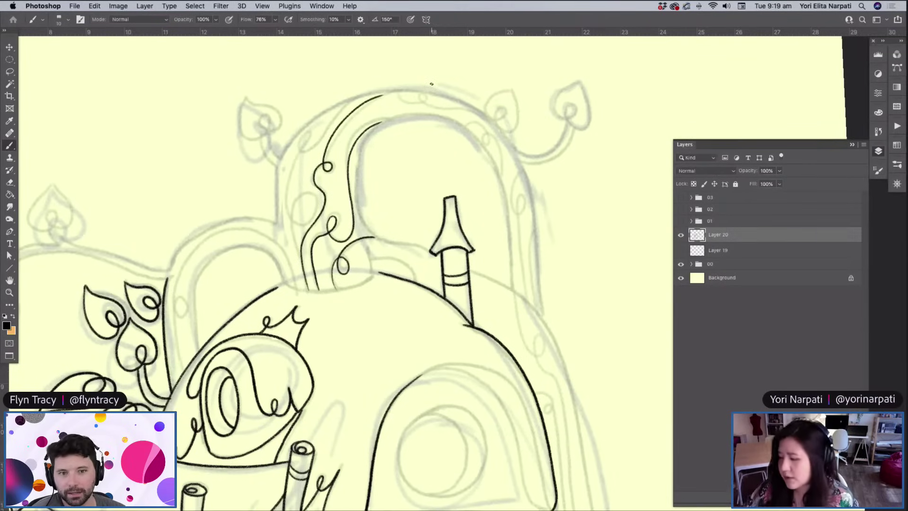
Set the brush smoothing to 19% and ink the outermost vine line with two loops down the tall arch's left leg
mouse_move(352, 102)
mouse_down()
mouse_move(310, 148)
mouse_move(307, 131)
mouse_move(292, 169)
mouse_move(290, 222)
mouse_move(312, 195)
mouse_move(291, 233)
mouse_move(301, 292)
mouse_up()
key(super+z)
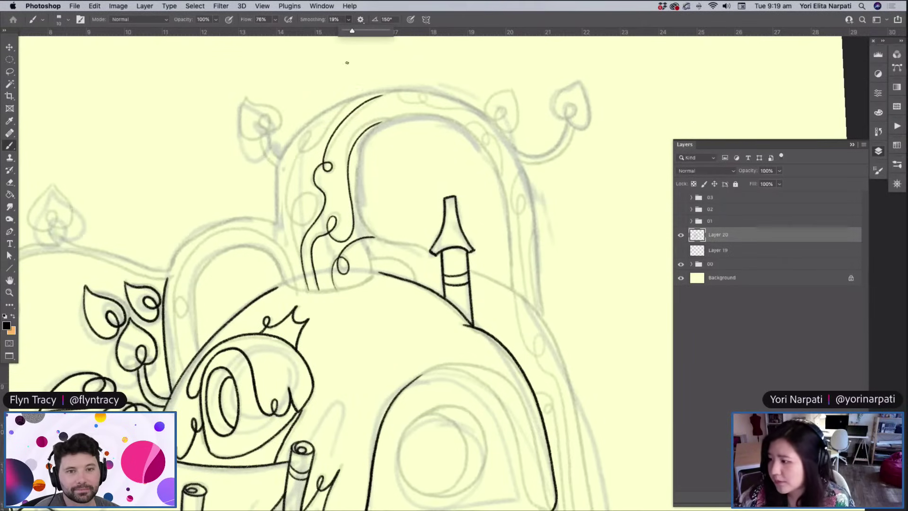
mouse_move(344, 107)
mouse_down()
mouse_move(303, 155)
mouse_move(298, 138)
mouse_move(305, 141)
mouse_move(288, 206)
mouse_move(302, 222)
mouse_move(313, 196)
mouse_move(291, 240)
mouse_move(291, 270)
mouse_up()
key(super+z)
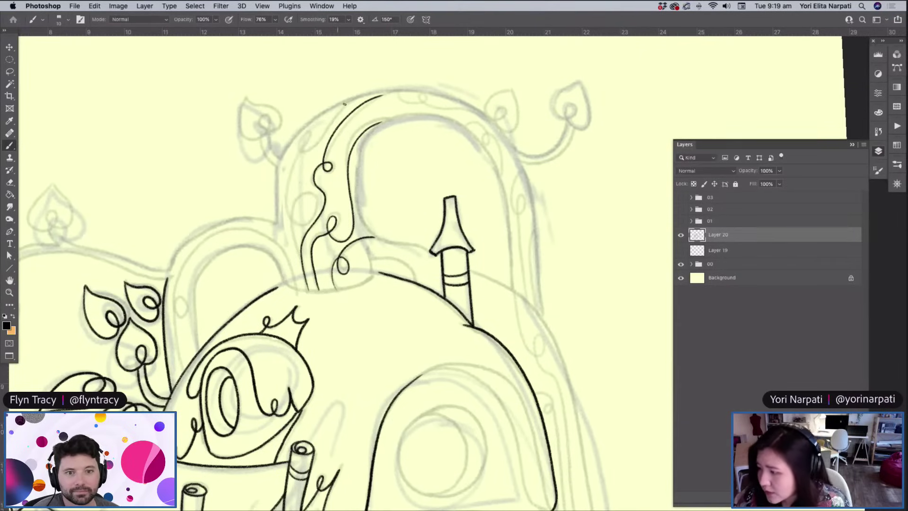
mouse_move(334, 119)
mouse_down()
mouse_move(308, 154)
mouse_move(302, 139)
mouse_move(284, 199)
mouse_move(302, 224)
mouse_move(305, 203)
mouse_move(294, 219)
mouse_move(297, 292)
mouse_up()
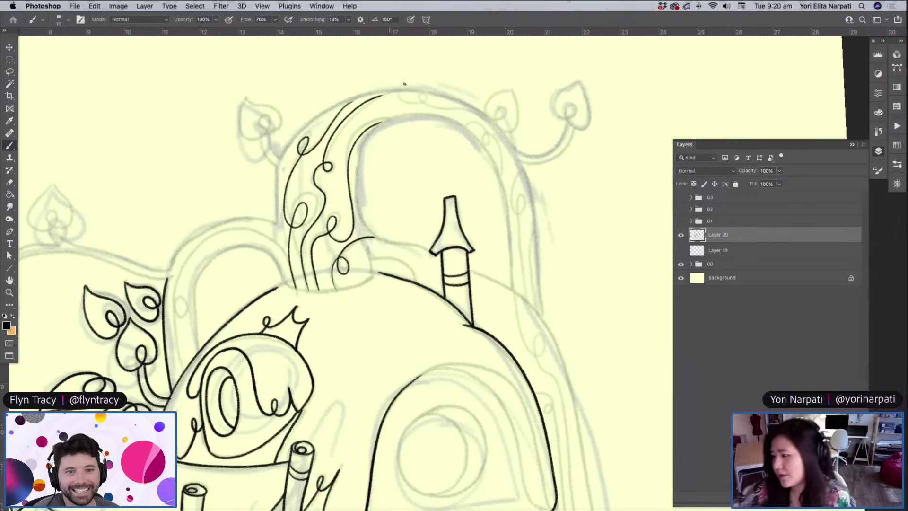
Ink a looped vine line over the tall arch's crown and a curled line on its upper right inner side, redrawing the curl once
mouse_move(399, 94)
mouse_down()
mouse_move(423, 93)
mouse_move(426, 106)
mouse_move(485, 118)
mouse_move(504, 176)
mouse_up()
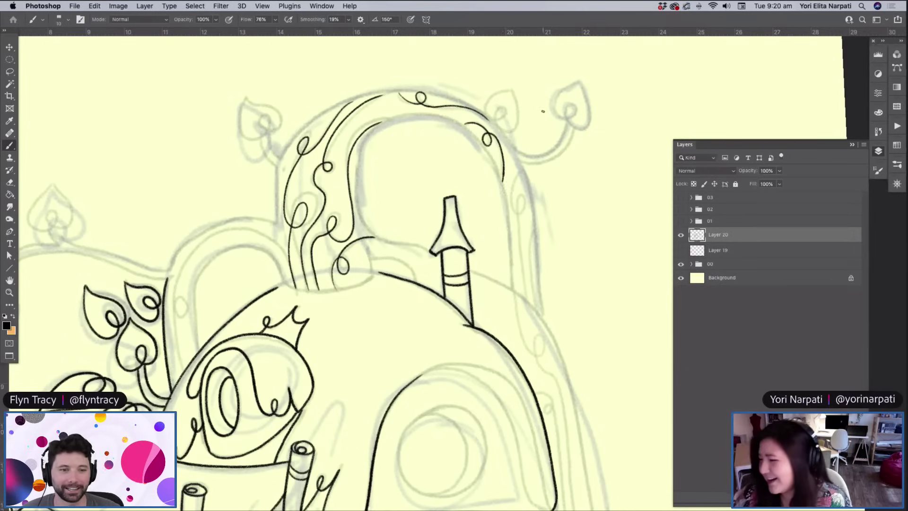
key(e)
mouse_move(469, 124)
mouse_down()
mouse_move(487, 142)
mouse_move(501, 186)
mouse_move(414, 127)
mouse_move(227, 46)
mouse_up()
key(r)
key(b)
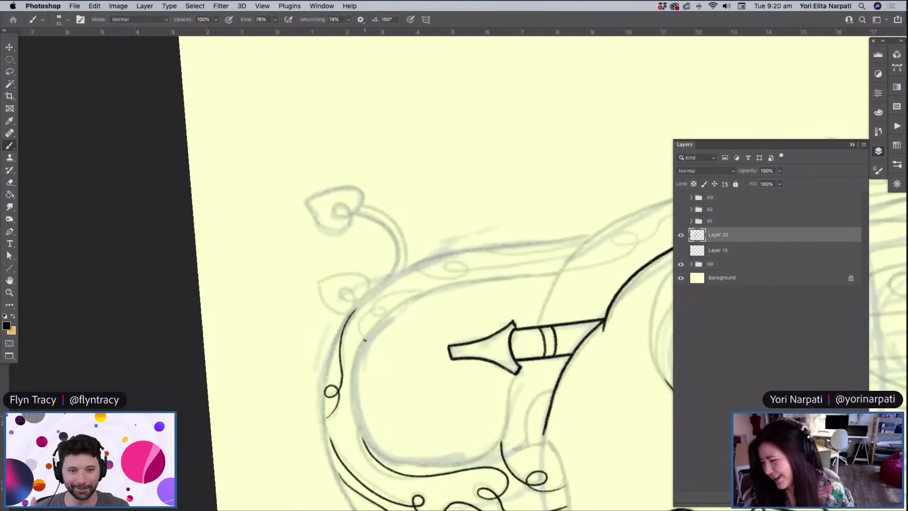
mouse_move(365, 314)
mouse_down()
mouse_move(394, 295)
mouse_move(457, 275)
mouse_move(471, 358)
mouse_up()
Ink one looped vine line and one plain line running down the tall arch's right leg
key(r)
mouse_move(416, 244)
mouse_down()
mouse_move(402, 276)
mouse_move(413, 289)
mouse_move(414, 272)
mouse_move(407, 398)
mouse_up()
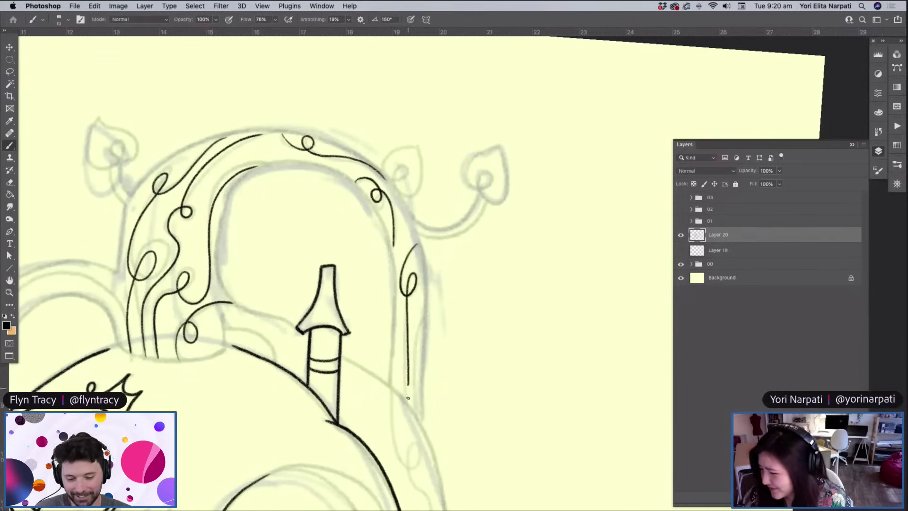
drag(421, 324, 415, 411)
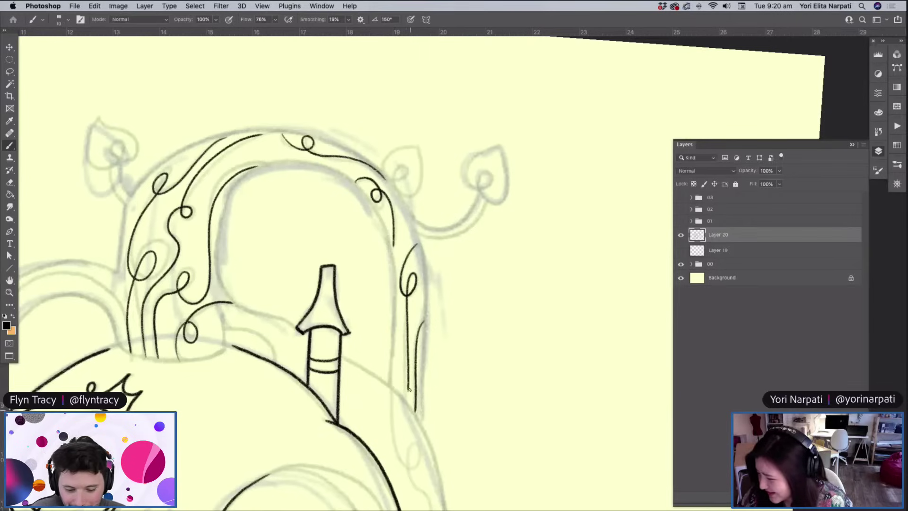
Set the brush size to 15 px and ink the trunk base's short right edge and the small arch curve beside the chimney
right_click(440, 190)
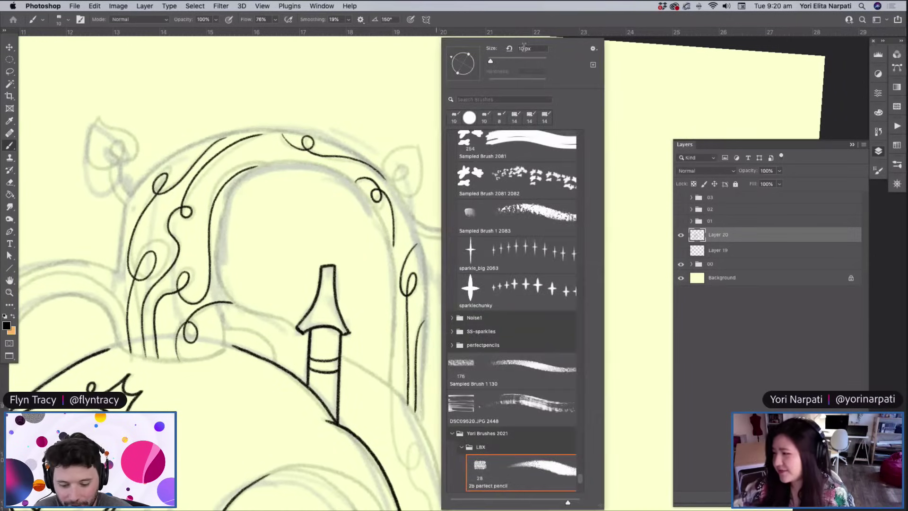
text(15)
key(Return)
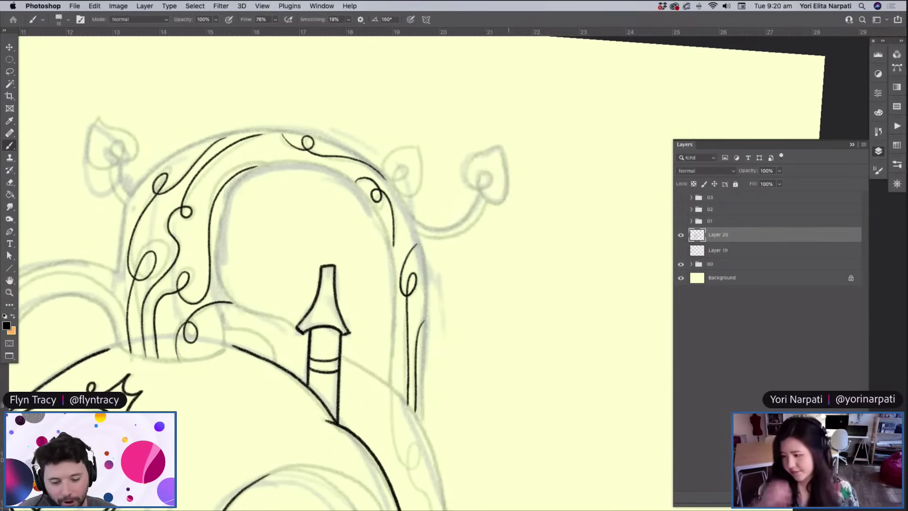
drag(219, 317, 223, 353)
key(super+z)
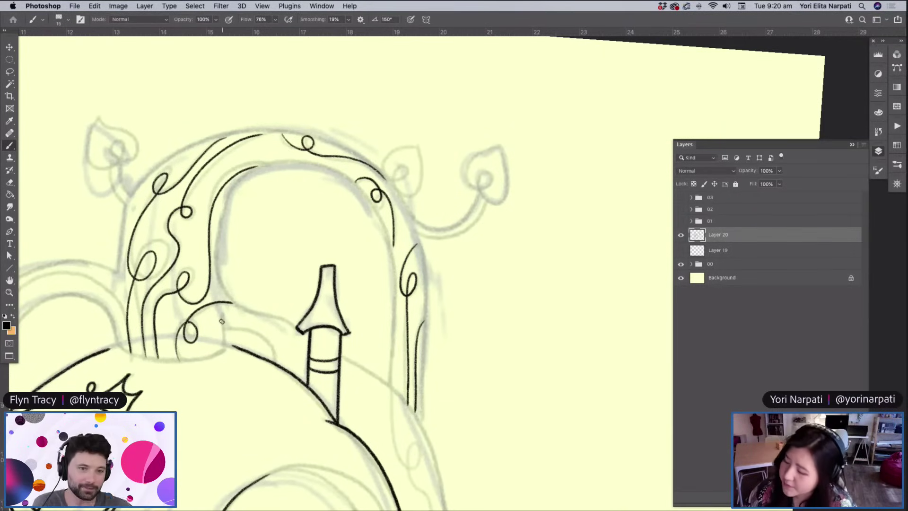
mouse_move(221, 315)
mouse_down()
mouse_move(222, 345)
mouse_move(240, 329)
mouse_move(278, 363)
mouse_up()
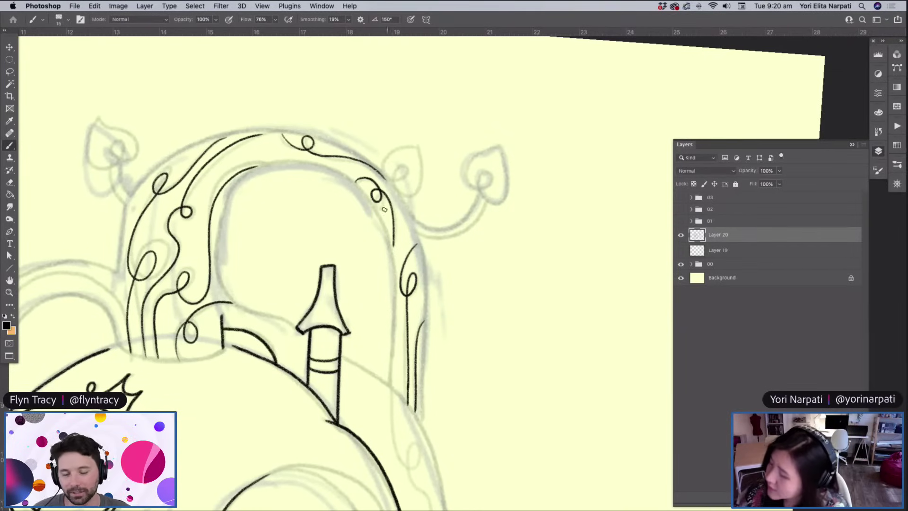
Ink the inner edge of the small left arch and the curved base where the tall arch meets the dome
mouse_move(86, 297)
mouse_down()
mouse_move(109, 315)
mouse_move(118, 340)
mouse_up()
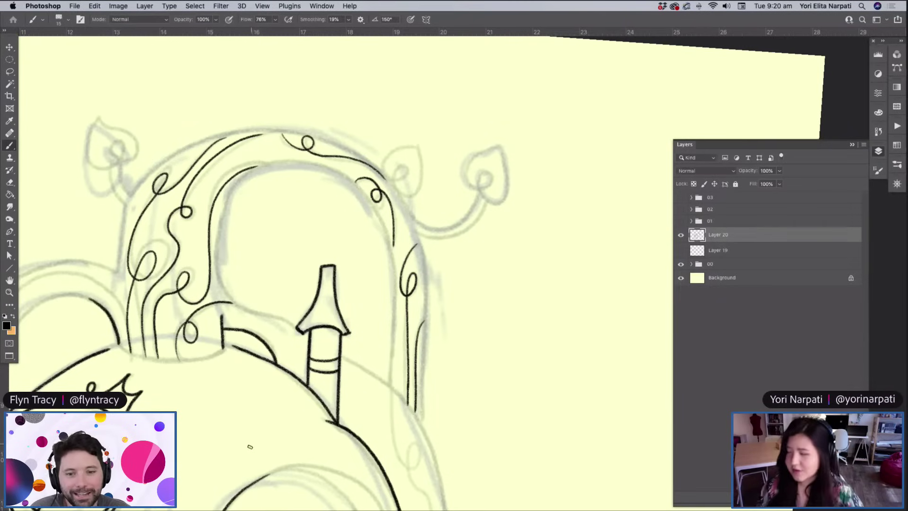
drag(246, 452, 227, 426)
mouse_move(193, 242)
mouse_down()
mouse_move(196, 268)
mouse_move(228, 318)
mouse_move(247, 327)
mouse_up()
drag(177, 230, 194, 242)
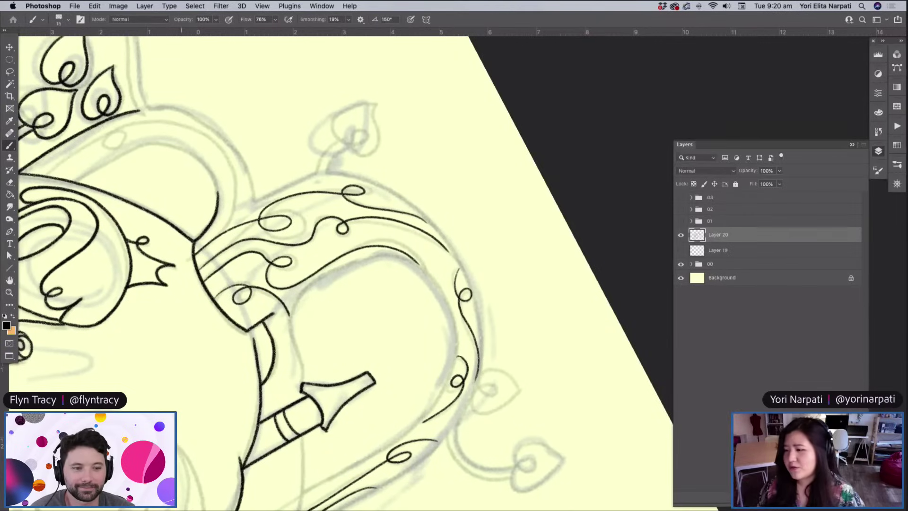
Ink the inner edge of the small left arch from its crown down to the dome, redrawing the stroke once
drag(182, 224, 179, 221)
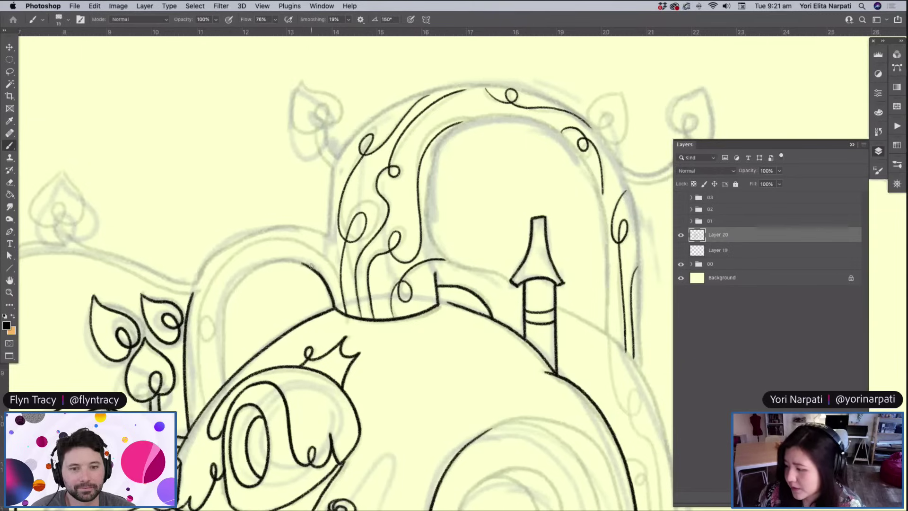
mouse_move(302, 262)
mouse_down()
mouse_move(250, 275)
mouse_move(231, 298)
mouse_move(225, 390)
mouse_up()
key(ctrl+z)
mouse_move(307, 262)
mouse_down()
mouse_move(239, 282)
mouse_move(223, 317)
mouse_move(225, 383)
mouse_up()
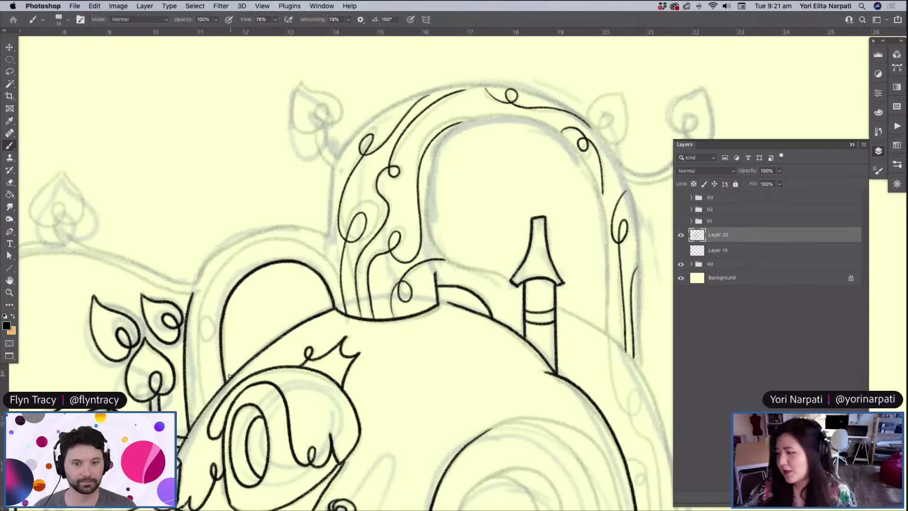
Ink the tall arch's inner edge all the way around and the long curve running from the chimney down the dome's right side
scroll(489, 340, right, 8)
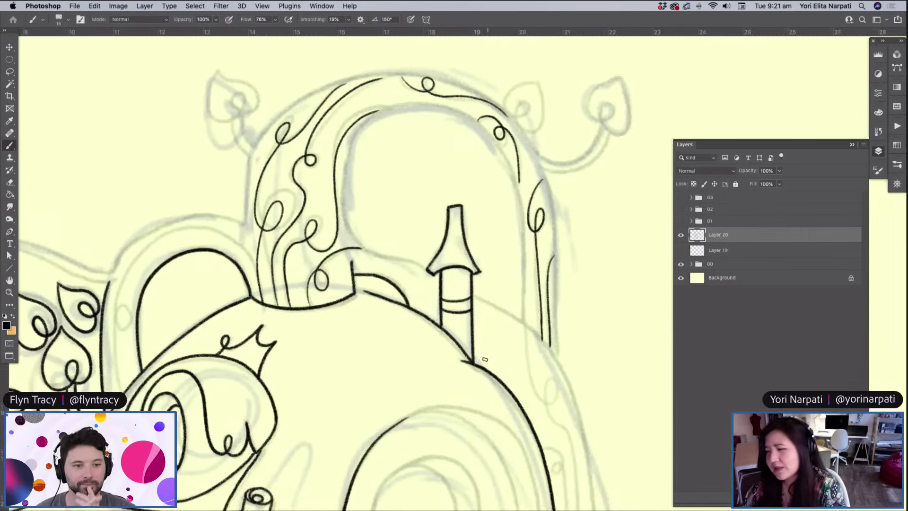
mouse_move(268, 120)
mouse_down()
mouse_move(247, 138)
mouse_move(234, 176)
mouse_up()
key(ctrl+z)
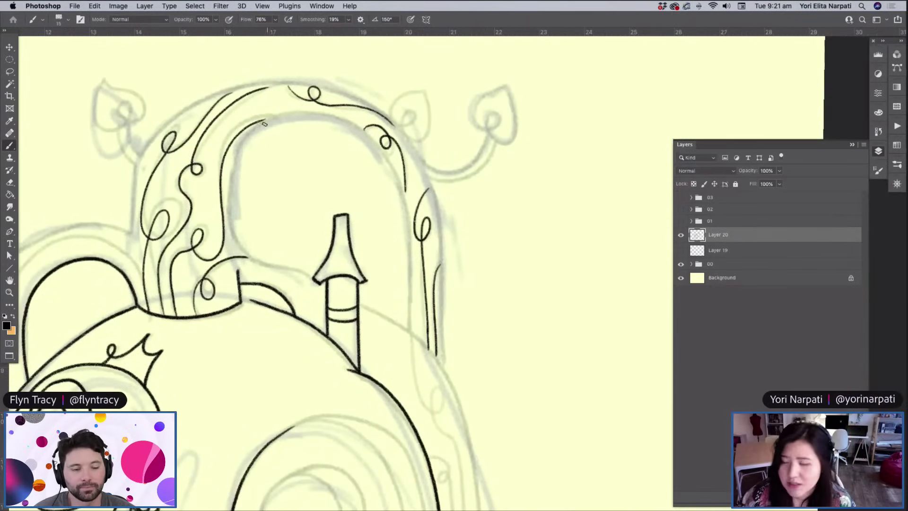
mouse_move(266, 122)
mouse_down()
mouse_move(228, 180)
mouse_move(229, 214)
mouse_move(247, 256)
mouse_move(316, 278)
mouse_move(293, 268)
mouse_move(315, 273)
mouse_up()
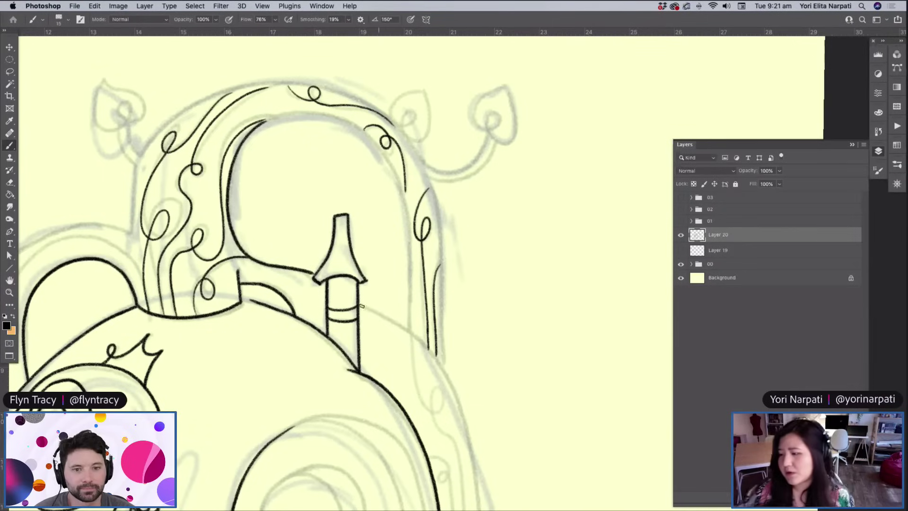
mouse_move(358, 298)
mouse_down()
mouse_move(442, 370)
mouse_move(474, 493)
mouse_up()
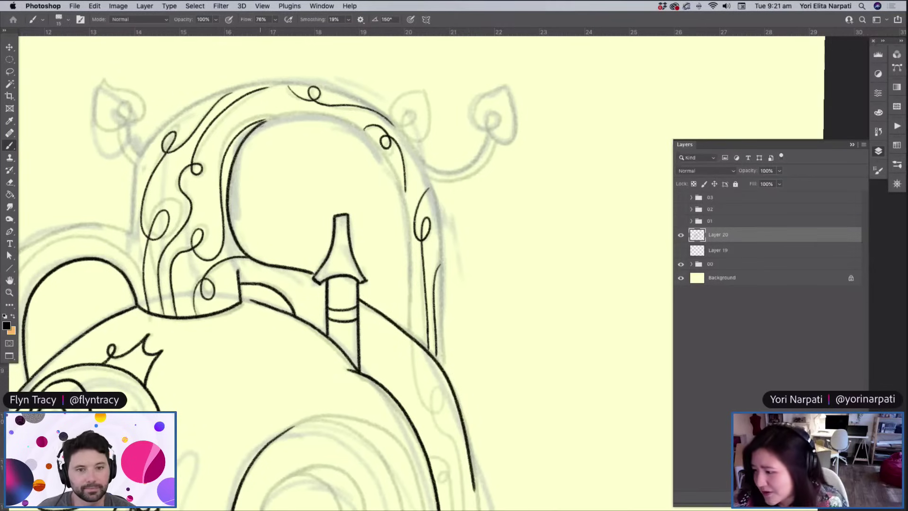
mouse_move(264, 122)
mouse_down()
mouse_move(297, 114)
mouse_move(344, 122)
mouse_move(385, 157)
mouse_move(405, 191)
mouse_move(412, 333)
mouse_up()
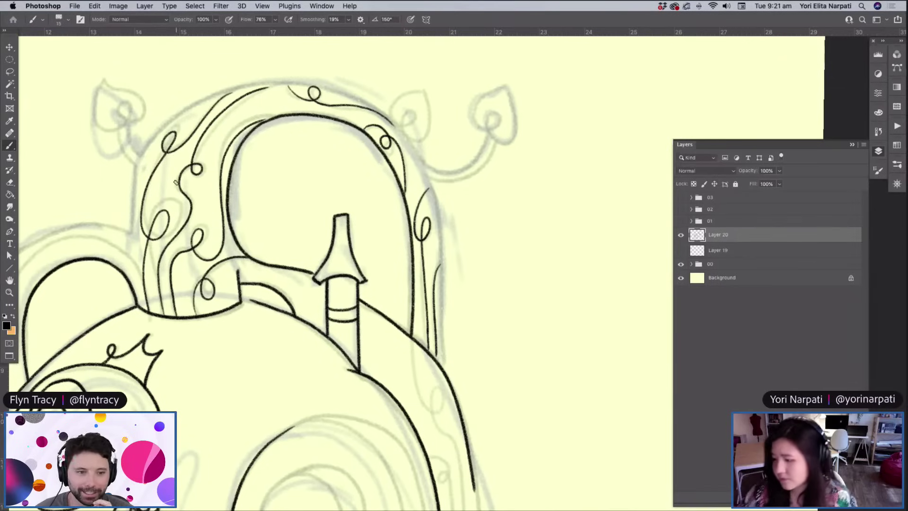
Ink the outer edge of the small left arch and the short outer edge of the tall arch rising from it
scroll(175, 182, left, 10)
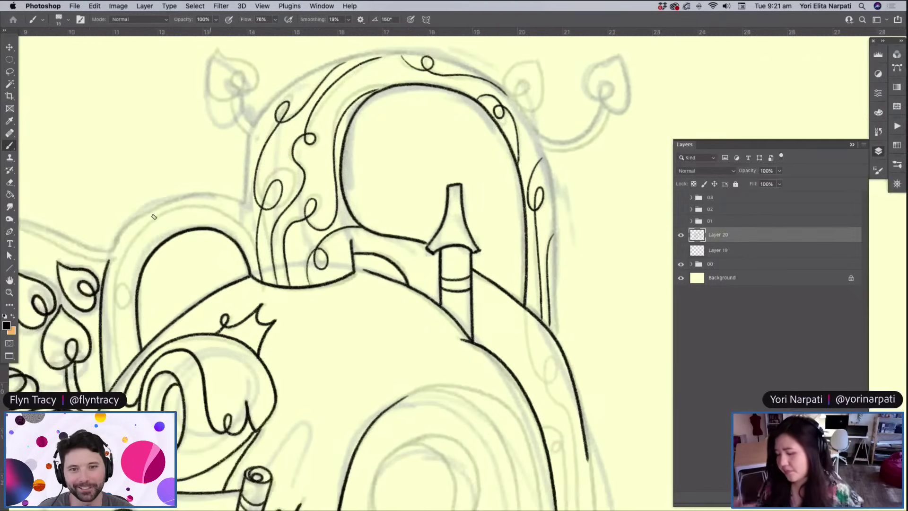
mouse_move(235, 316)
mouse_down()
mouse_move(286, 279)
mouse_move(328, 275)
mouse_move(356, 286)
mouse_move(255, 293)
mouse_move(313, 270)
mouse_move(367, 282)
mouse_up()
key(ctrl+z)
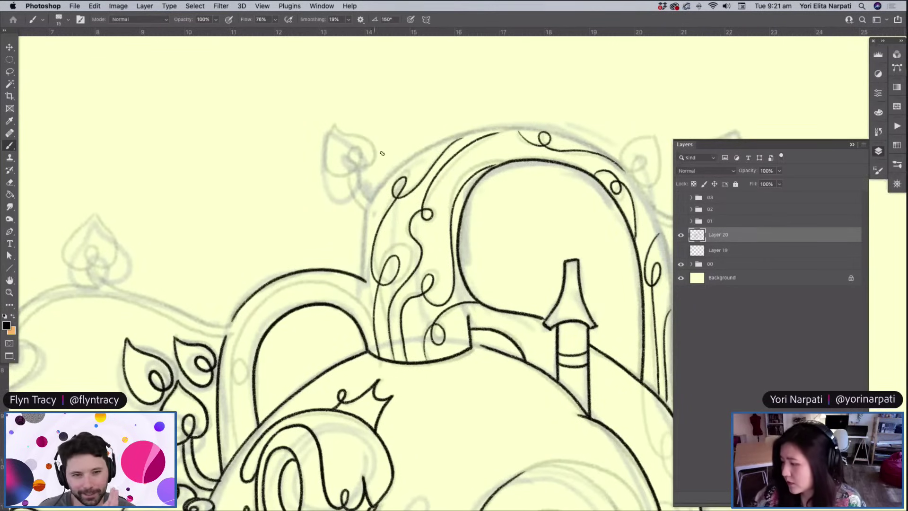
drag(365, 212, 367, 282)
key(ctrl+z)
key(ctrl+z)
key(ctrl+z)
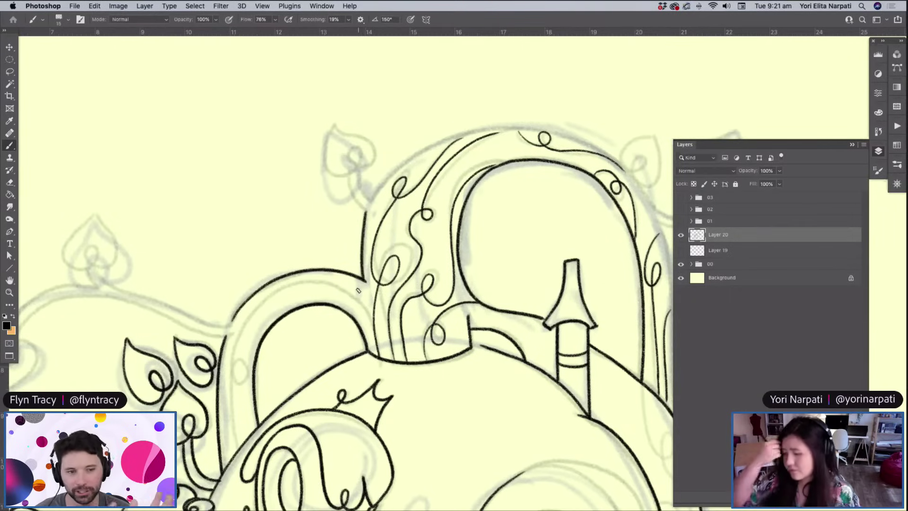
scroll(473, 336, down, 3)
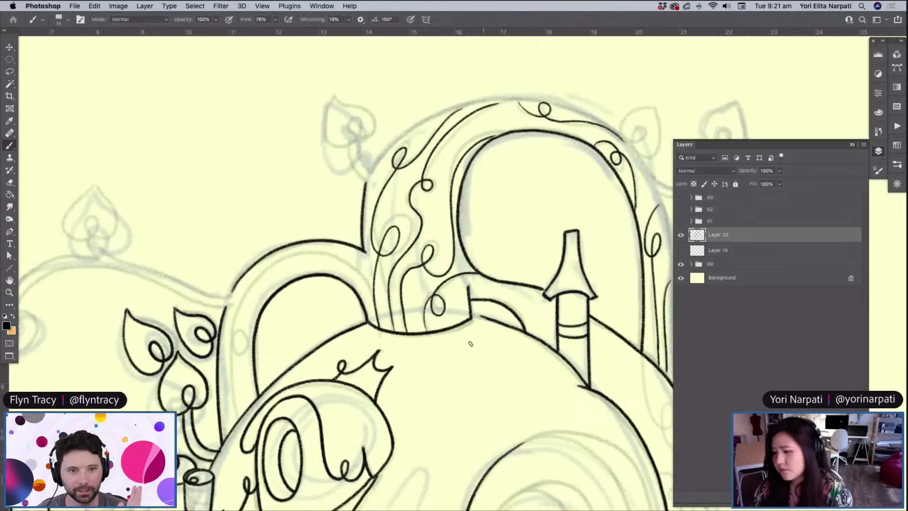
Ink the upper line of the branch growing from the small left arch toward the heart-shaped leaf and join it to the arch
scroll(454, 359, left, 5)
scroll(275, 252, up, 2)
scroll(275, 252, left, 2)
mouse_move(274, 244)
mouse_down()
mouse_move(316, 267)
mouse_move(382, 285)
mouse_up()
key(super+z)
mouse_move(282, 241)
mouse_down()
mouse_move(312, 268)
mouse_move(416, 298)
mouse_up()
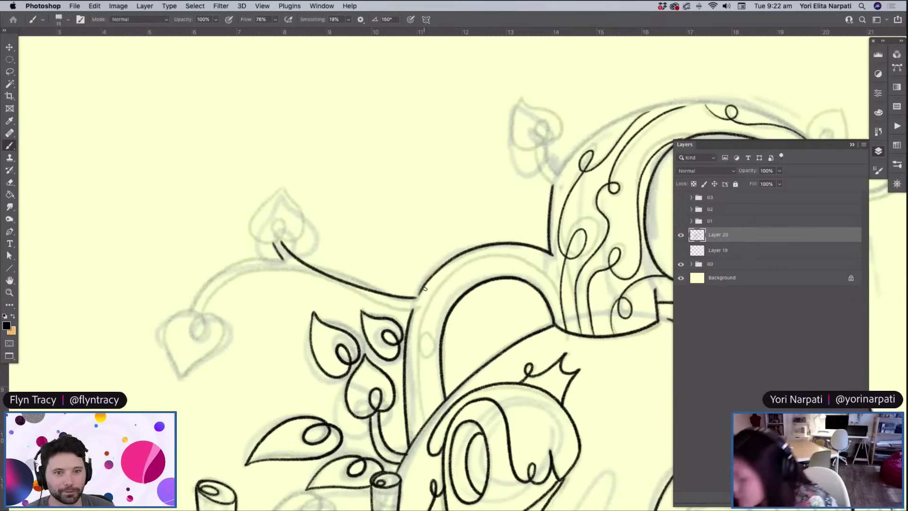
drag(416, 297, 419, 289)
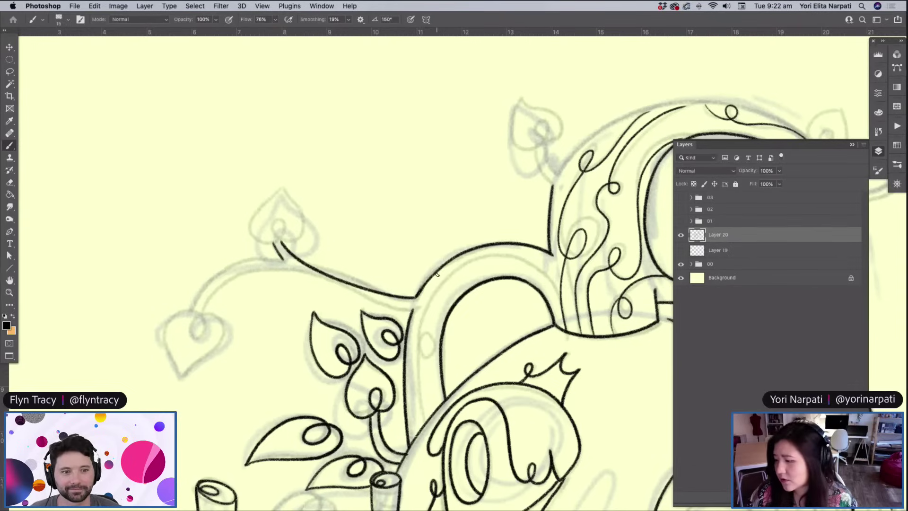
Ink the lower line of the left branch and its drooping fork down to the hanging leaf
key(r)
drag(423, 313, 411, 327)
scroll(412, 330, right, 5)
scroll(412, 329, down, 2)
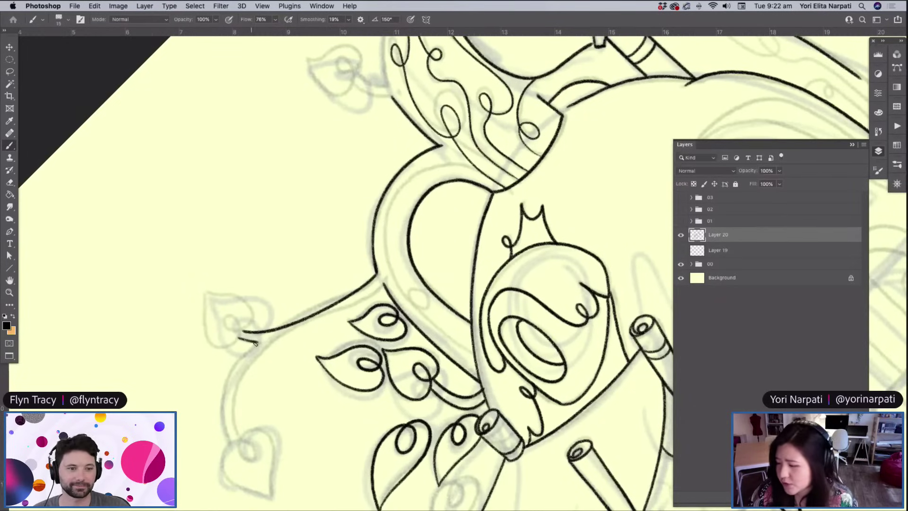
mouse_move(255, 342)
mouse_down()
mouse_move(222, 409)
mouse_move(235, 365)
mouse_move(229, 432)
mouse_move(237, 362)
mouse_move(226, 389)
mouse_move(230, 441)
mouse_move(242, 372)
mouse_move(270, 344)
mouse_move(385, 281)
mouse_up()
key(ctrl+z)
key(ctrl+z)
key(ctrl+z)
mouse_move(237, 437)
mouse_down()
mouse_move(238, 381)
mouse_move(283, 333)
mouse_move(345, 311)
mouse_move(395, 276)
mouse_up()
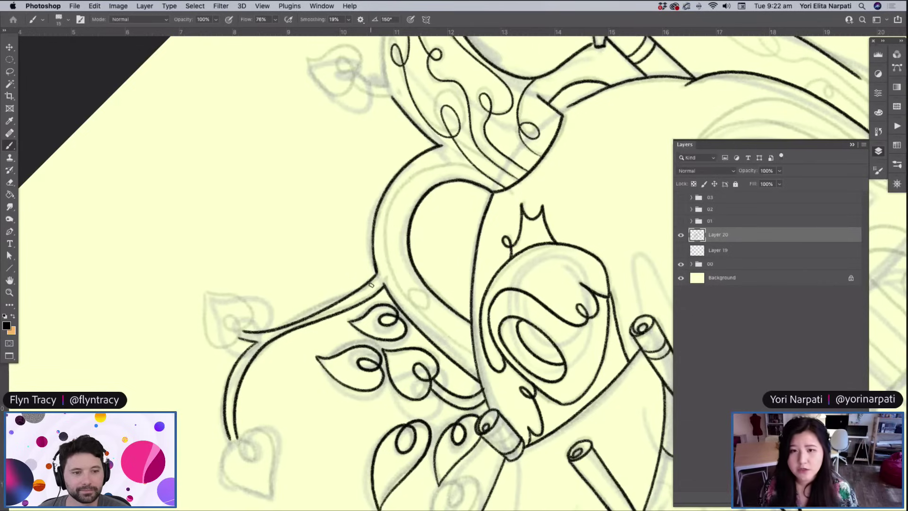
Ink the two heart-shaped curled leaves at the ends of the left branch, one upright and one hanging
key(r)
mouse_move(451, 365)
mouse_down()
mouse_move(444, 375)
mouse_move(452, 375)
mouse_up()
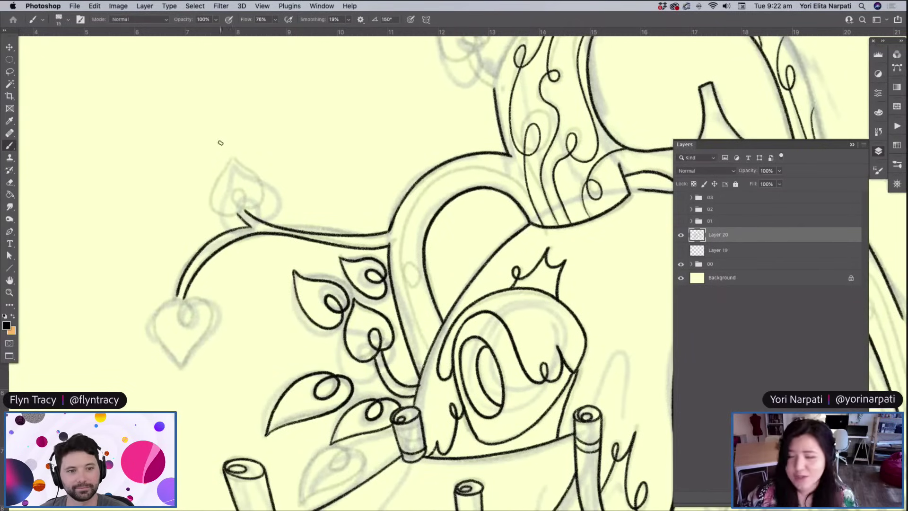
mouse_move(232, 159)
mouse_down()
mouse_move(215, 189)
mouse_move(217, 211)
mouse_move(235, 215)
mouse_move(245, 204)
mouse_move(236, 193)
mouse_move(237, 204)
mouse_move(253, 205)
mouse_move(259, 187)
mouse_move(228, 164)
mouse_up()
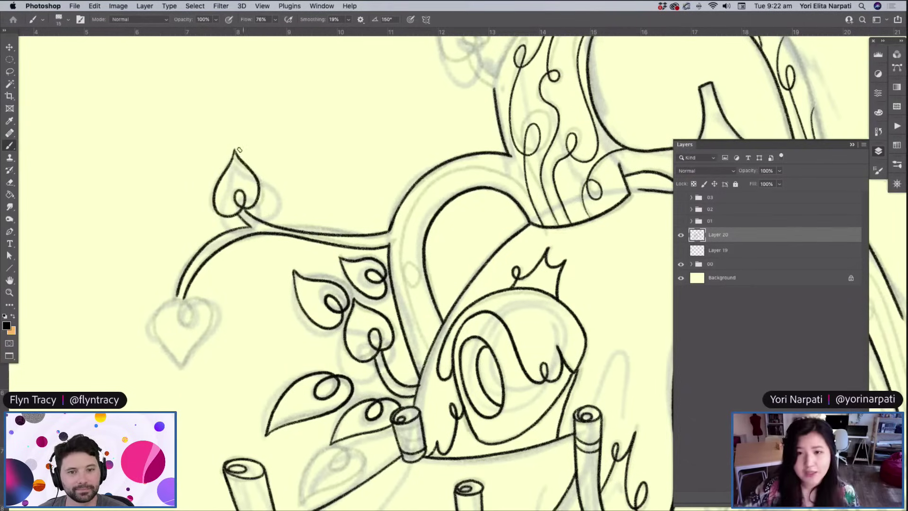
mouse_move(180, 366)
mouse_down()
mouse_move(163, 304)
mouse_move(183, 302)
mouse_move(188, 323)
mouse_move(202, 298)
mouse_move(212, 320)
mouse_move(180, 371)
mouse_up()
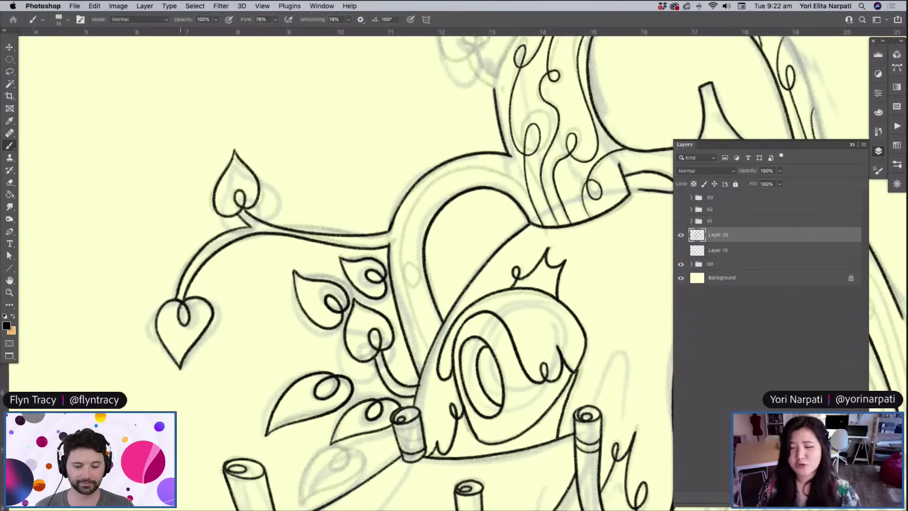
Ink the short curved stem and its curled leaf on the tall arch's left side, redrawing the stem once
mouse_move(180, 305)
mouse_down()
mouse_move(309, 269)
mouse_move(321, 303)
mouse_up()
key(super+z)
drag(297, 267, 321, 300)
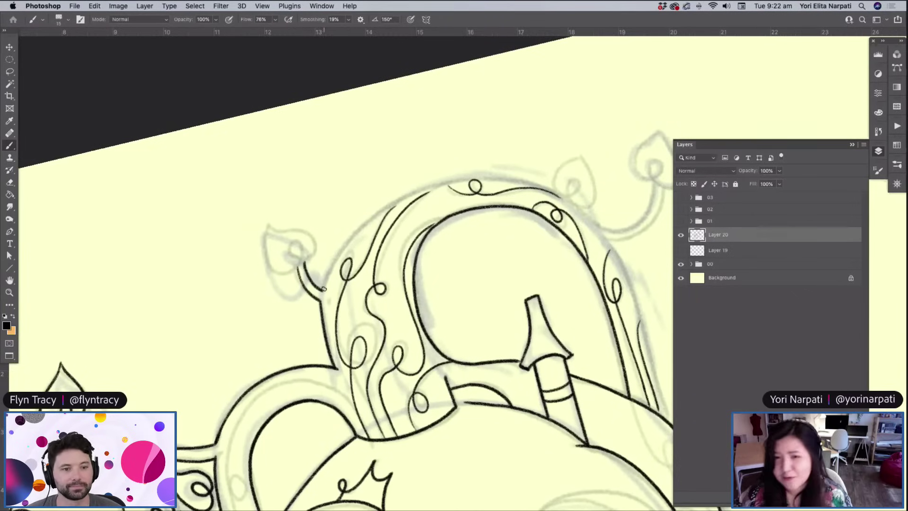
mouse_move(268, 221)
mouse_down()
mouse_move(268, 262)
mouse_move(292, 270)
mouse_move(302, 250)
mouse_move(290, 246)
mouse_move(303, 261)
mouse_move(315, 246)
mouse_move(269, 222)
mouse_up()
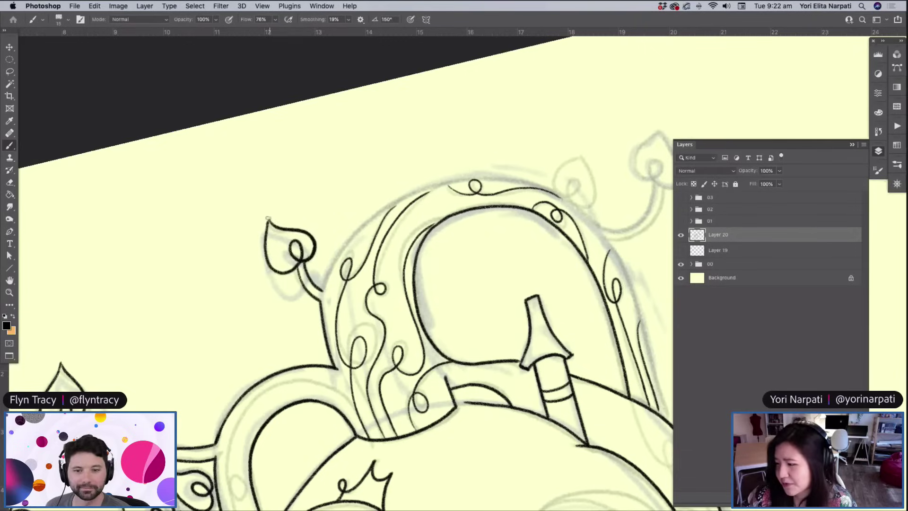
Ink the tall arch's outer right edge and the curved sprout with two curled leaves growing from it
scroll(275, 222, right, 10)
scroll(274, 221, up, 2)
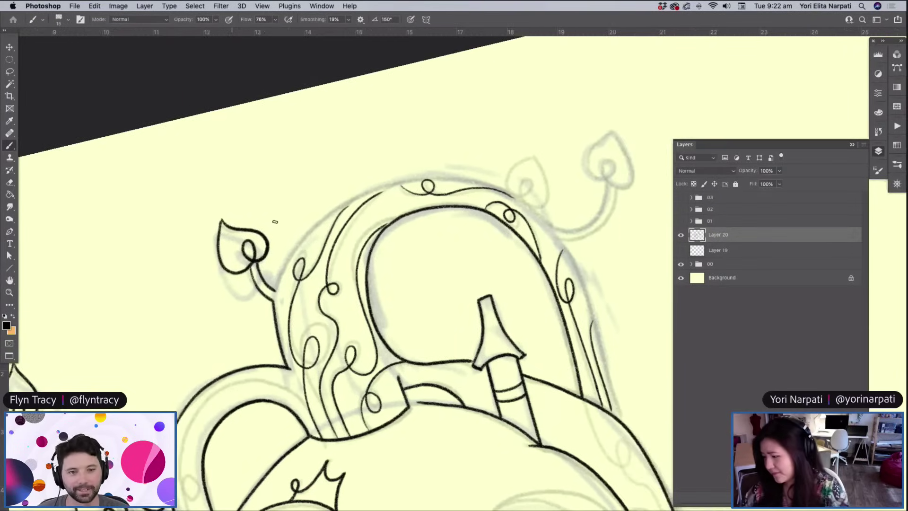
drag(404, 277, 468, 458)
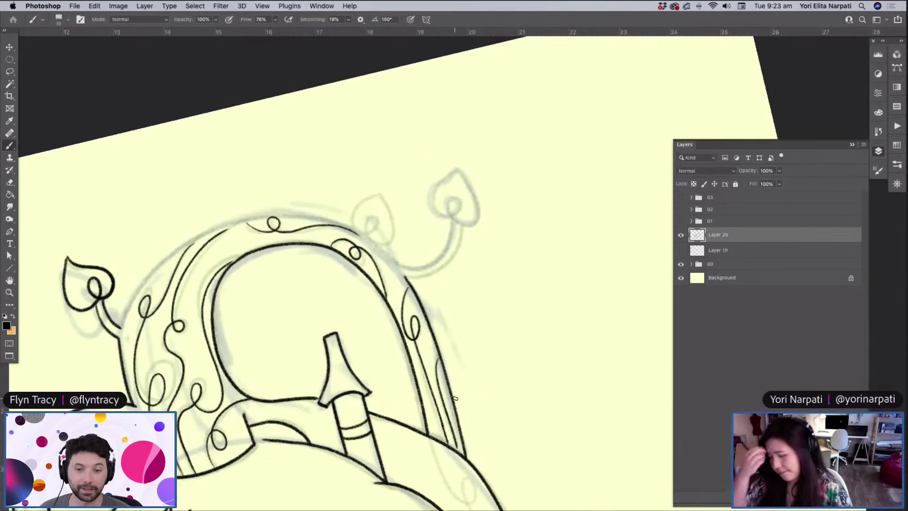
scroll(455, 399, right, 3)
scroll(455, 398, up, 2)
mouse_move(400, 207)
mouse_down()
mouse_move(378, 248)
mouse_move(401, 243)
mouse_move(390, 241)
mouse_move(402, 266)
mouse_move(416, 257)
mouse_move(400, 205)
mouse_up()
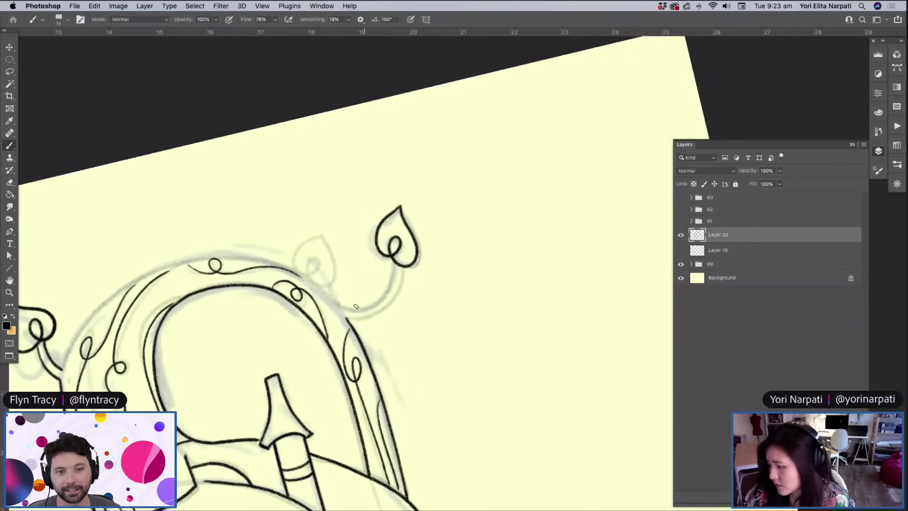
mouse_move(323, 292)
mouse_down()
mouse_move(376, 302)
mouse_move(394, 258)
mouse_up()
mouse_move(346, 316)
mouse_down()
mouse_move(387, 308)
mouse_move(402, 264)
mouse_up()
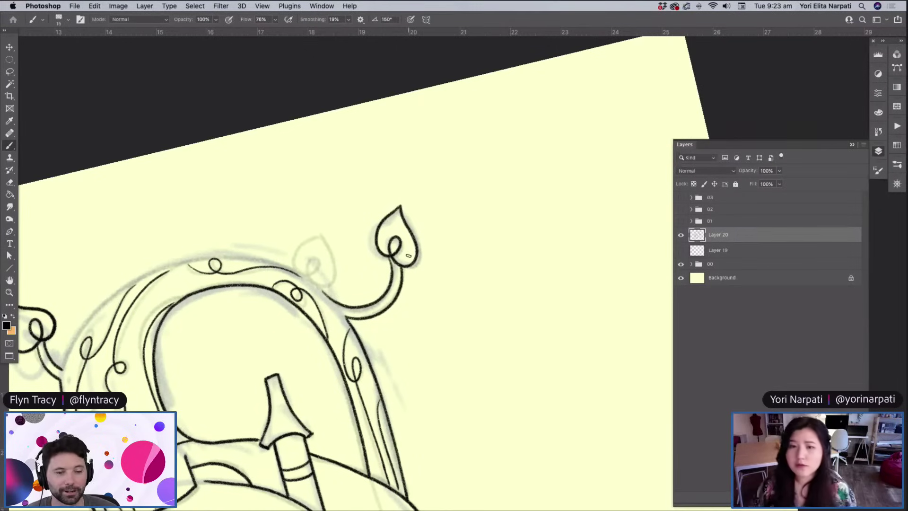
mouse_move(319, 235)
mouse_down()
mouse_move(298, 268)
mouse_move(314, 275)
mouse_move(318, 257)
mouse_move(306, 270)
mouse_move(322, 288)
mouse_move(335, 277)
mouse_move(323, 235)
mouse_up()
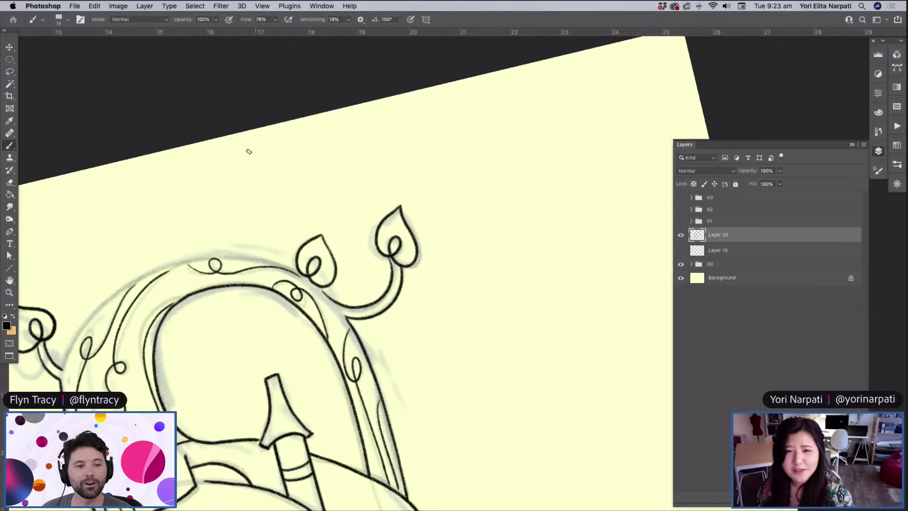
Ink the tall arch's outer edge from its left side over the crown to the leaf sprout, redrawing strokes until smooth
key(r)
mouse_move(245, 147)
mouse_down()
mouse_move(209, 269)
mouse_move(210, 122)
mouse_up()
scroll(381, 301, up, 2)
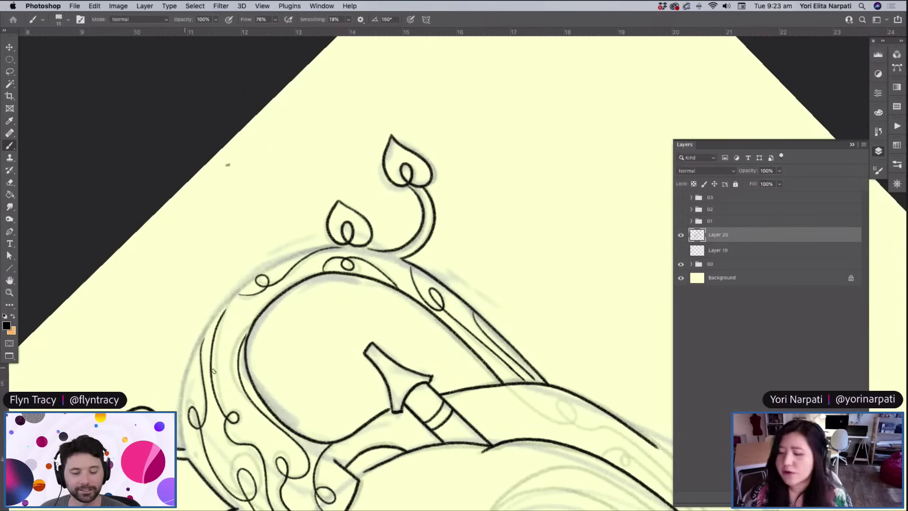
drag(181, 447, 198, 350)
key(super+z)
drag(181, 447, 237, 288)
key(super+z)
mouse_move(182, 445)
mouse_down()
mouse_move(187, 371)
mouse_move(254, 269)
mouse_up()
key(super+z)
mouse_move(184, 450)
mouse_down()
mouse_move(188, 375)
mouse_move(202, 340)
mouse_move(226, 302)
mouse_move(297, 254)
mouse_up()
mouse_move(213, 315)
mouse_down()
mouse_move(267, 270)
mouse_move(346, 248)
mouse_up()
key(super+z)
mouse_move(232, 295)
mouse_down()
mouse_move(301, 255)
mouse_move(351, 247)
mouse_up()
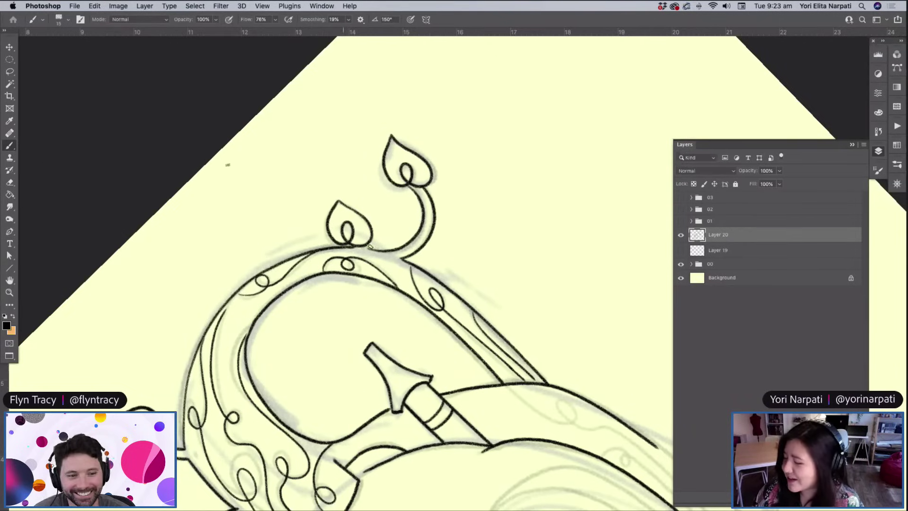
Resize the eraser and erase the vine line's tip near the tall arch's outer left edge, then return to the brush
key(e)
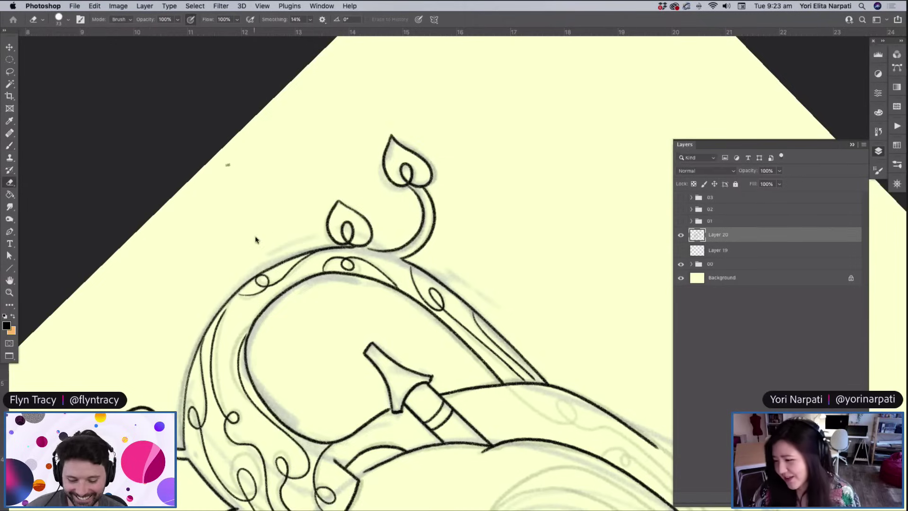
right_click(256, 239)
click(302, 153)
click(224, 312)
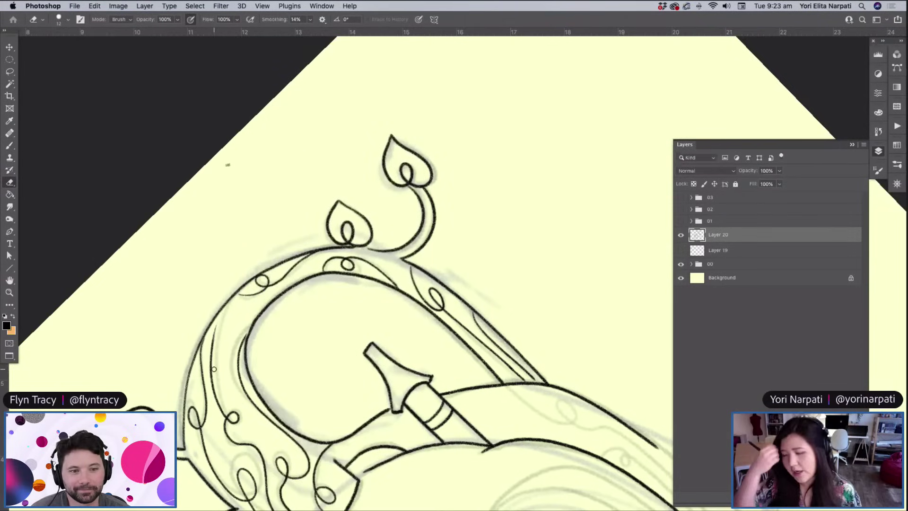
key(b)
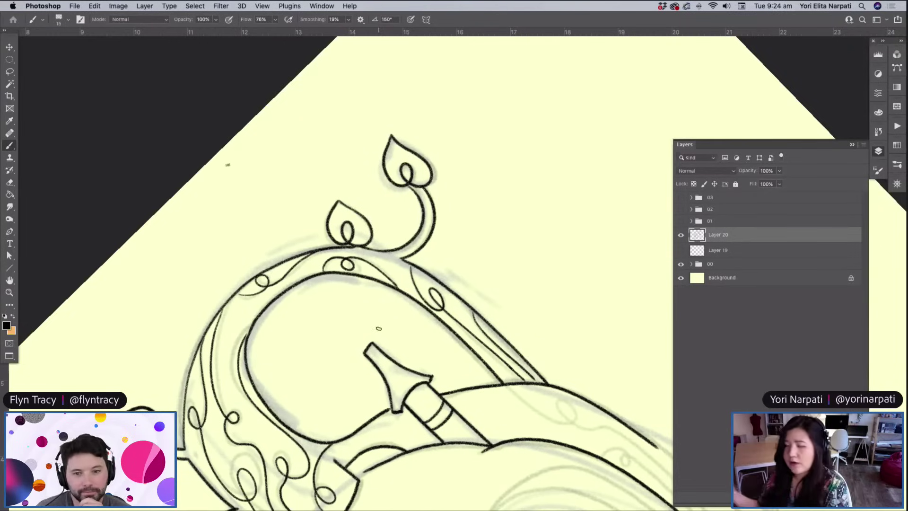
Set the pencil brush size to 10 px and ink the looping vine line and the short crown curve inside the small arch
scroll(378, 327, down, 5)
scroll(378, 328, right, 5)
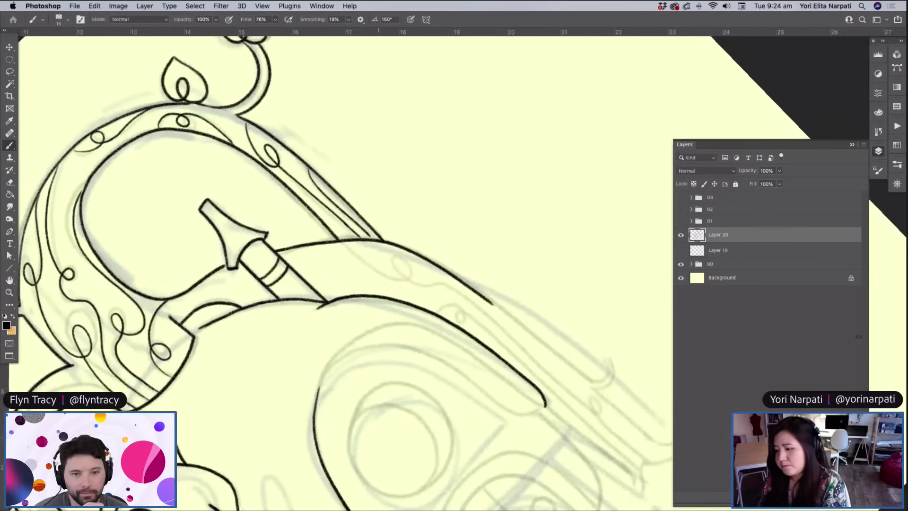
scroll(378, 283, down, 3)
key(r)
mouse_move(521, 213)
mouse_down()
mouse_move(551, 253)
mouse_move(473, 237)
mouse_up()
scroll(331, 236, up, 5)
right_click(396, 45)
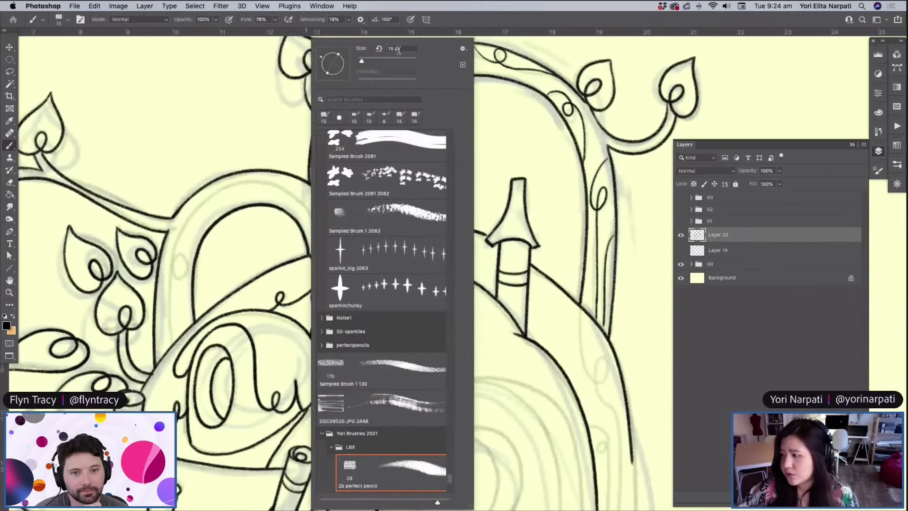
text(10)
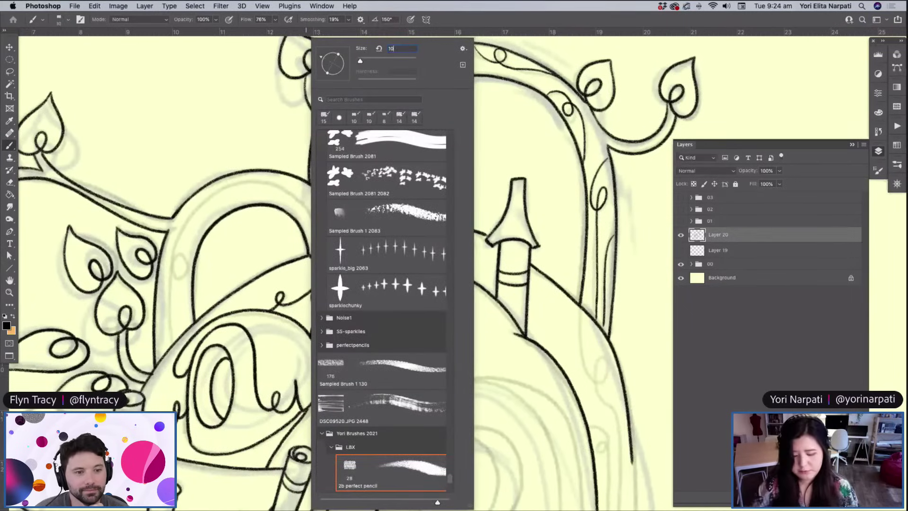
key(Return)
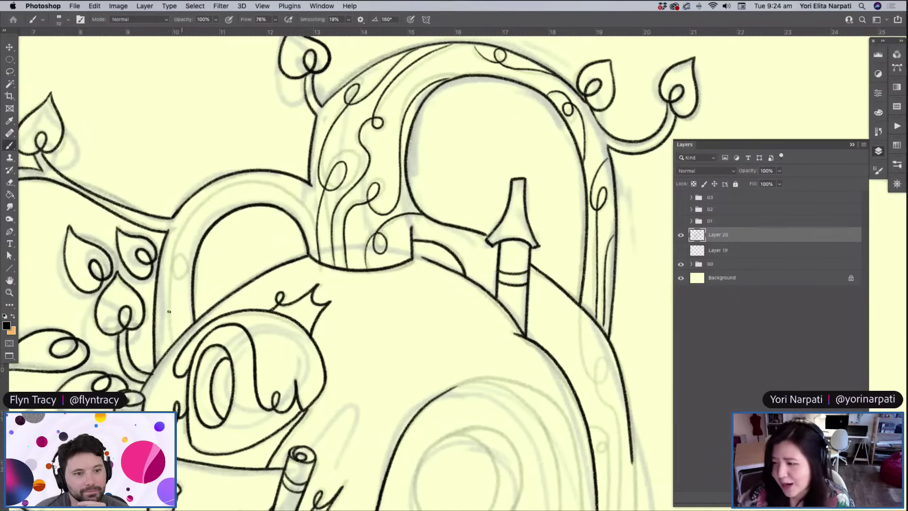
mouse_move(170, 343)
mouse_down()
mouse_move(169, 272)
mouse_move(186, 270)
mouse_move(175, 272)
mouse_move(174, 249)
mouse_move(221, 189)
mouse_move(281, 180)
mouse_move(315, 233)
mouse_up()
key(cmd+z)
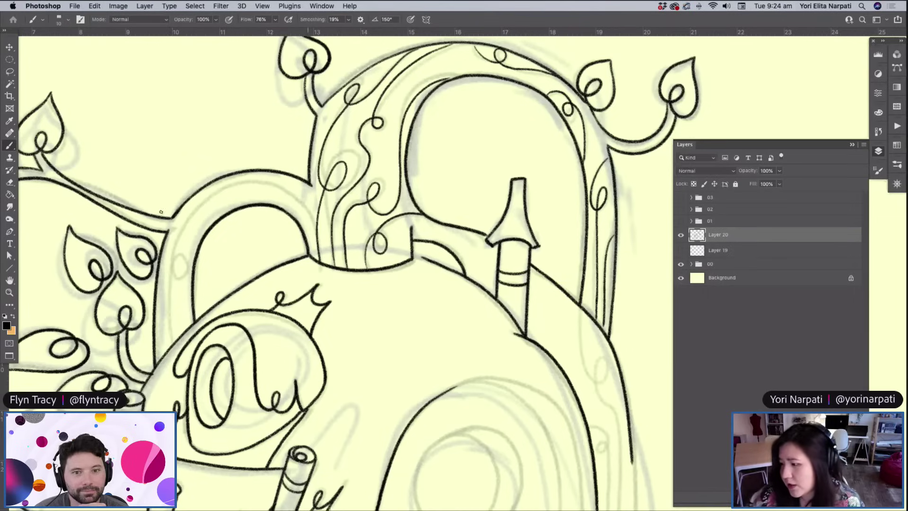
mouse_move(171, 344)
mouse_down()
mouse_move(171, 270)
mouse_move(185, 274)
mouse_move(171, 268)
mouse_move(191, 216)
mouse_move(238, 189)
mouse_move(266, 191)
mouse_move(293, 221)
mouse_up()
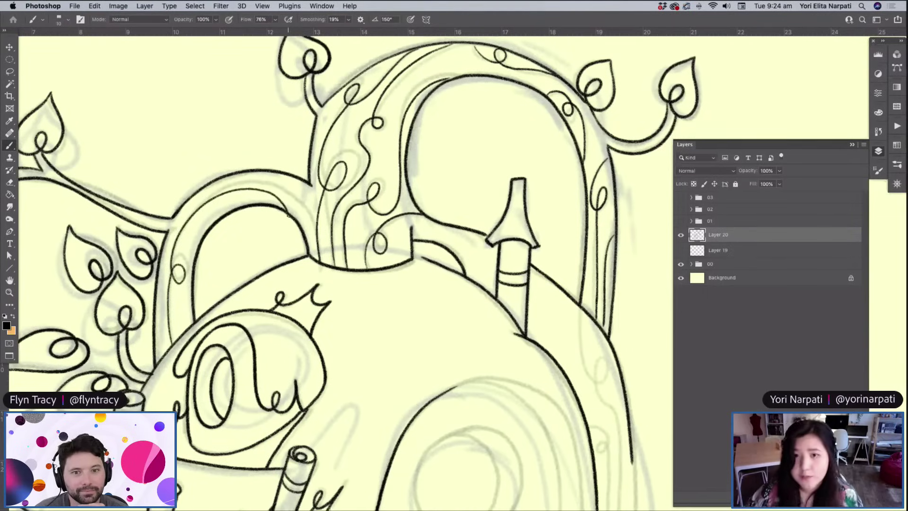
drag(246, 172, 294, 174)
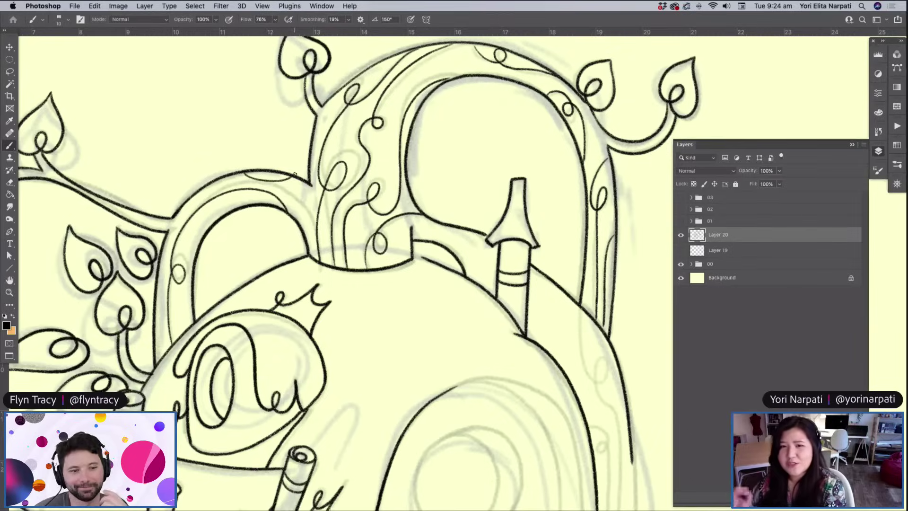
Hide Layer 20 and the 00 sketch group, and show group 01 with the finished house line art
scroll(230, 236, down, 5)
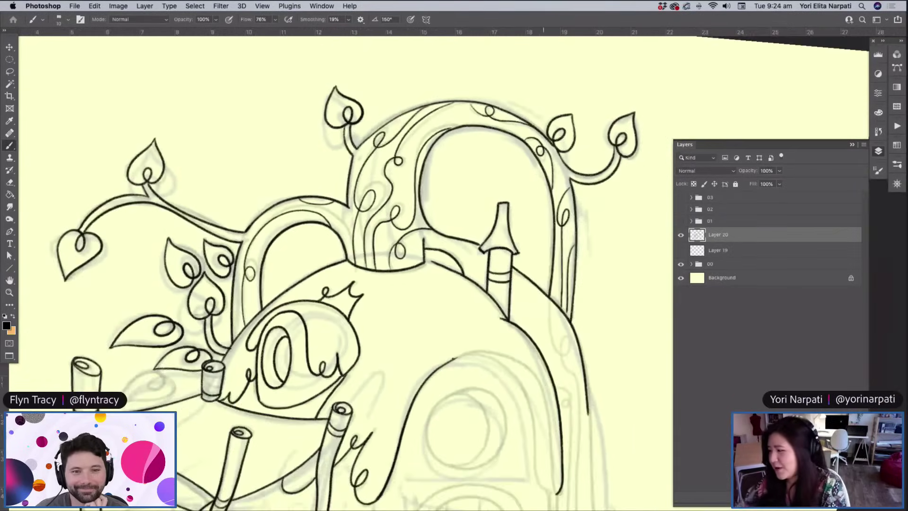
click(681, 235)
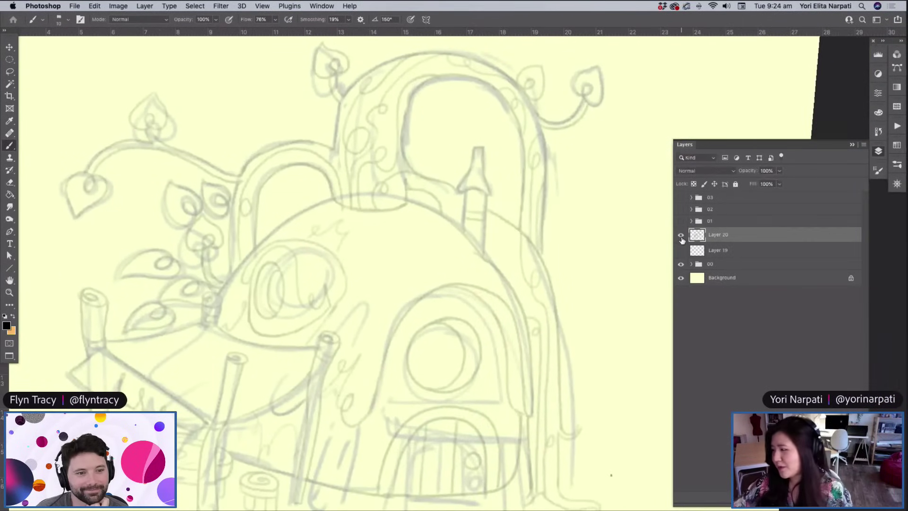
click(681, 235)
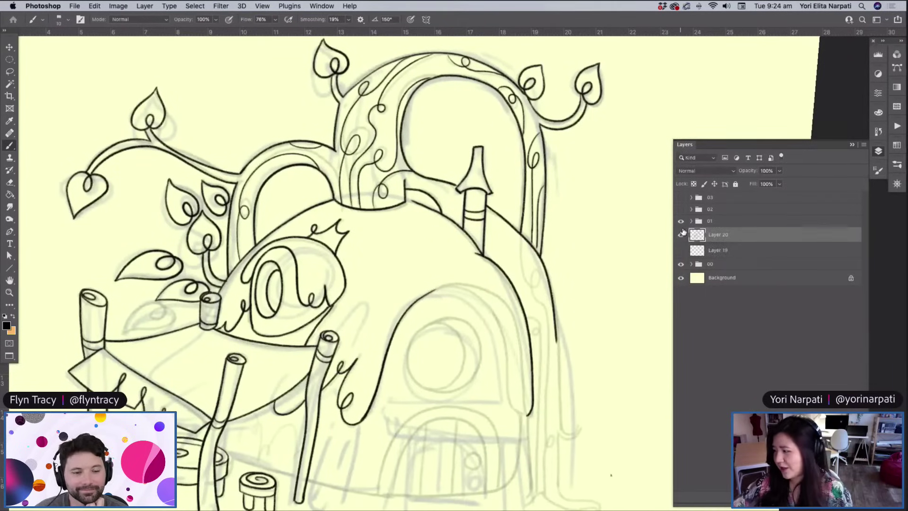
click(681, 221)
click(681, 235)
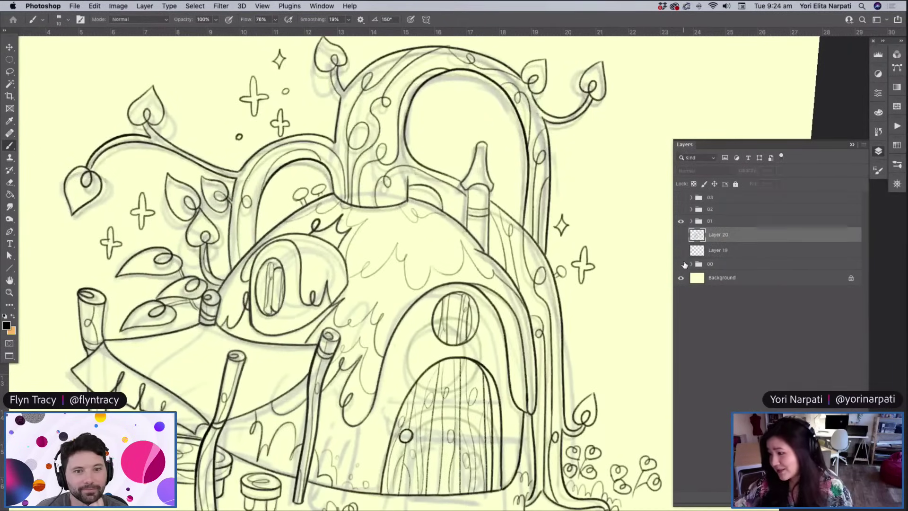
click(681, 263)
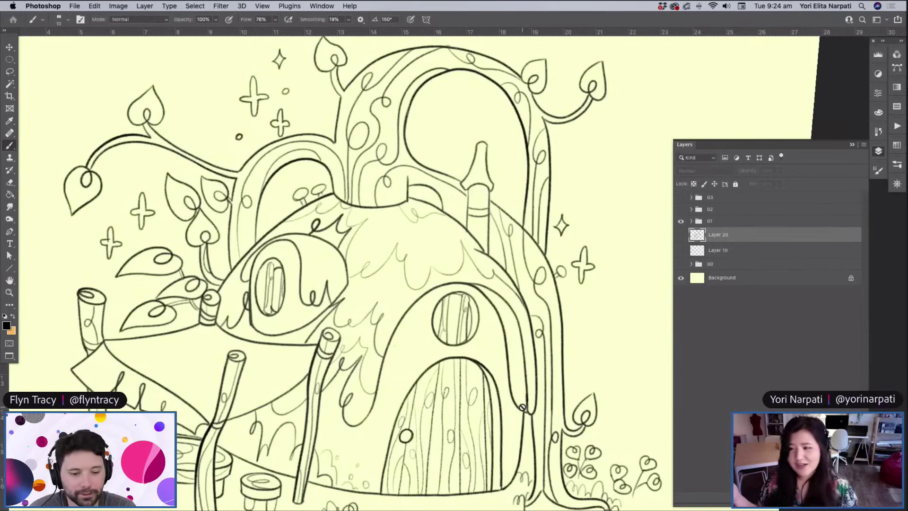
scroll(522, 407, down, 3)
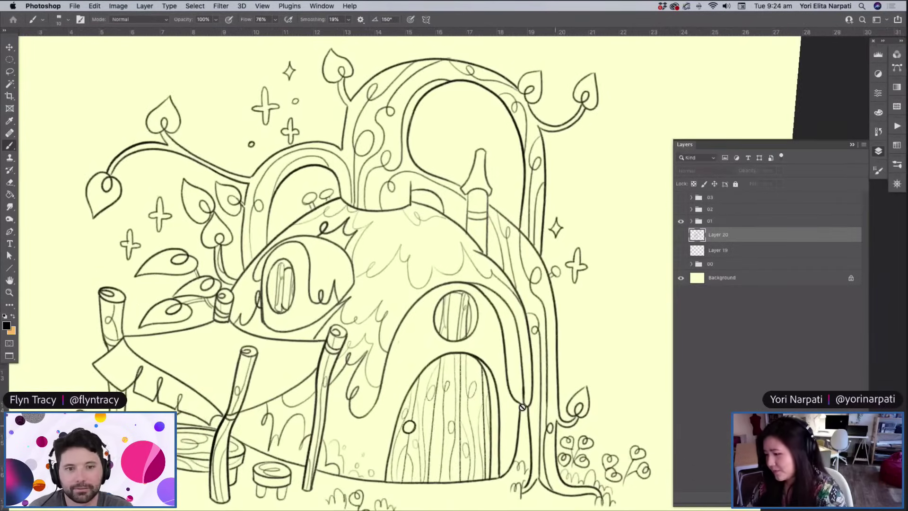
scroll(522, 407, down, 5)
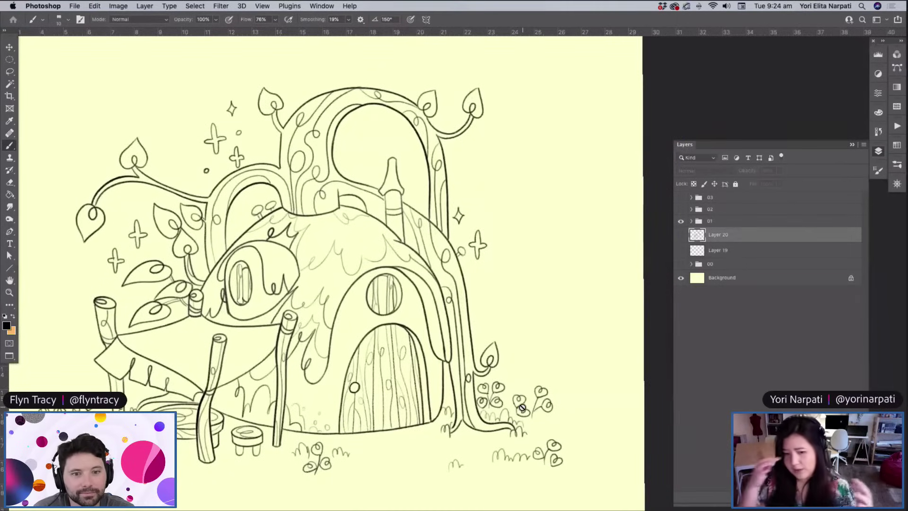
On the lineshouse layer inside group 01, select the empty area around the house and the tall arch's opening with the Magic Wand
click(11, 84)
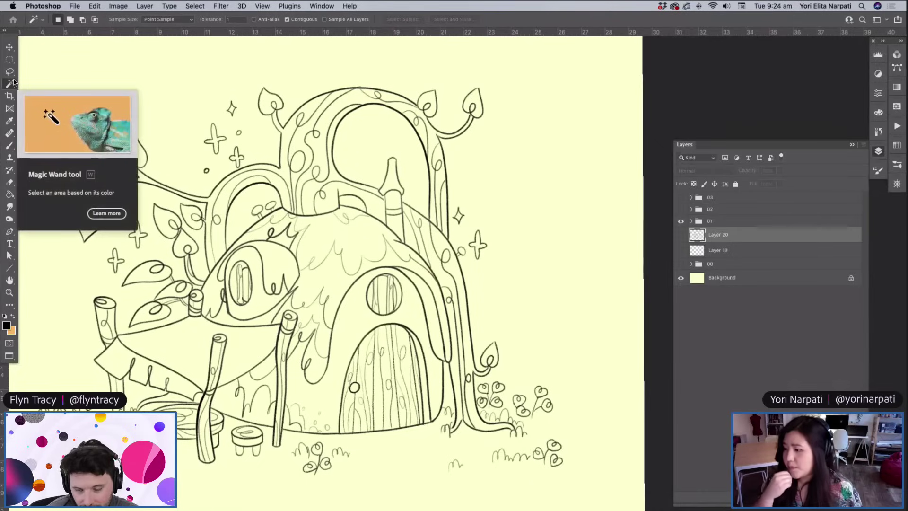
scroll(425, 435, left, 3)
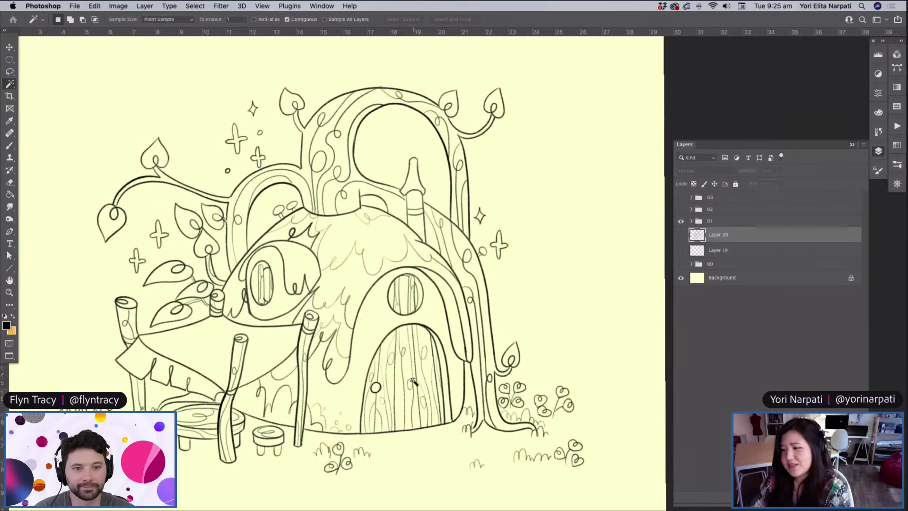
scroll(413, 384, up, 3)
scroll(414, 384, left, 4)
scroll(415, 386, down, 2)
scroll(414, 385, right, 3)
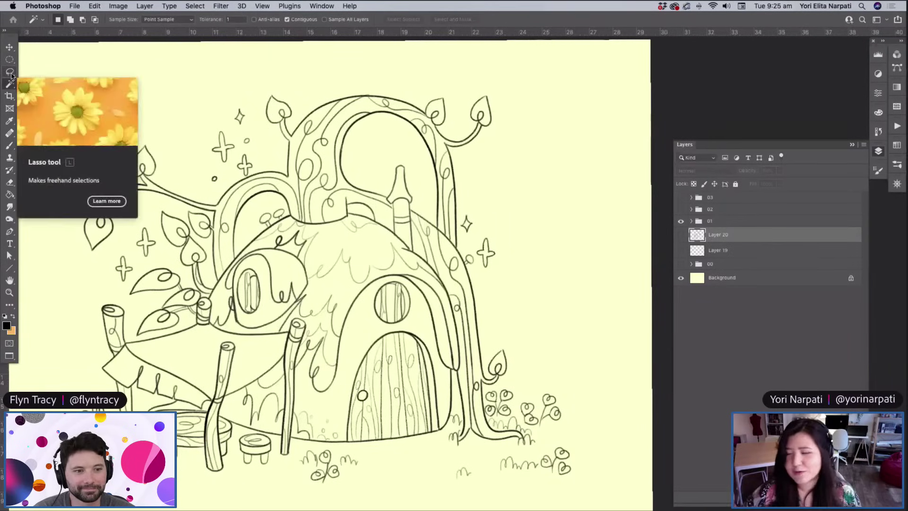
click(533, 227)
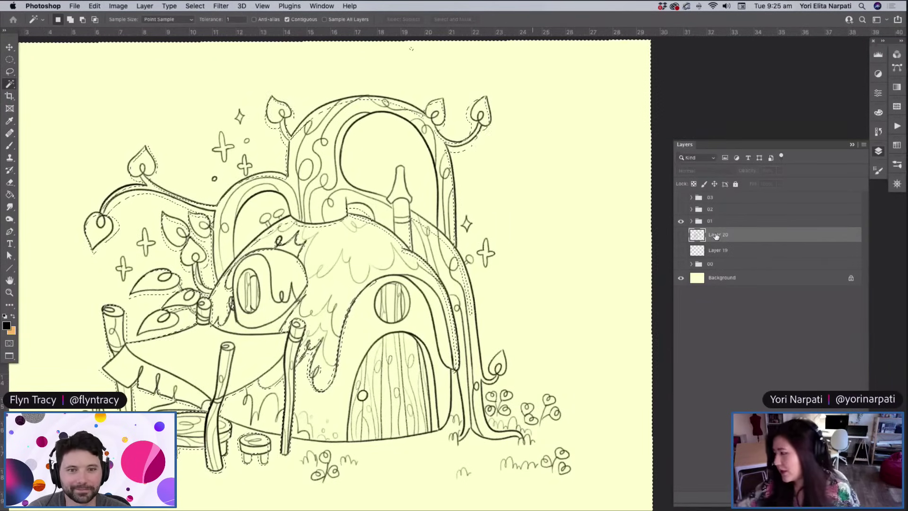
click(692, 221)
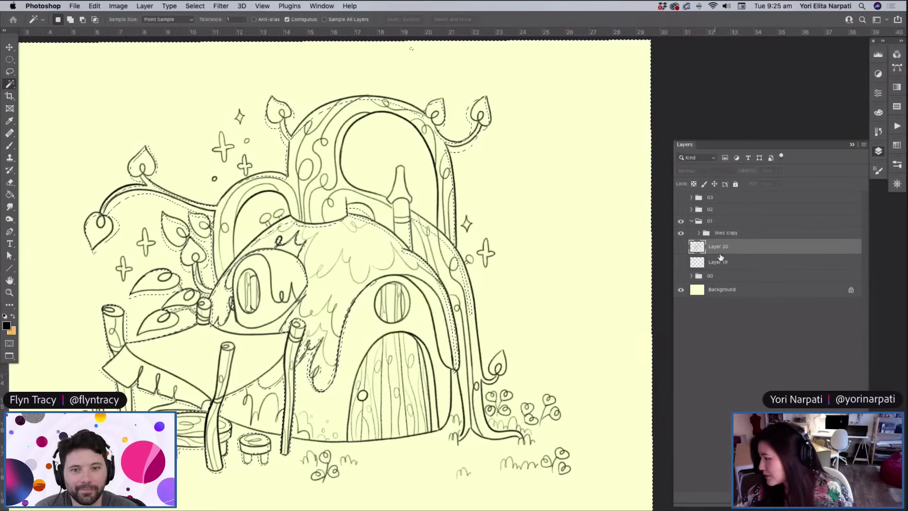
click(700, 263)
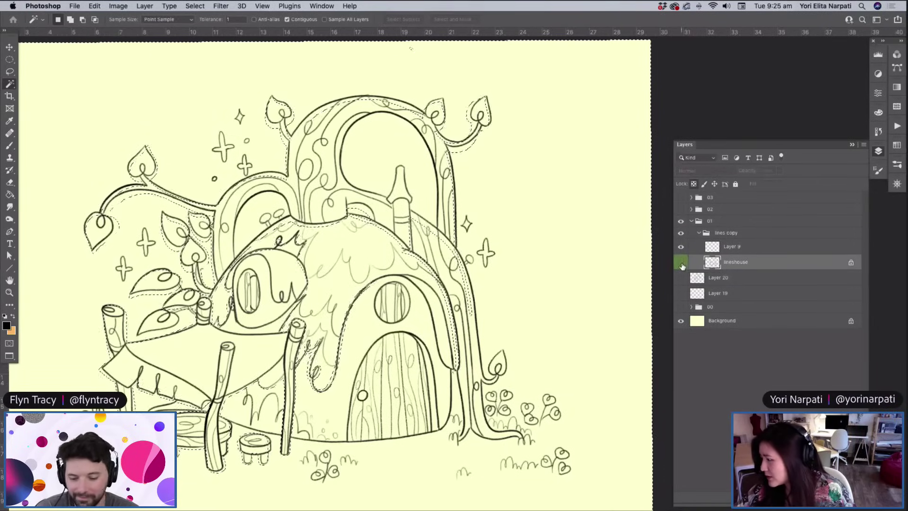
click(541, 294)
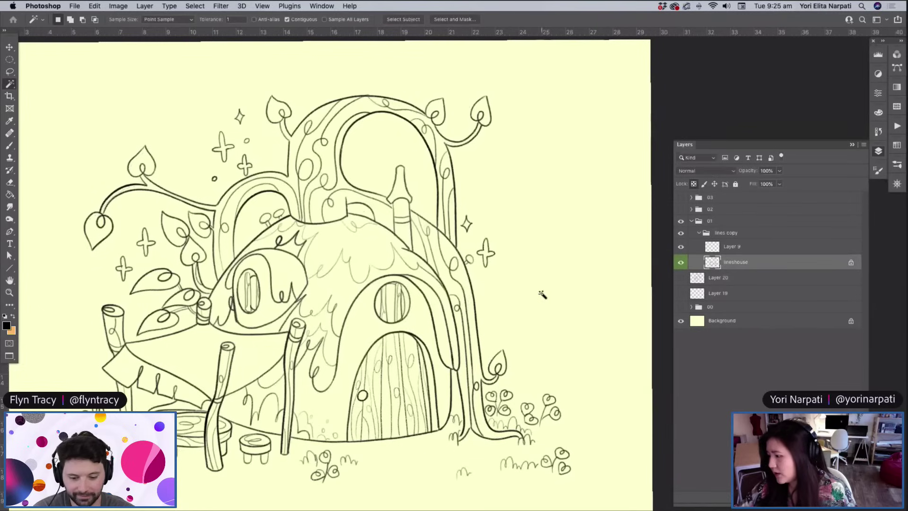
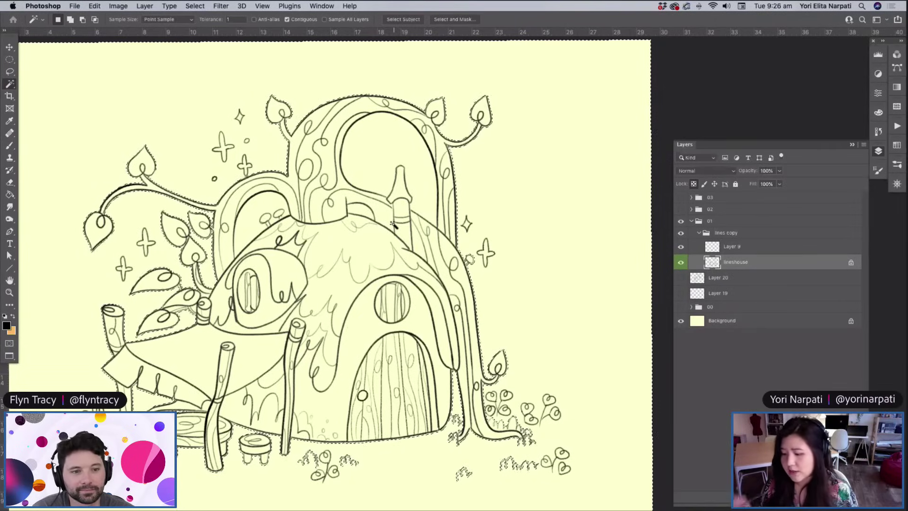
shift+click(392, 155)
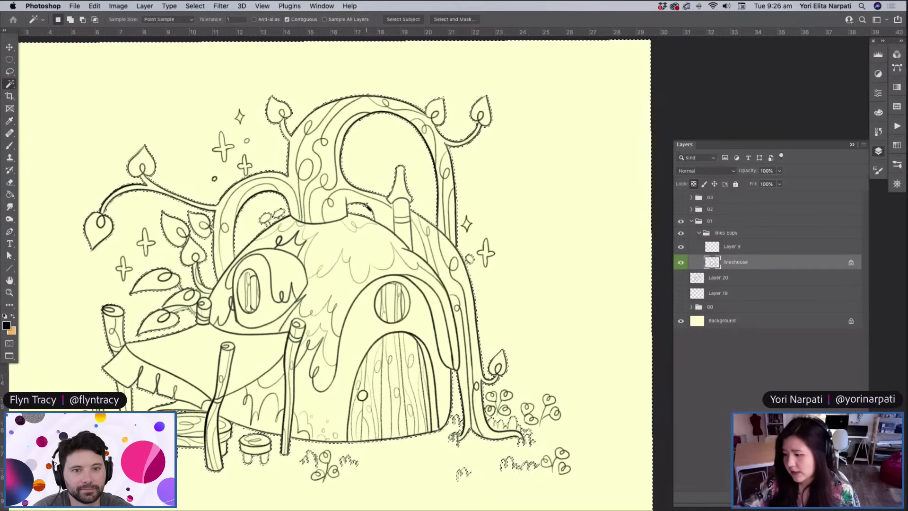
Invert the selection so it covers the house shape, and contract its edge
click(195, 6)
click(204, 45)
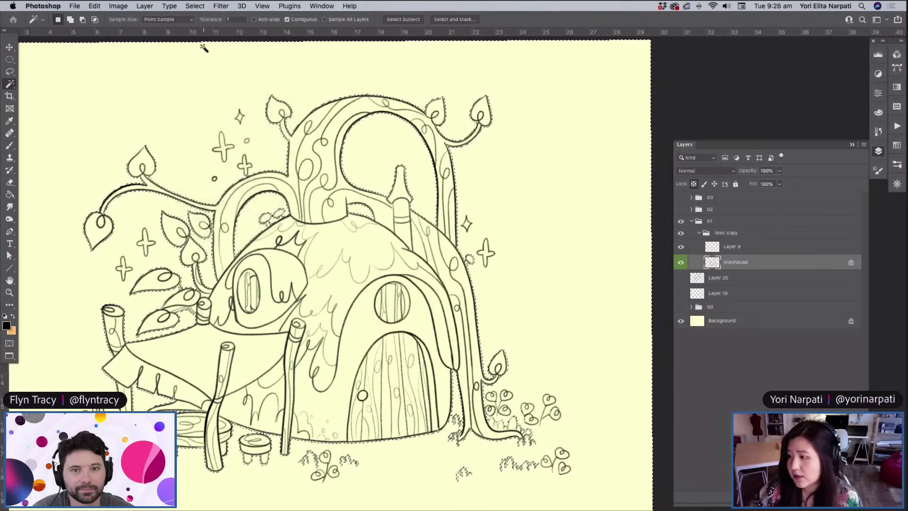
click(195, 6)
mouse_move(238, 155)
click(318, 178)
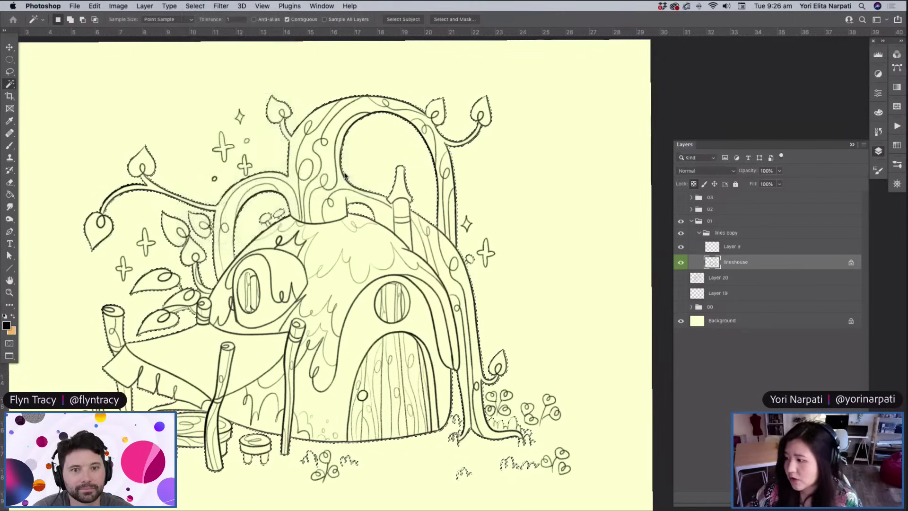
click(498, 243)
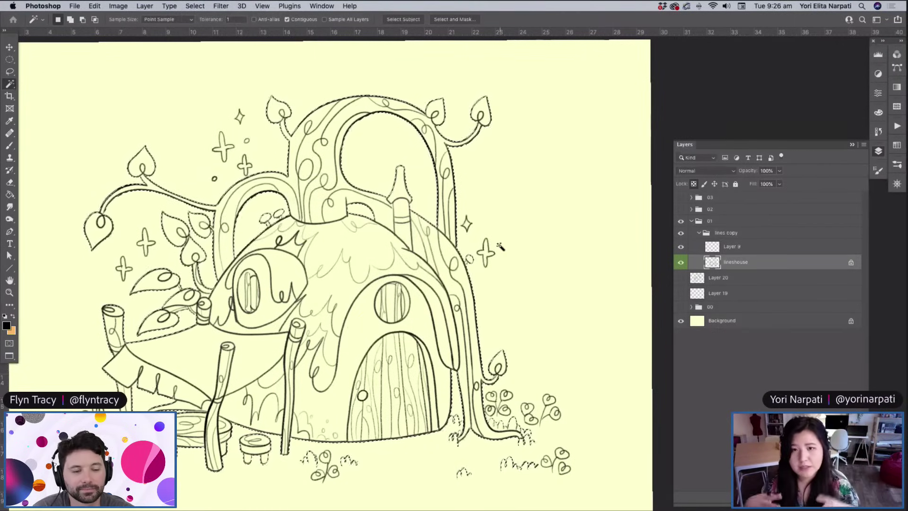
Add a new layer above Layer 20, fill the house selection with light grey c7c7c7, and deselect
click(745, 279)
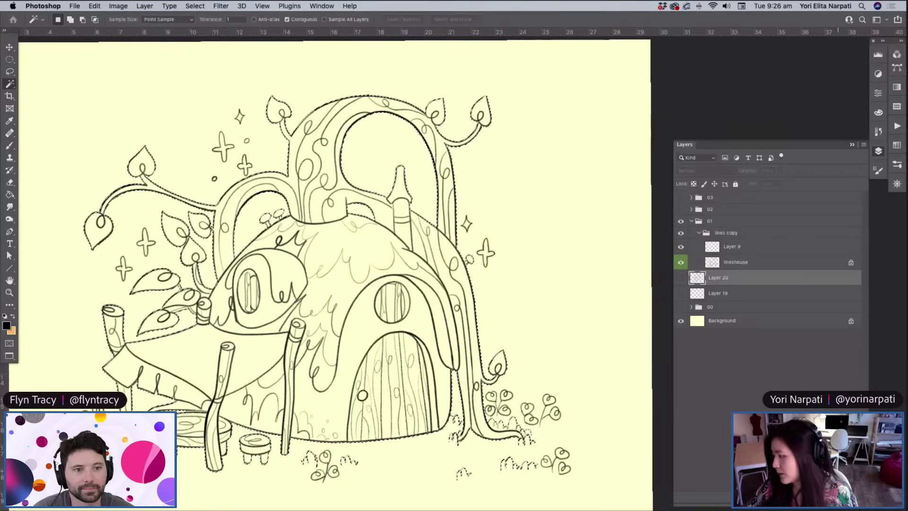
key(ctrl+shift+alt+n)
click(9, 195)
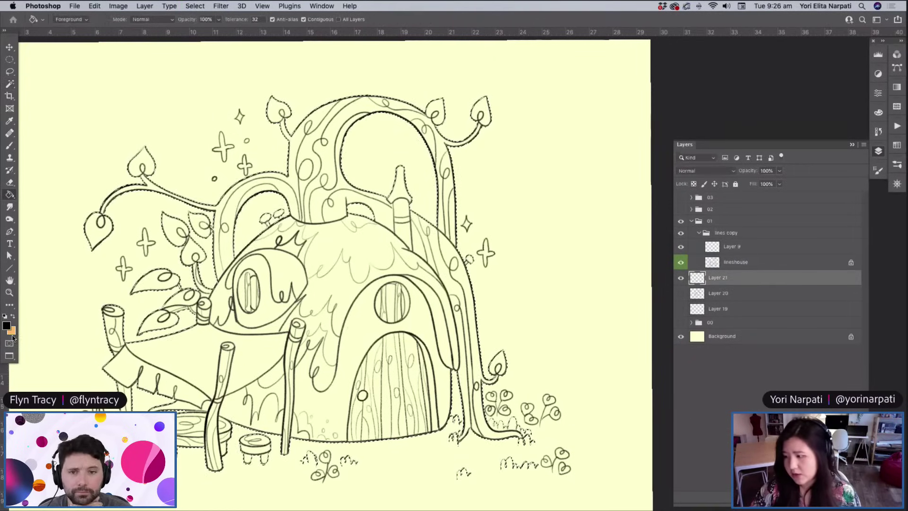
click(7, 326)
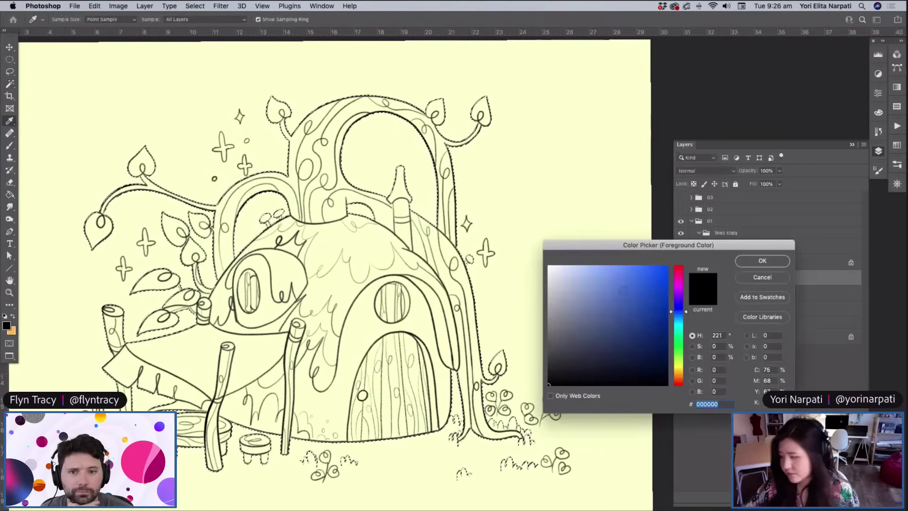
click(550, 292)
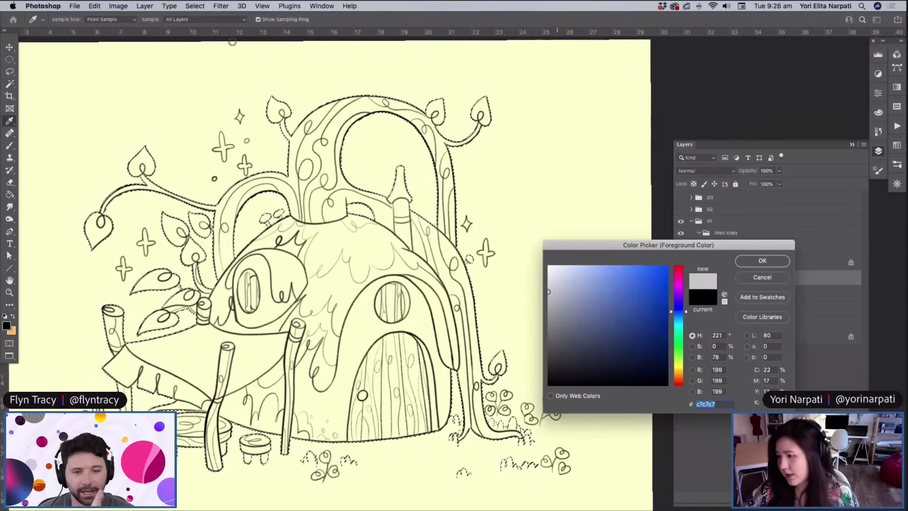
key(Return)
key(alt+BackSpace)
click(202, 7)
click(206, 27)
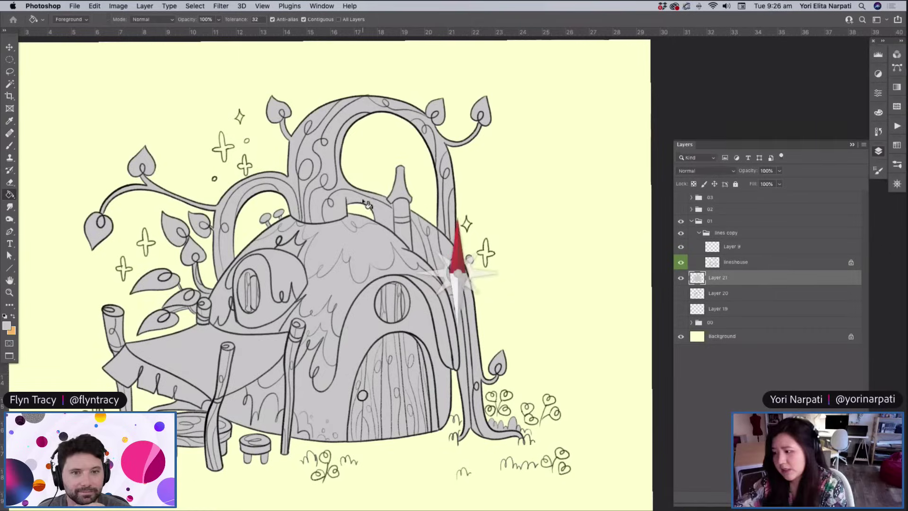
Select the open area around the chimney on the lineshouse layer with the Magic Wand
scroll(371, 203, up, 3)
scroll(370, 203, up, 4)
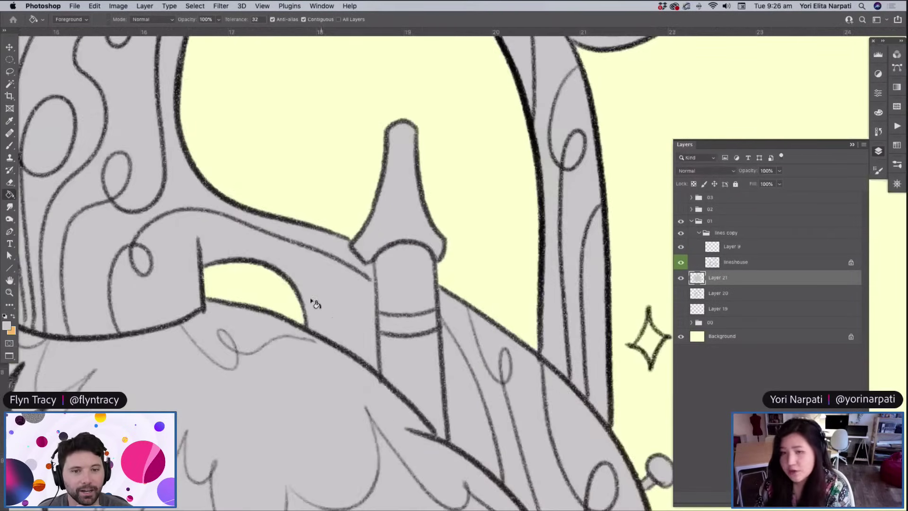
key(w)
click(251, 130)
scroll(337, 257, up, 4)
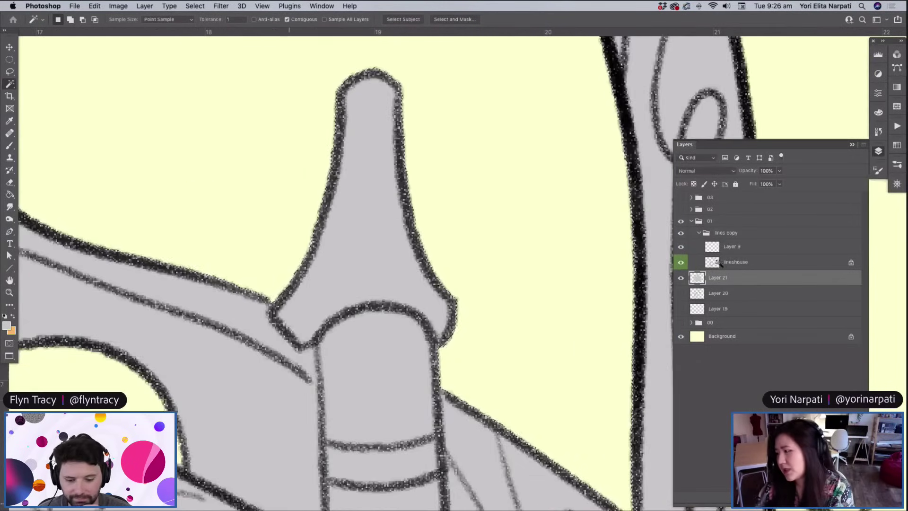
click(720, 264)
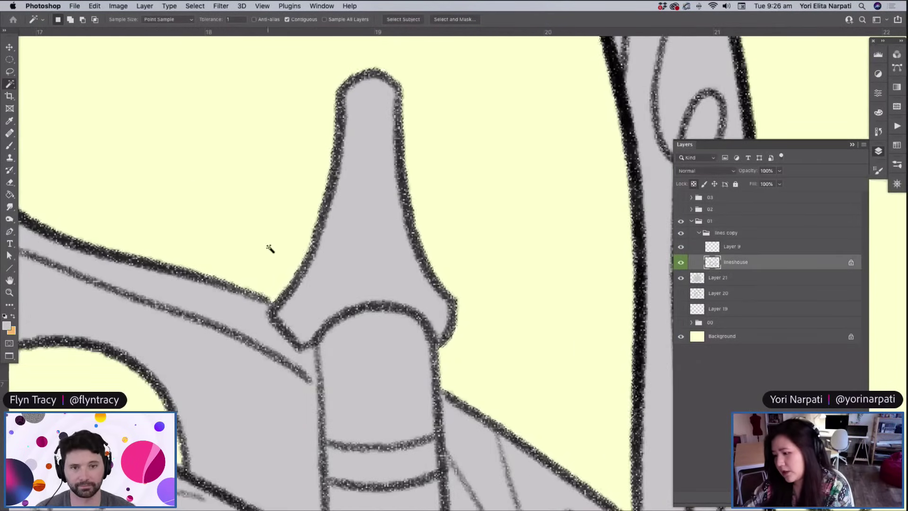
scroll(370, 472, up, 2)
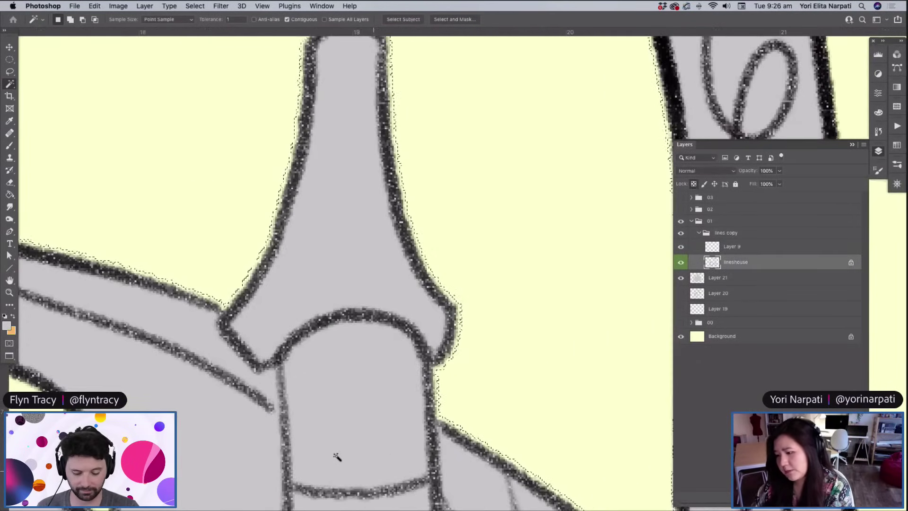
Check the selection edge around the chimney and the tall arch's opening against the line art, and deselect it
scroll(322, 434, up, 2)
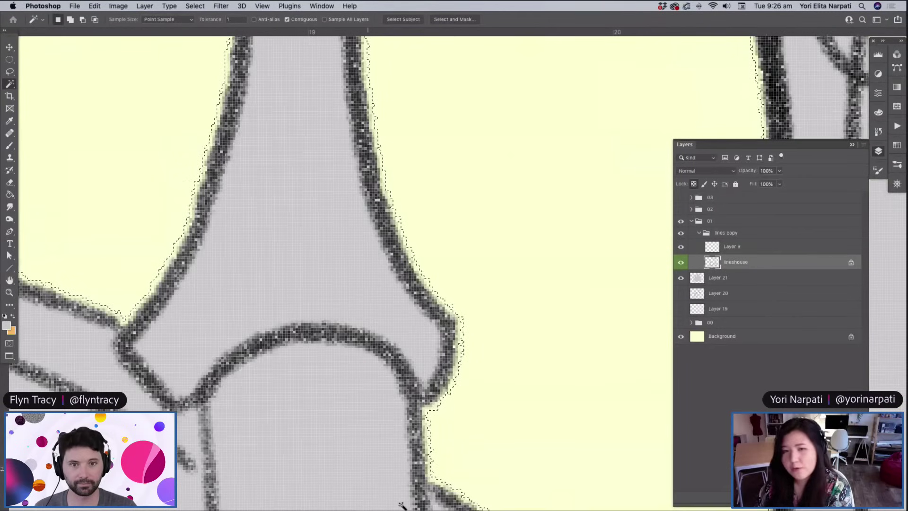
scroll(401, 505, down, 4)
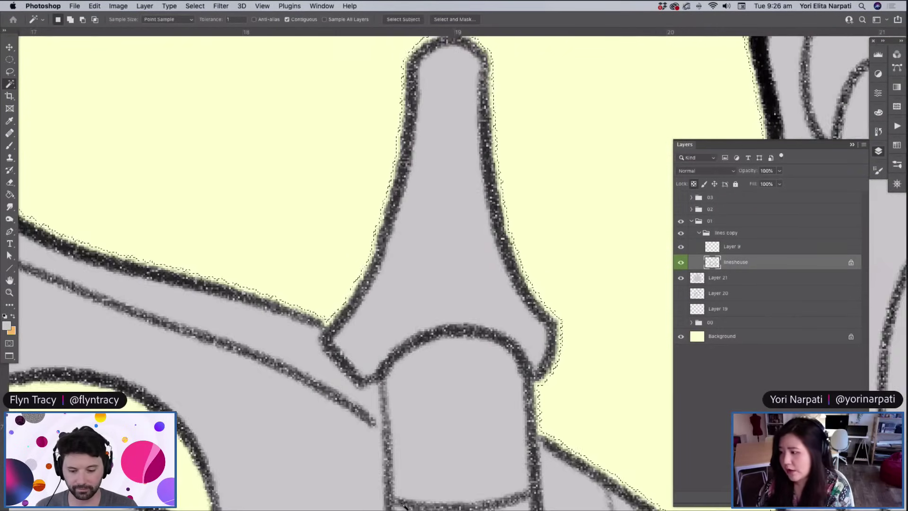
scroll(403, 505, down, 5)
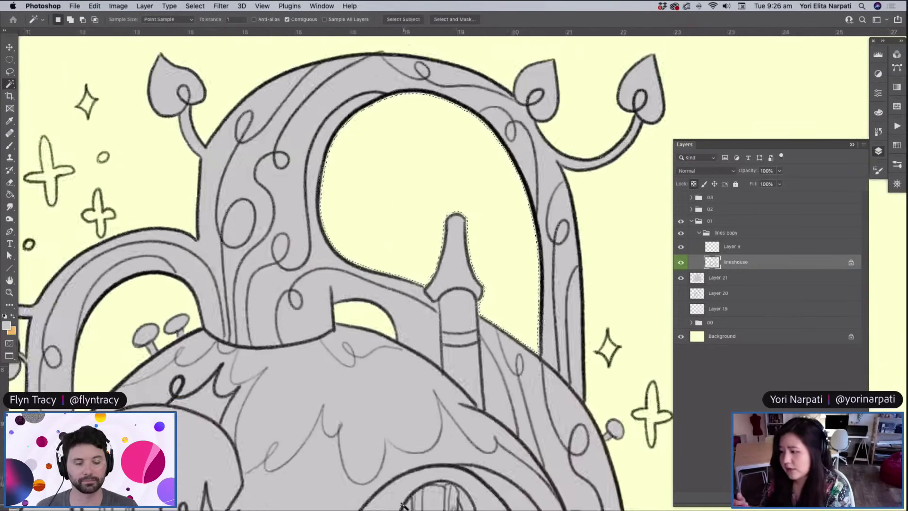
scroll(403, 506, down, 3)
click(195, 6)
mouse_move(265, 151)
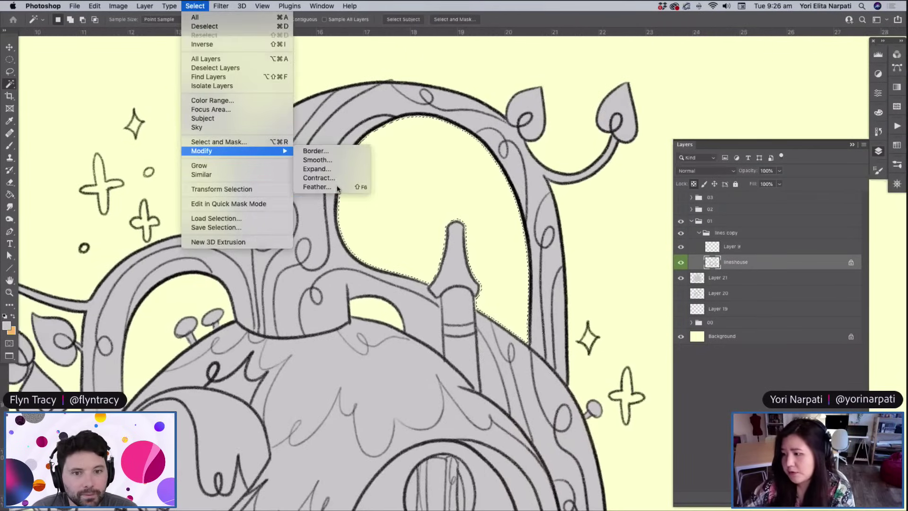
key(Escape)
click(681, 263)
click(681, 263)
click(195, 5)
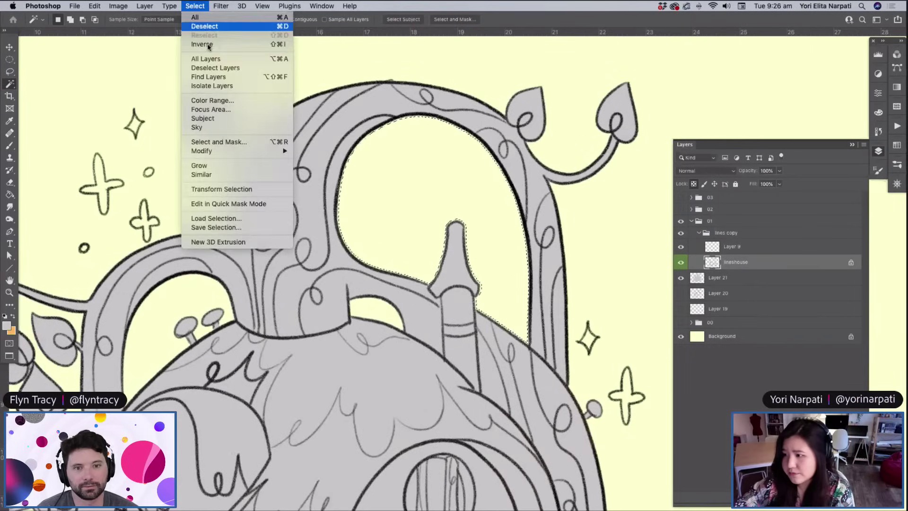
click(209, 45)
Add a new layer directly above Layer 21 and clip it to that grey base layer
click(723, 277)
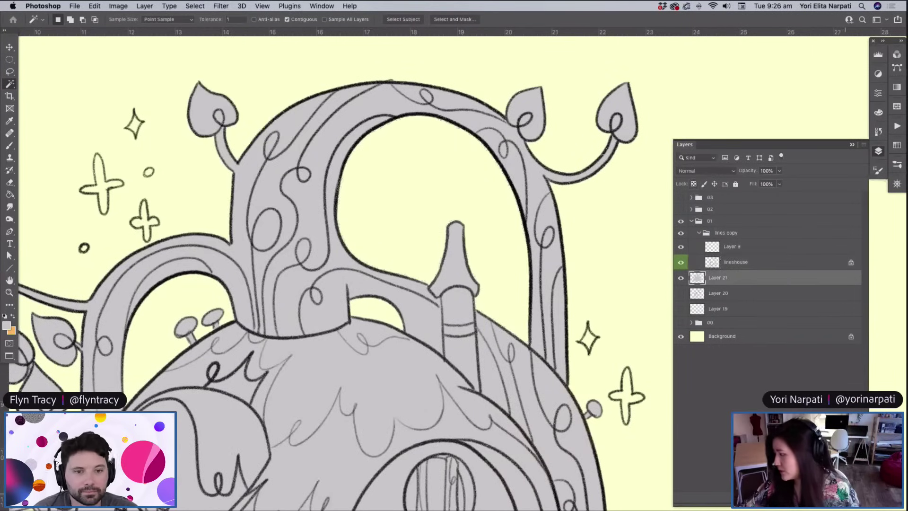
key(super+shift+alt+n)
alt+click(719, 285)
Switch to the Pencil tool and pick a mustard yellow as the foreground colour
click(9, 145)
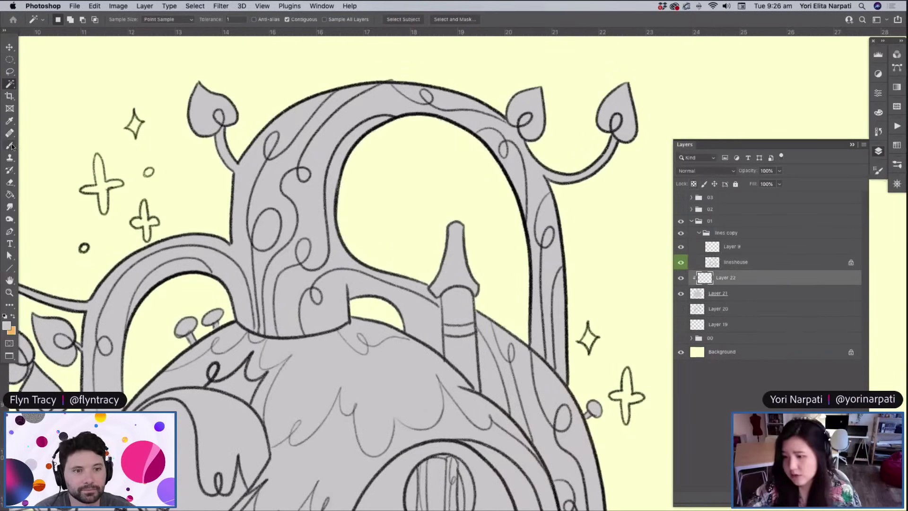
key(super+minus)
key(super+minus)
key(super+minus)
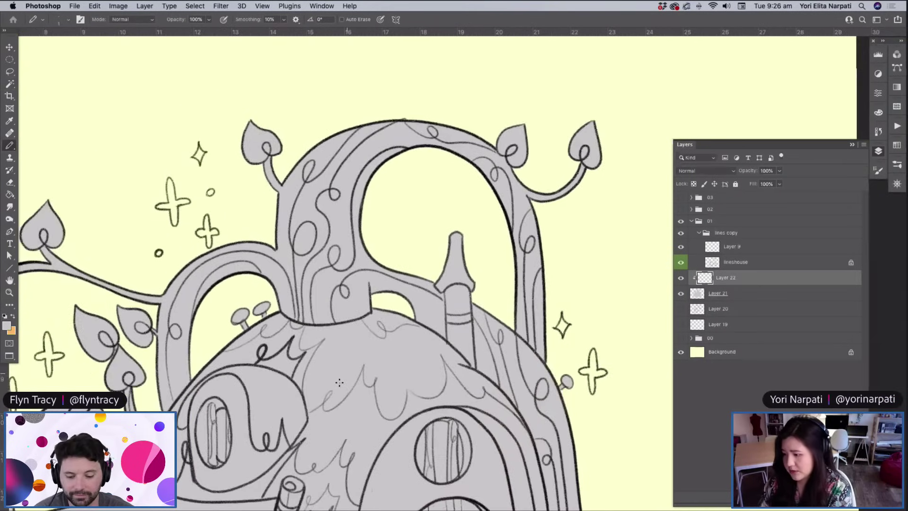
click(6, 326)
click(678, 361)
mouse_move(678, 367)
mouse_down()
mouse_move(677, 358)
mouse_move(679, 374)
mouse_up()
click(752, 261)
key(b)
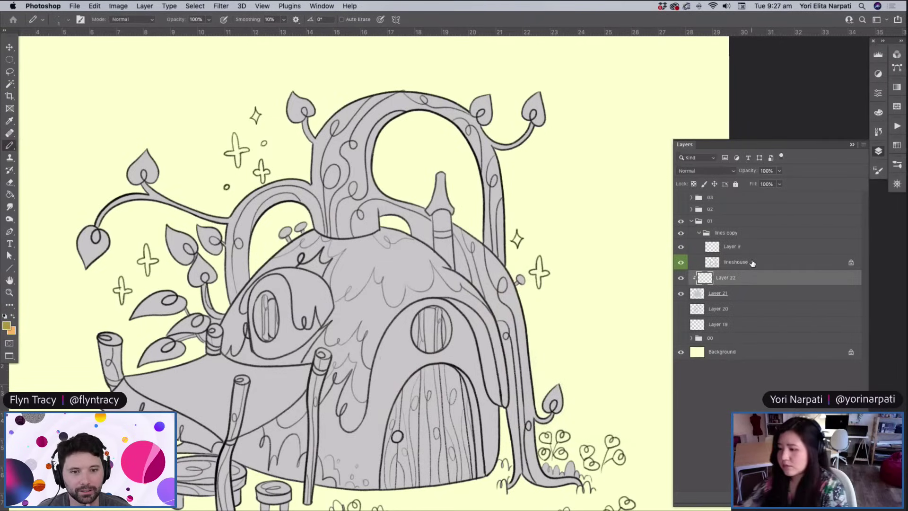
Choose the 2b perfect pencil brush from the LBX brush set and adjust its size to 17 px
scroll(419, 370, up, 3)
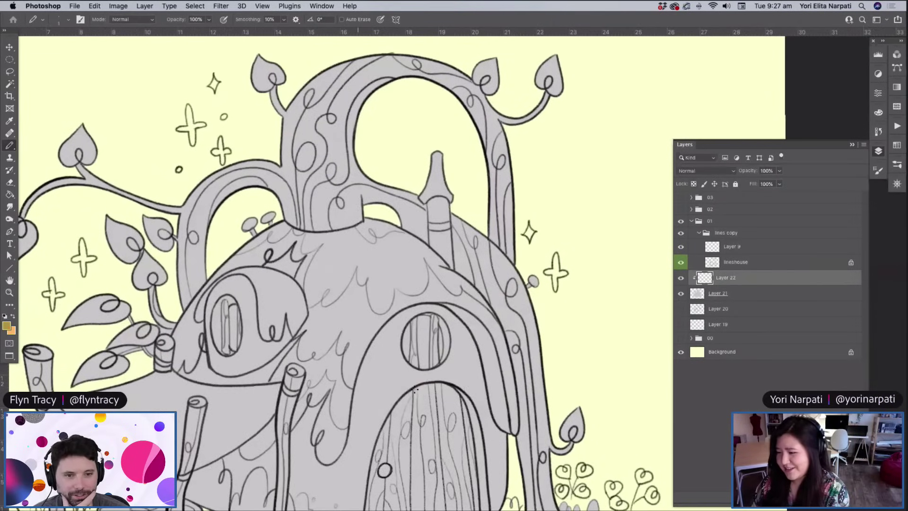
scroll(415, 388, up, 3)
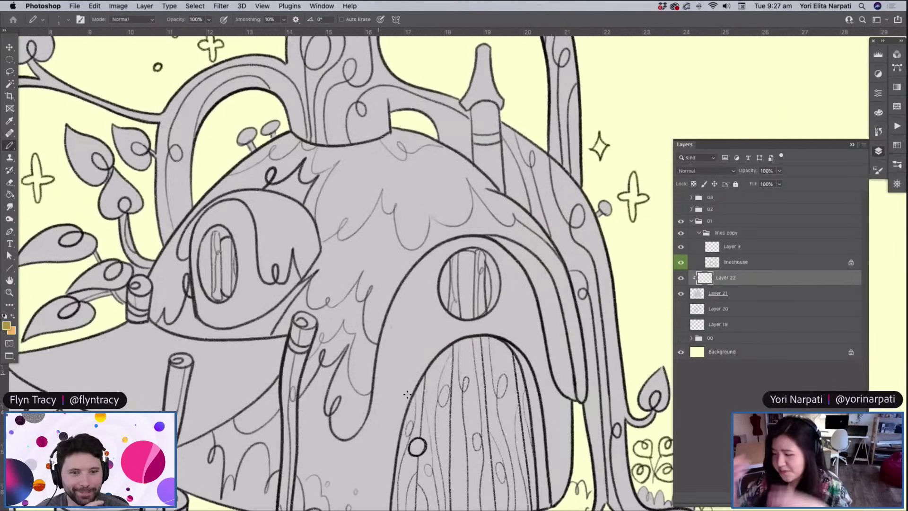
scroll(407, 394, up, 1)
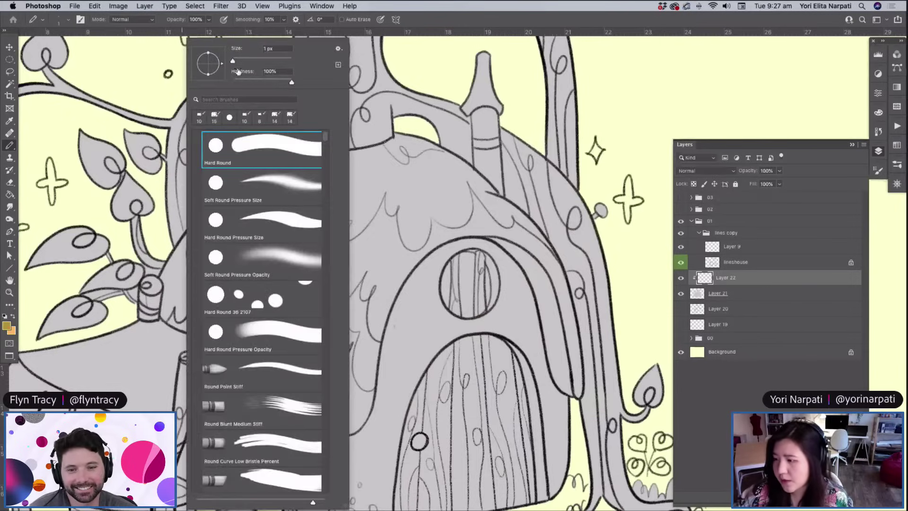
scroll(312, 142, up, 3)
drag(325, 137, 333, 503)
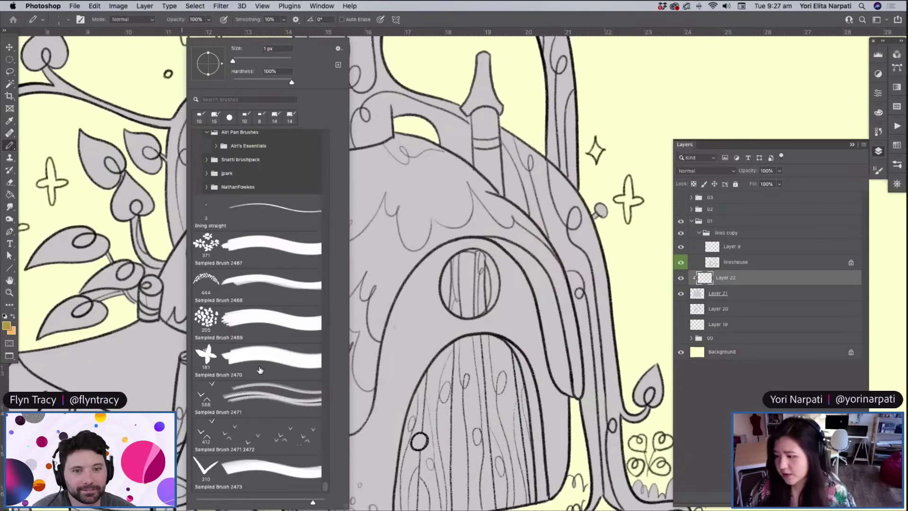
scroll(259, 370, up, 10)
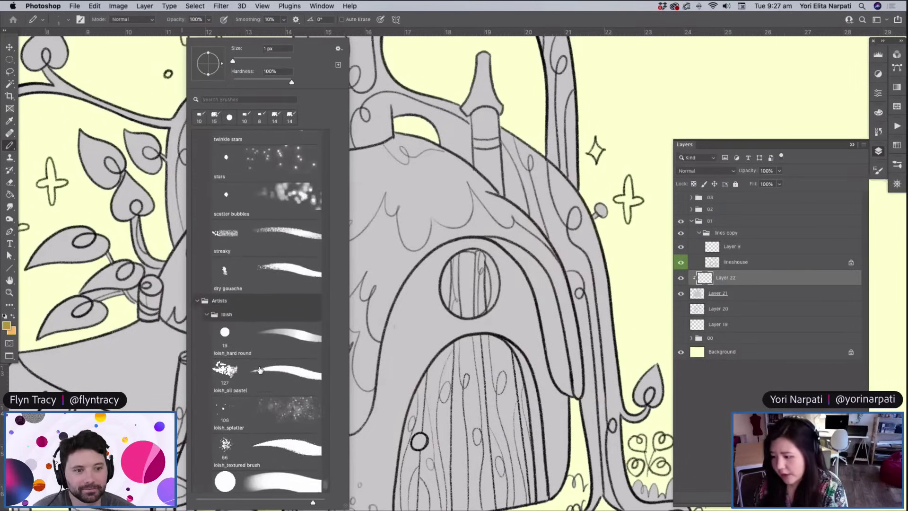
scroll(260, 370, up, 5)
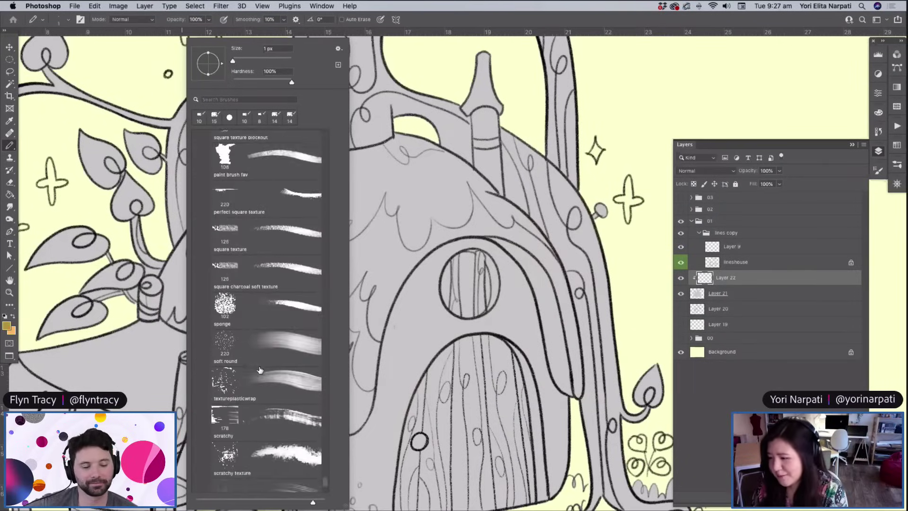
scroll(260, 370, up, 5)
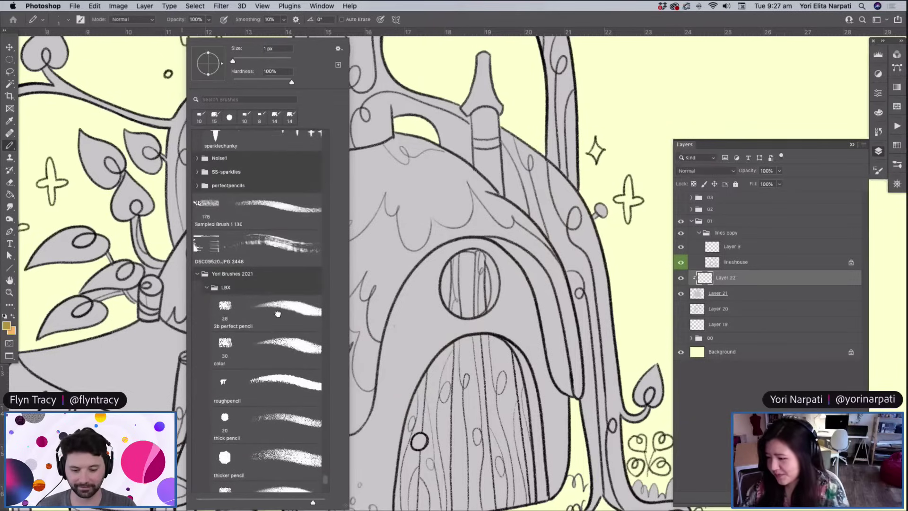
click(279, 316)
drag(241, 60, 241, 60)
click(580, 27)
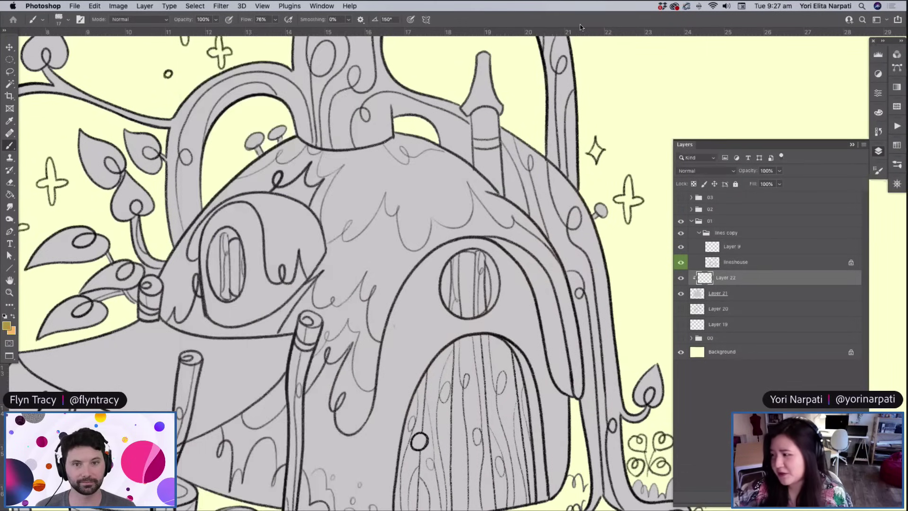
Test the brush beside the short log post, undo the stroke, and set the brush to 100% flow and 14 px size
drag(163, 294, 163, 315)
key(ctrl+z)
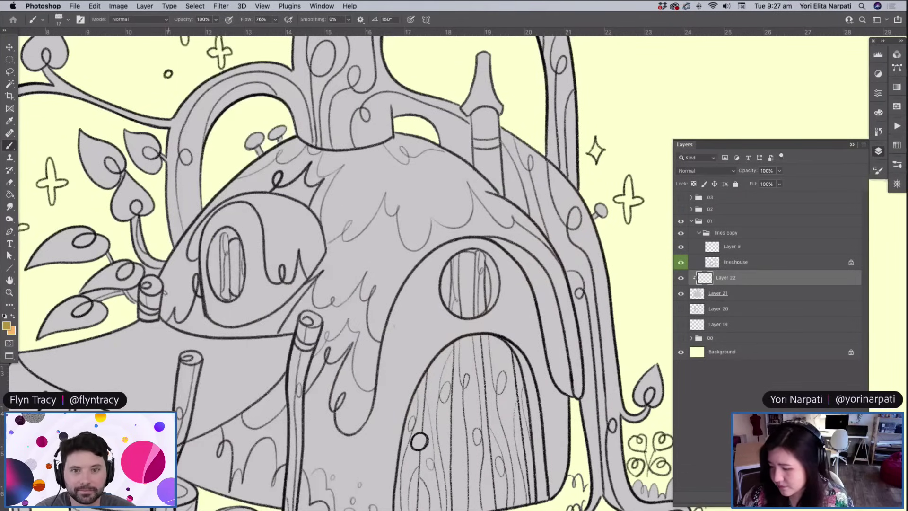
click(274, 20)
drag(274, 31, 289, 34)
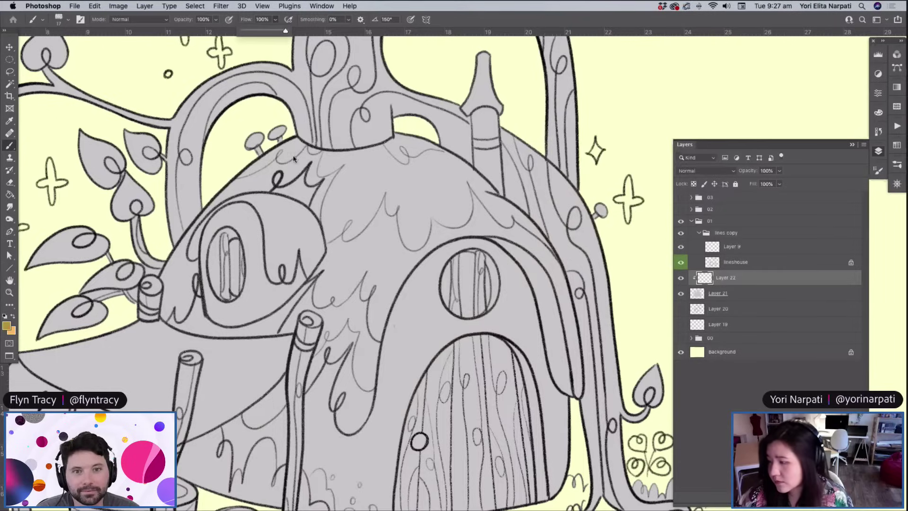
right_click(293, 155)
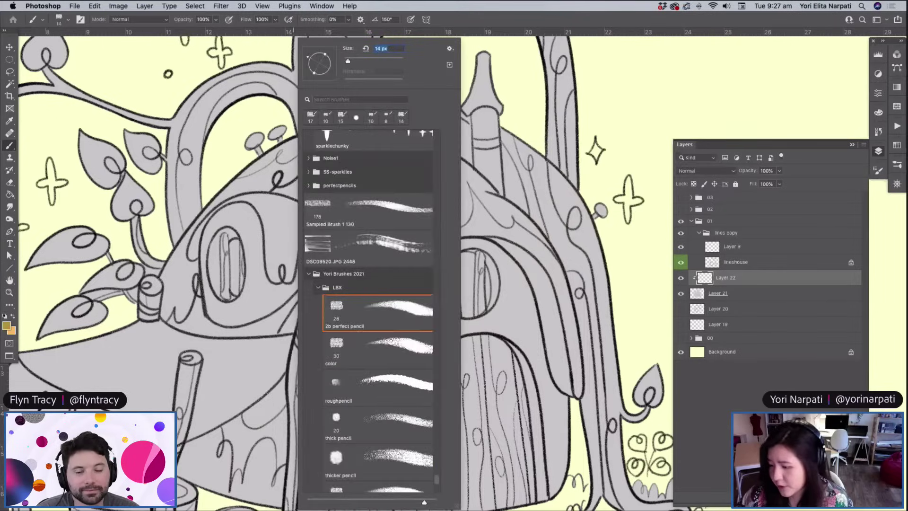
key(Return)
Outline the roof fringe beside and above the oval window in mustard, then release and reapply Layer 22's clipping to Layer 21
mouse_move(163, 283)
mouse_down()
mouse_move(163, 316)
mouse_move(180, 298)
mouse_move(175, 319)
mouse_move(194, 293)
mouse_move(212, 214)
mouse_move(244, 199)
mouse_move(255, 205)
mouse_up()
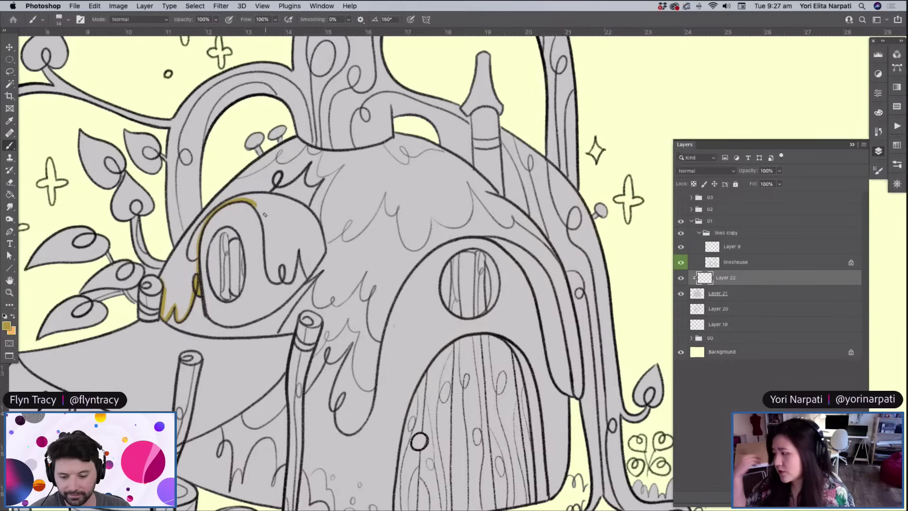
alt+click(731, 284)
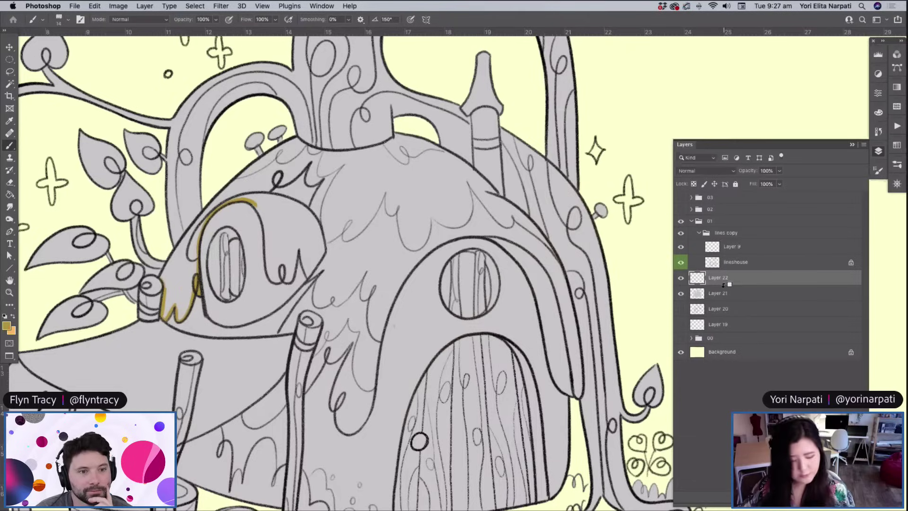
alt+click(722, 283)
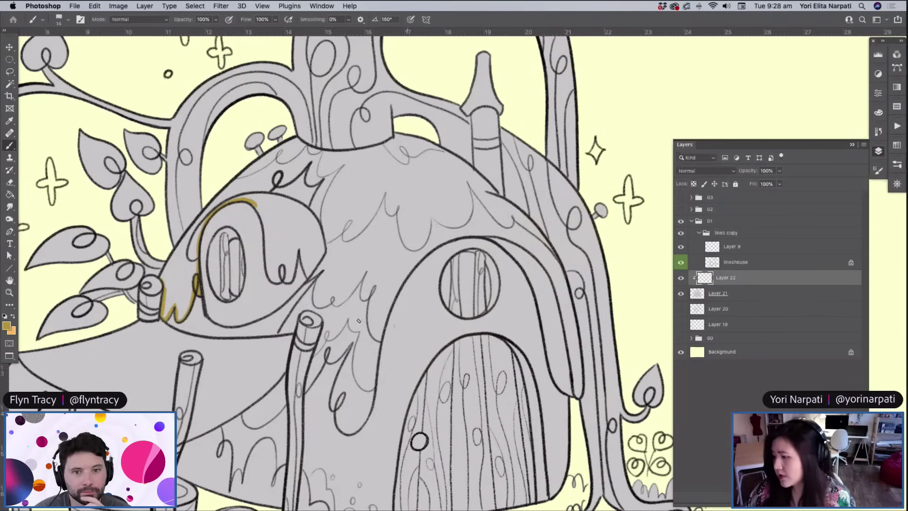
right_click(305, 273)
drag(363, 60, 376, 59)
click(238, 175)
mouse_move(239, 175)
mouse_down()
mouse_move(142, 218)
mouse_move(180, 170)
mouse_move(104, 163)
mouse_move(171, 156)
mouse_up()
drag(213, 199, 379, 158)
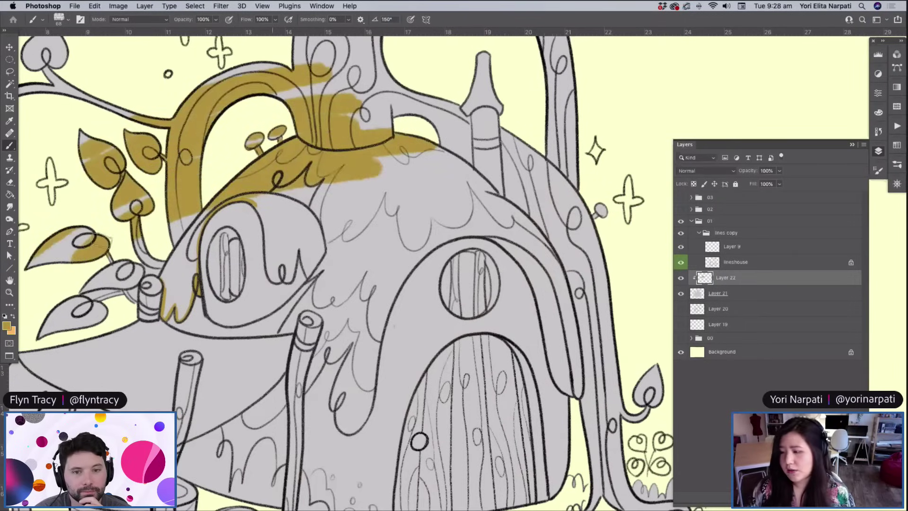
key(super+z)
key(super+z)
key(super+z)
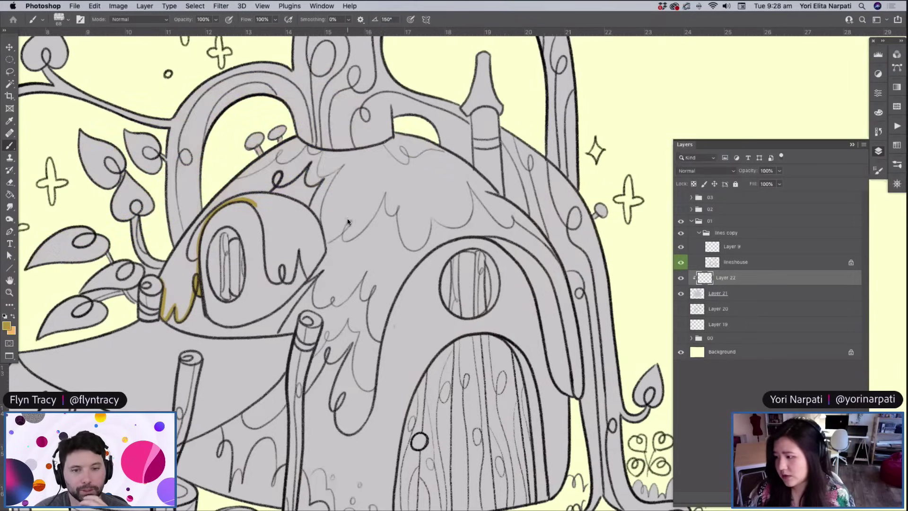
Set the brush size to 12 and trace the thatch fringe in mustard from beside the oval window to the arch above the door
right_click(348, 227)
text(12)
key(Return)
mouse_move(256, 204)
mouse_down()
mouse_move(277, 283)
mouse_move(293, 278)
mouse_move(299, 245)
mouse_move(309, 274)
mouse_move(325, 269)
mouse_move(281, 332)
mouse_move(297, 311)
mouse_move(286, 332)
mouse_move(314, 310)
mouse_up()
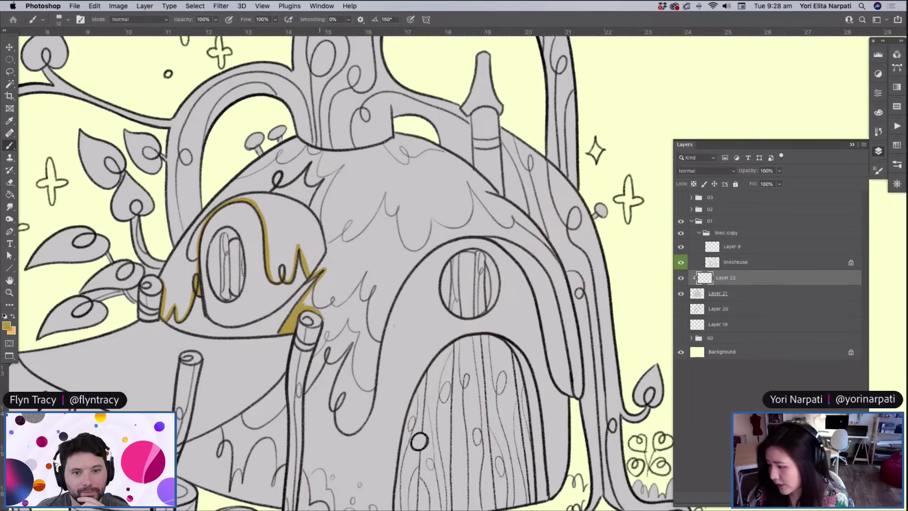
mouse_move(323, 317)
mouse_down()
mouse_move(306, 391)
mouse_move(330, 347)
mouse_up()
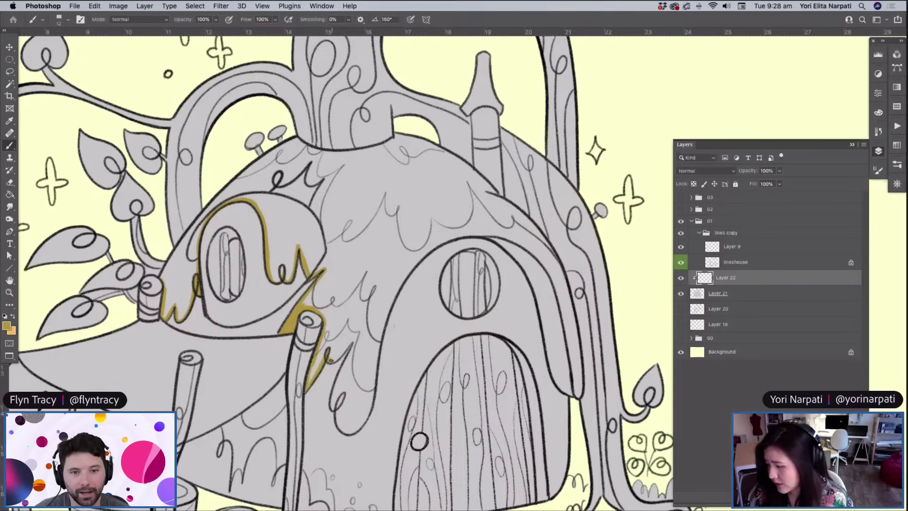
mouse_move(331, 360)
mouse_down()
mouse_move(355, 337)
mouse_move(332, 401)
mouse_move(340, 423)
mouse_move(356, 423)
mouse_move(340, 432)
mouse_move(368, 409)
mouse_up()
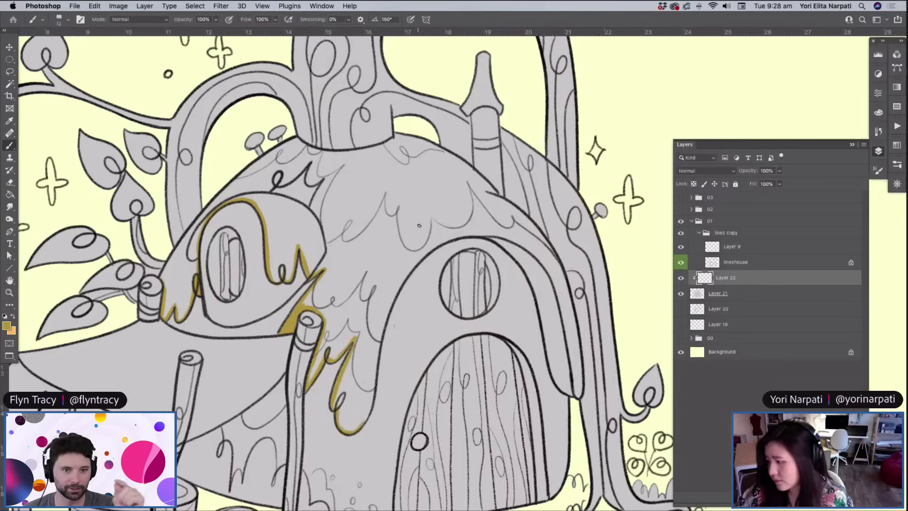
mouse_move(414, 263)
mouse_down()
mouse_move(384, 318)
mouse_move(367, 416)
mouse_up()
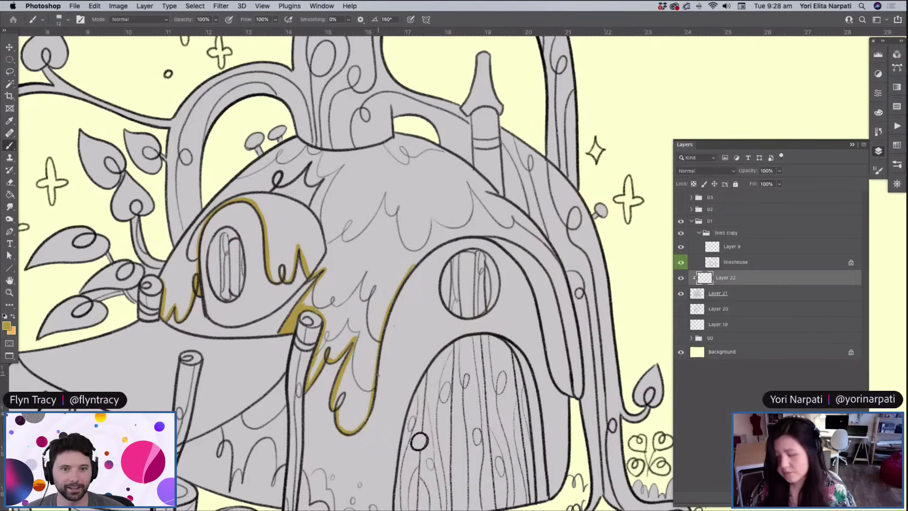
Trace the thatch edge in mustard over the round window and around both sides of the long strand right of the door
scroll(377, 375, right, 5)
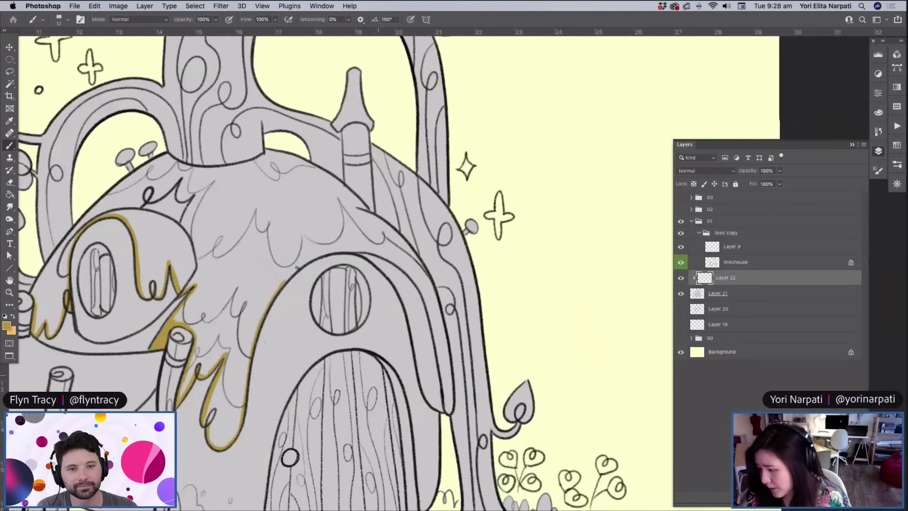
mouse_move(297, 267)
mouse_down()
mouse_move(320, 249)
mouse_move(378, 263)
mouse_move(402, 298)
mouse_move(442, 409)
mouse_up()
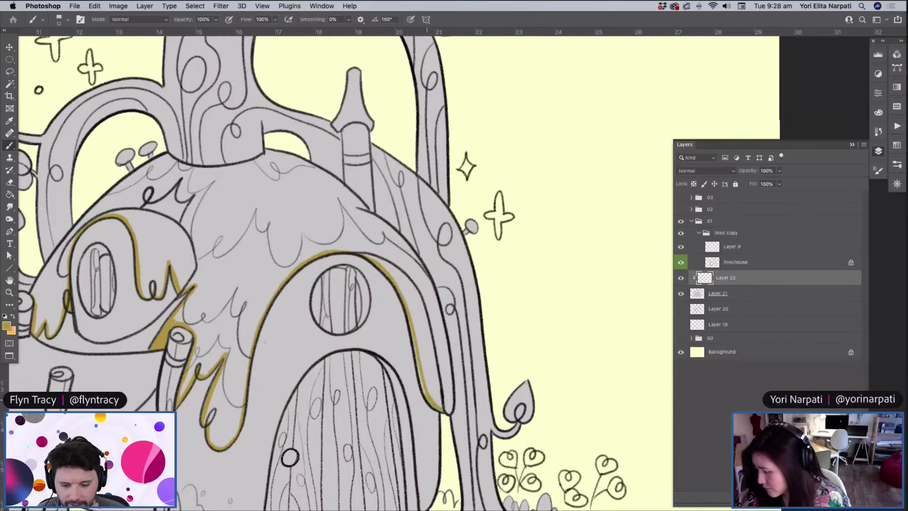
mouse_move(359, 209)
mouse_down()
mouse_move(401, 237)
mouse_move(424, 276)
mouse_move(450, 408)
mouse_up()
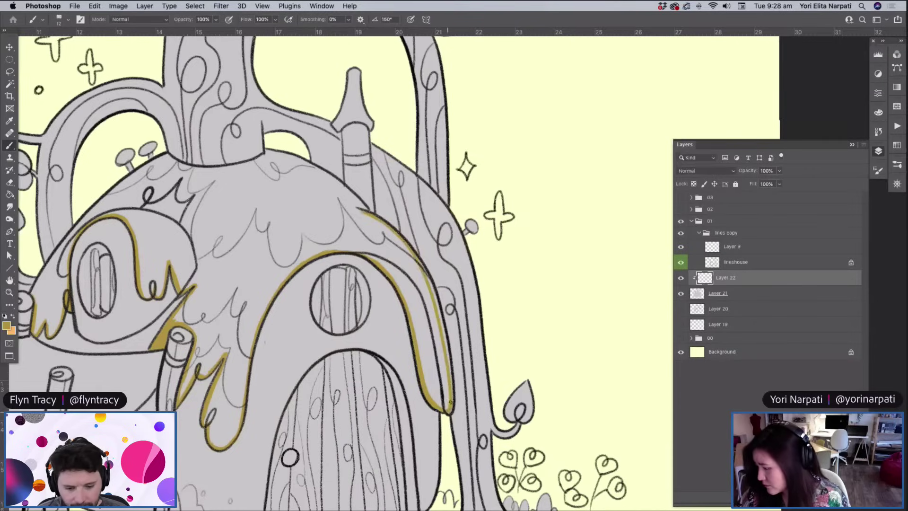
drag(423, 265, 447, 367)
drag(443, 331, 438, 315)
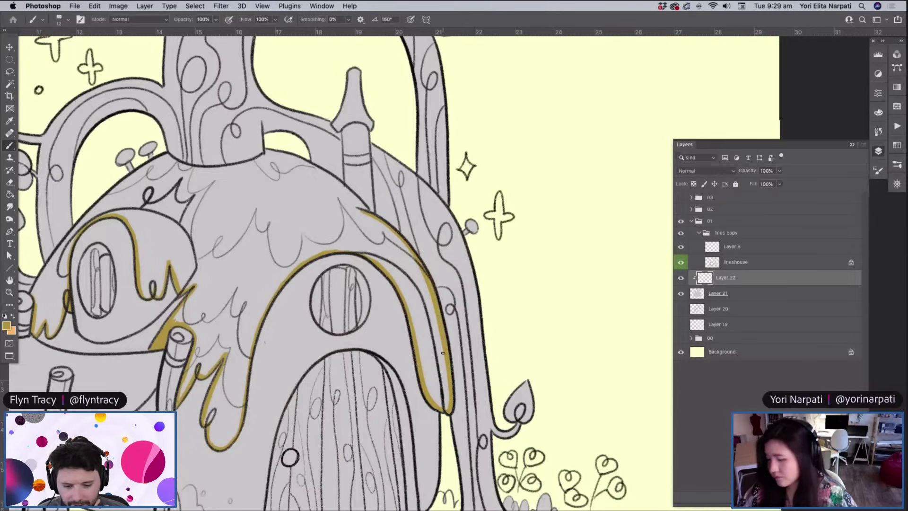
Trace the upper contour of the thatched roof in mustard on both sides of the tree trunk base
scroll(331, 260, left, 2)
scroll(331, 260, up, 1)
scroll(126, 294, left, 3)
mouse_move(125, 293)
mouse_down()
mouse_move(175, 222)
mouse_move(245, 169)
mouse_move(274, 178)
mouse_up()
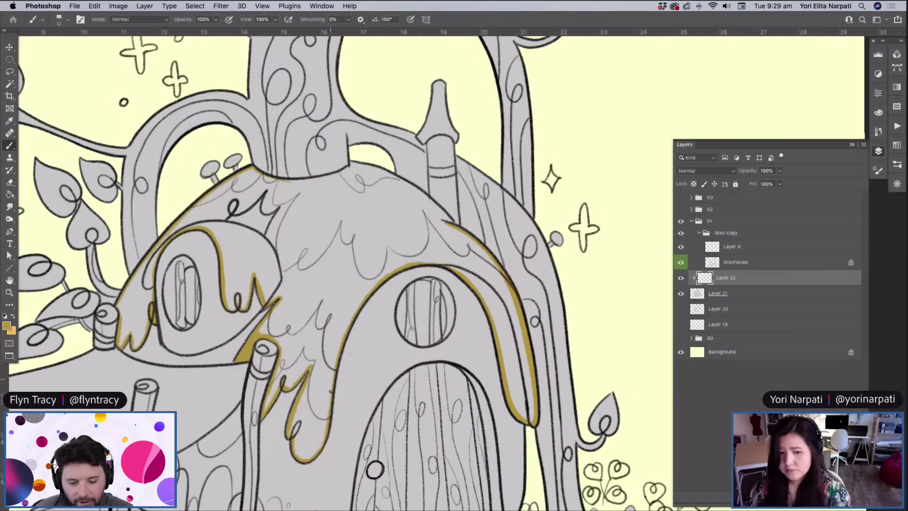
scroll(331, 265, right, 5)
scroll(331, 265, up, 3)
mouse_move(160, 244)
mouse_down()
mouse_move(249, 229)
mouse_move(289, 247)
mouse_move(335, 285)
mouse_up()
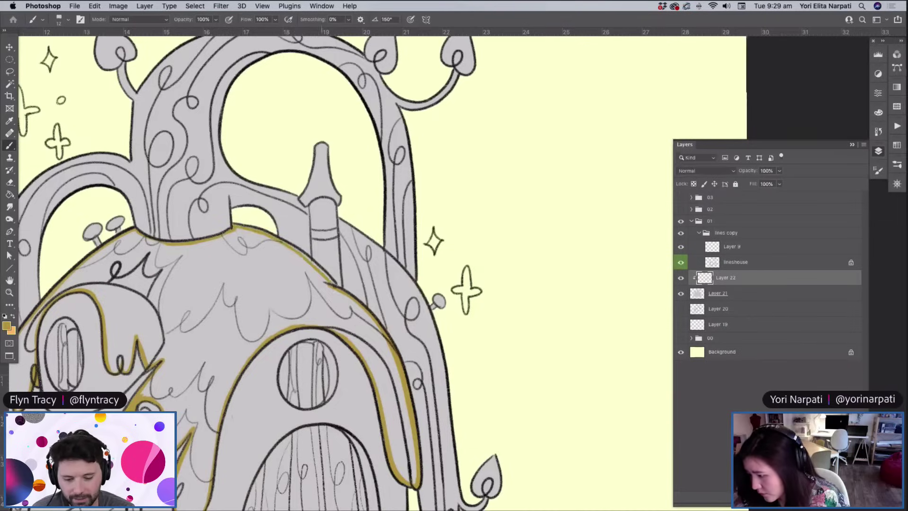
drag(308, 259, 334, 285)
drag(290, 246, 310, 260)
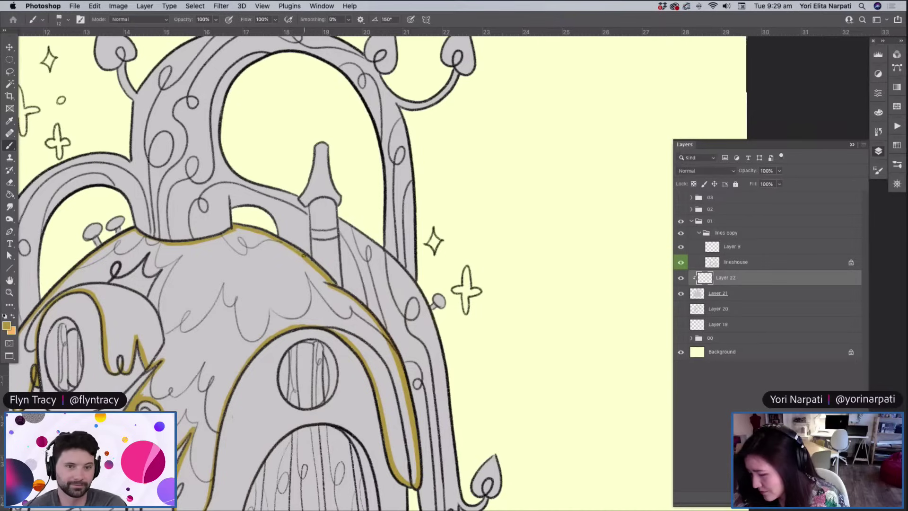
Fill the outlined thatched roof with the mustard foreground colour using the Paint Bucket
mouse_move(215, 400)
mouse_down()
mouse_move(224, 390)
mouse_move(251, 400)
mouse_move(316, 333)
mouse_move(327, 344)
mouse_up()
key(g)
click(323, 342)
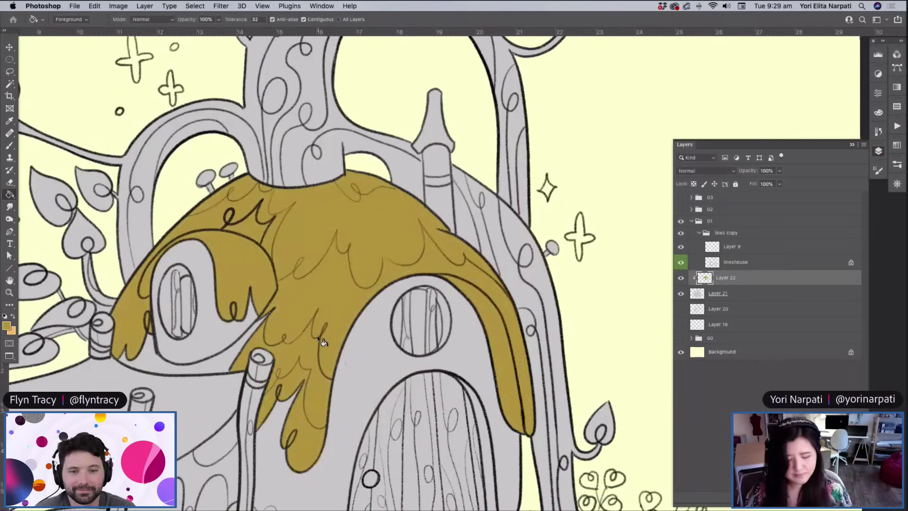
Trace the upper edge of the grass shapes at the house base below the awning with a mustard brush
key(b)
drag(351, 350, 364, 334)
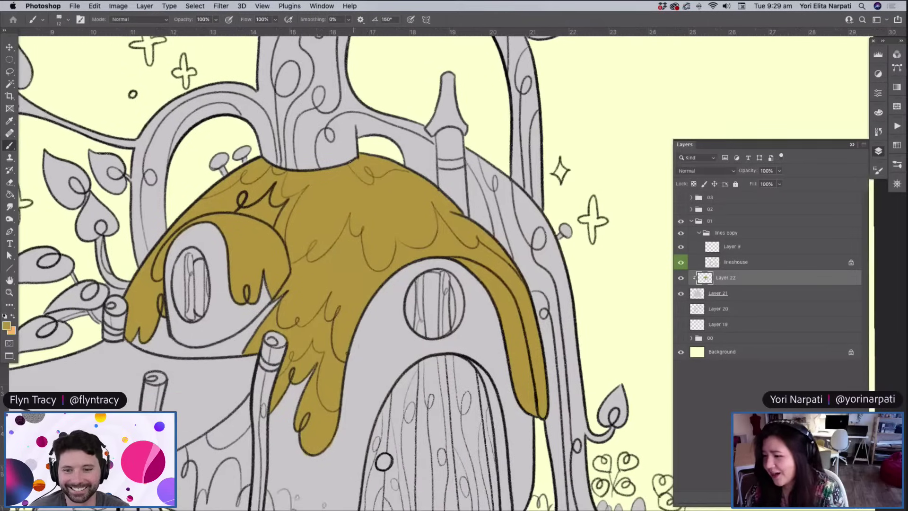
scroll(342, 357, down, 6)
scroll(342, 357, left, 2)
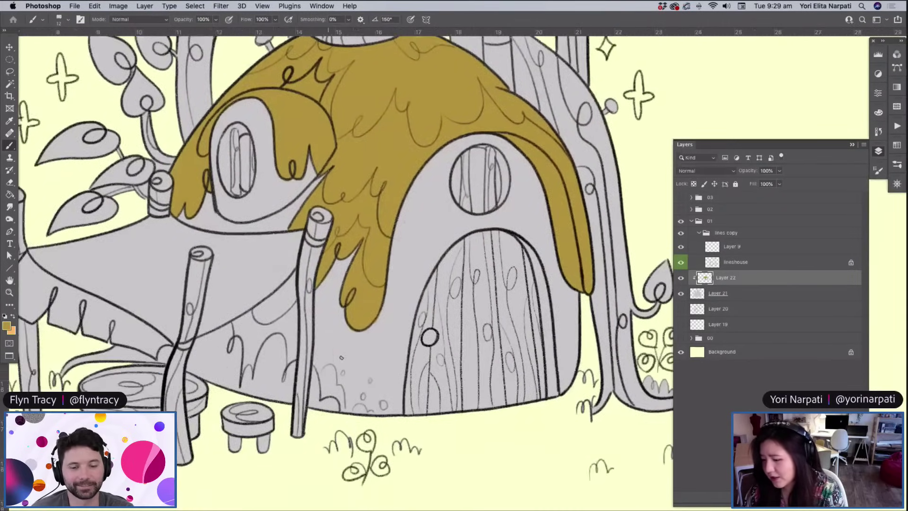
scroll(346, 344, up, 2)
scroll(347, 344, left, 1)
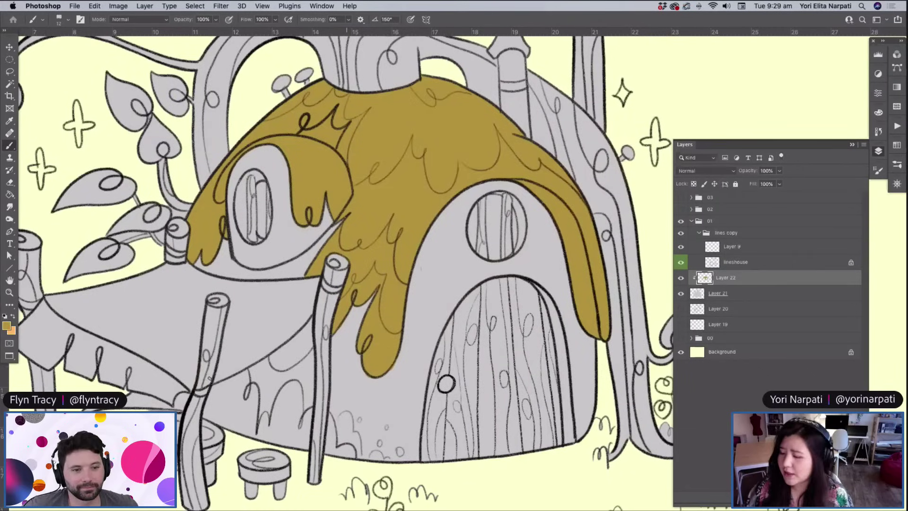
mouse_move(202, 416)
mouse_down()
mouse_move(210, 387)
mouse_move(238, 375)
mouse_up()
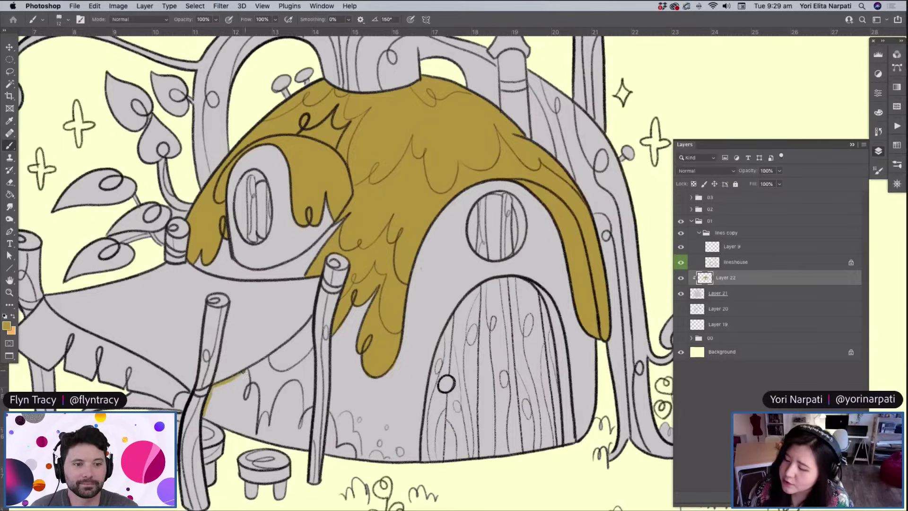
mouse_move(246, 372)
mouse_down()
mouse_move(253, 436)
mouse_move(256, 409)
mouse_move(257, 435)
mouse_move(284, 386)
mouse_move(281, 399)
mouse_move(289, 382)
mouse_move(284, 390)
mouse_move(294, 382)
mouse_move(299, 393)
mouse_move(291, 367)
mouse_move(301, 426)
mouse_move(311, 410)
mouse_move(308, 445)
mouse_up()
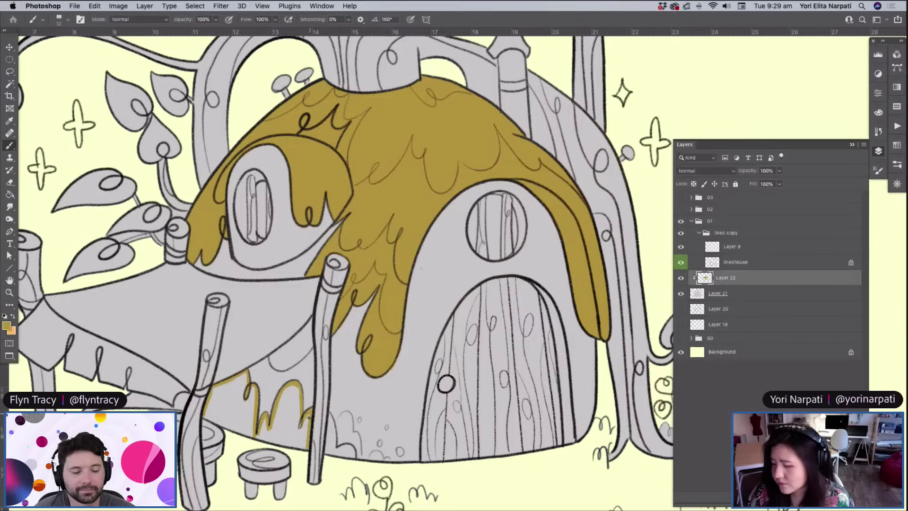
Close the grass outline along the bottom edge of the house and around the small tuft right of the awning post
drag(208, 416, 236, 431)
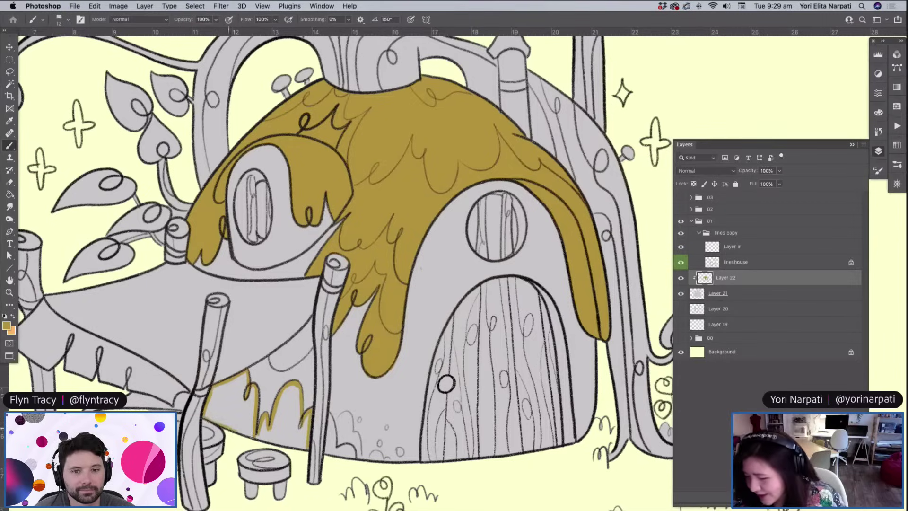
mouse_move(237, 431)
mouse_down()
mouse_move(305, 448)
mouse_move(326, 416)
mouse_move(326, 453)
mouse_up()
drag(332, 420, 333, 433)
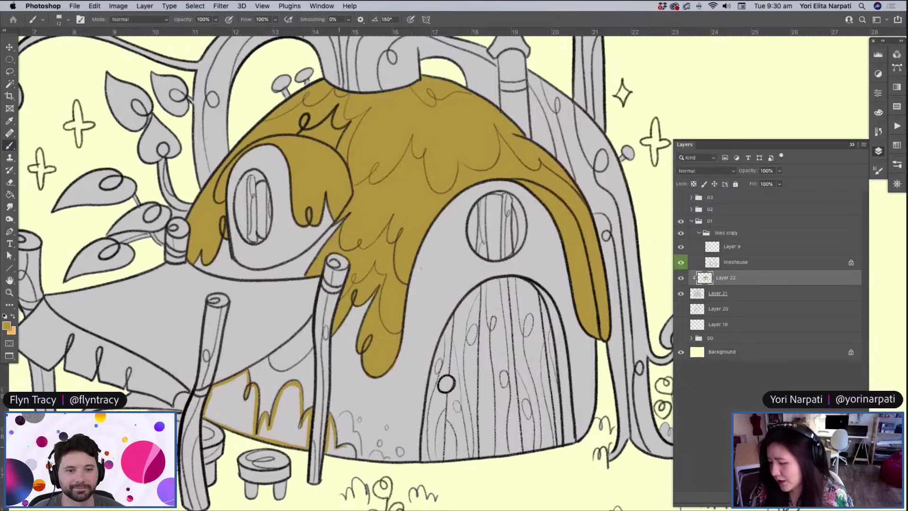
mouse_move(351, 447)
mouse_down()
mouse_move(354, 456)
mouse_move(328, 453)
mouse_up()
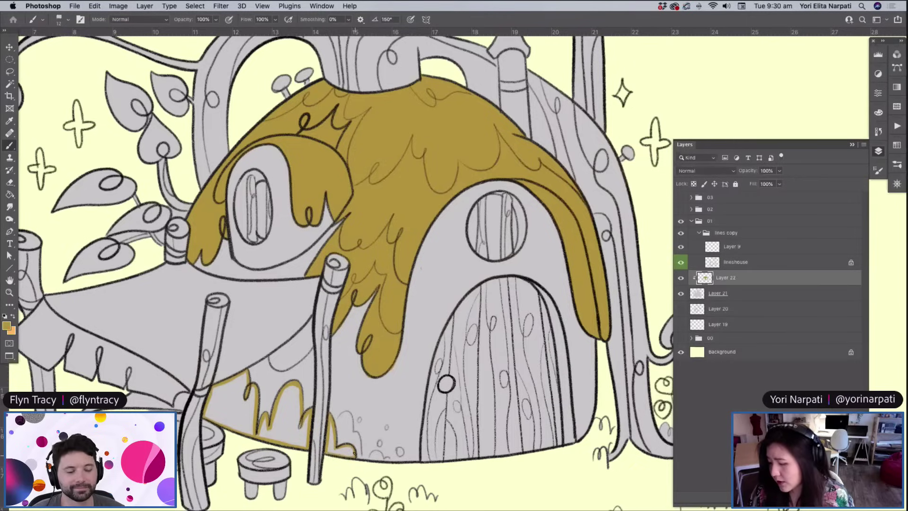
Fill the outlined grass areas at the house base with mustard using the Paint Bucket
key(g)
click(284, 418)
click(232, 407)
click(340, 440)
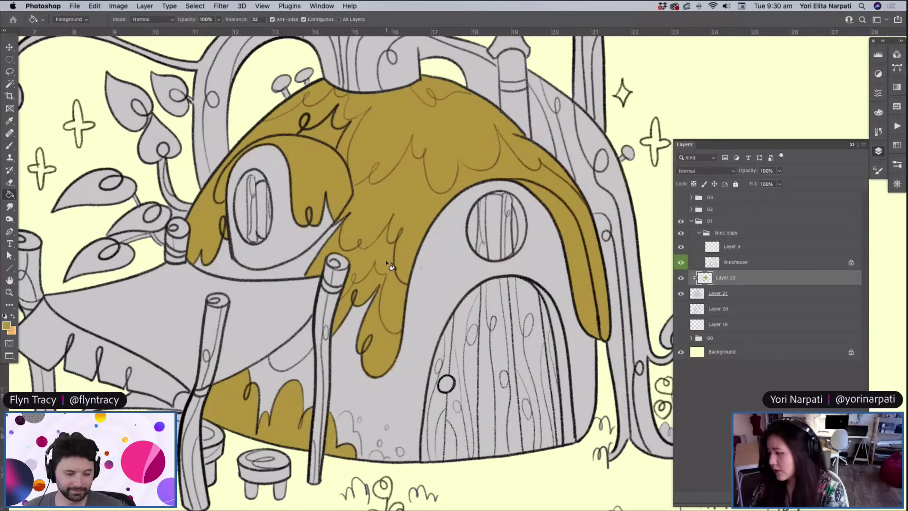
Outline the three clustered leaves left of the tree and the upright heart-shaped leaf on the branch in mustard with the brush
scroll(392, 266, down, 2)
scroll(391, 266, up, 2)
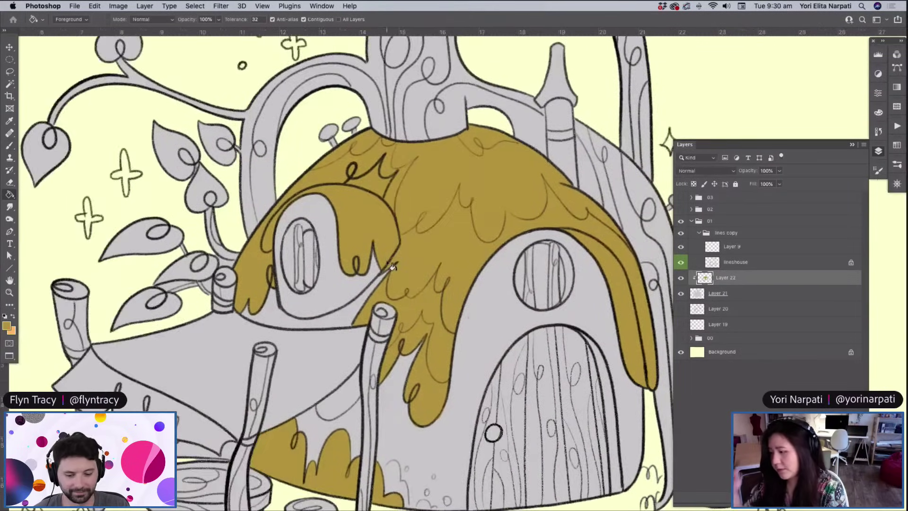
scroll(392, 266, down, 3)
key(b)
scroll(391, 266, up, 2)
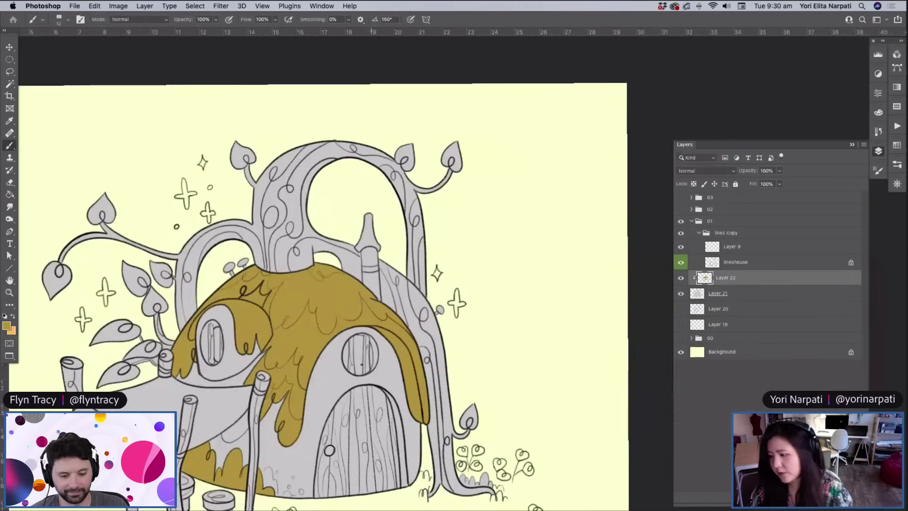
scroll(279, 377, up, 4)
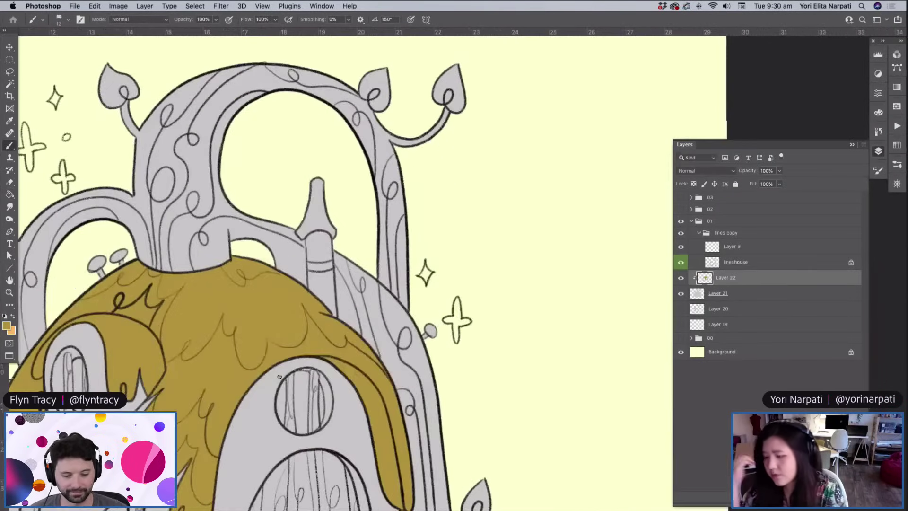
scroll(198, 307, down, 2)
scroll(198, 307, up, 2)
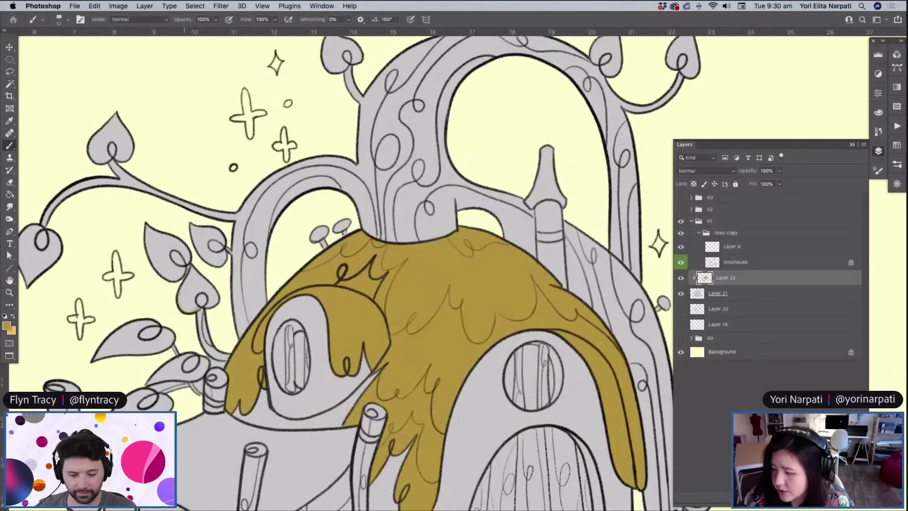
mouse_move(192, 264)
mouse_down()
mouse_move(206, 282)
mouse_move(194, 310)
mouse_up()
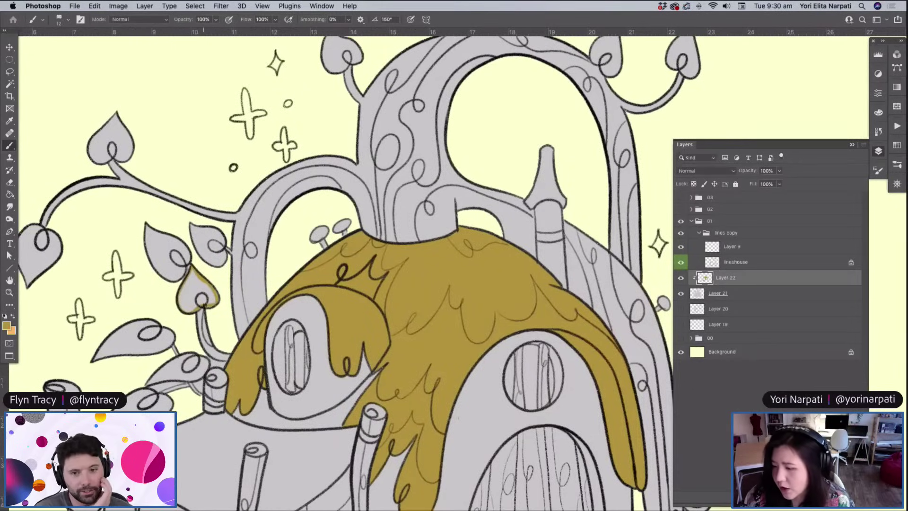
mouse_move(146, 224)
mouse_down()
mouse_move(156, 269)
mouse_move(175, 280)
mouse_move(184, 268)
mouse_move(145, 224)
mouse_move(161, 234)
mouse_move(192, 222)
mouse_move(203, 256)
mouse_move(224, 260)
mouse_move(218, 229)
mouse_move(188, 222)
mouse_up()
mouse_move(112, 151)
mouse_down()
mouse_move(90, 159)
mouse_move(94, 131)
mouse_move(116, 111)
mouse_move(131, 151)
mouse_move(114, 156)
mouse_up()
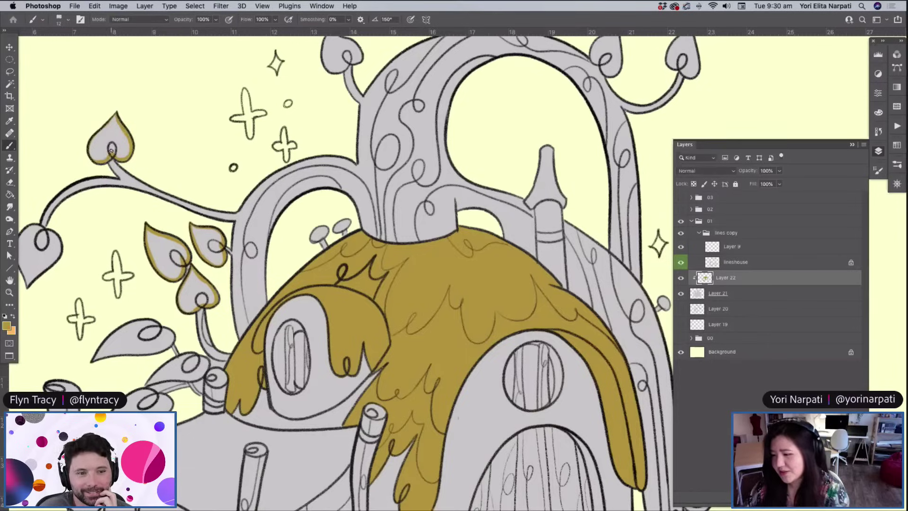
Outline the upper long side leaf and the heart-shaped leaf hanging from the branch tip in mustard
scroll(111, 150, left, 5)
mouse_move(260, 355)
mouse_down()
mouse_move(286, 330)
mouse_move(275, 335)
mouse_move(334, 335)
mouse_up()
mouse_move(256, 358)
mouse_down()
mouse_move(306, 352)
mouse_move(336, 337)
mouse_up()
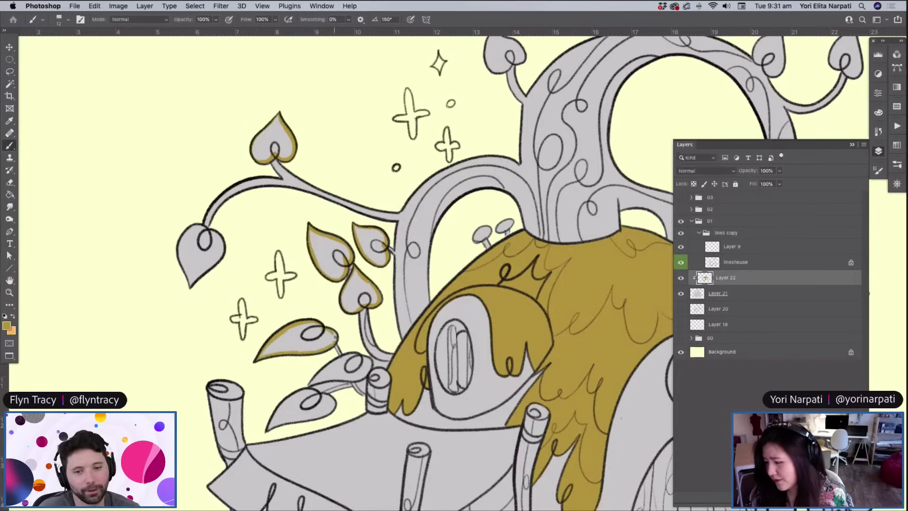
mouse_move(190, 286)
mouse_down()
mouse_move(223, 250)
mouse_move(208, 230)
mouse_move(180, 236)
mouse_move(178, 263)
mouse_move(189, 284)
mouse_move(195, 227)
mouse_move(205, 227)
mouse_up()
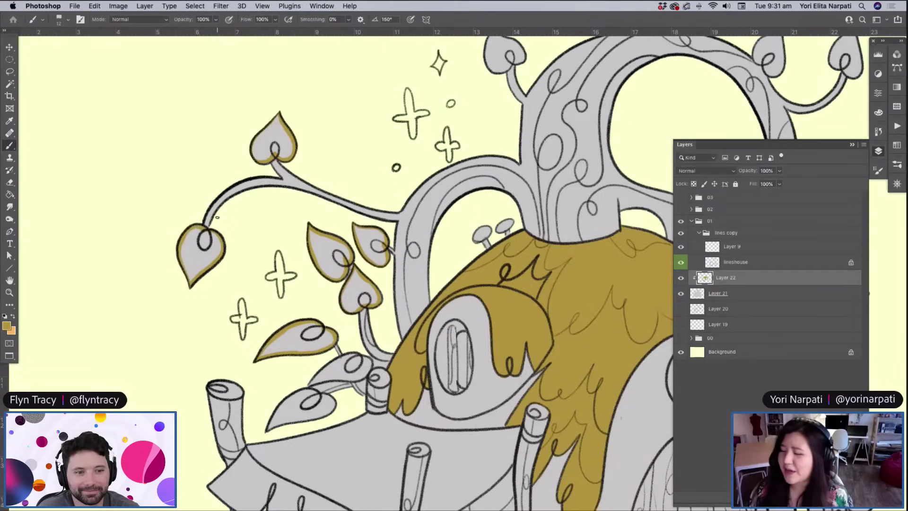
Outline the two remaining long leaves just above the awning in mustard
drag(268, 428, 309, 388)
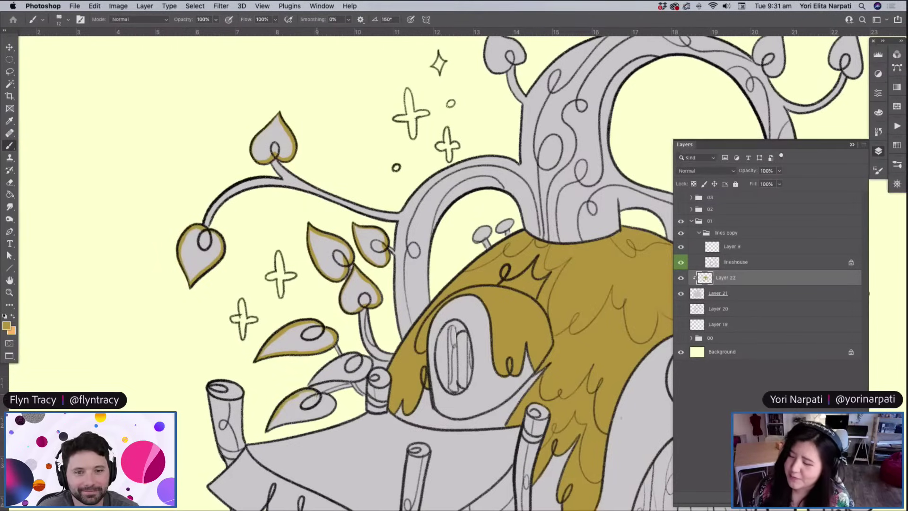
drag(331, 395, 328, 411)
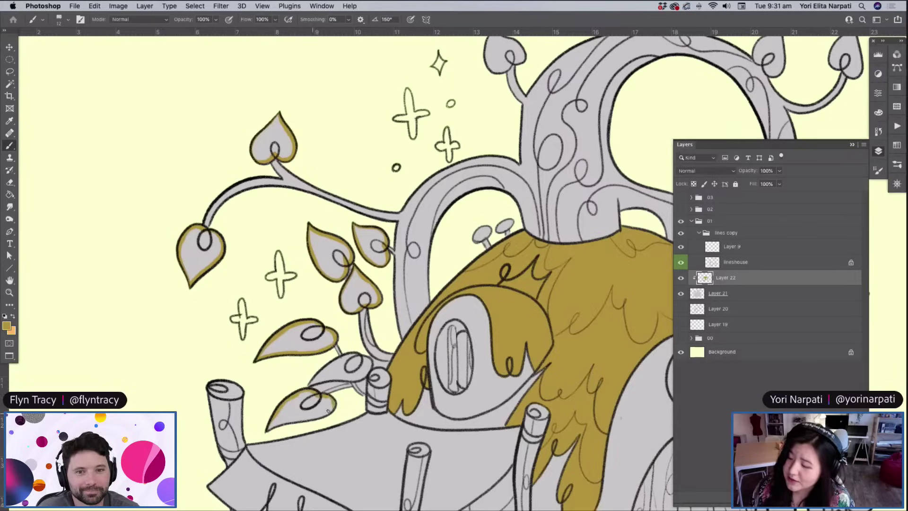
drag(268, 429, 329, 411)
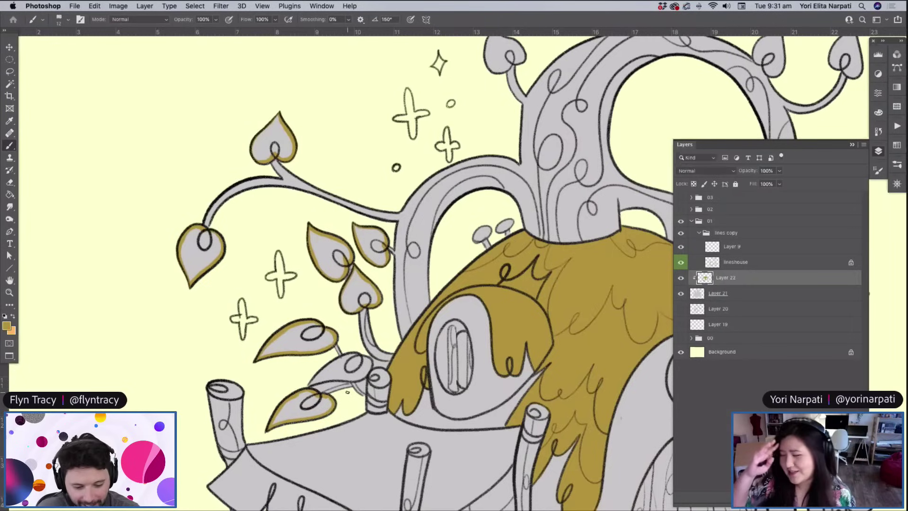
mouse_move(316, 379)
mouse_down()
mouse_move(338, 359)
mouse_move(366, 354)
mouse_move(330, 383)
mouse_move(370, 364)
mouse_up()
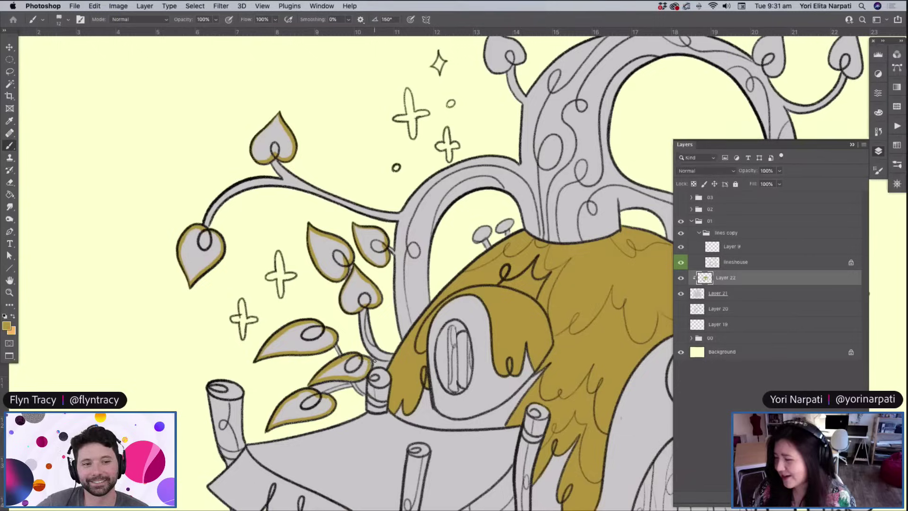
Outline the three heart-shaped leaves around the top of the large tree arch in mustard with the brush
scroll(373, 360, up, 5)
scroll(374, 360, right, 4)
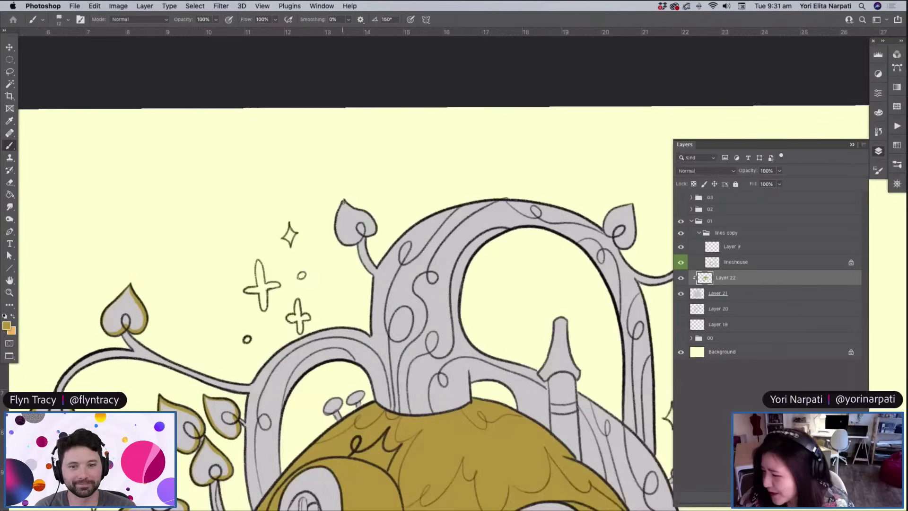
mouse_move(344, 200)
mouse_down()
mouse_move(337, 239)
mouse_move(360, 241)
mouse_move(374, 226)
mouse_move(344, 201)
mouse_up()
scroll(376, 205, right, 8)
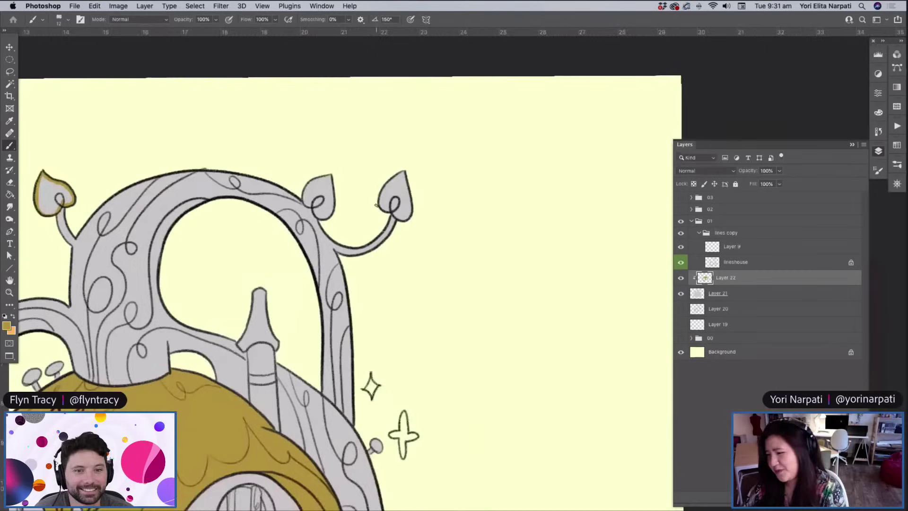
mouse_move(404, 221)
mouse_down()
mouse_move(401, 196)
mouse_move(420, 193)
mouse_move(429, 228)
mouse_move(414, 235)
mouse_move(412, 226)
mouse_up()
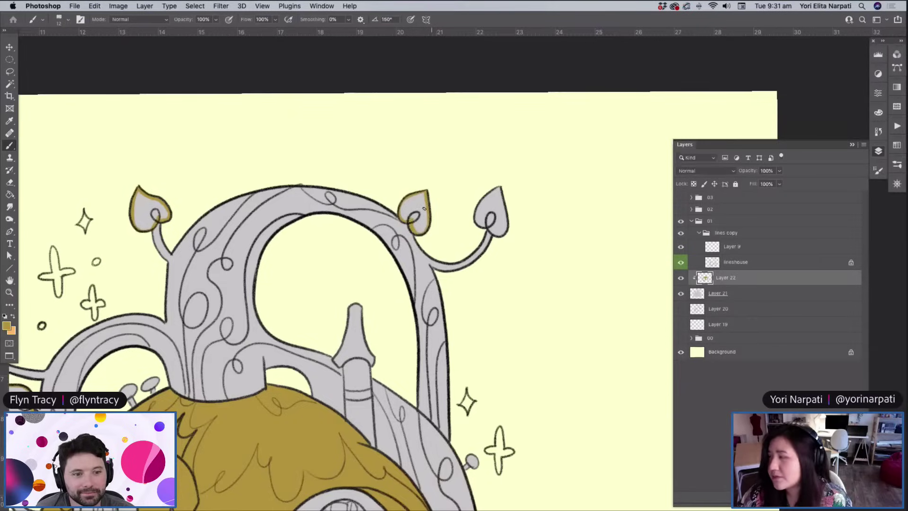
mouse_move(489, 225)
mouse_down()
mouse_move(478, 211)
mouse_move(501, 185)
mouse_move(506, 226)
mouse_move(499, 236)
mouse_move(490, 223)
mouse_up()
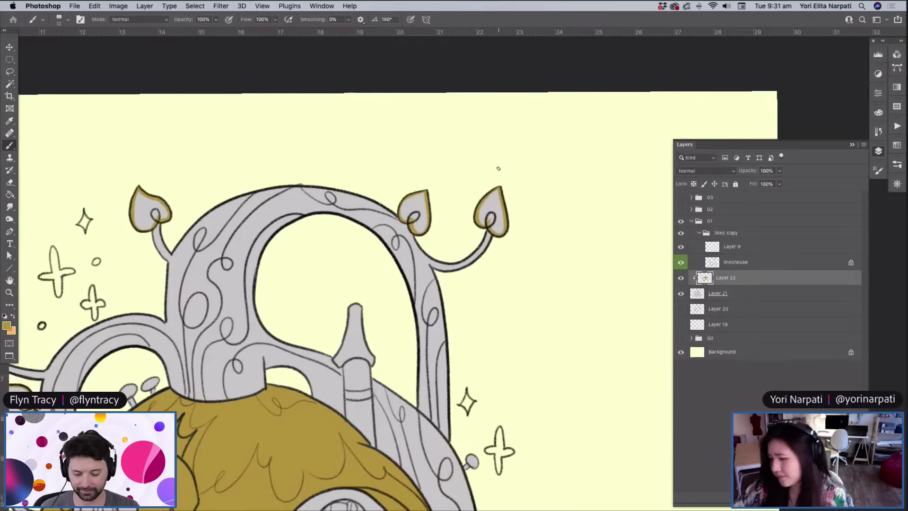
Fill the three outlined leaves around the top of the large arch with mustard using the Paint Bucket
key(g)
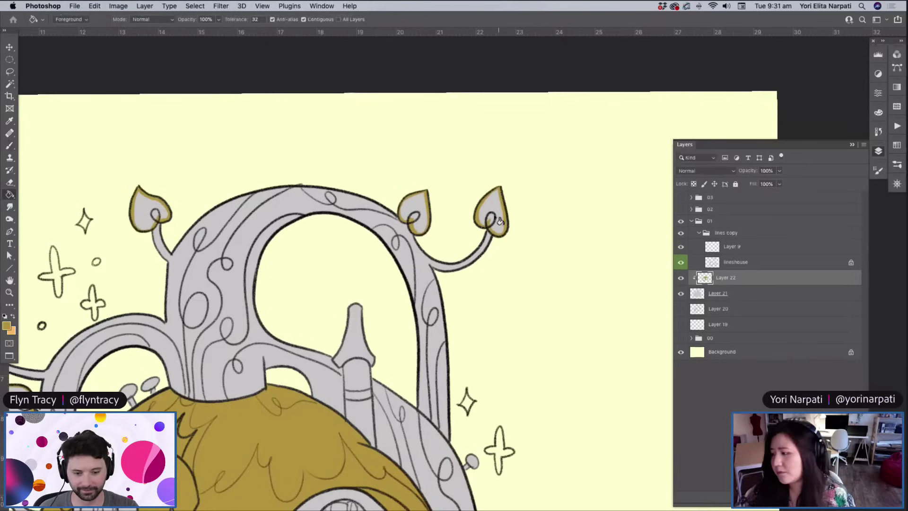
click(493, 206)
click(416, 204)
click(163, 212)
Fill the outlined leaves on the left branches and above the awning with mustard using the Paint Bucket
scroll(168, 215, left, 5)
scroll(331, 279, left, 10)
scroll(331, 279, down, 5)
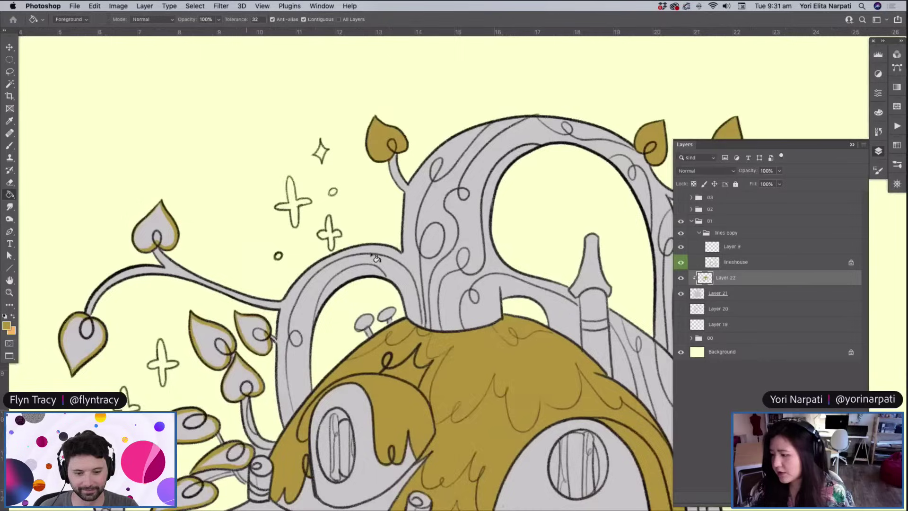
click(353, 310)
click(310, 350)
click(188, 266)
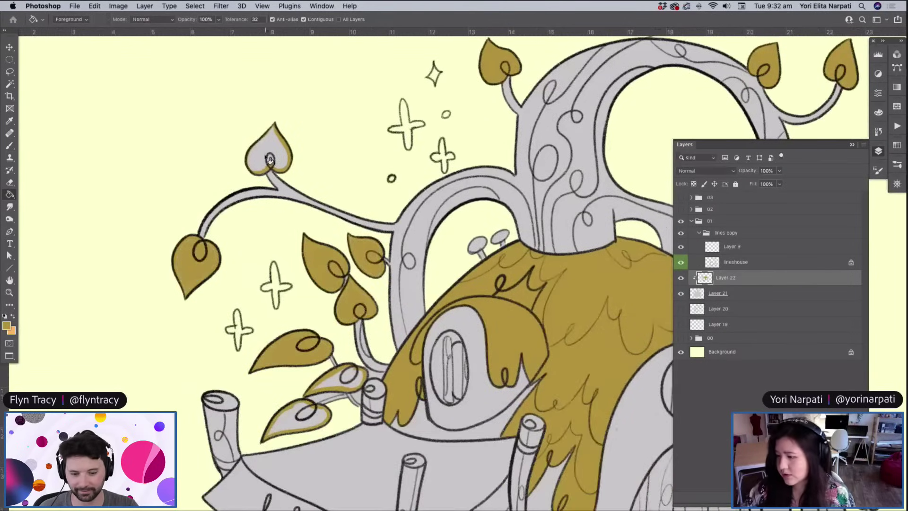
click(271, 159)
click(322, 406)
click(364, 374)
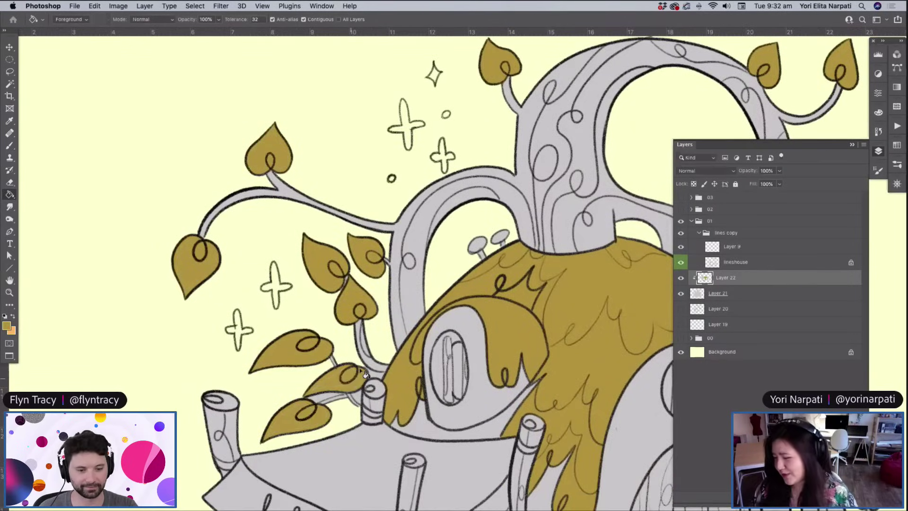
Outline the small leaf low on the right trunk in mustard and fill it with the Paint Bucket
scroll(364, 373, right, 8)
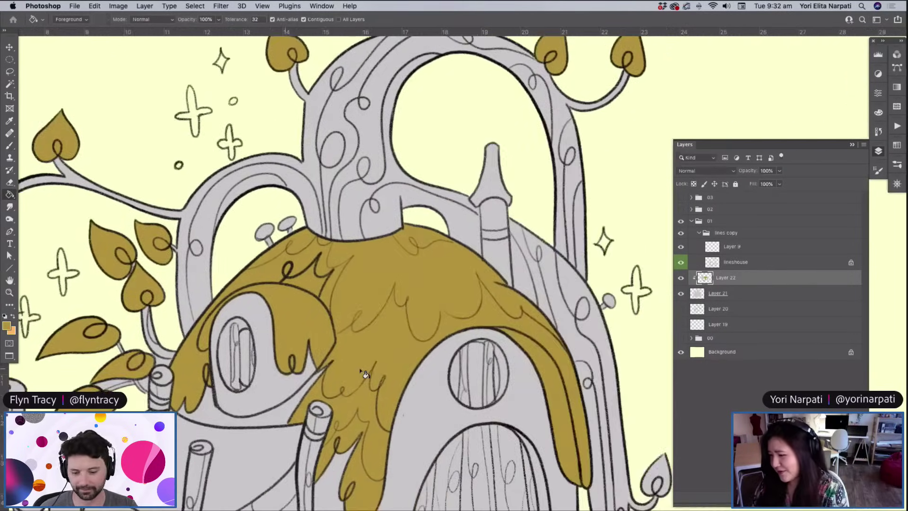
scroll(364, 374, down, 10)
scroll(364, 373, up, 6)
scroll(364, 374, right, 5)
key(b)
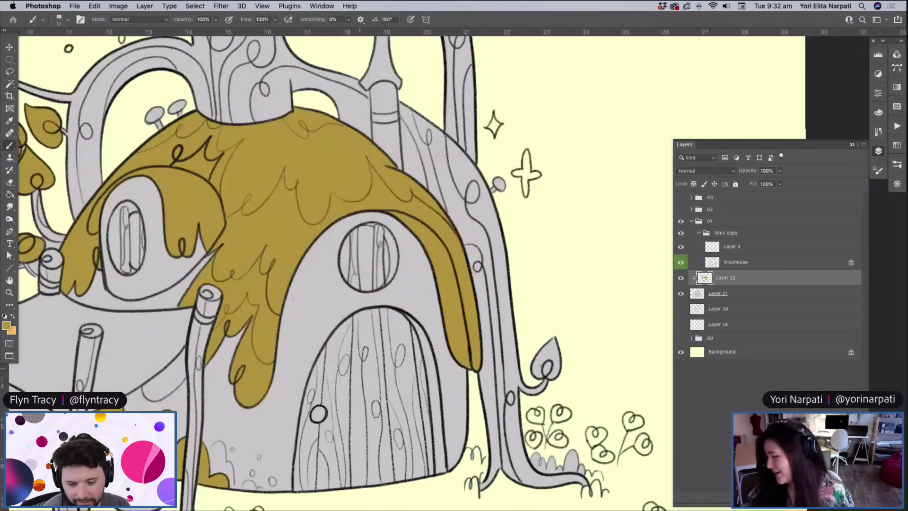
mouse_move(539, 377)
mouse_down()
mouse_move(534, 358)
mouse_move(555, 336)
mouse_move(558, 376)
mouse_up()
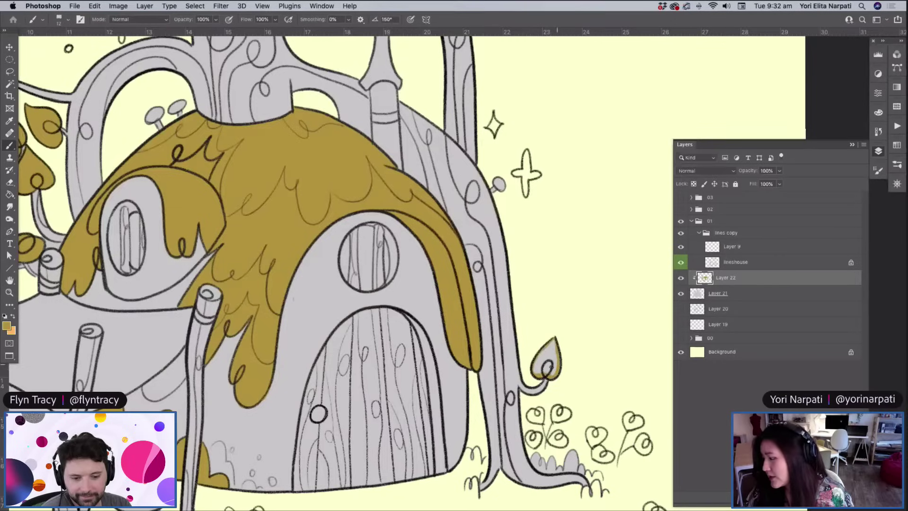
key(g)
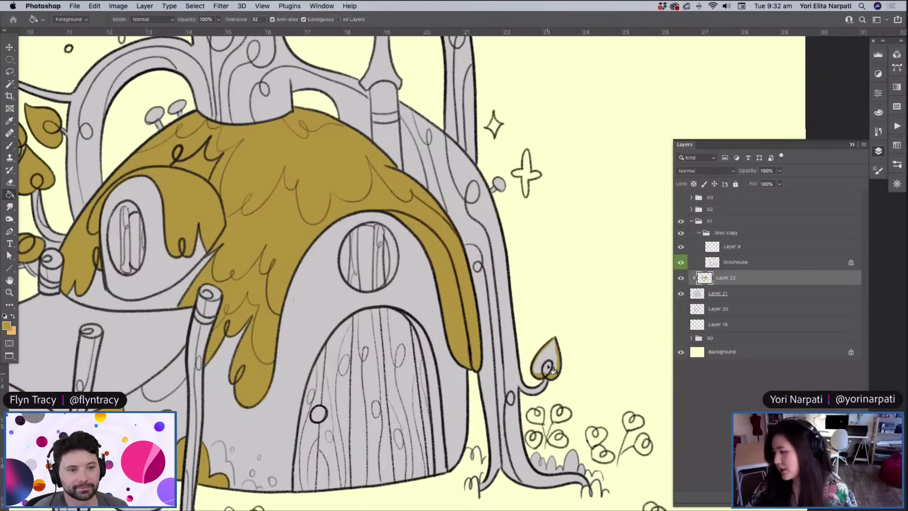
click(553, 367)
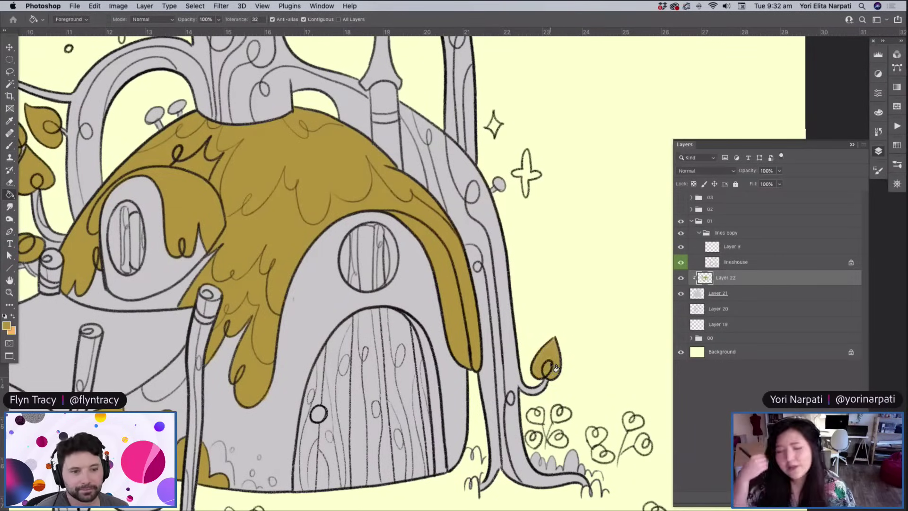
Add a new clipped layer between the grey base layer and the mustard layer
key(b)
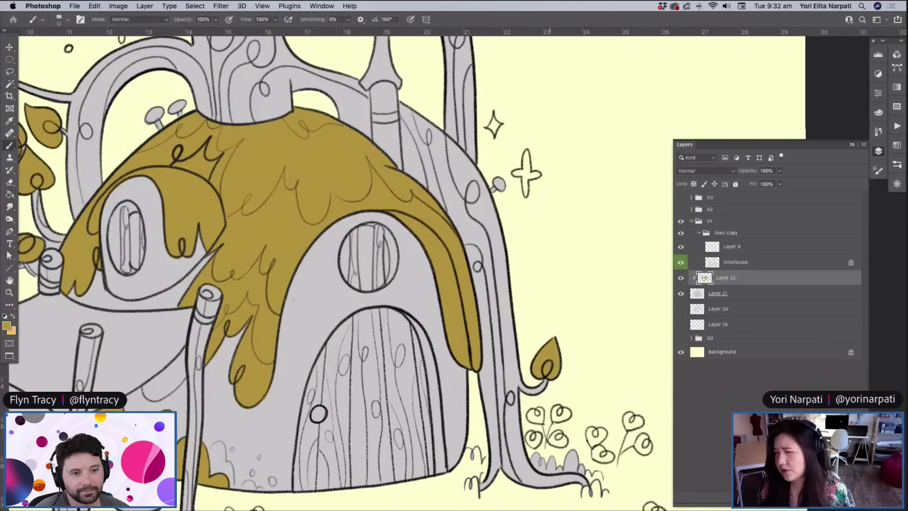
scroll(550, 362, left, 5)
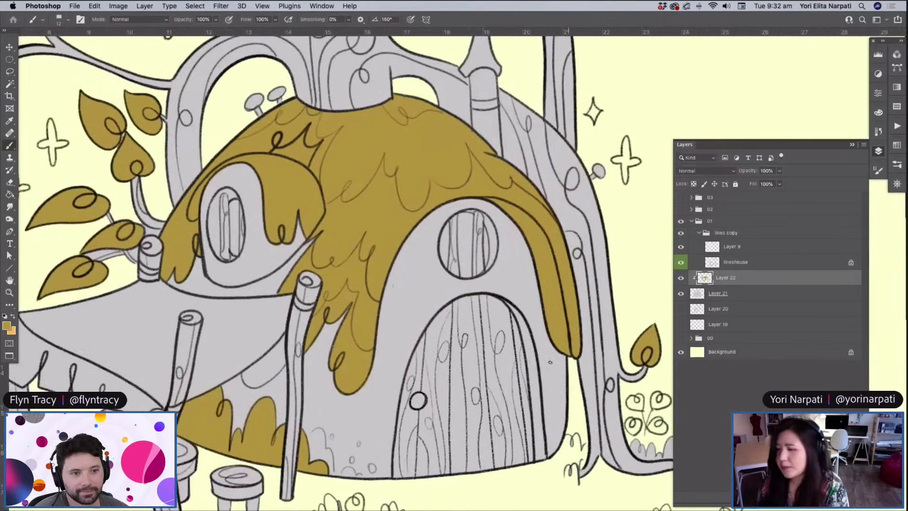
scroll(550, 362, right, 2)
scroll(550, 363, down, 3)
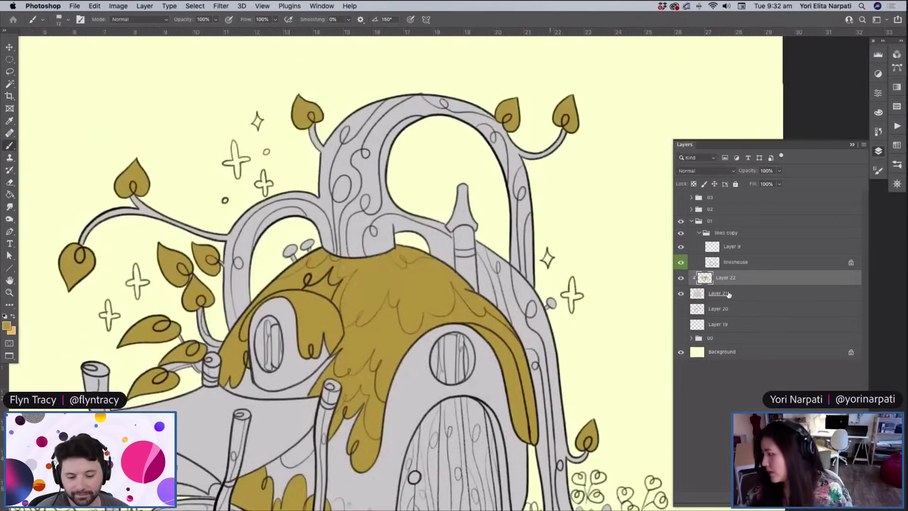
key(alt+bracketleft)
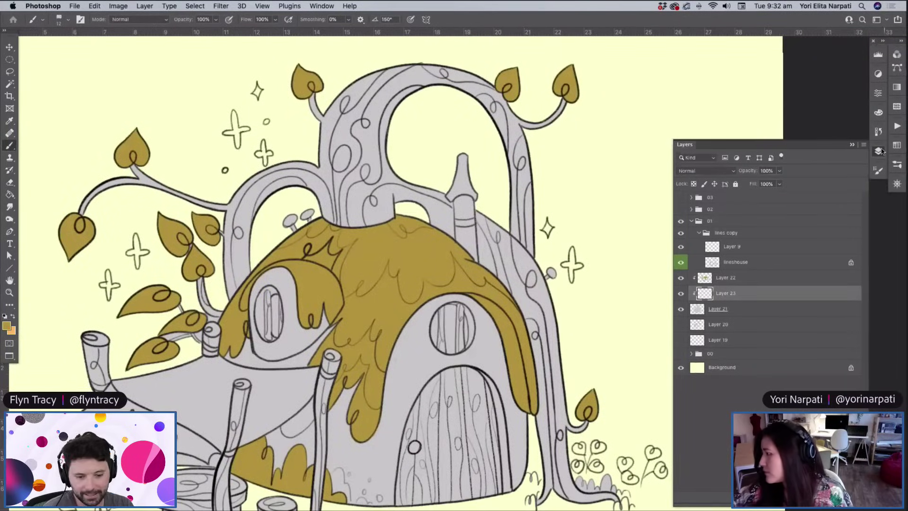
Set the foreground colour to a reddish brown with Lab values 42, 27, 37
click(878, 151)
click(878, 113)
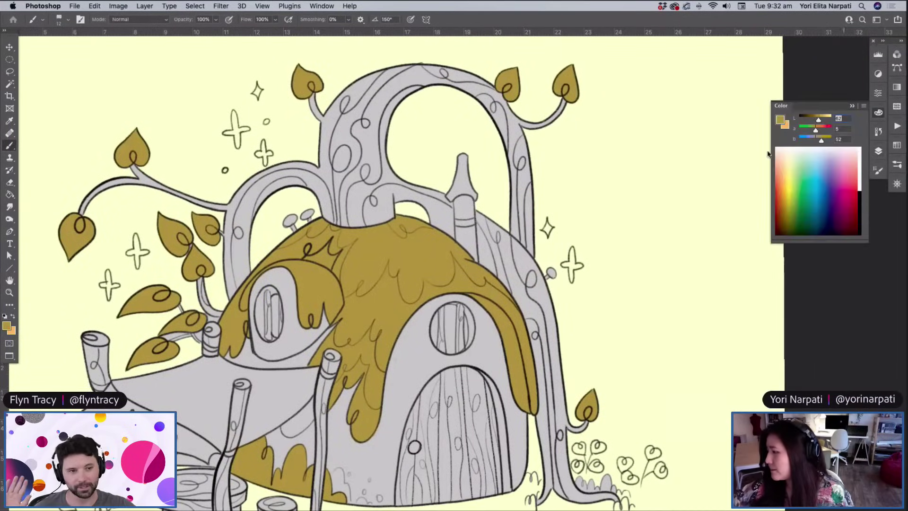
click(780, 120)
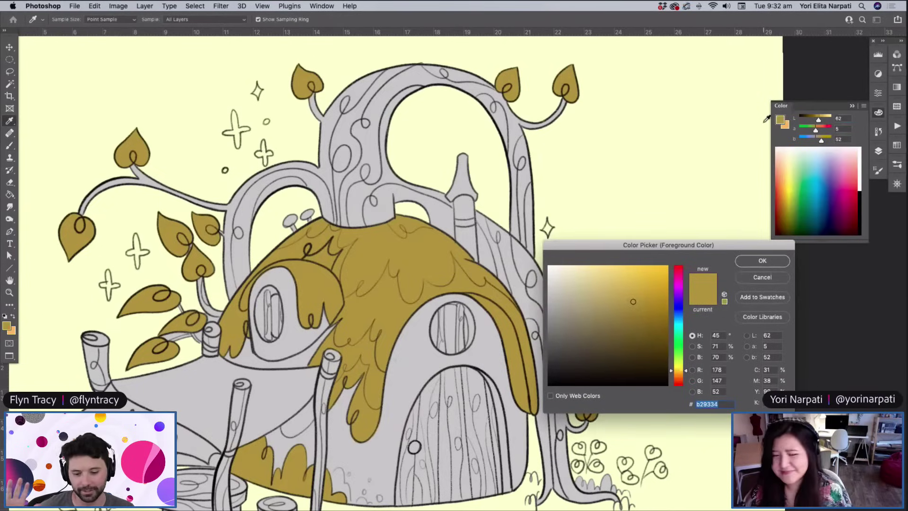
click(677, 379)
drag(625, 302, 636, 314)
click(763, 260)
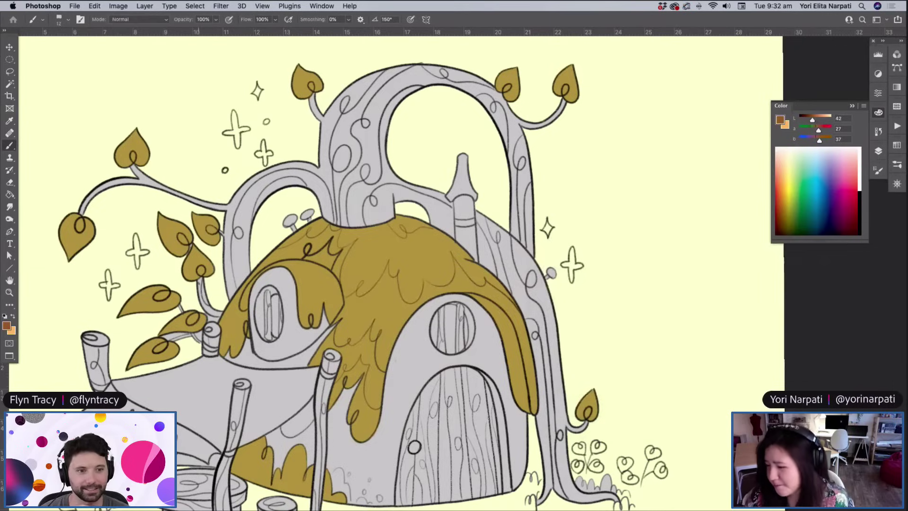
Outline the left tree arch, the upper leaf stem and the adjoining left branches in brown with the brush
mouse_move(200, 280)
mouse_down()
mouse_move(221, 314)
mouse_move(207, 308)
mouse_move(199, 281)
mouse_up()
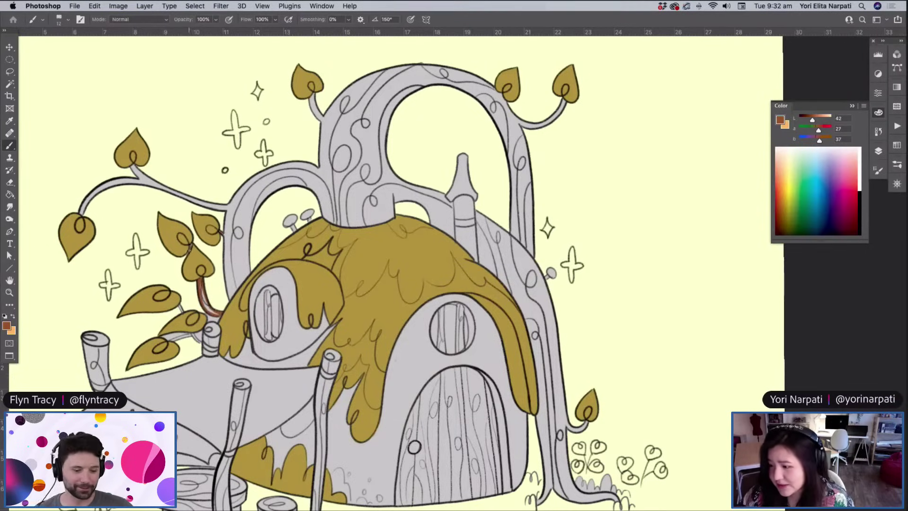
mouse_move(224, 234)
mouse_down()
mouse_move(227, 291)
mouse_move(253, 270)
mouse_move(231, 295)
mouse_move(265, 260)
mouse_move(248, 252)
mouse_move(250, 220)
mouse_move(275, 190)
mouse_move(302, 185)
mouse_move(320, 203)
mouse_up()
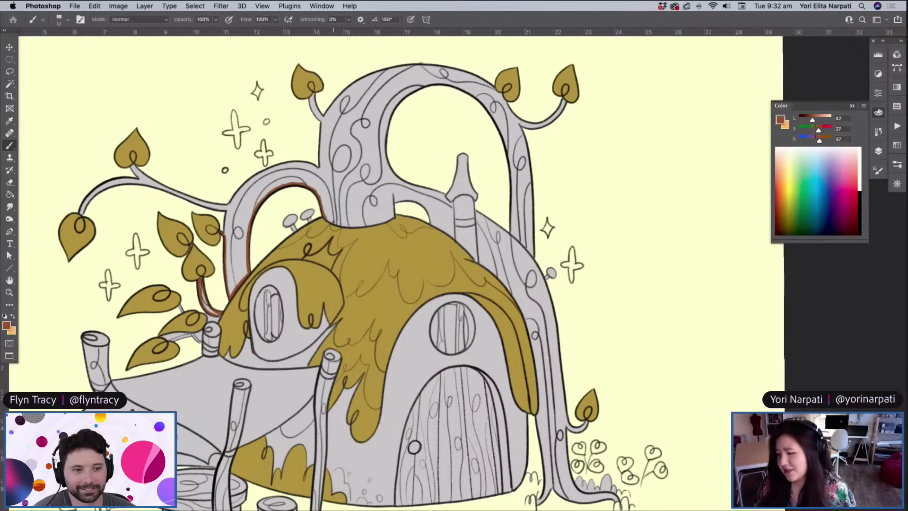
mouse_move(320, 167)
mouse_down()
mouse_move(324, 122)
mouse_move(313, 94)
mouse_move(317, 121)
mouse_move(324, 116)
mouse_up()
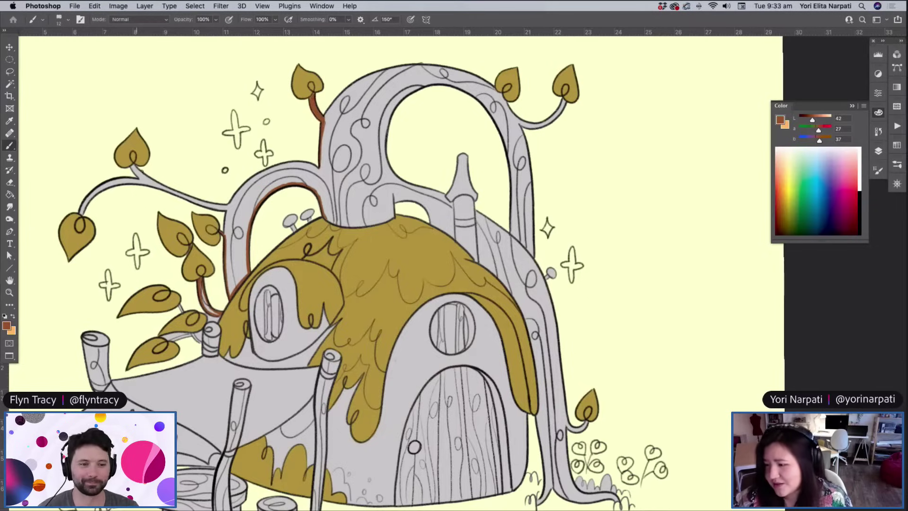
mouse_move(136, 170)
mouse_down()
mouse_move(221, 206)
mouse_move(202, 203)
mouse_move(209, 209)
mouse_move(227, 201)
mouse_move(228, 282)
mouse_move(270, 172)
mouse_move(318, 166)
mouse_up()
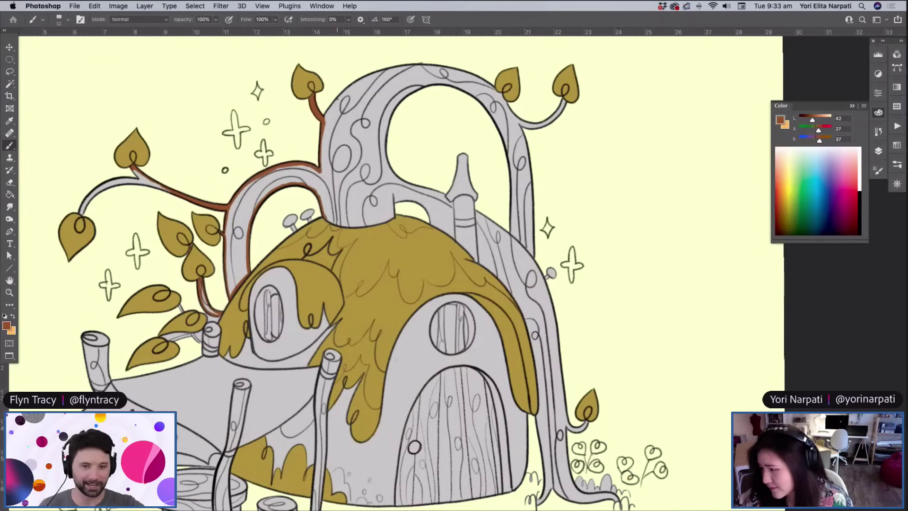
Enlarge the brush, paint the left leaf branches solid brown, and undo the stray stroke on the left arch
right_click(97, 142)
drag(148, 60, 158, 60)
key(Return)
mouse_move(83, 211)
mouse_down()
mouse_move(101, 183)
mouse_move(146, 179)
mouse_move(135, 172)
mouse_move(170, 194)
mouse_up()
drag(198, 287, 218, 313)
mouse_move(233, 261)
mouse_down()
mouse_move(228, 270)
mouse_move(241, 257)
mouse_up()
key(super+z)
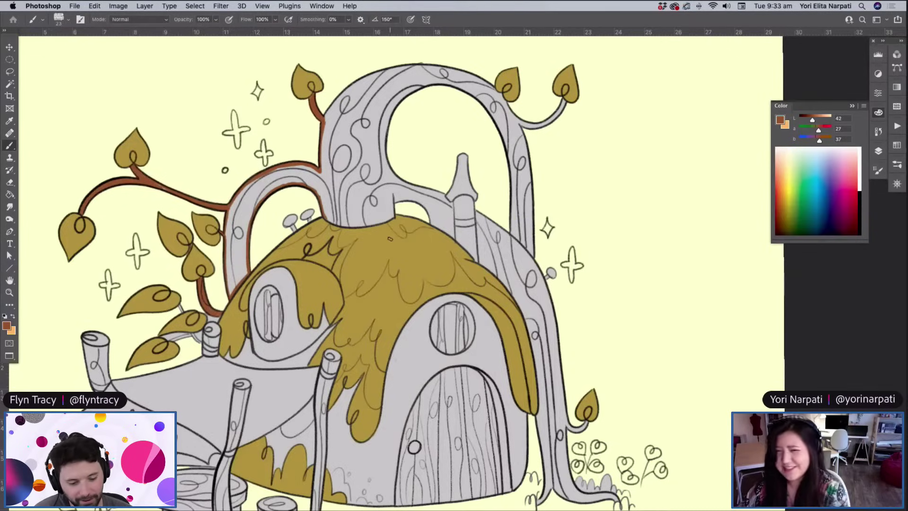
Rotate the canvas and outline the trunk base, small arch, bark edges beside the chimney and large arch's inner edge in brown
scroll(390, 238, right, 5)
drag(390, 239, 353, 255)
scroll(283, 270, up, 3)
mouse_move(264, 279)
mouse_down()
mouse_move(280, 319)
mouse_move(307, 337)
mouse_move(325, 327)
mouse_move(339, 351)
mouse_move(333, 378)
mouse_move(329, 366)
mouse_up()
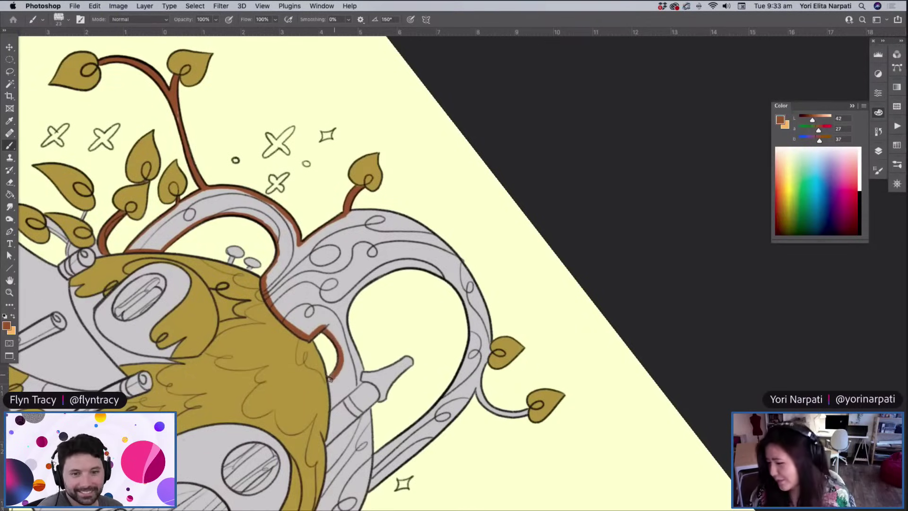
mouse_move(330, 396)
mouse_down()
mouse_move(361, 369)
mouse_move(346, 332)
mouse_move(371, 278)
mouse_move(418, 265)
mouse_move(404, 269)
mouse_move(425, 268)
mouse_move(452, 283)
mouse_move(469, 327)
mouse_move(461, 369)
mouse_move(416, 426)
mouse_move(374, 455)
mouse_up()
mouse_move(368, 409)
mouse_down()
mouse_move(371, 453)
mouse_move(369, 407)
mouse_up()
drag(329, 445, 374, 409)
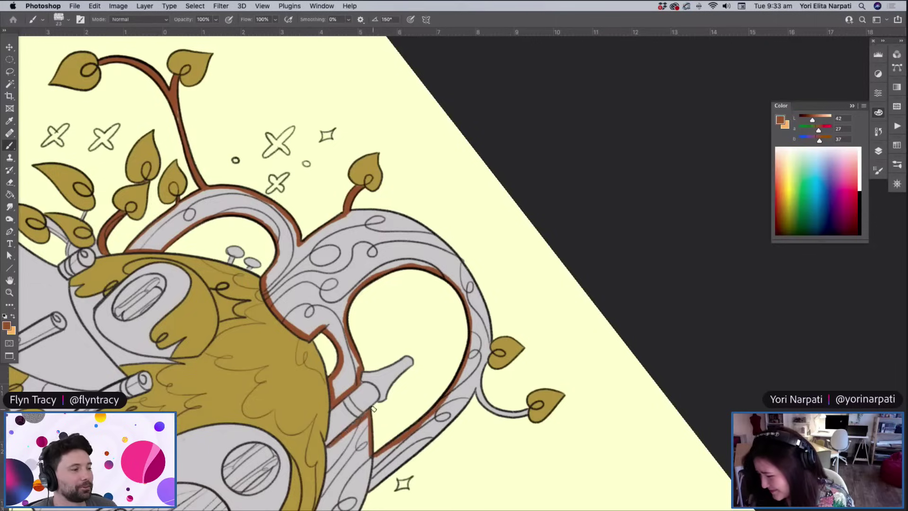
Outline the outer edge of the large arch in brown and paint the curled leaf stem on its right side
scroll(388, 403, down, 2)
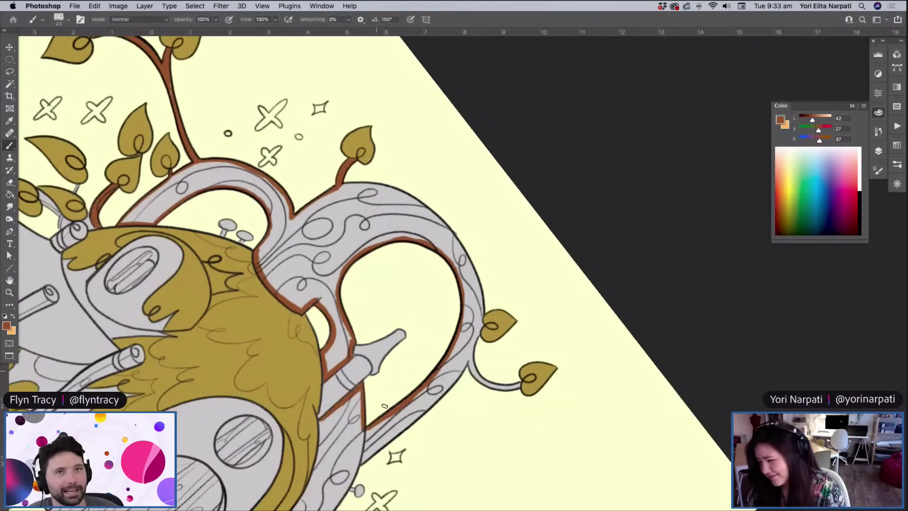
scroll(385, 406, down, 5)
scroll(384, 405, left, 4)
scroll(429, 269, up, 6)
scroll(429, 268, right, 6)
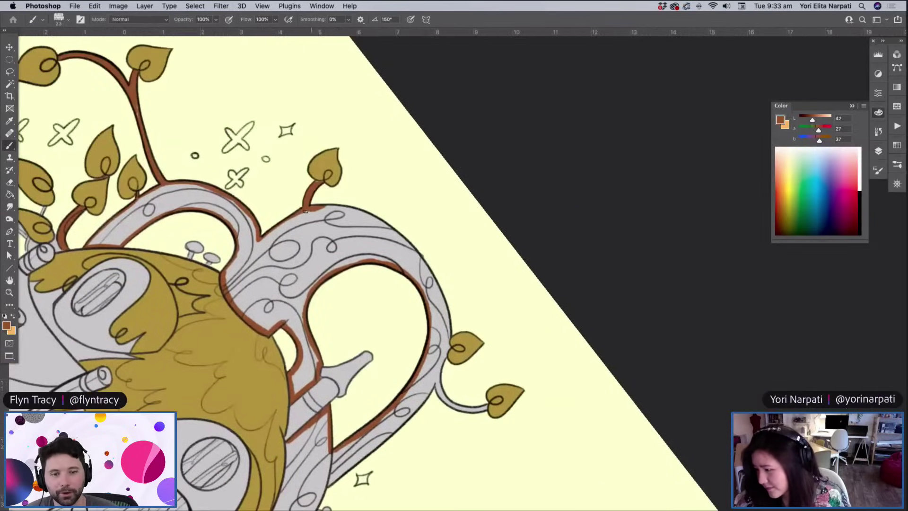
mouse_move(329, 205)
mouse_down()
mouse_move(399, 230)
mouse_move(435, 292)
mouse_move(418, 252)
mouse_move(440, 289)
mouse_move(447, 334)
mouse_move(448, 323)
mouse_move(437, 396)
mouse_move(450, 414)
mouse_move(451, 404)
mouse_move(483, 410)
mouse_up()
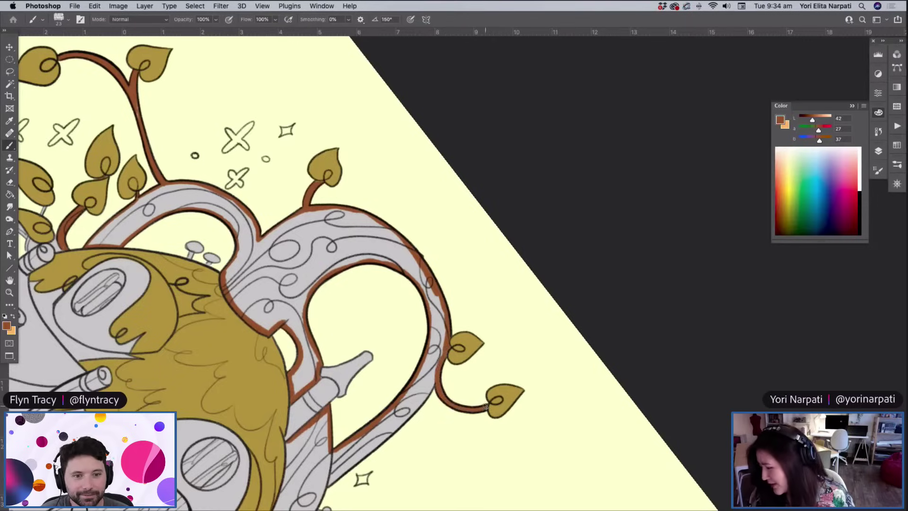
mouse_move(337, 480)
mouse_down()
mouse_move(415, 411)
mouse_move(395, 429)
mouse_move(429, 392)
mouse_move(435, 372)
mouse_up()
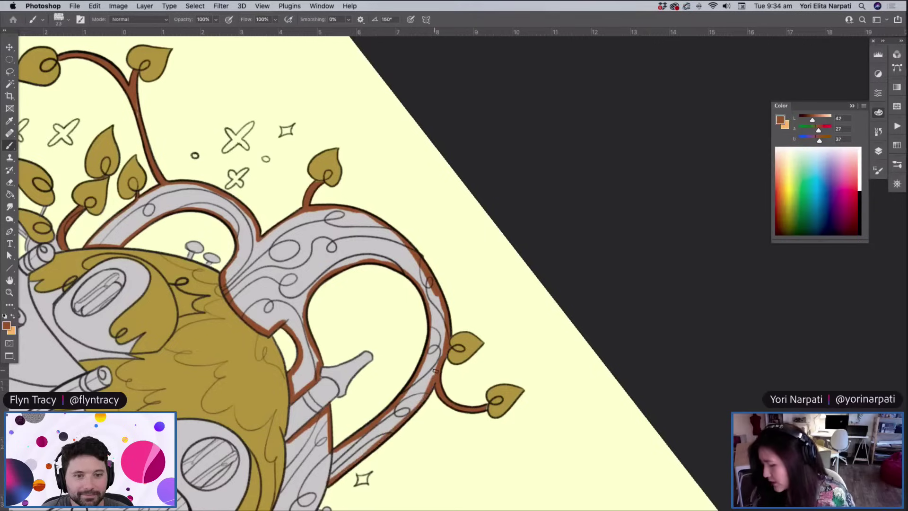
Rotate the canvas back towards upright and outline the right trunk's inner edge along the thatch in brown
scroll(434, 370, down, 5)
scroll(434, 371, left, 3)
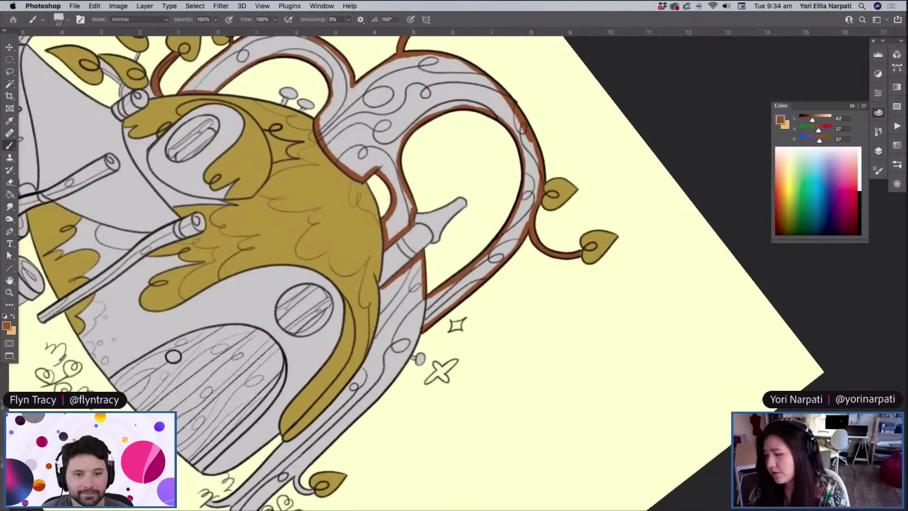
key(r)
drag(449, 357, 447, 361)
key(Escape)
scroll(296, 202, down, 3)
scroll(295, 202, right, 3)
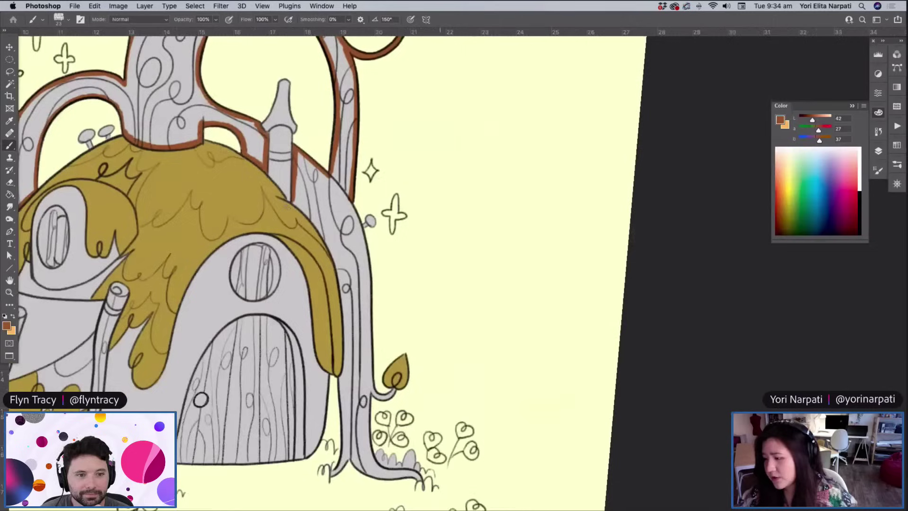
mouse_move(295, 202)
mouse_down()
mouse_move(322, 229)
mouse_move(340, 281)
mouse_up()
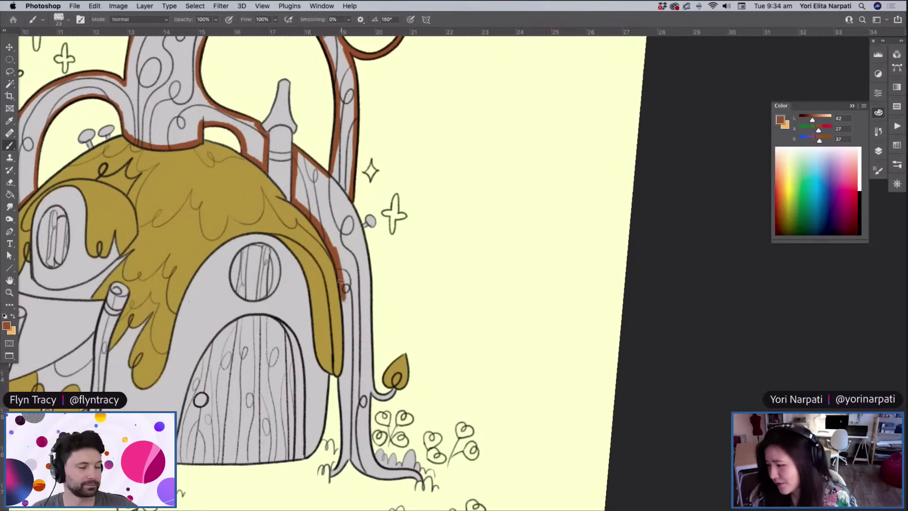
Outline the right trunk's outer edge, lower leaf stem, lower inner edge and roots in brown
mouse_move(352, 199)
mouse_down()
mouse_move(367, 268)
mouse_move(373, 397)
mouse_move(394, 391)
mouse_up()
mouse_move(342, 296)
mouse_down()
mouse_move(347, 388)
mouse_move(331, 477)
mouse_up()
mouse_move(371, 398)
mouse_down()
mouse_move(367, 441)
mouse_move(391, 476)
mouse_up()
mouse_move(349, 454)
mouse_down()
mouse_move(380, 480)
mouse_move(402, 469)
mouse_move(374, 479)
mouse_move(399, 472)
mouse_move(419, 479)
mouse_move(420, 481)
mouse_up()
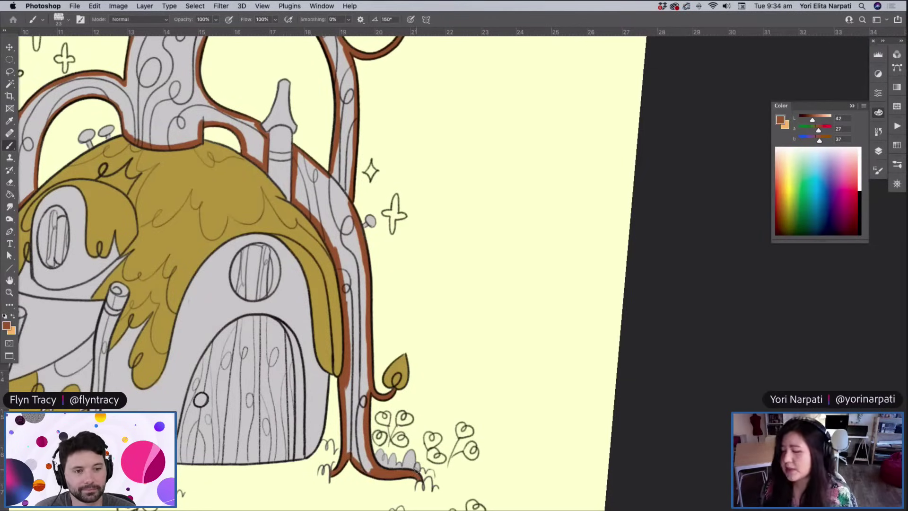
Paint the two front awning posts, the one nearest the door and the curved one beside the table, solid brown
scroll(443, 419, left, 6)
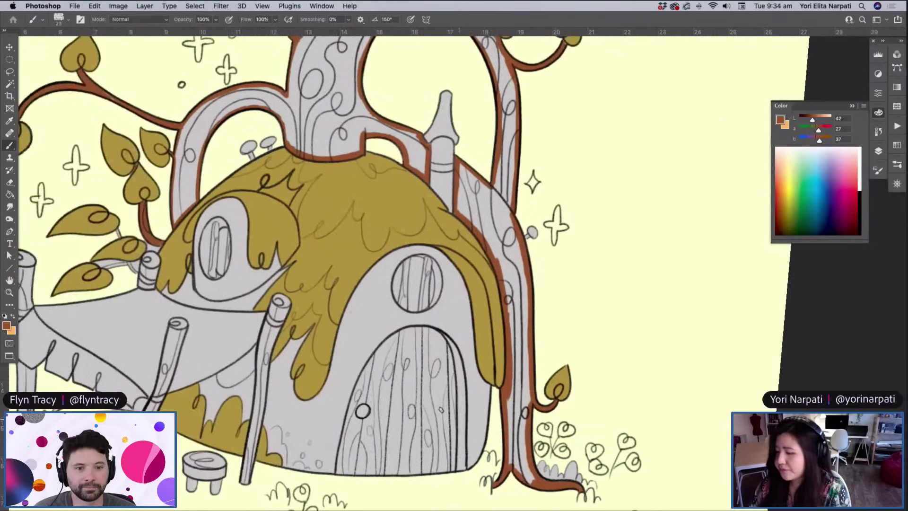
scroll(440, 409, left, 5)
scroll(441, 409, down, 1)
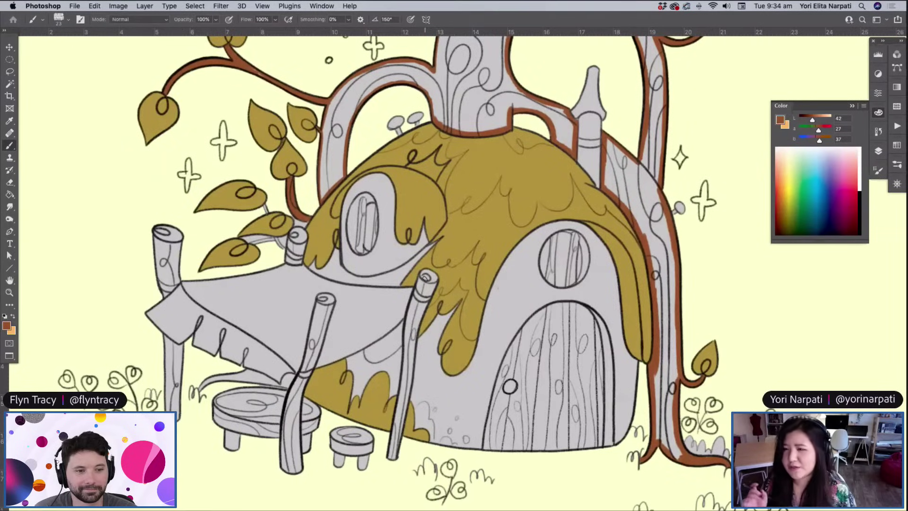
mouse_move(410, 302)
mouse_down()
mouse_move(421, 277)
mouse_move(416, 298)
mouse_move(434, 276)
mouse_move(407, 359)
mouse_move(420, 316)
mouse_up()
mouse_move(407, 360)
mouse_down()
mouse_move(390, 462)
mouse_move(394, 449)
mouse_up()
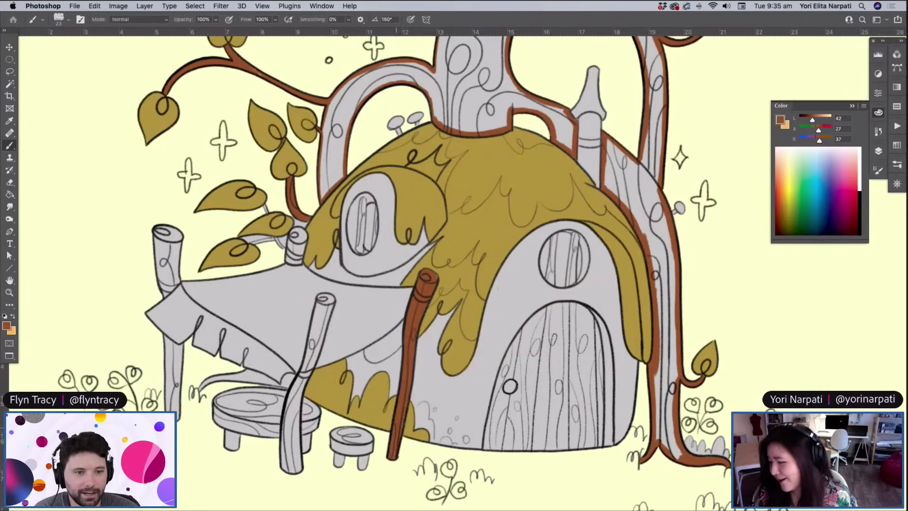
mouse_move(318, 308)
mouse_down()
mouse_move(310, 348)
mouse_move(319, 303)
mouse_move(330, 300)
mouse_move(321, 353)
mouse_move(287, 410)
mouse_move(285, 474)
mouse_move(300, 385)
mouse_move(293, 425)
mouse_up()
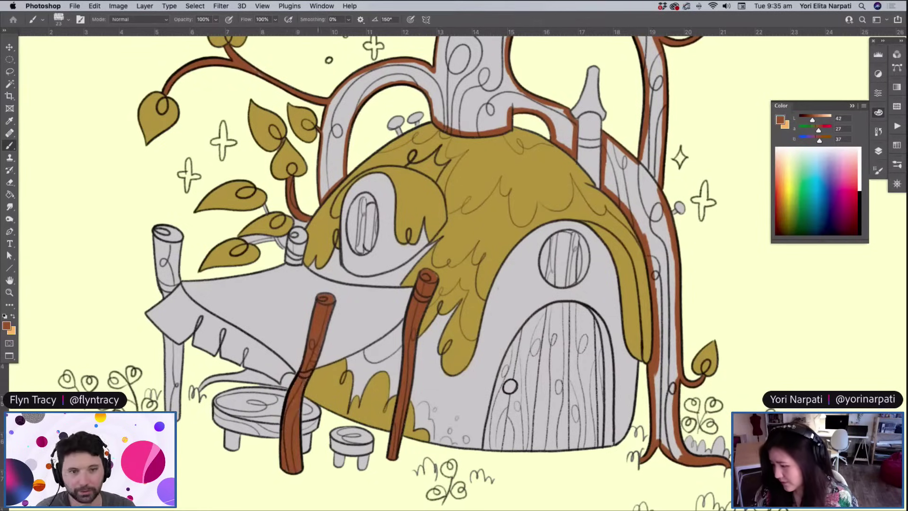
Fill the outlined tree trunk and its arches with the brown using the Paint Bucket
scroll(347, 281, up, 10)
scroll(348, 281, right, 5)
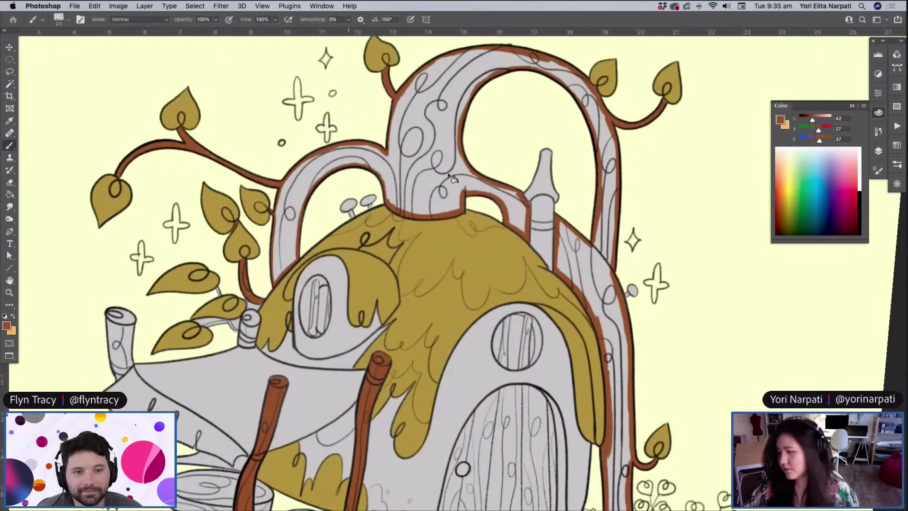
key(g)
click(418, 170)
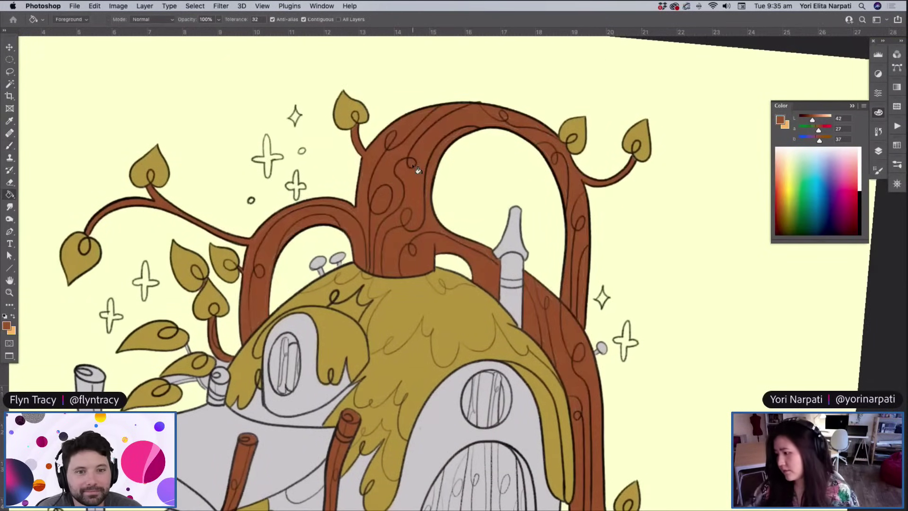
Enlarge the brush and paint the small stool and the round table with its legs brown
scroll(418, 171, down, 5)
scroll(418, 170, left, 3)
key(b)
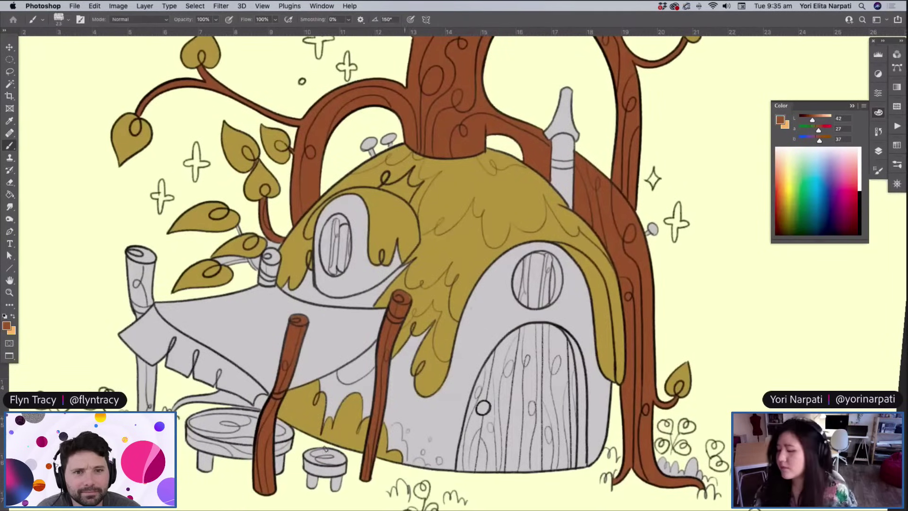
mouse_move(305, 471)
mouse_down()
mouse_move(311, 448)
mouse_move(344, 461)
mouse_move(350, 485)
mouse_up()
right_click(321, 468)
key(bracketright)
key(bracketright)
key(bracketright)
key(bracketright)
key(bracketright)
key(Escape)
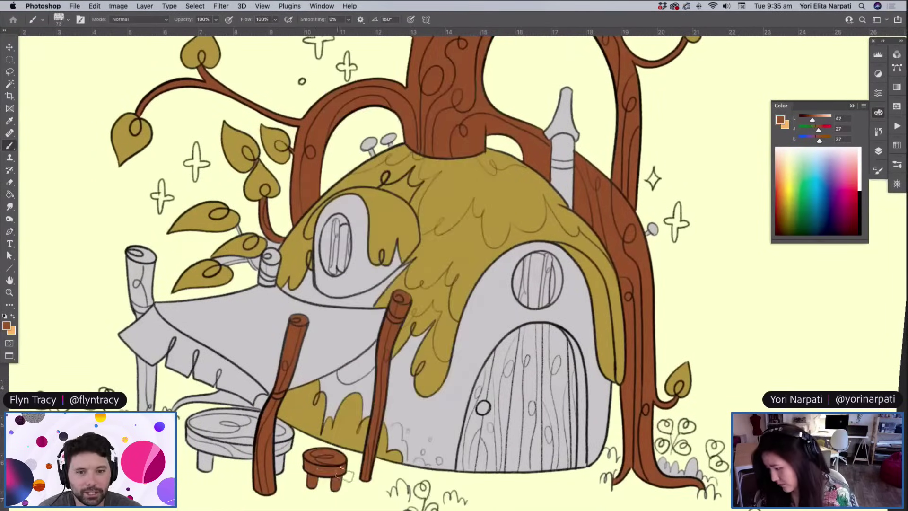
drag(191, 440, 287, 466)
mouse_move(262, 433)
mouse_down()
mouse_move(189, 435)
mouse_move(199, 418)
mouse_move(251, 419)
mouse_move(287, 438)
mouse_up()
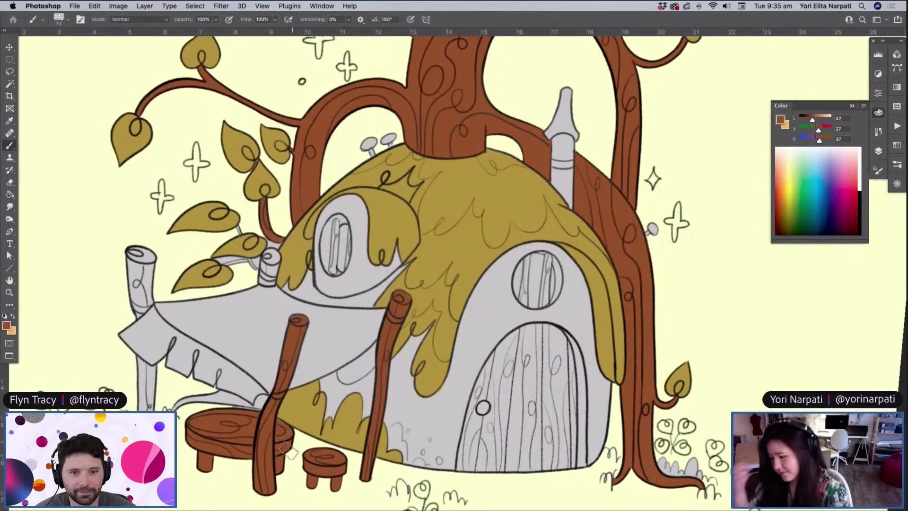
Set the brush size to 19 px, paint the far-left awning post's upper part brown, and outline and fill its lower part
right_click(287, 450)
text(19)
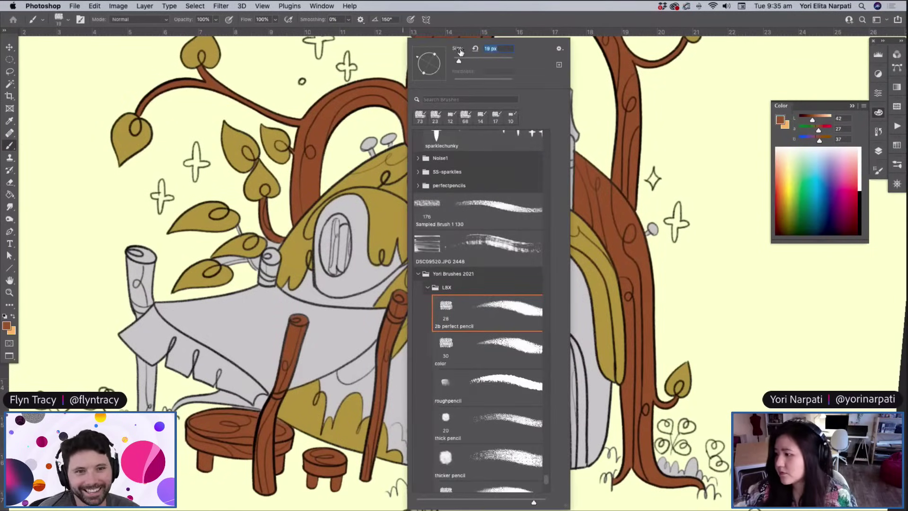
key(Return)
drag(147, 296, 133, 321)
mouse_move(146, 290)
mouse_down()
mouse_move(150, 251)
mouse_move(137, 243)
mouse_move(128, 307)
mouse_move(142, 258)
mouse_move(141, 303)
mouse_up()
mouse_move(145, 367)
mouse_down()
mouse_move(135, 387)
mouse_move(139, 378)
mouse_move(142, 395)
mouse_move(154, 411)
mouse_up()
key(g)
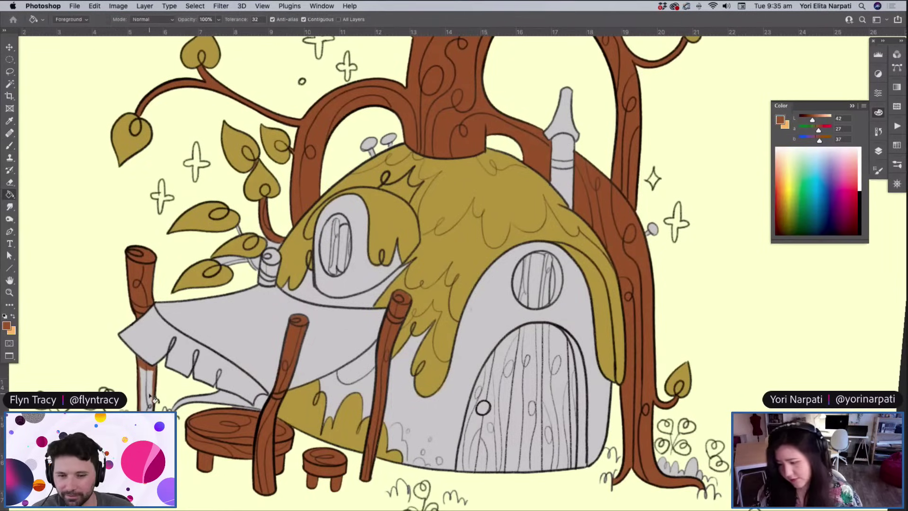
click(150, 393)
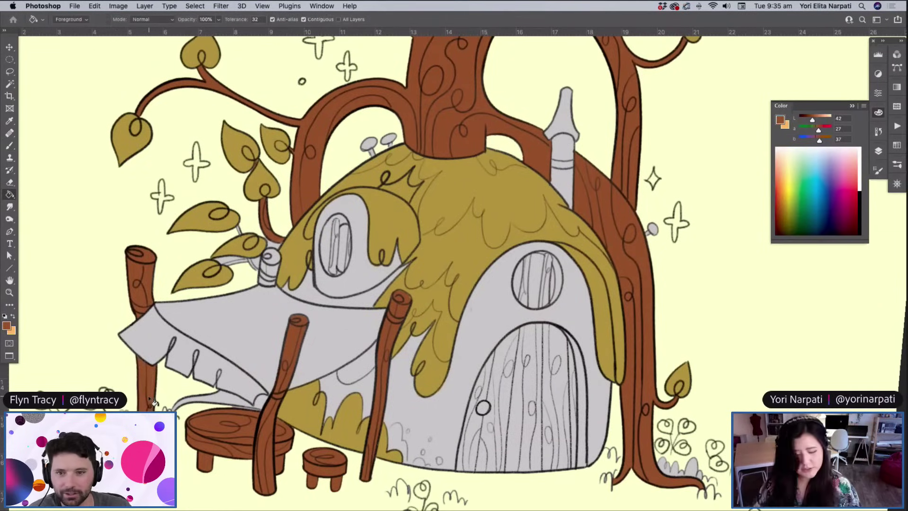
Paint the short post behind the awning and the thin stems of the lower left leaves brown
key(b)
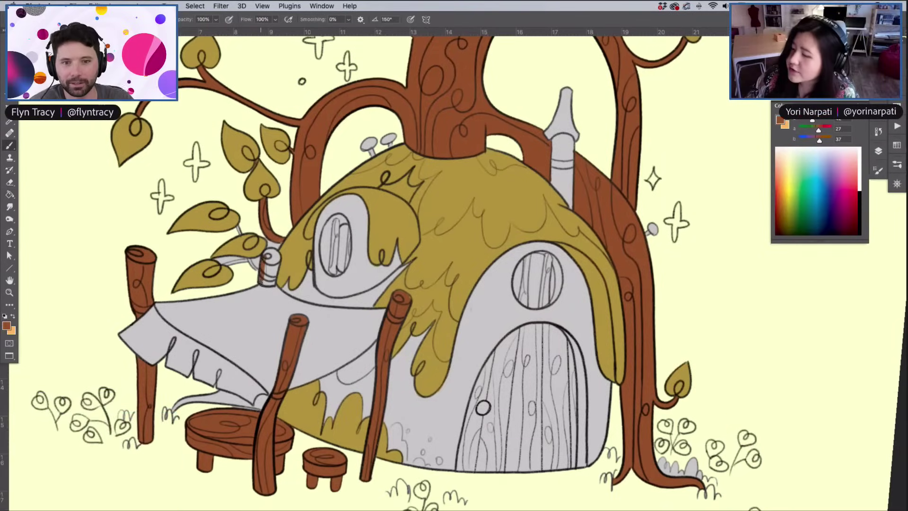
mouse_move(267, 284)
mouse_down()
mouse_move(266, 257)
mouse_move(276, 284)
mouse_move(270, 250)
mouse_move(265, 260)
mouse_up()
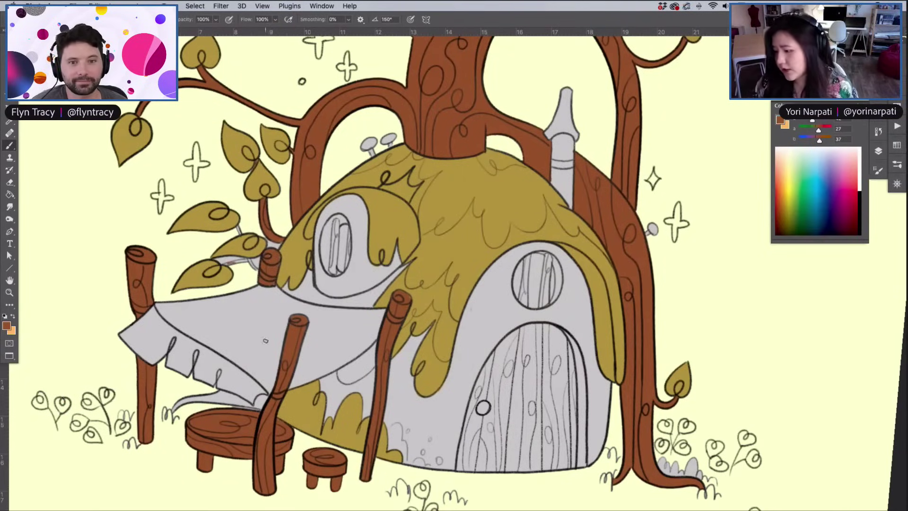
mouse_move(227, 263)
mouse_down()
mouse_move(251, 247)
mouse_move(255, 266)
mouse_up()
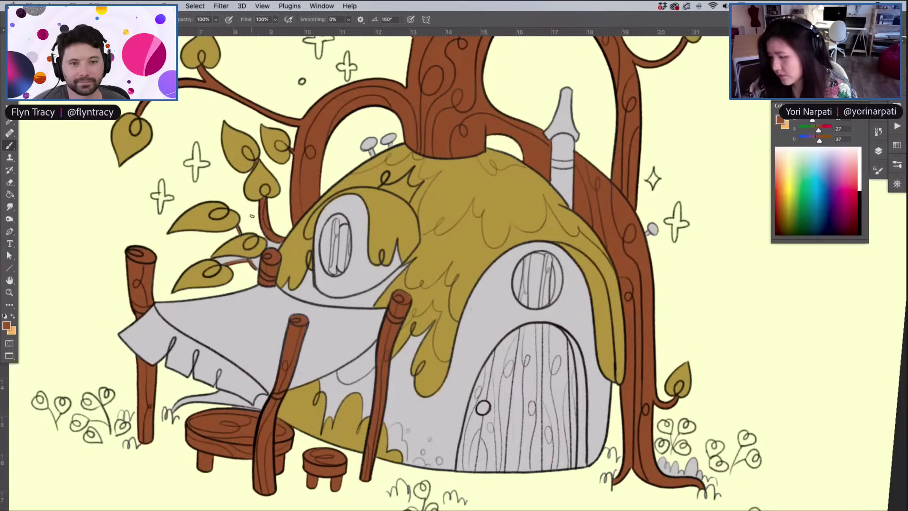
Rotate the canvas upright and add a new clipped layer directly above Layer 23
scroll(251, 216, down, 5)
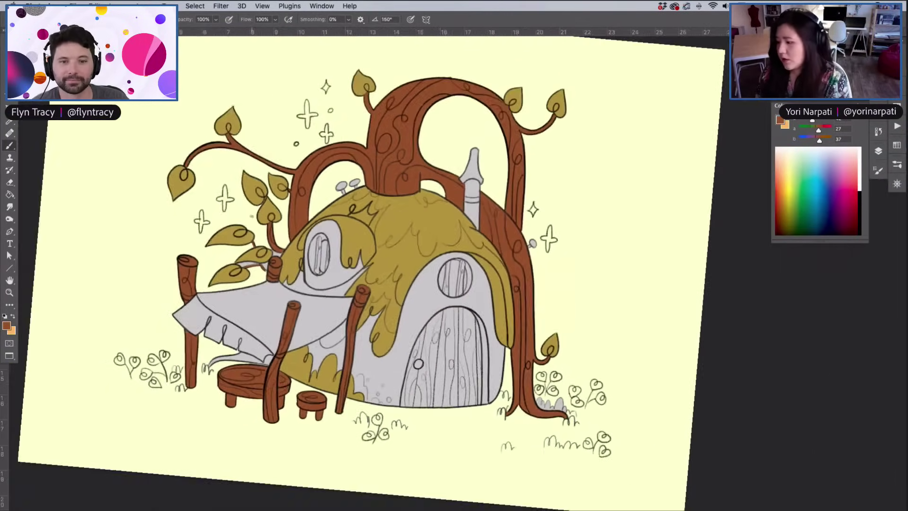
key(r)
drag(252, 216, 746, 293)
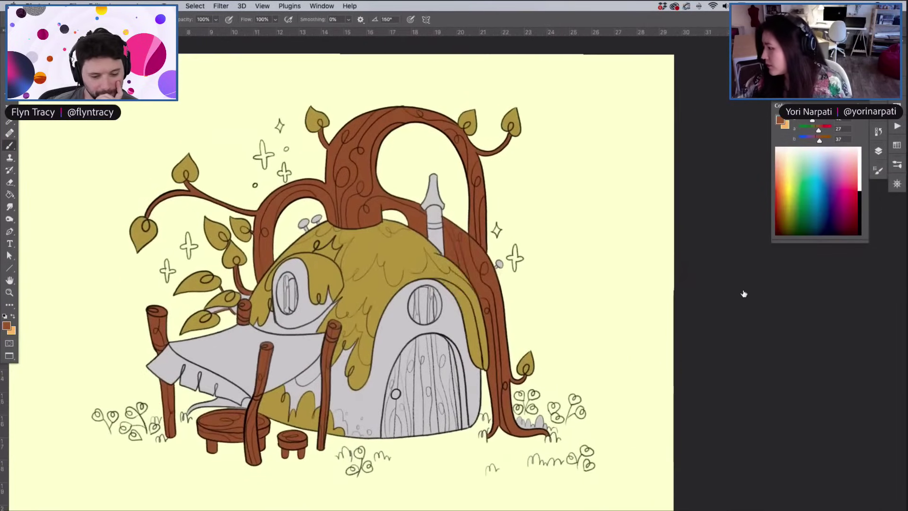
key(F7)
click(841, 497)
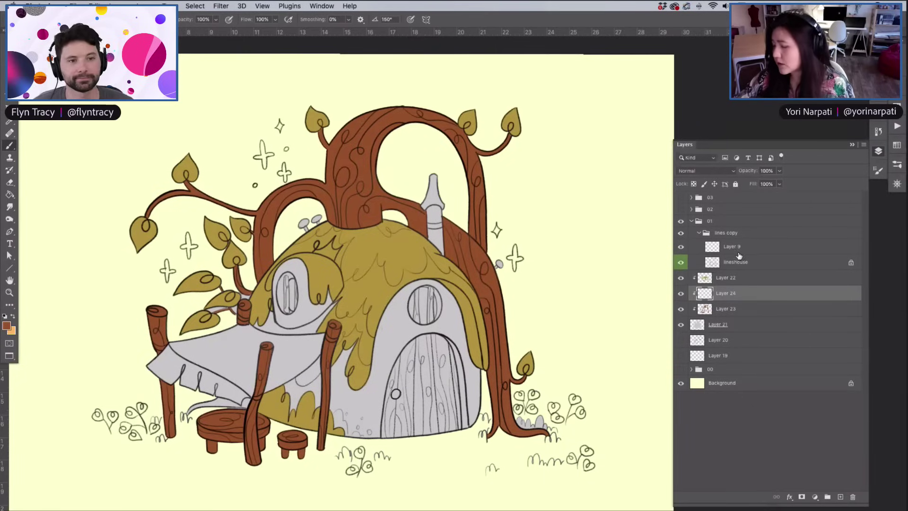
Show layer group 02 with its flat colour version and hide the collapsed group 01
click(692, 209)
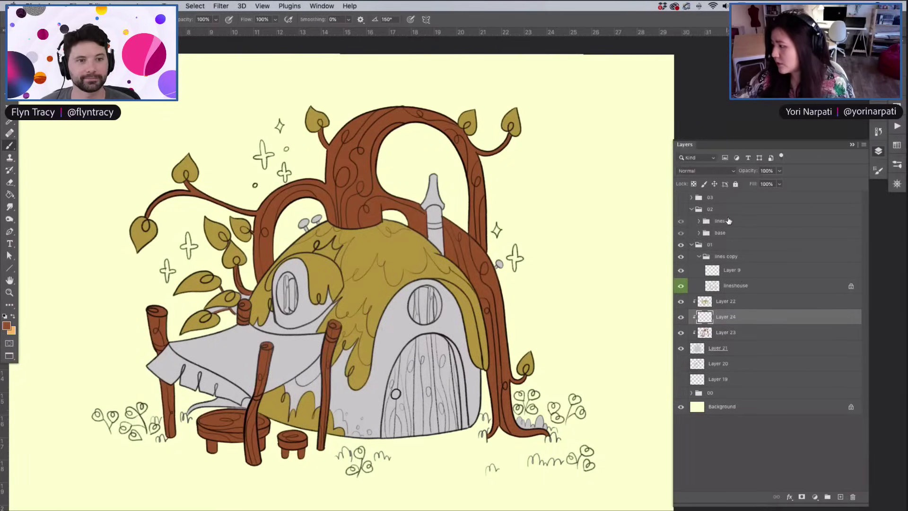
click(681, 209)
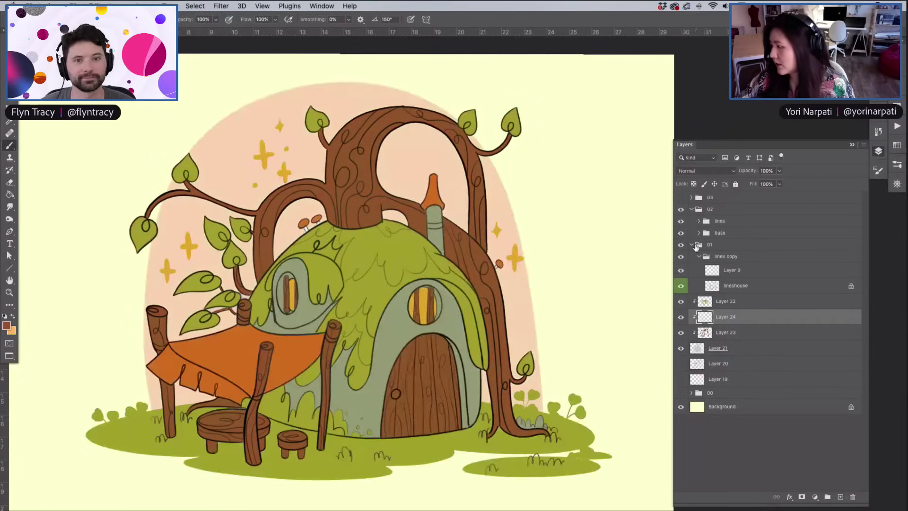
click(692, 244)
click(681, 245)
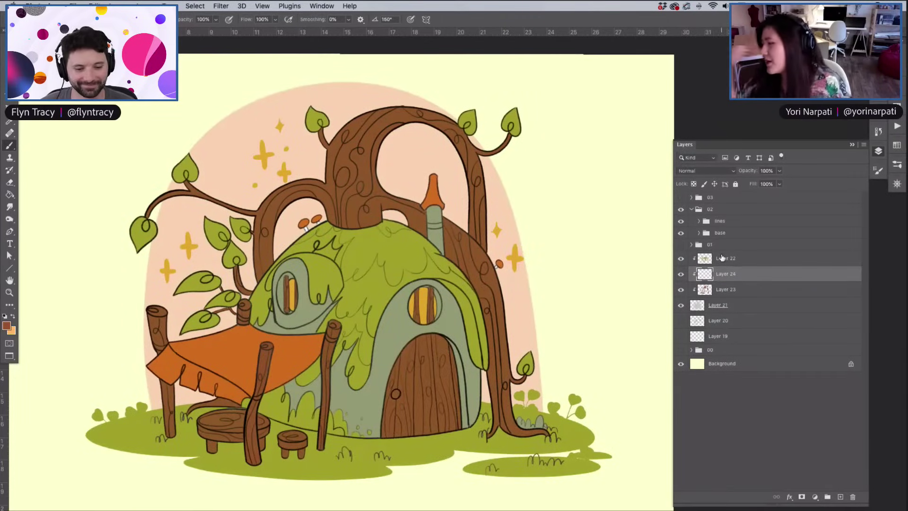
Expand the base group, check what Layer 3 contains by toggling its visibility, and select that layer
click(719, 232)
click(699, 233)
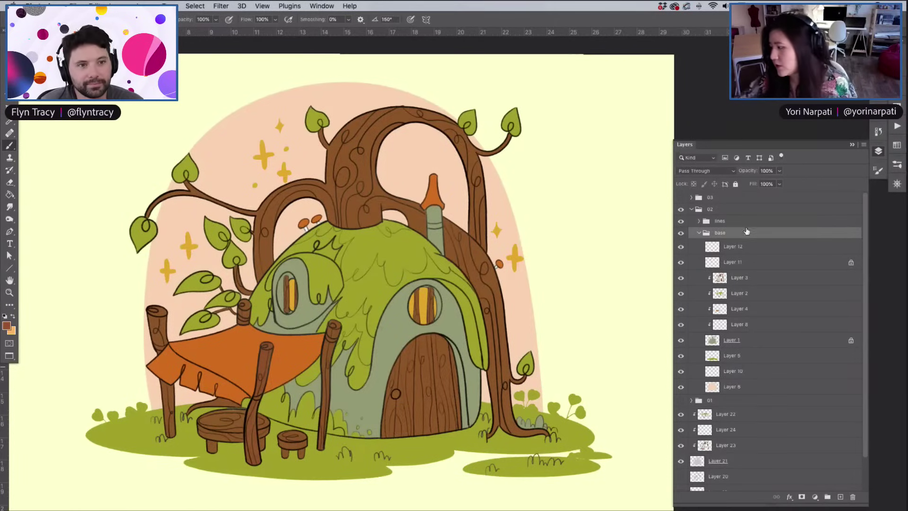
click(735, 356)
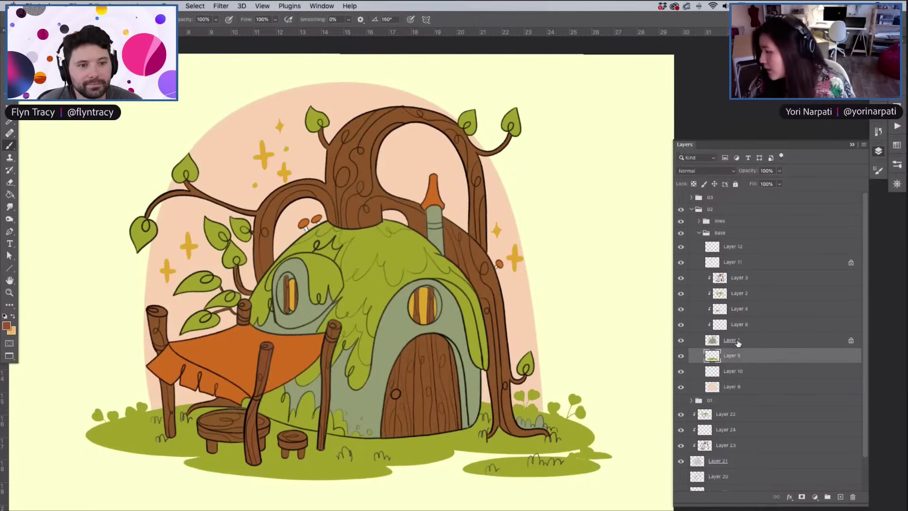
click(738, 343)
click(681, 278)
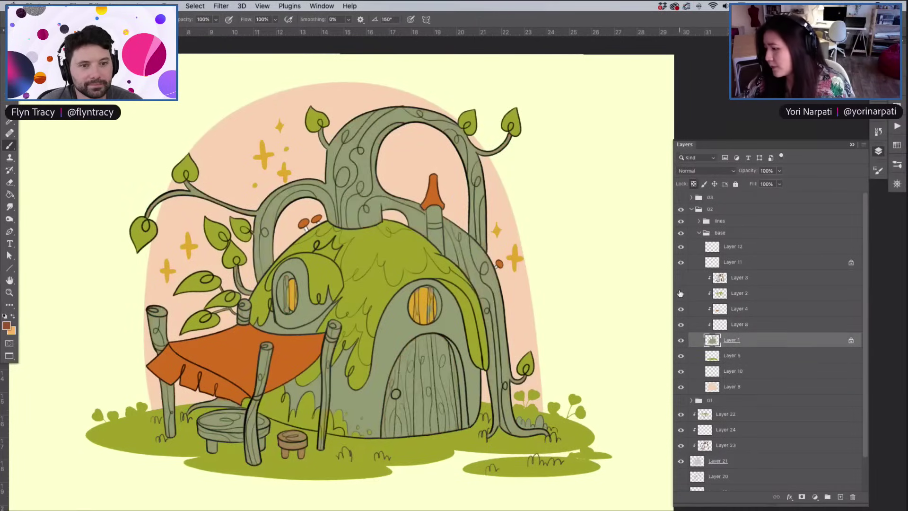
click(681, 278)
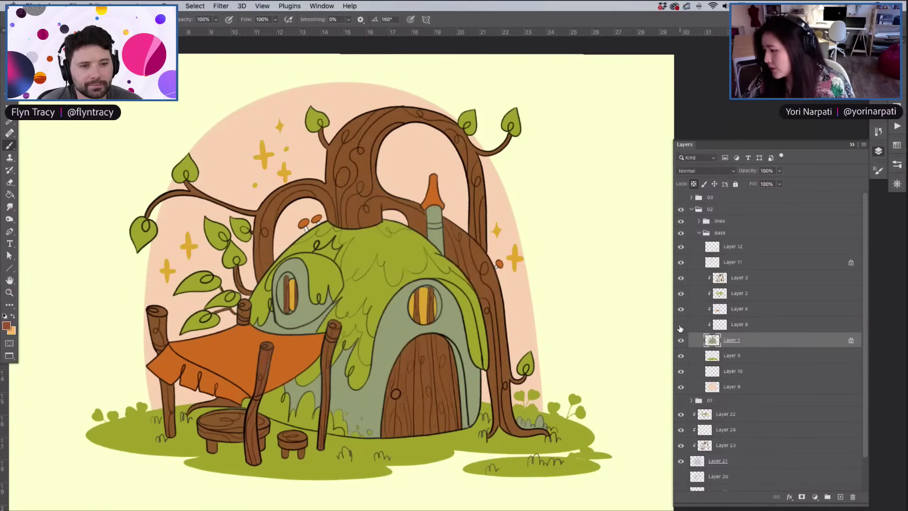
click(740, 280)
click(681, 278)
click(681, 280)
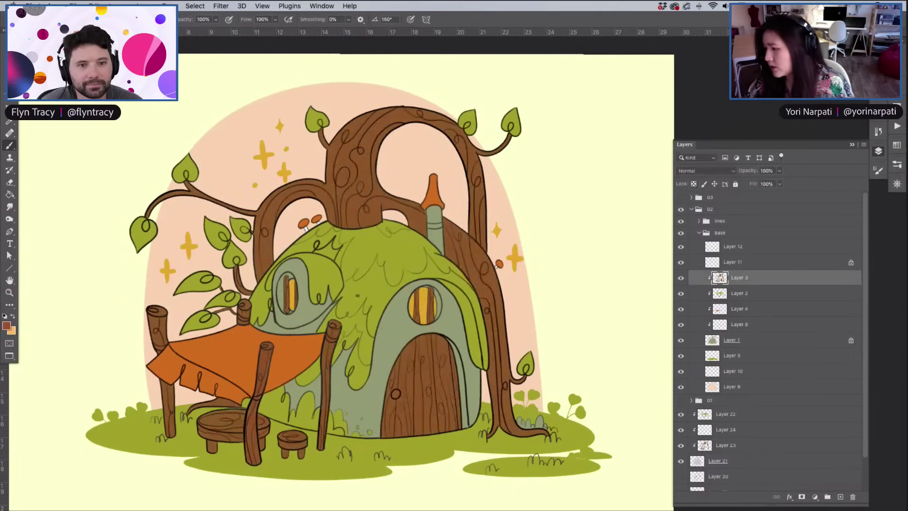
Turn on Color Dynamics for the brush with hue jitter 6%, saturation jitter 5% and brightness jitter 5%
right_click(380, 280)
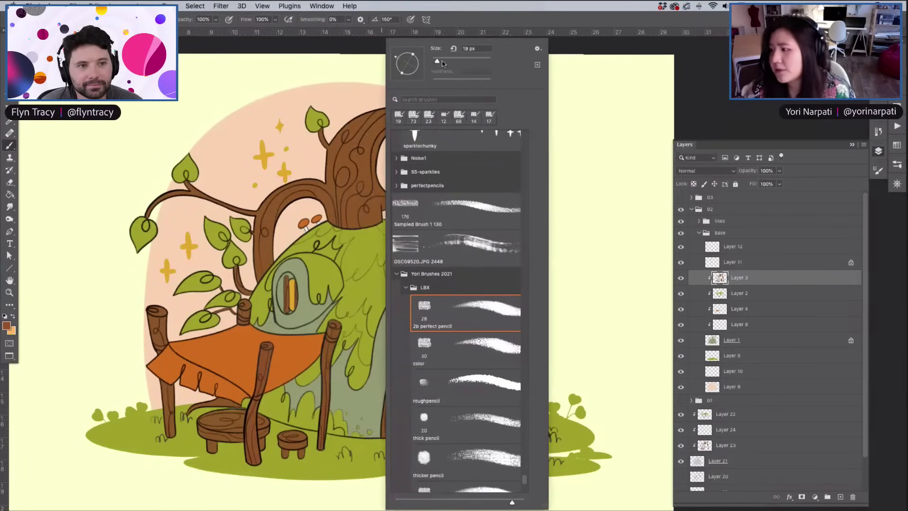
click(879, 170)
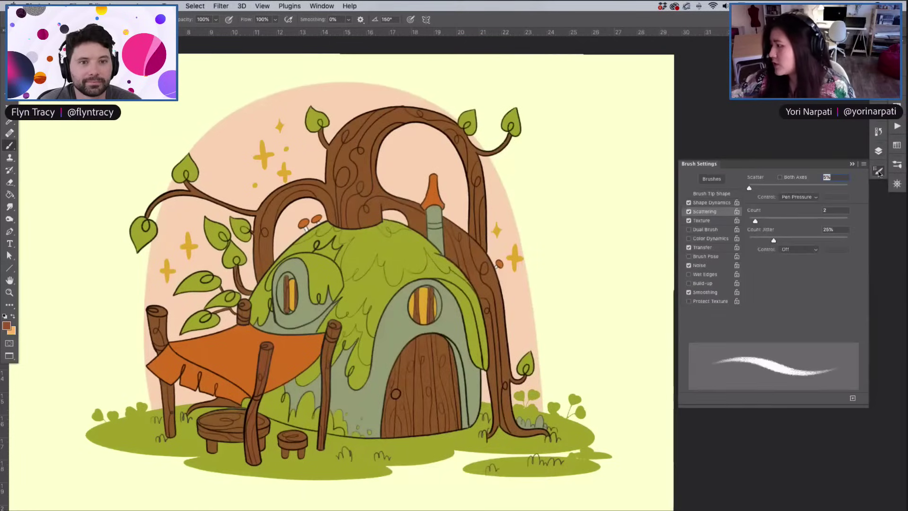
click(710, 238)
drag(755, 231, 754, 248)
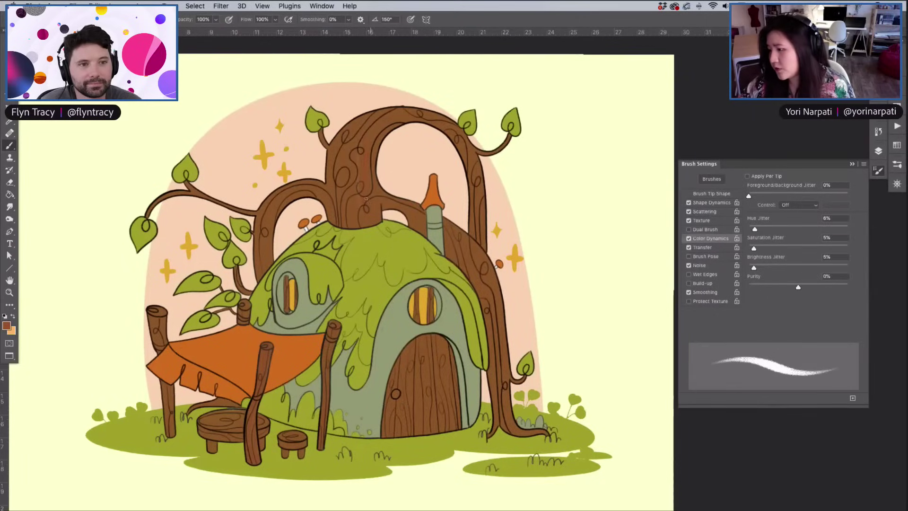
Brush vertical test strokes with the subtle colour jitter along the left side of the main trunk
scroll(385, 227, up, 6)
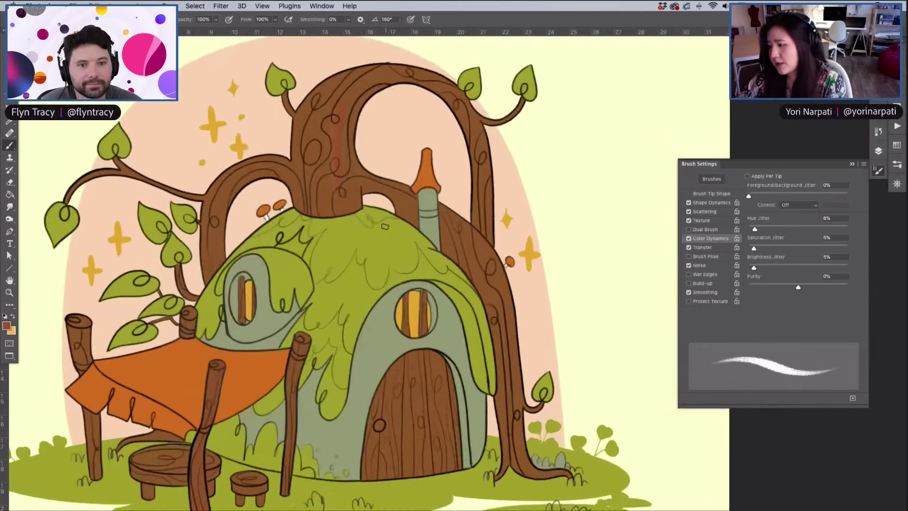
scroll(384, 167, up, 4)
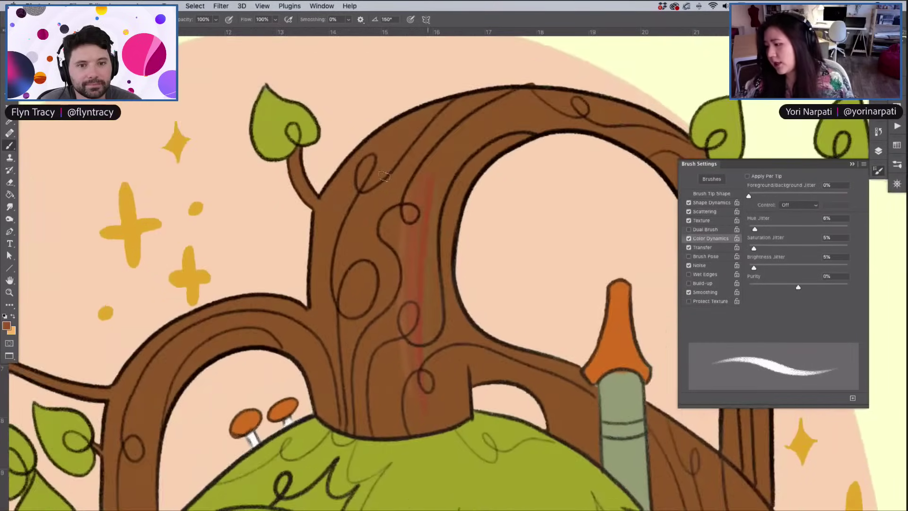
mouse_move(315, 226)
mouse_down()
mouse_move(315, 323)
mouse_move(315, 303)
mouse_up()
drag(326, 332, 331, 433)
drag(336, 372, 338, 386)
Raise hue jitter to 18%, saturation jitter to 25% and brightness jitter to 23%, and brush varied strokes down the trunk's middle
mouse_move(754, 229)
mouse_down()
mouse_move(766, 229)
mouse_move(772, 267)
mouse_up()
drag(391, 197, 361, 357)
drag(434, 140, 367, 347)
drag(431, 185, 378, 406)
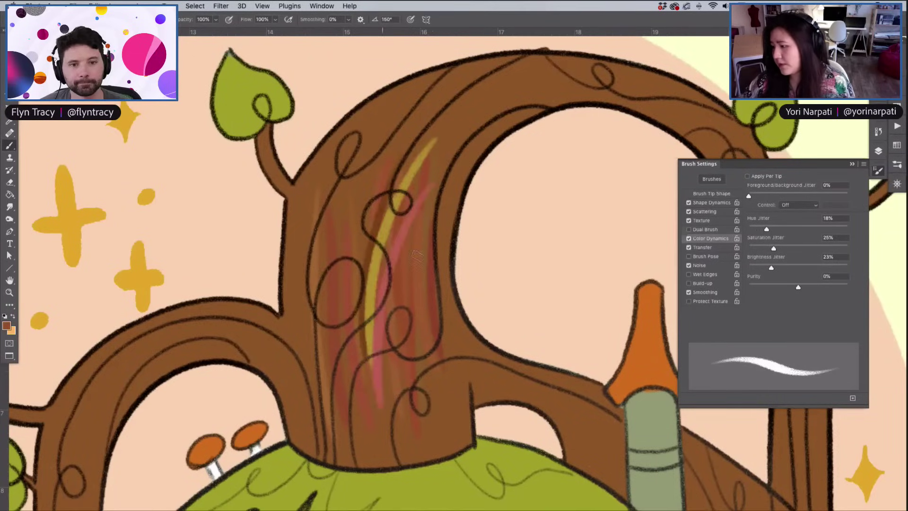
drag(424, 256, 396, 437)
Lower hue and saturation jitter to 5% and brightness jitter to 4%, and brush over the bright strokes on the trunk
drag(766, 229, 753, 229)
click(753, 248)
click(755, 267)
drag(755, 269, 752, 268)
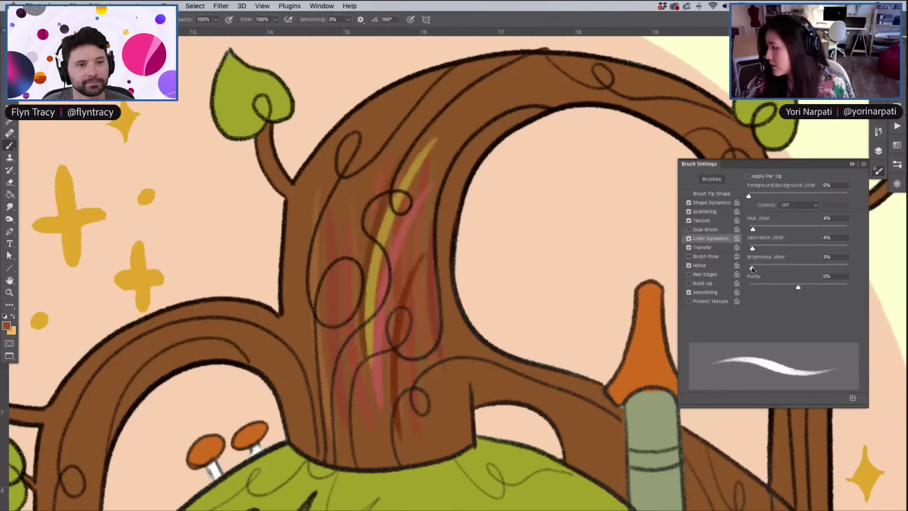
click(753, 229)
click(753, 249)
click(753, 268)
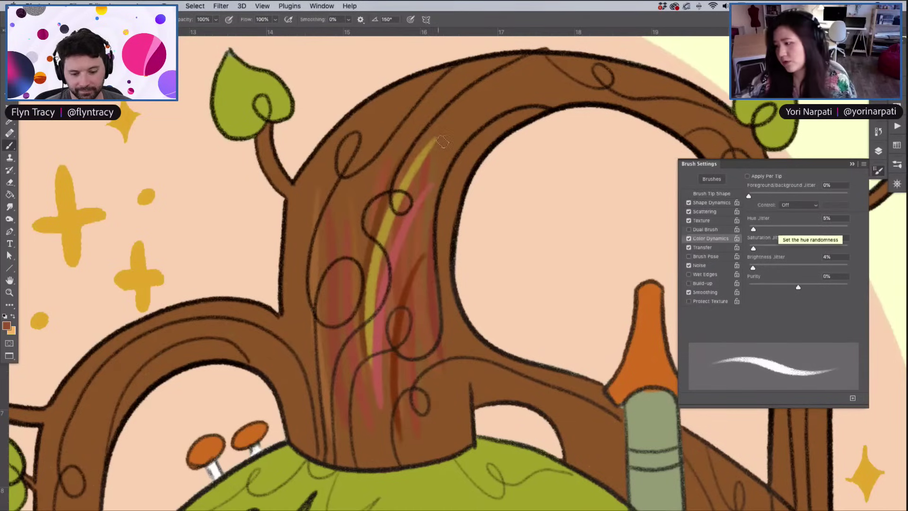
mouse_move(442, 139)
mouse_down()
mouse_move(370, 268)
mouse_move(393, 229)
mouse_move(405, 287)
mouse_move(396, 277)
mouse_move(387, 363)
mouse_move(378, 282)
mouse_up()
scroll(379, 282, down, 5)
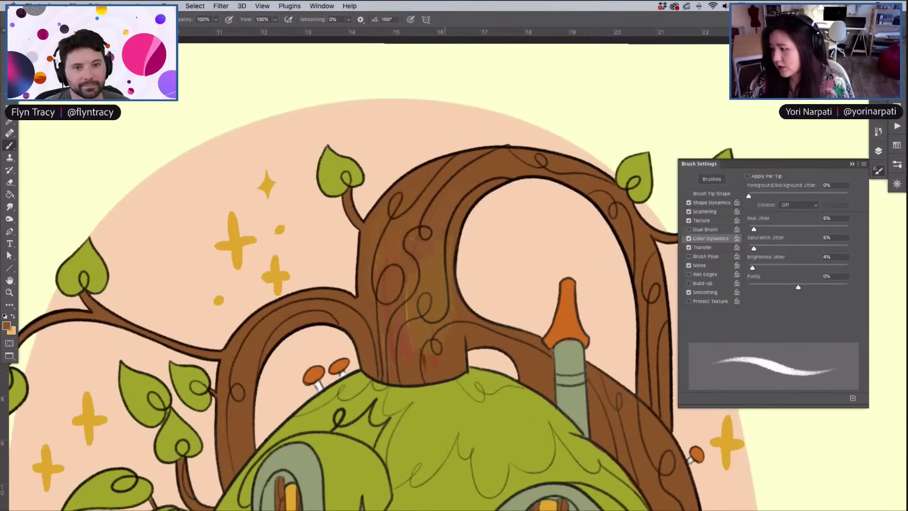
Brush subtle colour-jittered strokes over the bright streaks at the main trunk's base and along its left edge
drag(366, 265, 376, 352)
drag(412, 320, 430, 364)
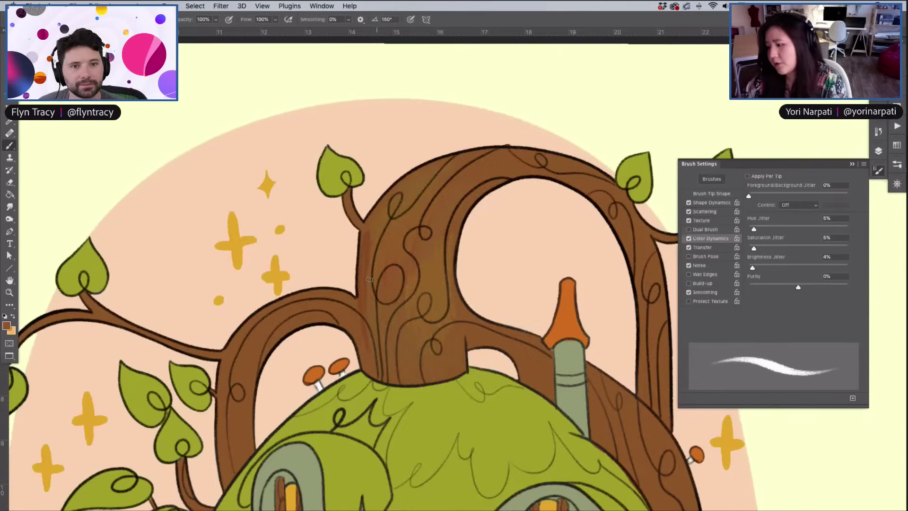
right_click(459, 386)
key(Return)
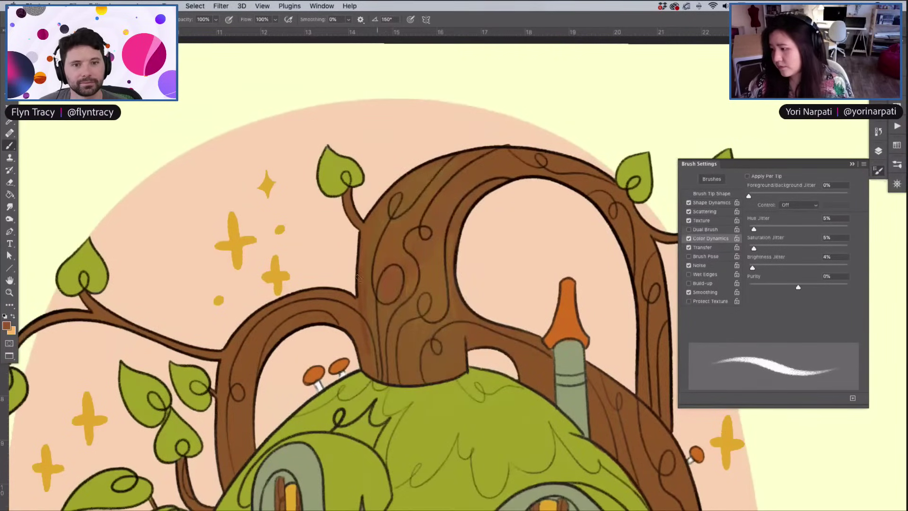
Raise brightness jitter to 6% and brush textured colour variation onto the upper trunk and the left arching branch
drag(753, 268, 755, 268)
mouse_move(450, 220)
mouse_down()
mouse_move(501, 169)
mouse_move(543, 149)
mouse_move(460, 174)
mouse_move(481, 161)
mouse_move(459, 156)
mouse_move(429, 169)
mouse_move(505, 161)
mouse_move(454, 190)
mouse_move(514, 165)
mouse_move(457, 211)
mouse_up()
mouse_move(240, 421)
mouse_down()
mouse_move(250, 352)
mouse_move(229, 417)
mouse_move(228, 367)
mouse_up()
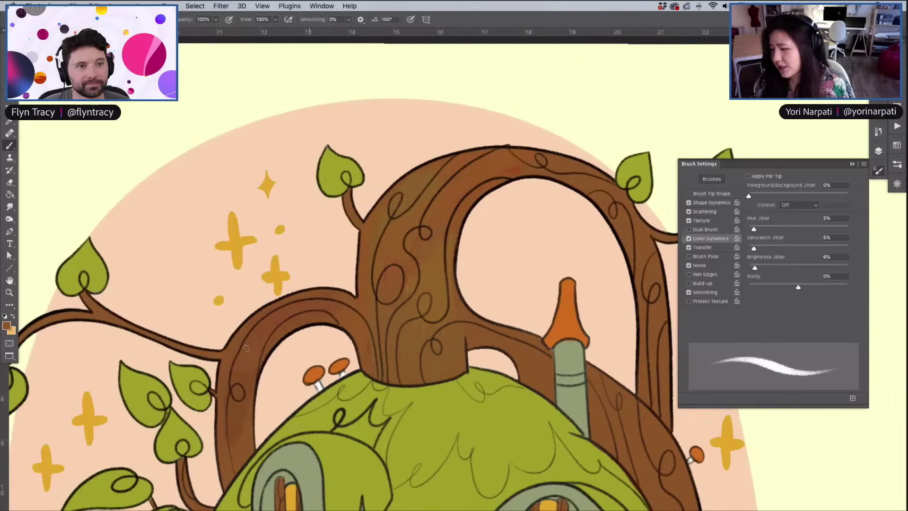
drag(226, 457, 222, 364)
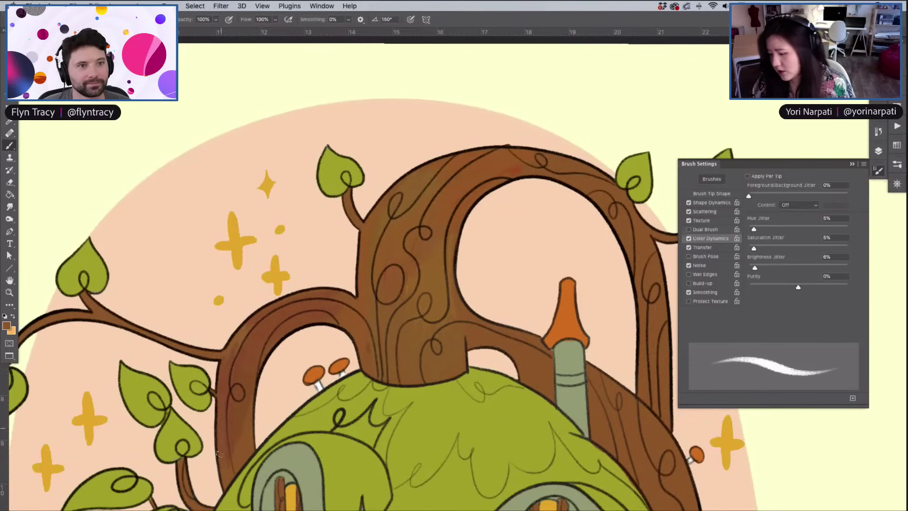
Brush varied brown strokes where the left branch joins the trunk and across the trunk's lower part
mouse_move(360, 331)
mouse_down()
mouse_move(329, 318)
mouse_move(332, 306)
mouse_move(355, 311)
mouse_move(344, 301)
mouse_move(358, 308)
mouse_move(335, 323)
mouse_move(354, 325)
mouse_move(368, 367)
mouse_move(362, 304)
mouse_move(377, 319)
mouse_up()
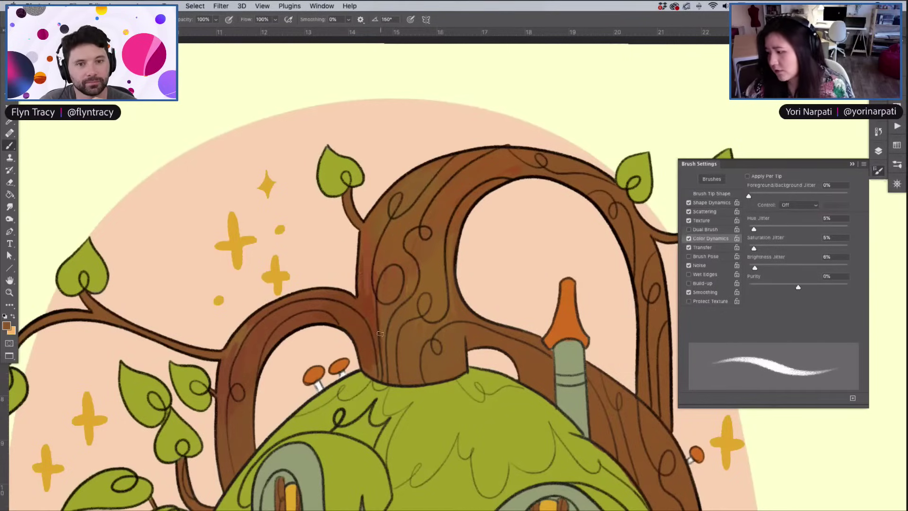
mouse_move(466, 370)
mouse_down()
mouse_move(454, 374)
mouse_move(436, 331)
mouse_move(424, 381)
mouse_up()
mouse_move(443, 309)
mouse_down()
mouse_move(444, 270)
mouse_move(406, 323)
mouse_up()
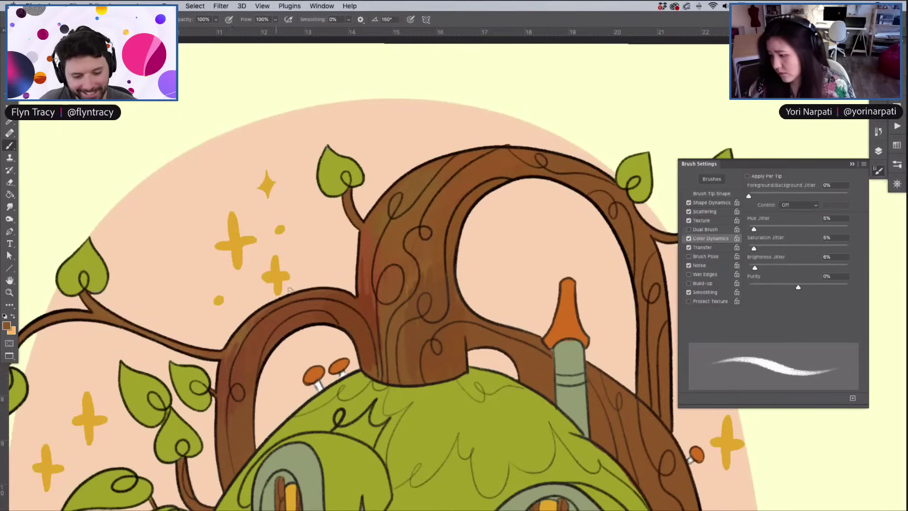
Set saturation jitter to 3% and brightness jitter to 8%, and brush varied browns along the right hanging branch
scroll(345, 294, right, 10)
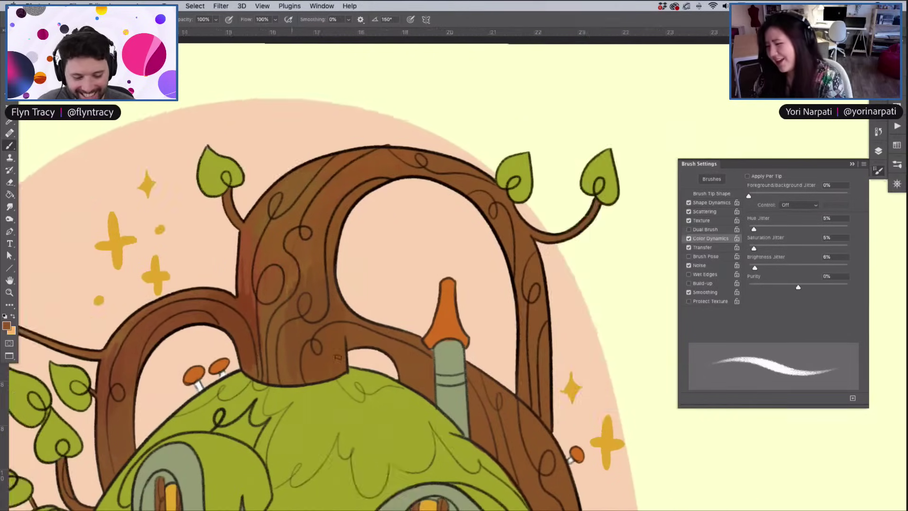
scroll(446, 377, left, 6)
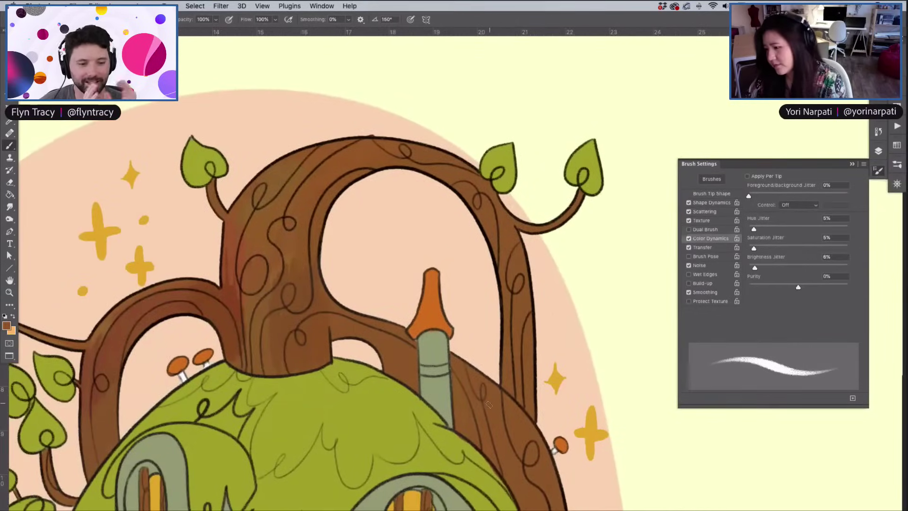
scroll(489, 405, down, 5)
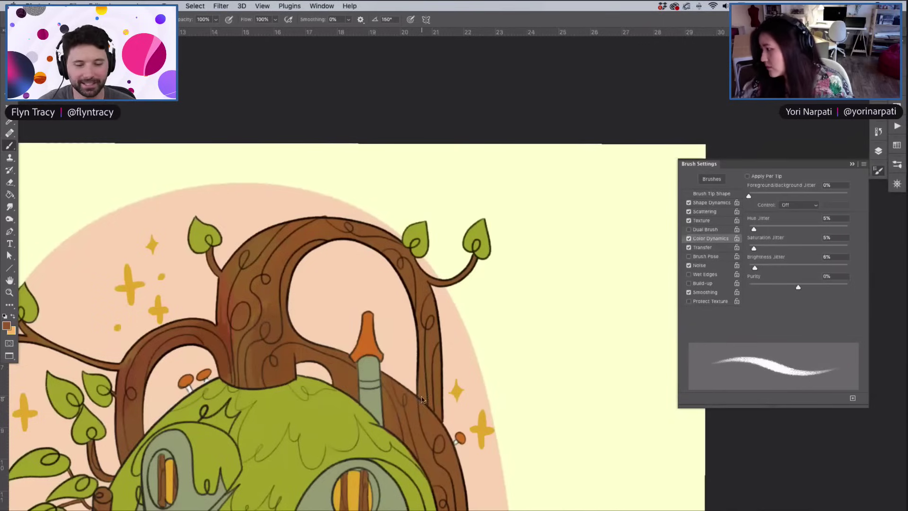
drag(754, 248, 752, 248)
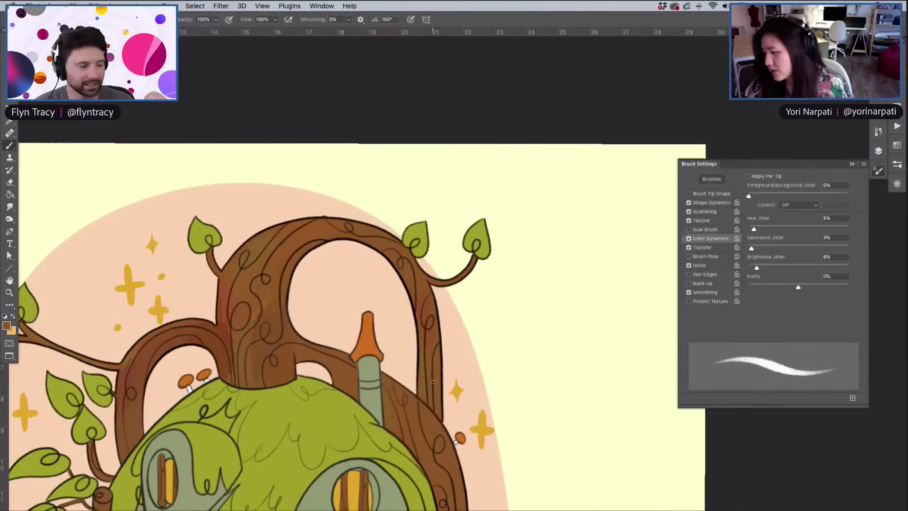
mouse_move(429, 393)
mouse_down()
mouse_move(437, 407)
mouse_move(419, 345)
mouse_up()
drag(429, 404, 440, 415)
mouse_move(416, 303)
mouse_down()
mouse_move(437, 326)
mouse_move(406, 292)
mouse_move(419, 303)
mouse_move(421, 277)
mouse_up()
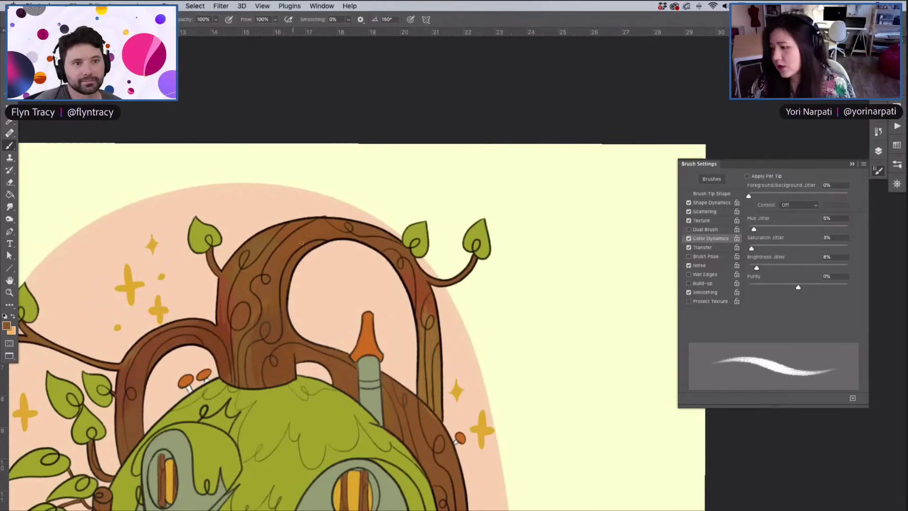
Brush more brown variation over the top of the trunk's arch, the right branch and the trunk's inner edge
mouse_move(294, 239)
mouse_down()
mouse_move(327, 229)
mouse_move(283, 234)
mouse_move(315, 219)
mouse_move(285, 229)
mouse_up()
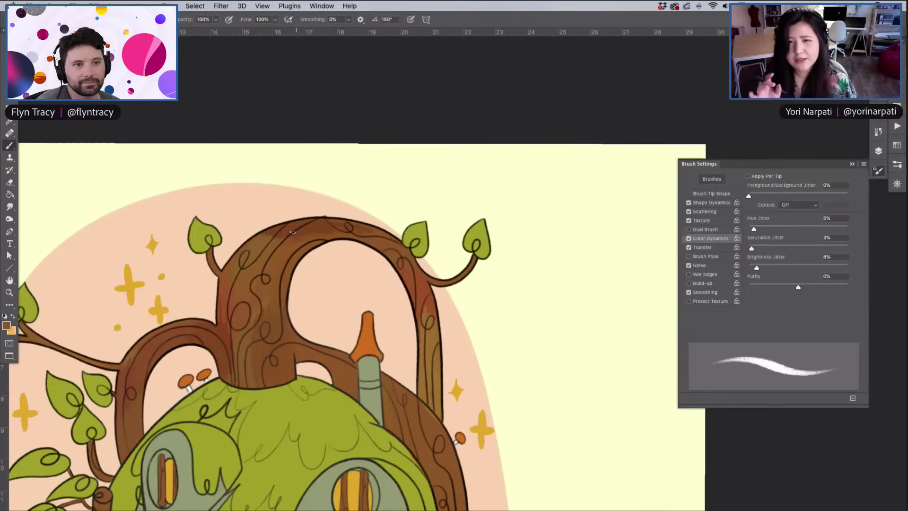
mouse_move(281, 248)
mouse_down()
mouse_move(347, 220)
mouse_move(310, 212)
mouse_move(329, 229)
mouse_move(299, 238)
mouse_move(345, 231)
mouse_move(299, 250)
mouse_move(307, 240)
mouse_move(254, 248)
mouse_up()
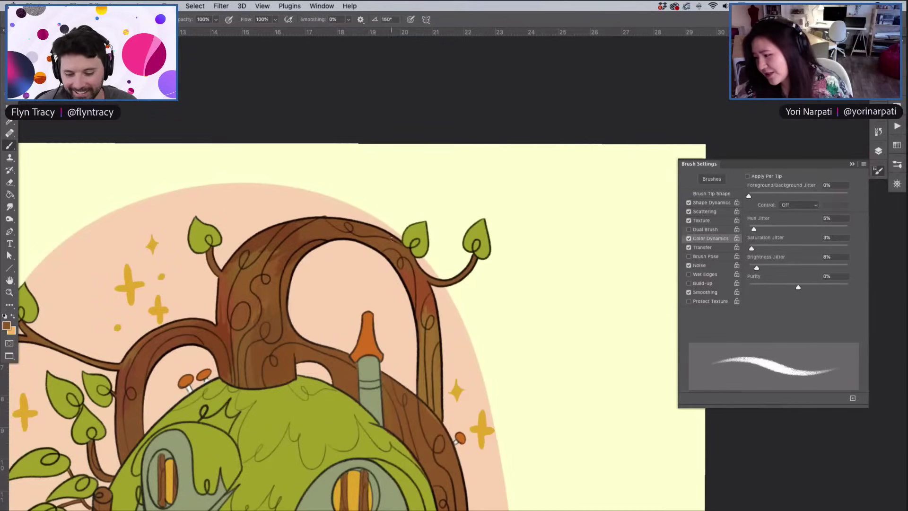
mouse_move(422, 305)
mouse_down()
mouse_move(424, 331)
mouse_move(436, 333)
mouse_up()
mouse_move(416, 294)
mouse_down()
mouse_move(436, 369)
mouse_move(425, 374)
mouse_move(437, 390)
mouse_up()
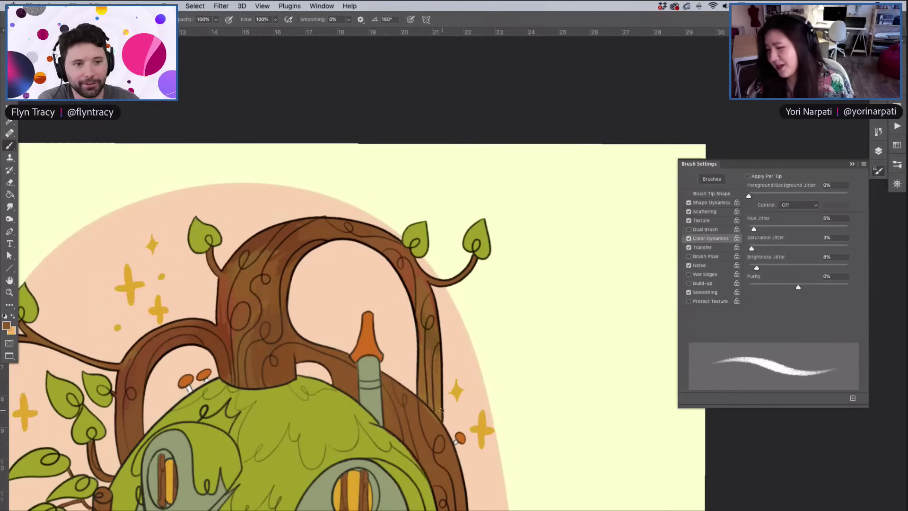
mouse_move(276, 251)
mouse_down()
mouse_move(267, 275)
mouse_move(276, 248)
mouse_move(294, 257)
mouse_move(279, 300)
mouse_move(301, 254)
mouse_move(292, 284)
mouse_up()
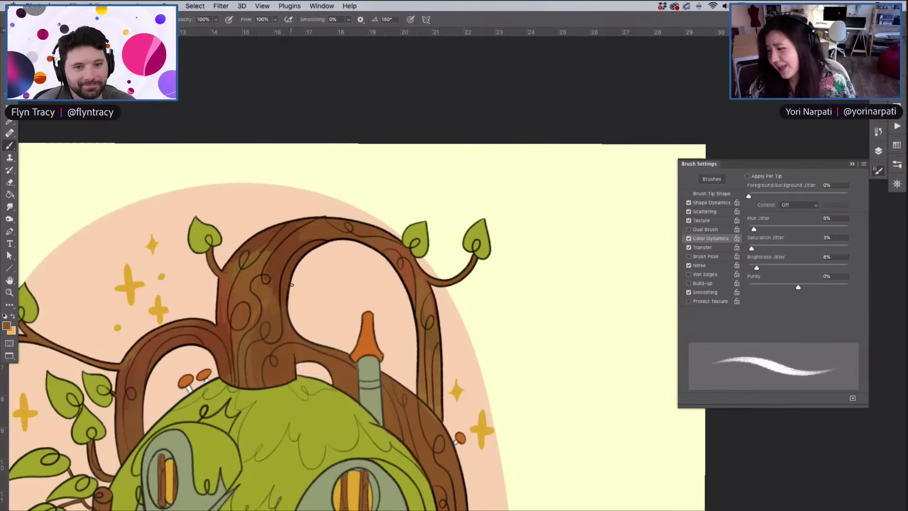
Brush reddish brown onto the short branch behind the chimney and erase the stray colour beside the chimney
drag(288, 348, 189, 246)
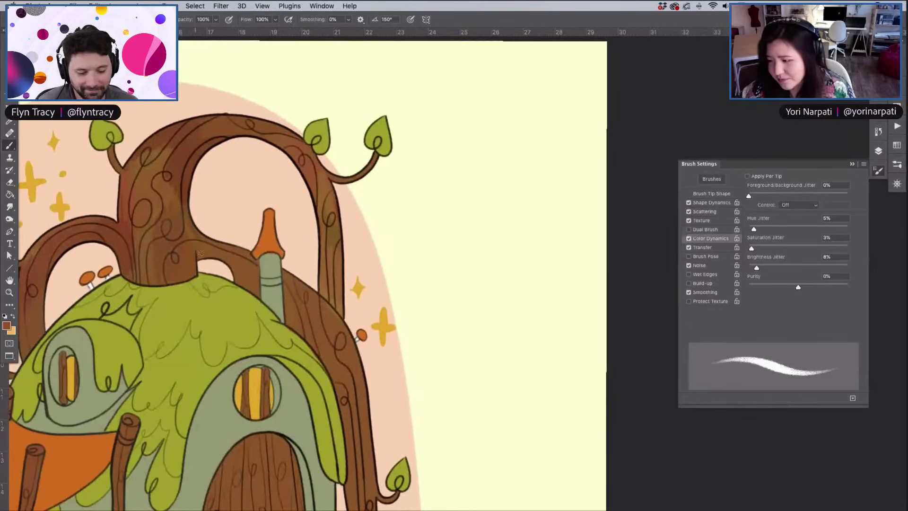
mouse_move(232, 247)
mouse_down()
mouse_move(250, 289)
mouse_move(255, 268)
mouse_move(239, 284)
mouse_move(260, 296)
mouse_move(244, 258)
mouse_up()
key(e)
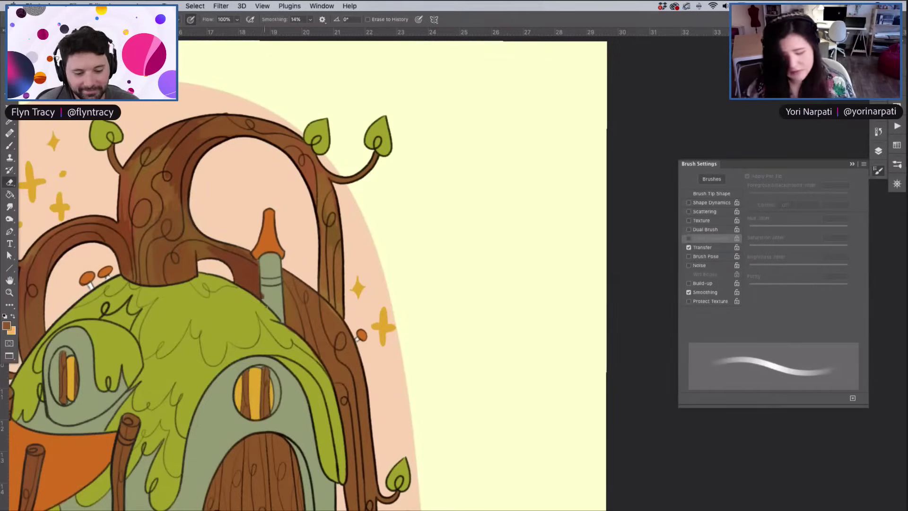
drag(264, 290, 263, 298)
Lock the transparent pixels of Layer 3 and brush reddish-brown variation down the right trunk beside the house
click(879, 151)
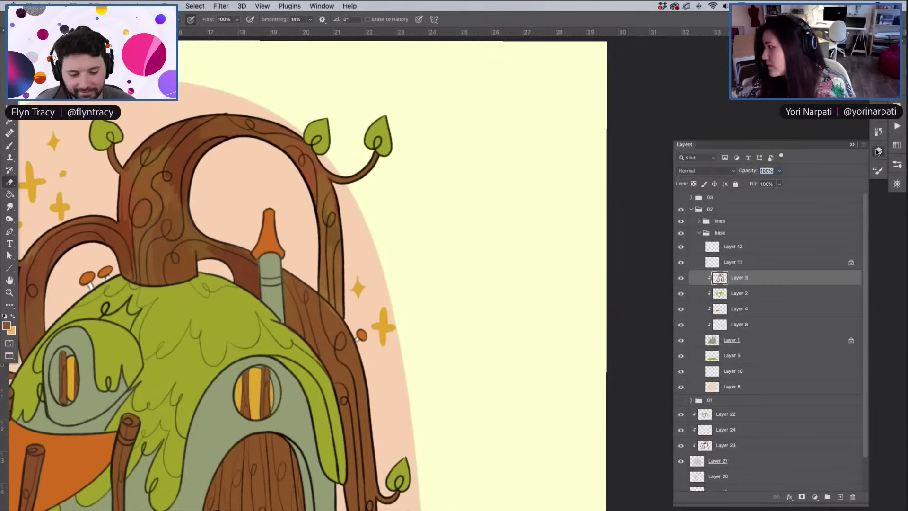
key(b)
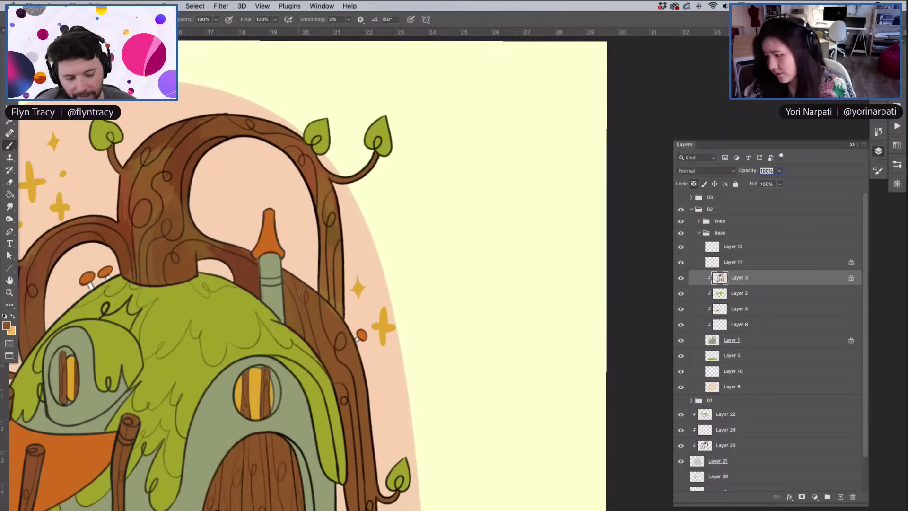
mouse_move(332, 356)
mouse_down()
mouse_move(340, 395)
mouse_move(343, 382)
mouse_move(357, 416)
mouse_move(359, 374)
mouse_move(360, 427)
mouse_move(343, 404)
mouse_move(335, 362)
mouse_move(358, 419)
mouse_move(356, 357)
mouse_move(371, 429)
mouse_move(354, 353)
mouse_move(355, 400)
mouse_move(319, 351)
mouse_move(329, 350)
mouse_move(347, 374)
mouse_move(344, 336)
mouse_move(353, 343)
mouse_move(344, 420)
mouse_move(360, 444)
mouse_move(366, 423)
mouse_move(368, 449)
mouse_move(352, 412)
mouse_up()
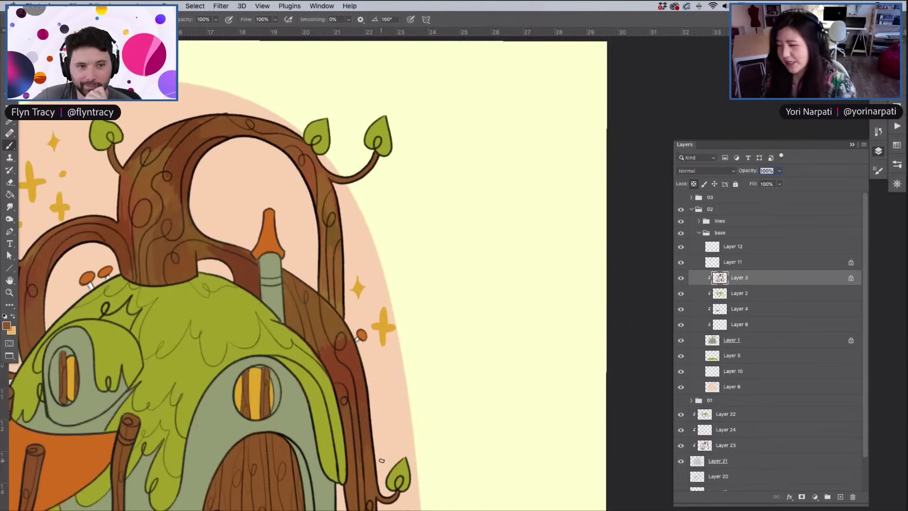
scroll(382, 460, down, 5)
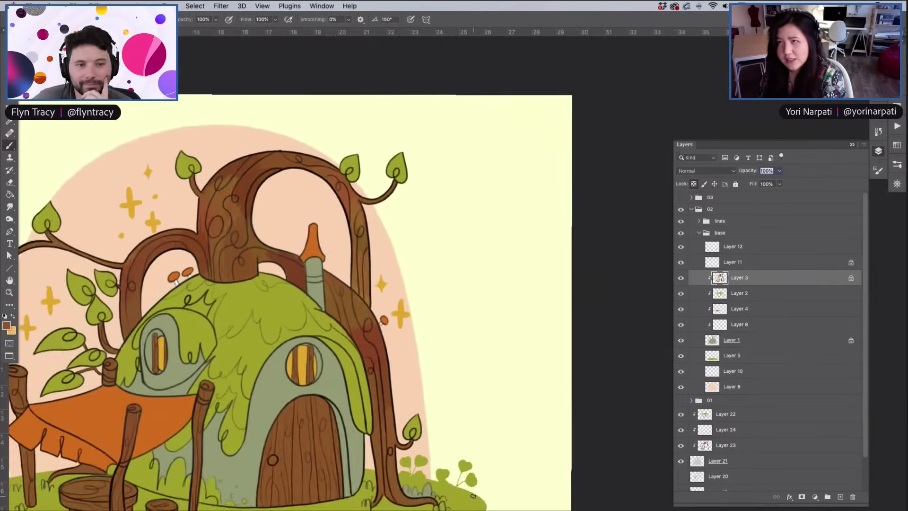
scroll(473, 496, down, 3)
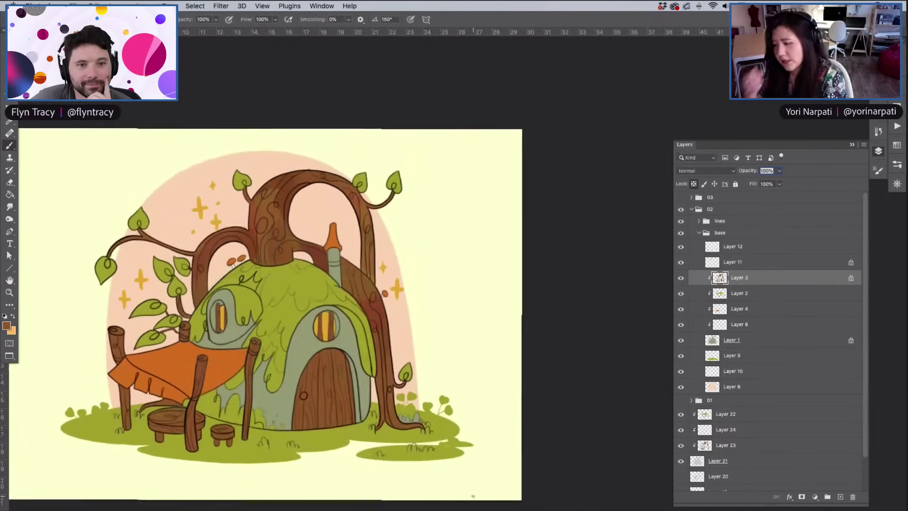
scroll(473, 495, up, 2)
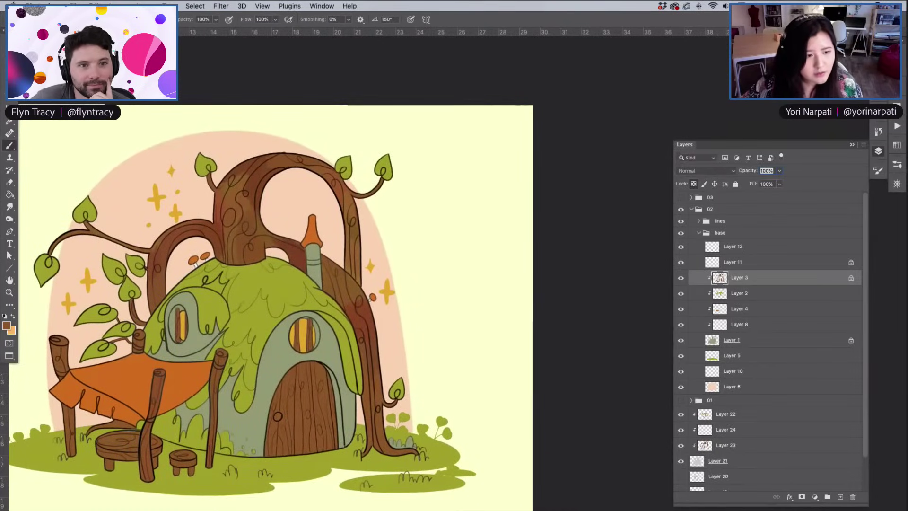
key(Tab)
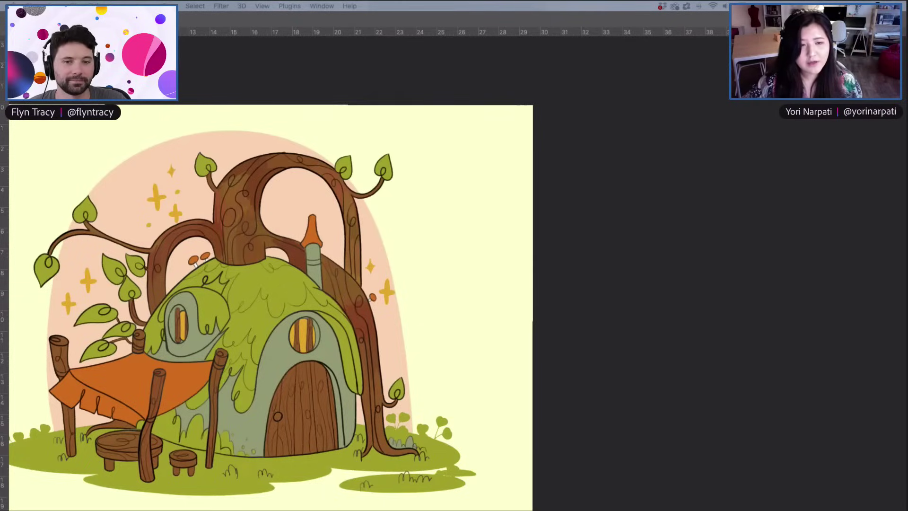
click(11, 202)
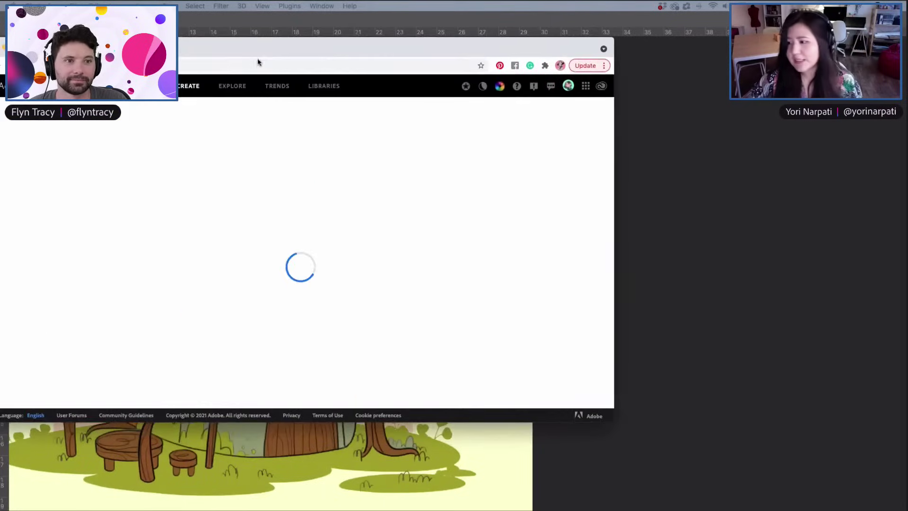
double_click(277, 70)
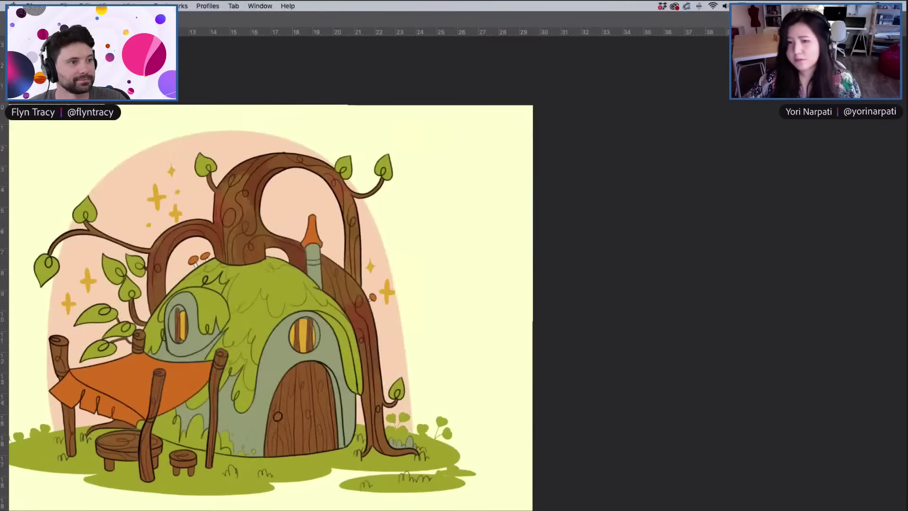
click(625, 113)
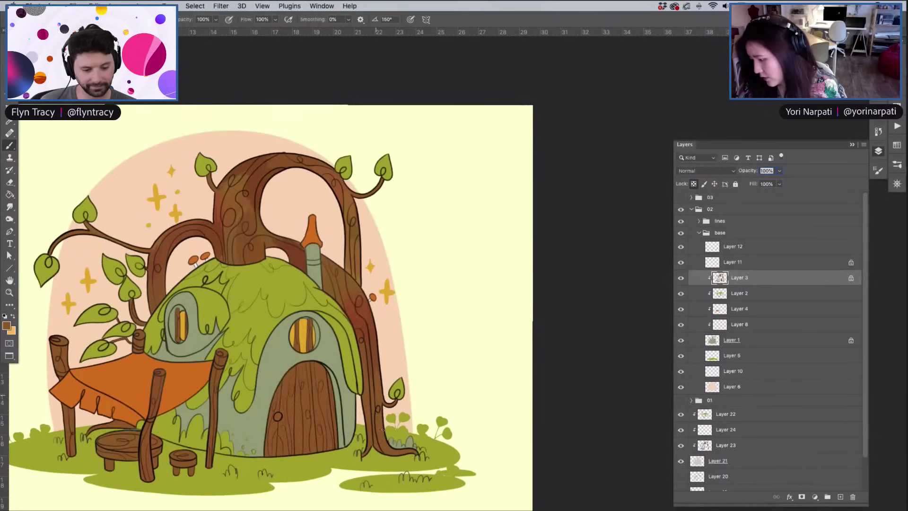
Raise the brush's brightness jitter to 11% and brush varied browns onto the awning's two front posts
click(875, 172)
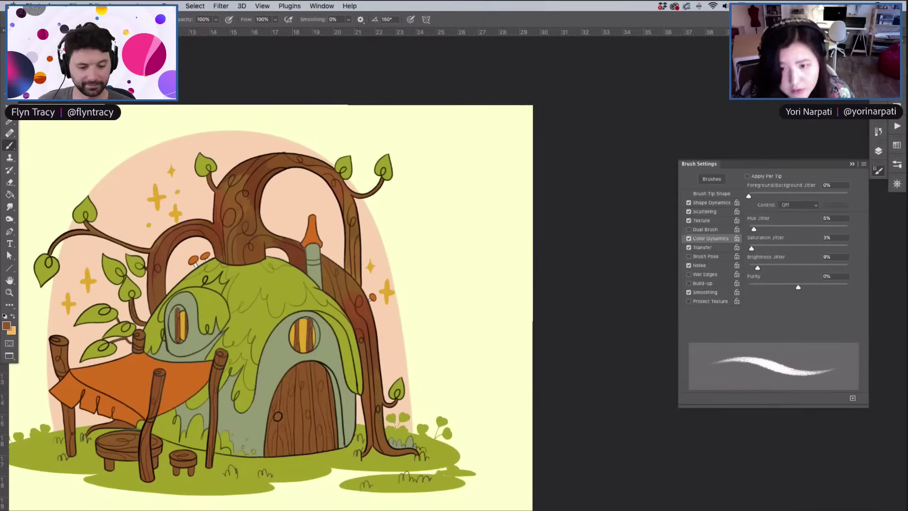
key(Tab)
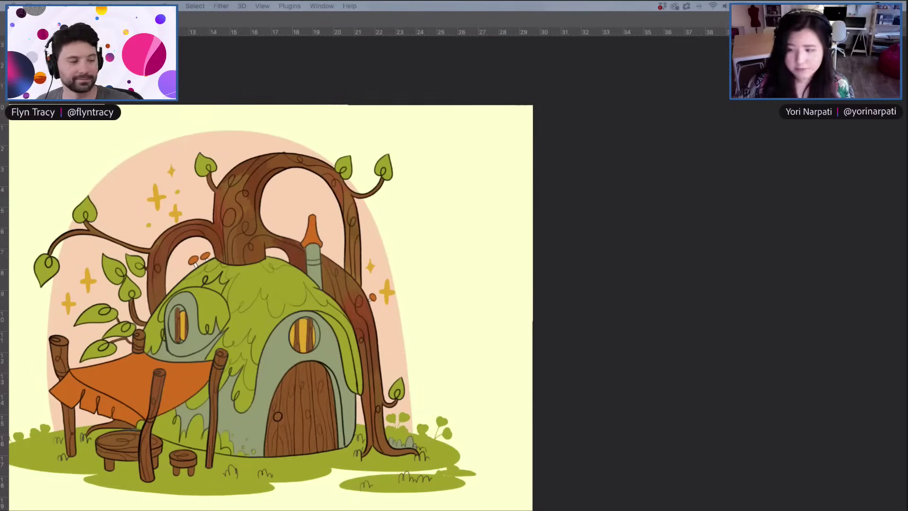
key(Tab)
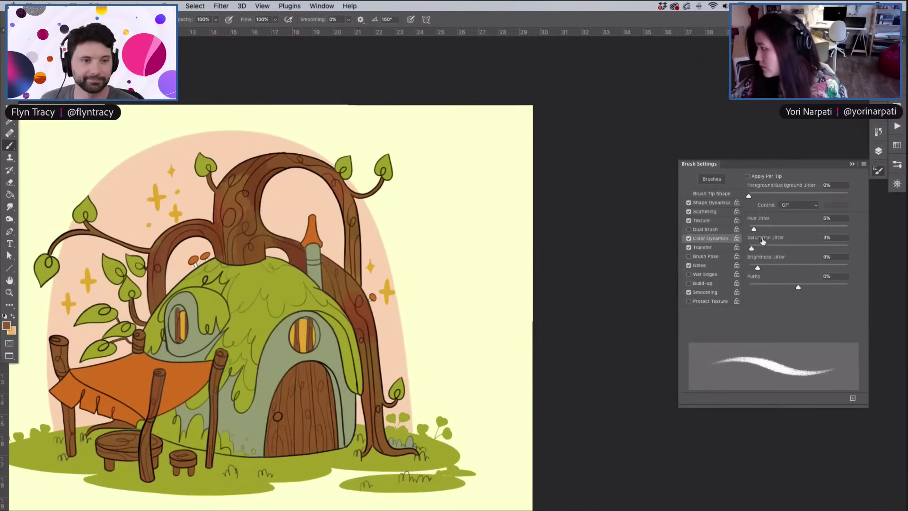
drag(757, 268, 760, 268)
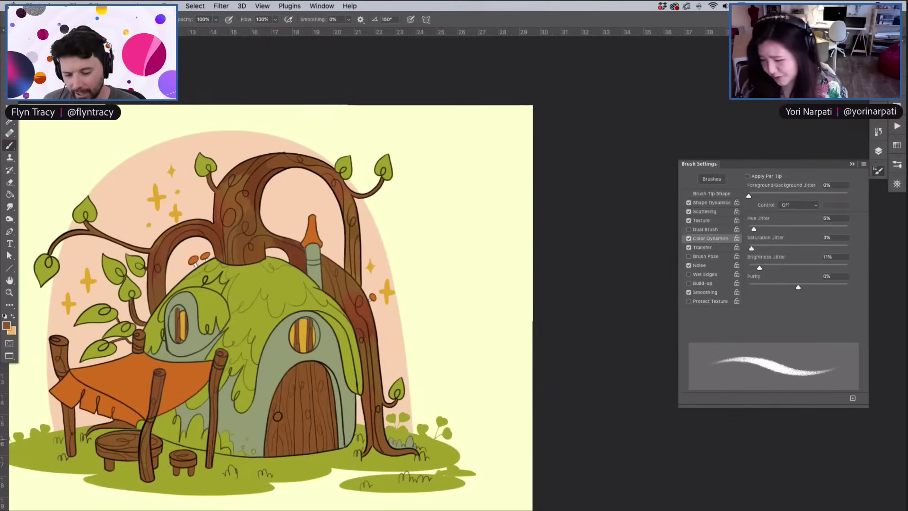
drag(145, 432, 151, 473)
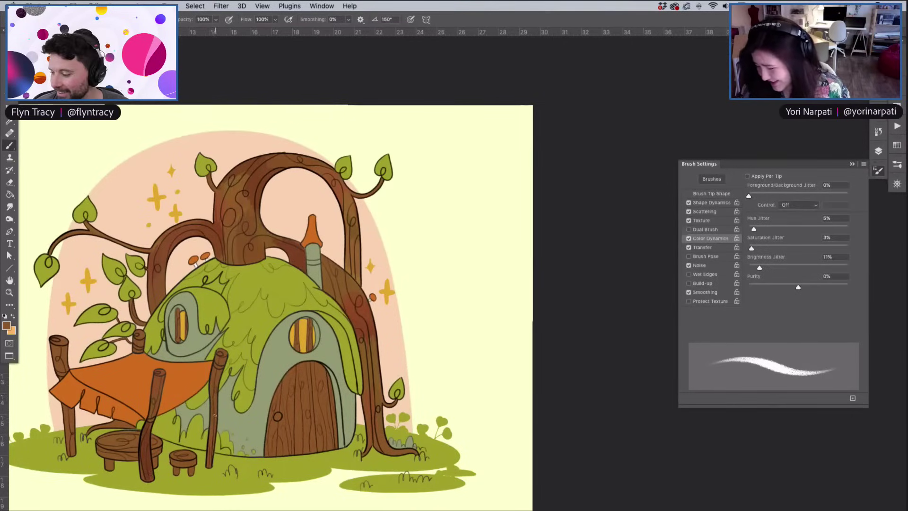
mouse_move(216, 374)
mouse_down()
mouse_move(213, 412)
mouse_move(216, 377)
mouse_up()
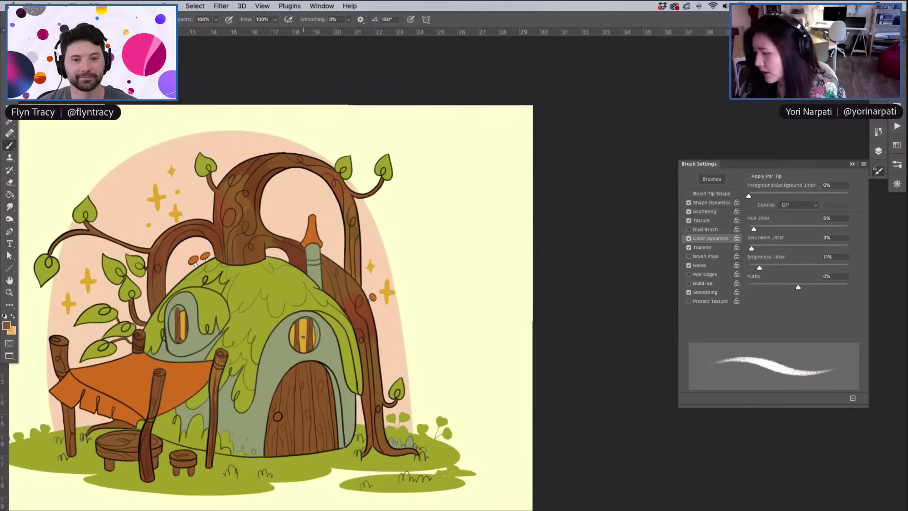
Turn off Color Dynamics for the brush
click(689, 238)
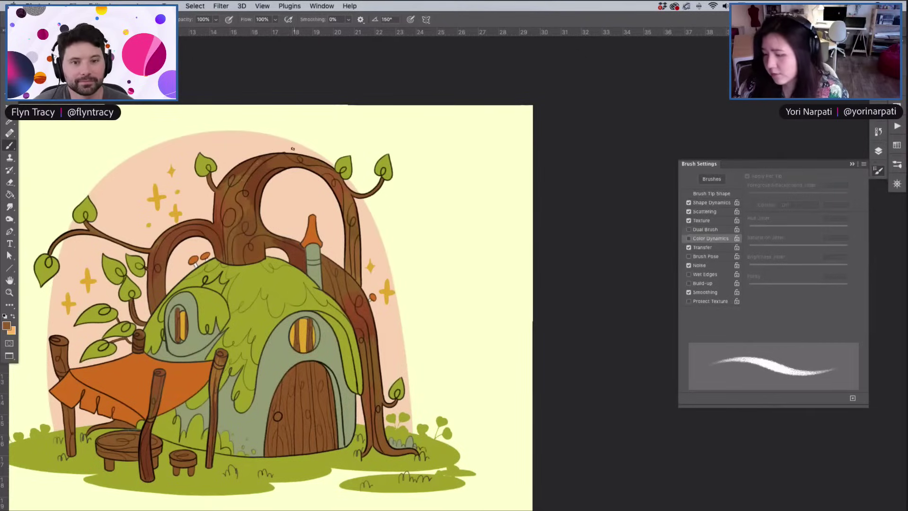
scroll(296, 185, up, 5)
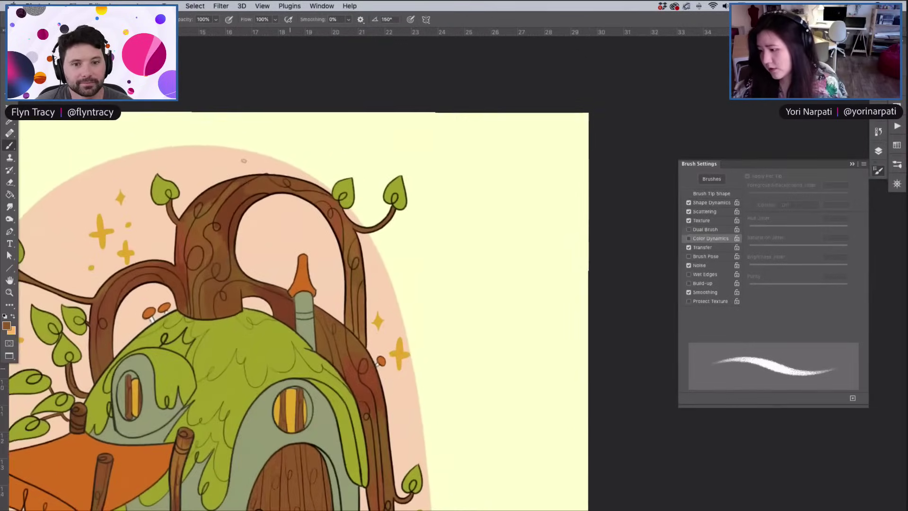
Sample browns from the main trunk and right trunk and brush reddish brown along the right trunk beside the house
alt+click(227, 195)
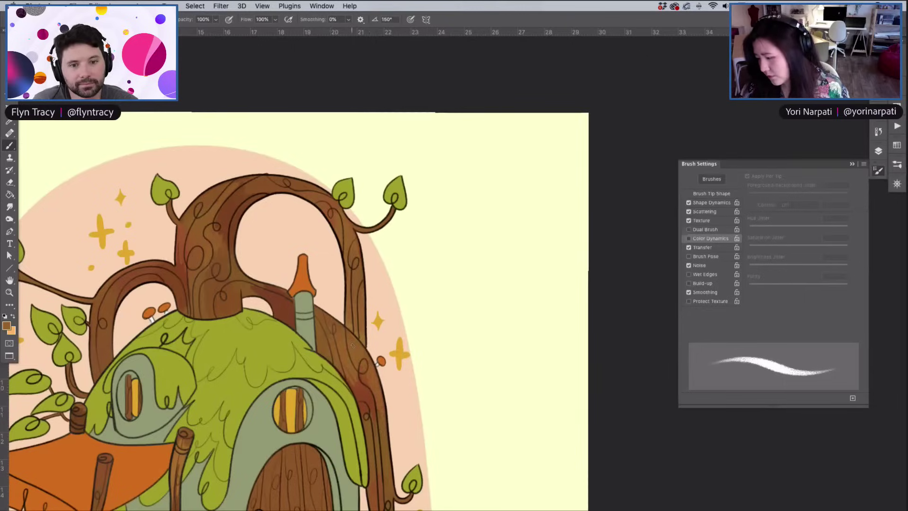
alt+click(355, 390)
mouse_move(380, 446)
mouse_down()
mouse_move(381, 402)
mouse_move(380, 418)
mouse_up()
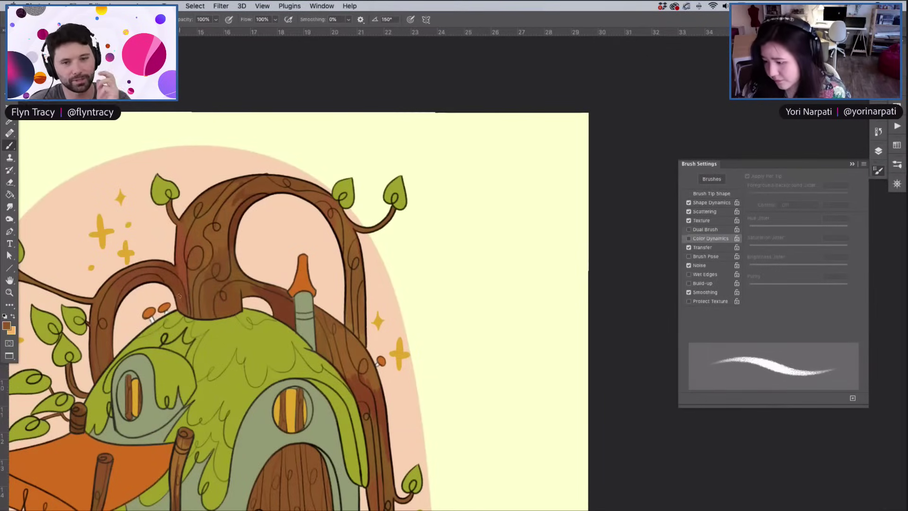
Blend browns sampled from the trunk and branches over the main trunk, the arching branch and the right trunk
alt+click(180, 279)
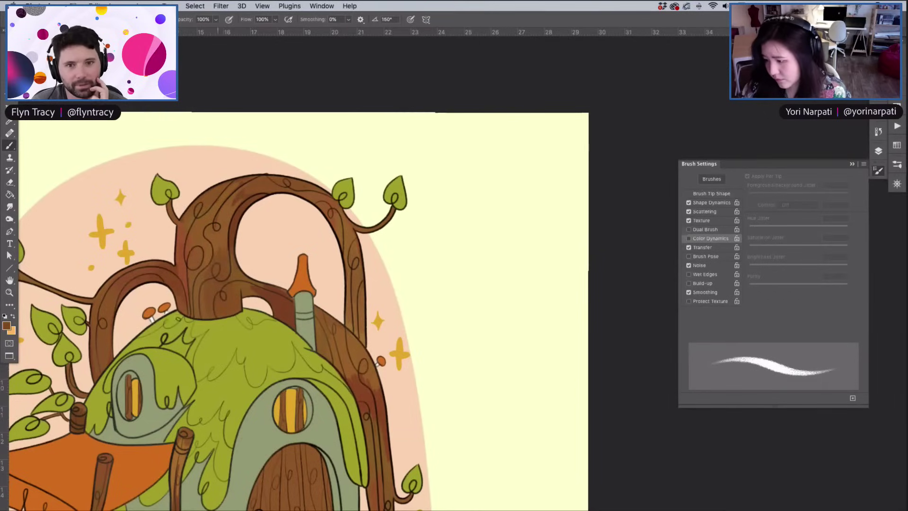
alt+click(207, 272)
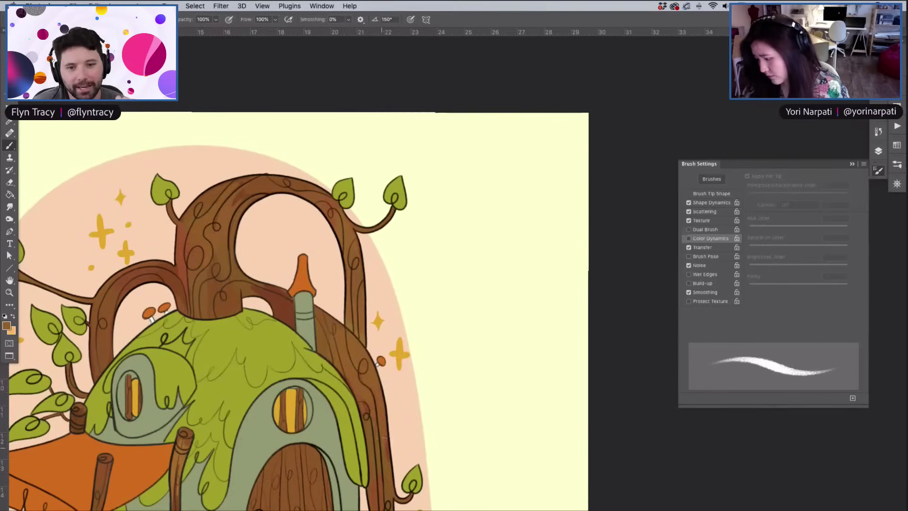
alt+click(257, 290)
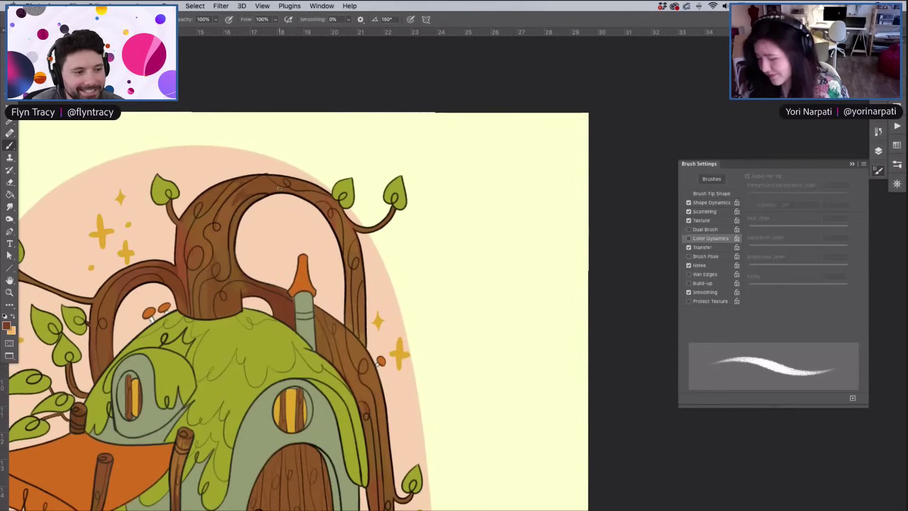
scroll(279, 188, down, 5)
scroll(279, 189, left, 5)
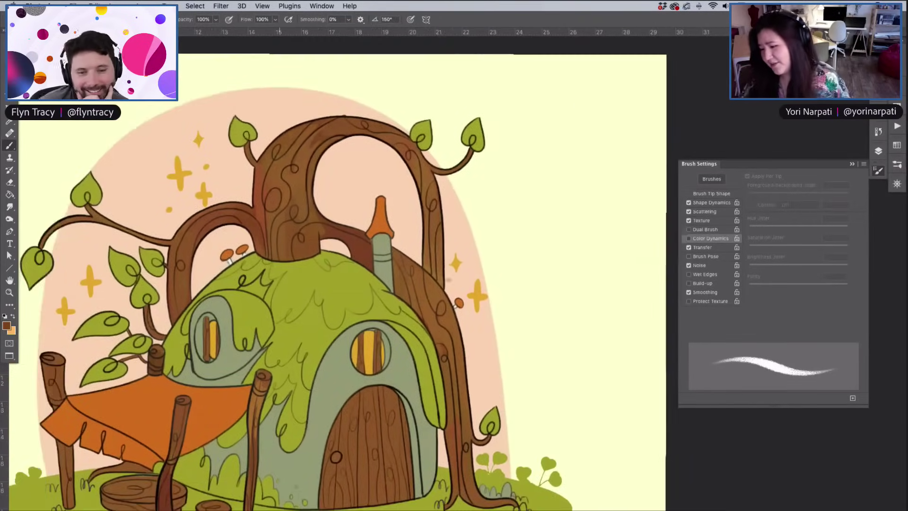
mouse_move(443, 324)
mouse_down()
mouse_move(438, 304)
mouse_move(436, 313)
mouse_up()
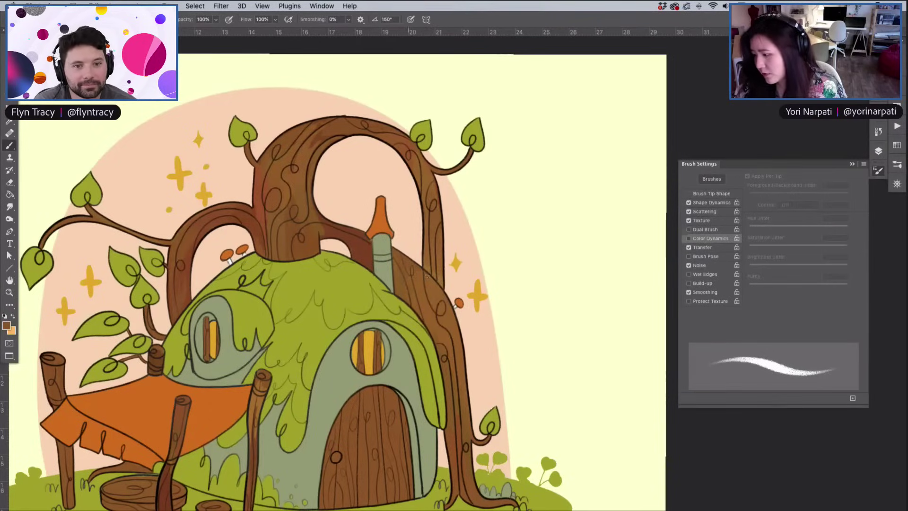
Select Layer 2 with the green foliage, check its content by toggling visibility, and lock its transparent pixels
click(879, 151)
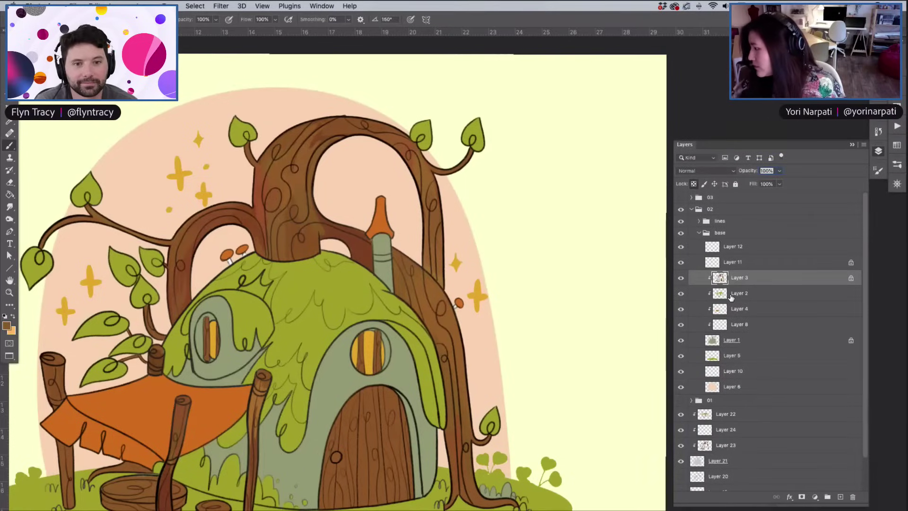
click(738, 294)
click(681, 294)
click(681, 294)
click(695, 184)
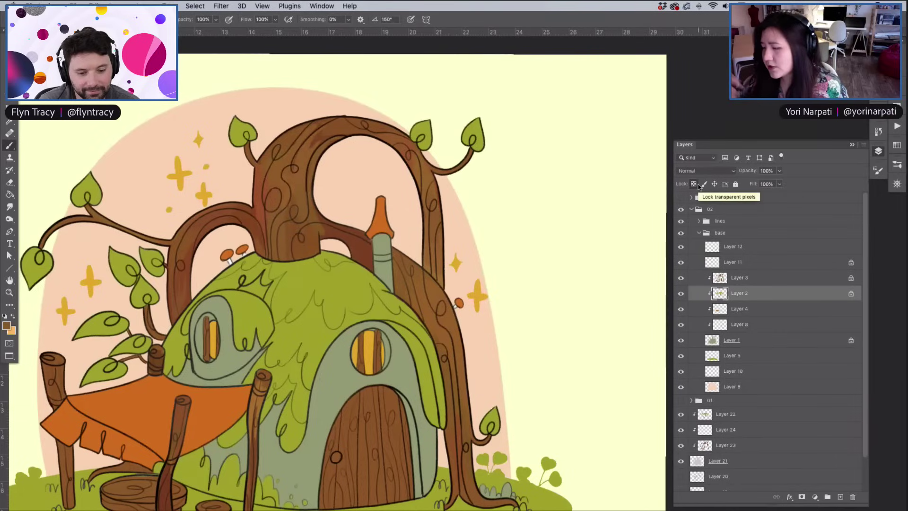
Set the foreground colour to the roof's green 9ea011 and turn on Color Dynamics for the brush
click(878, 132)
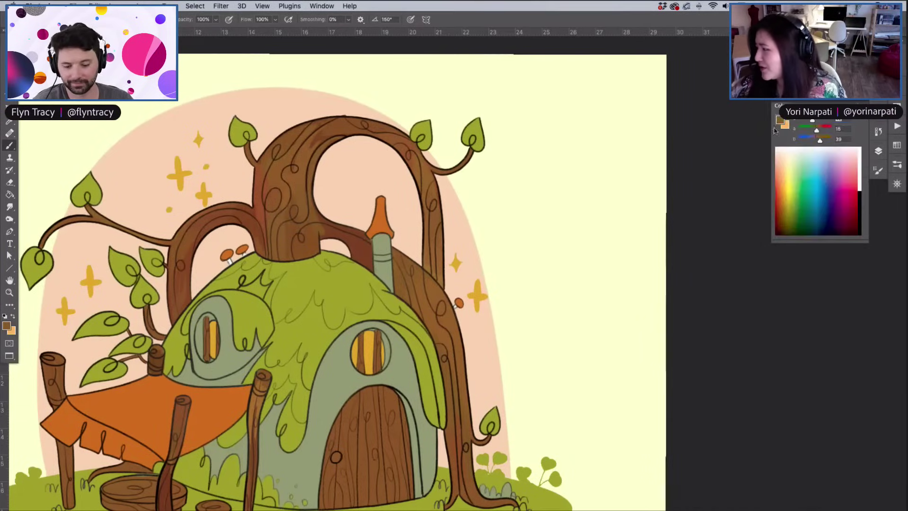
click(780, 120)
click(360, 294)
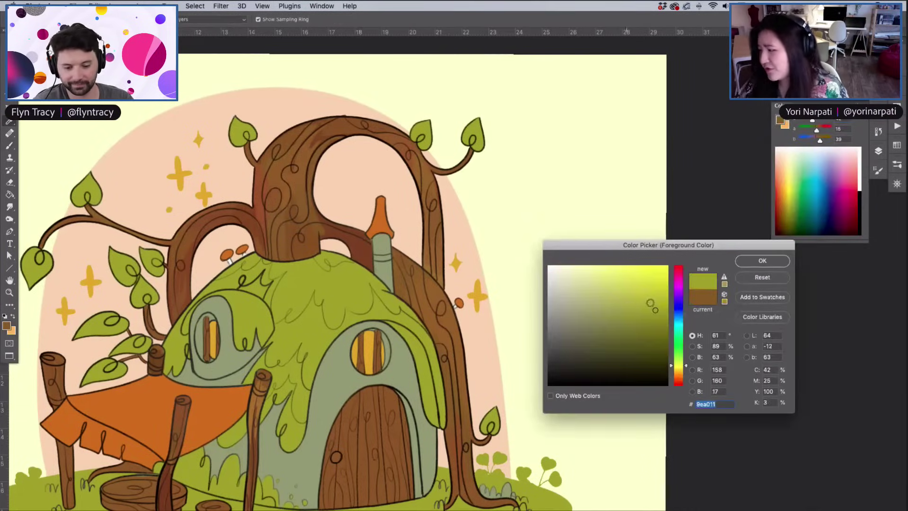
click(751, 263)
click(878, 171)
click(689, 239)
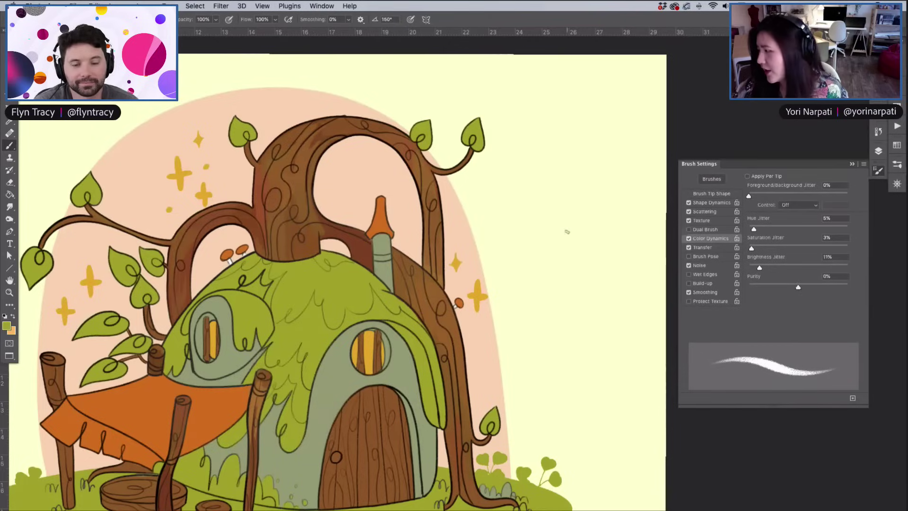
Brush varied greens onto the middle of the mossy roof between the two windows
mouse_move(301, 394)
mouse_down()
mouse_move(305, 362)
mouse_move(302, 412)
mouse_move(305, 361)
mouse_up()
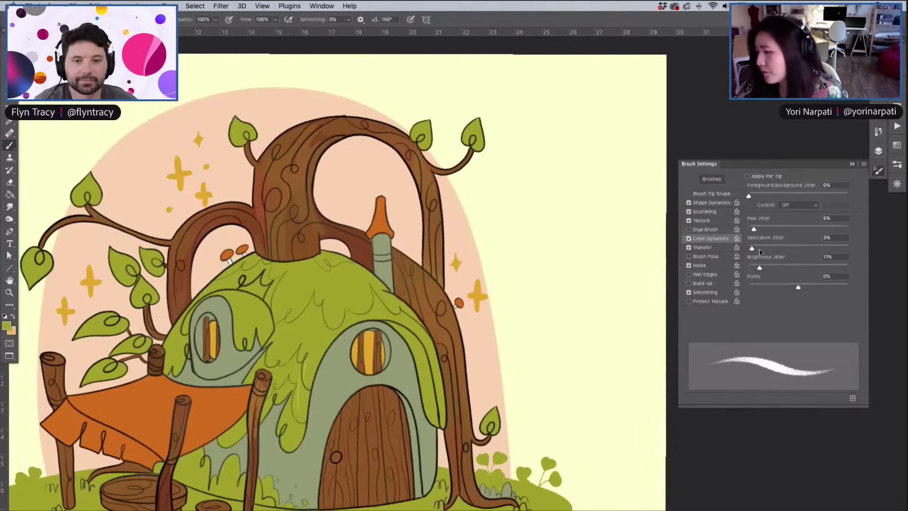
mouse_move(301, 378)
mouse_down()
mouse_move(305, 411)
mouse_move(298, 365)
mouse_move(303, 403)
mouse_up()
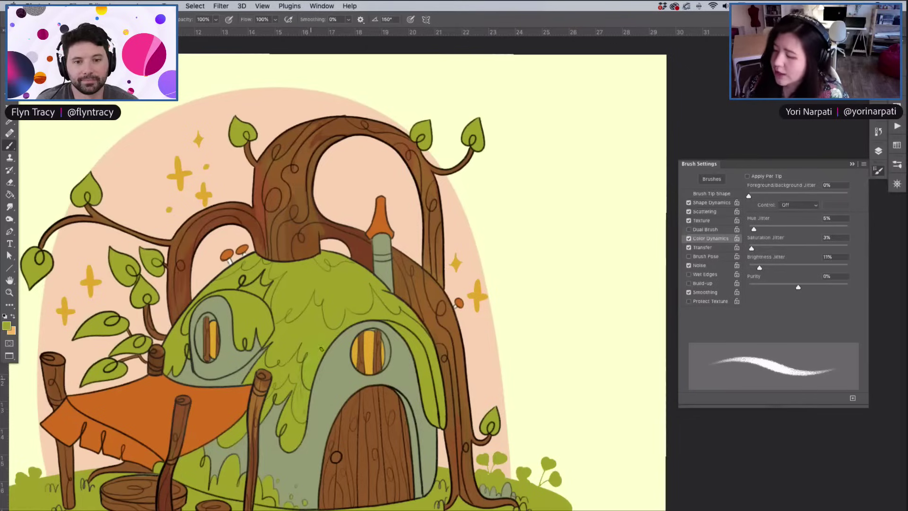
drag(305, 374, 307, 381)
drag(319, 328, 301, 362)
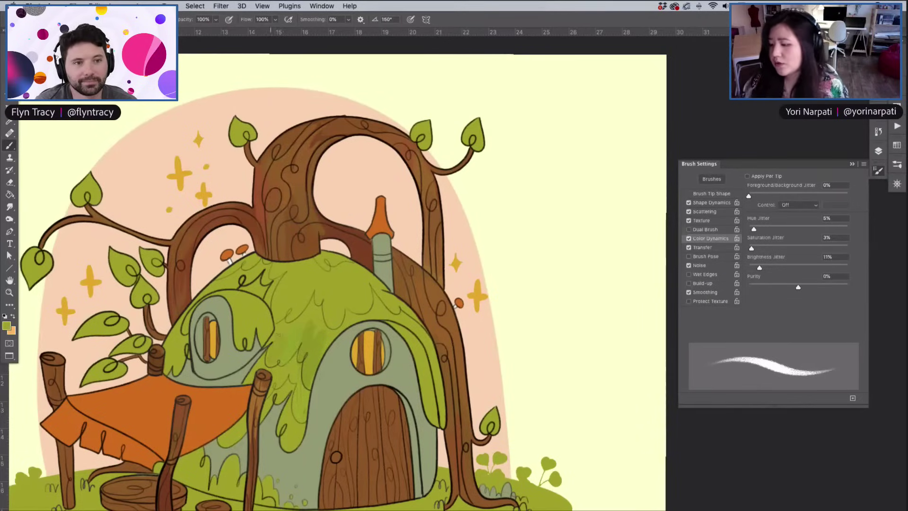
Toggle the visibility of Layer 2 and Layer 3 to examine which parts of the house each one colours
click(878, 151)
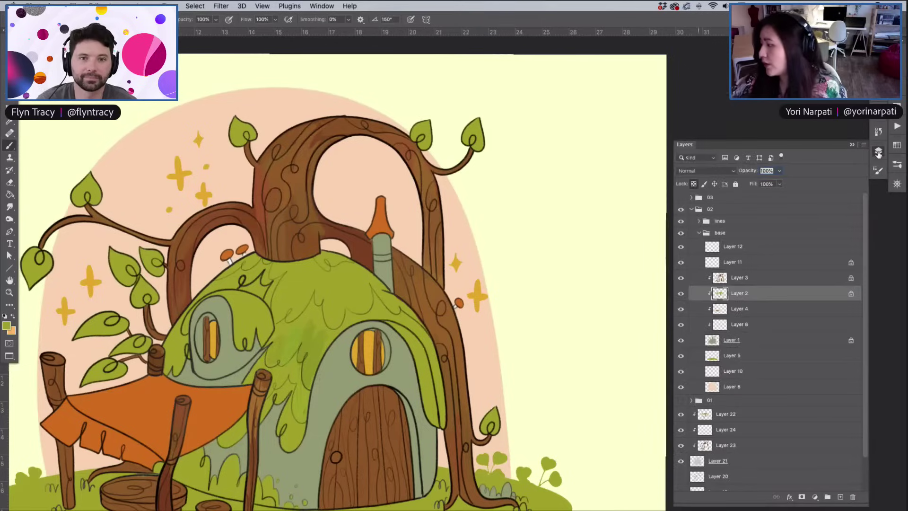
click(682, 295)
click(682, 294)
click(682, 294)
click(682, 293)
click(681, 278)
click(681, 278)
click(681, 278)
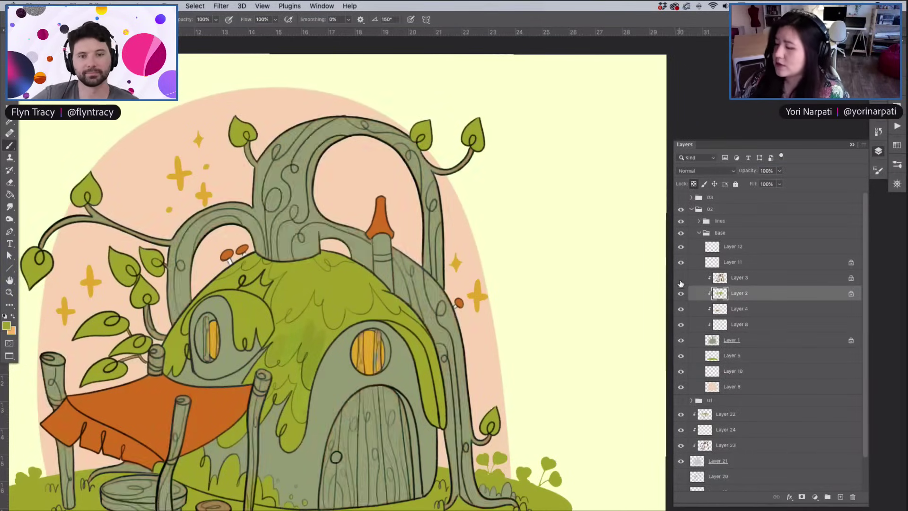
click(681, 278)
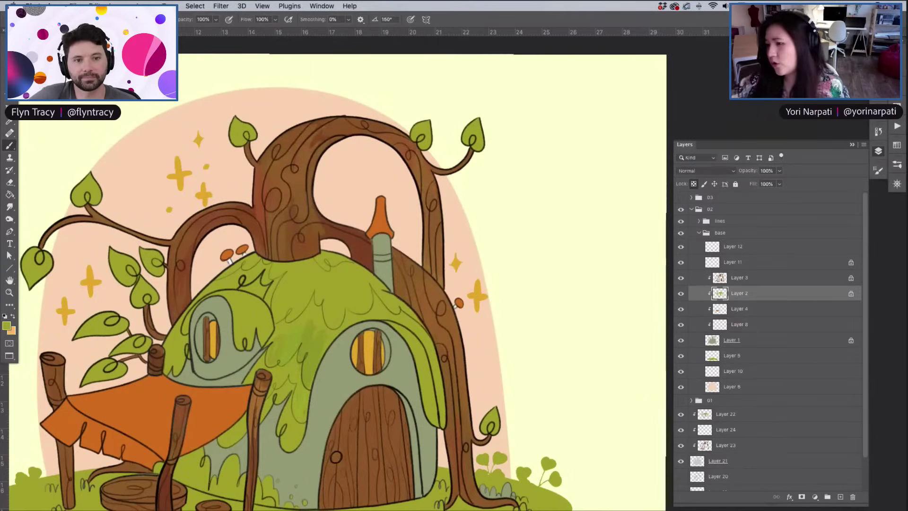
click(116, 6)
mouse_move(194, 32)
click(251, 83)
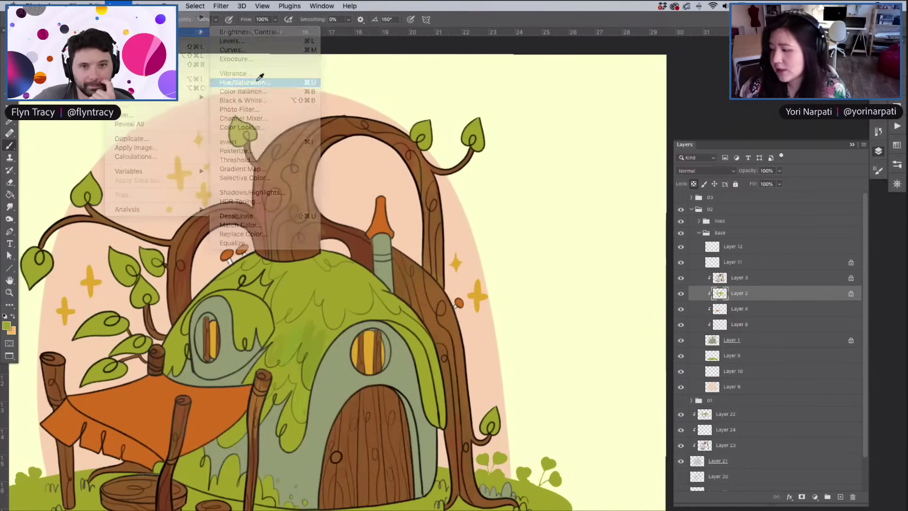
mouse_move(764, 329)
mouse_down()
mouse_move(735, 331)
mouse_move(760, 334)
mouse_up()
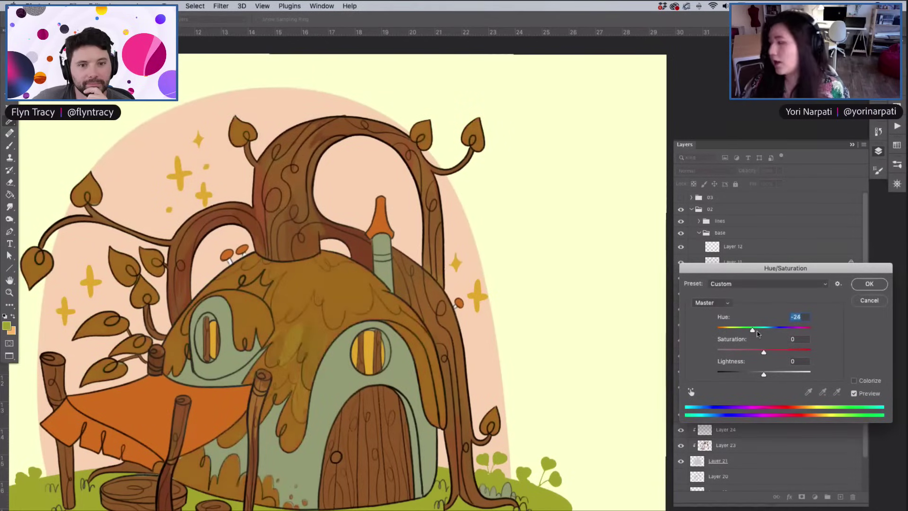
click(866, 301)
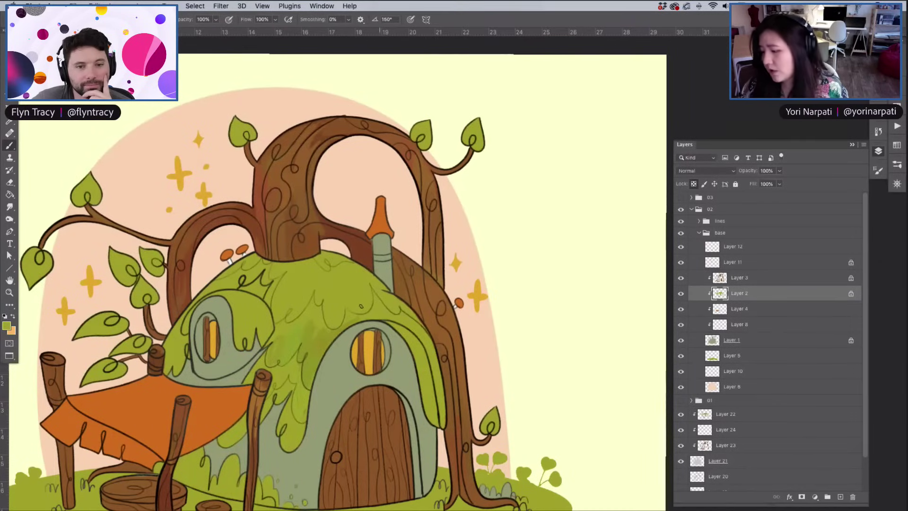
Brush darker greens into the centre of the roof and lighter yellow-greens across its upper tufts below the trunk
mouse_move(324, 328)
mouse_down()
mouse_move(315, 267)
mouse_move(308, 312)
mouse_up()
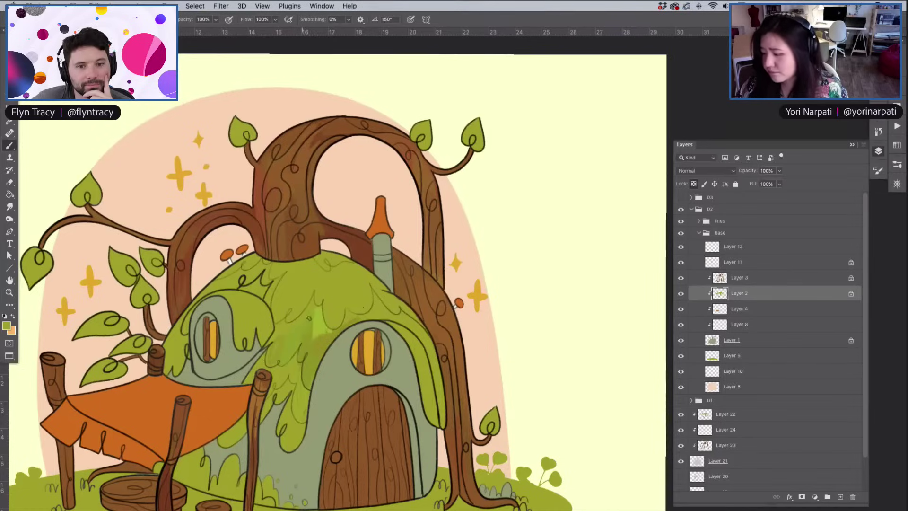
mouse_move(312, 315)
mouse_down()
mouse_move(316, 331)
mouse_move(329, 326)
mouse_move(319, 307)
mouse_up()
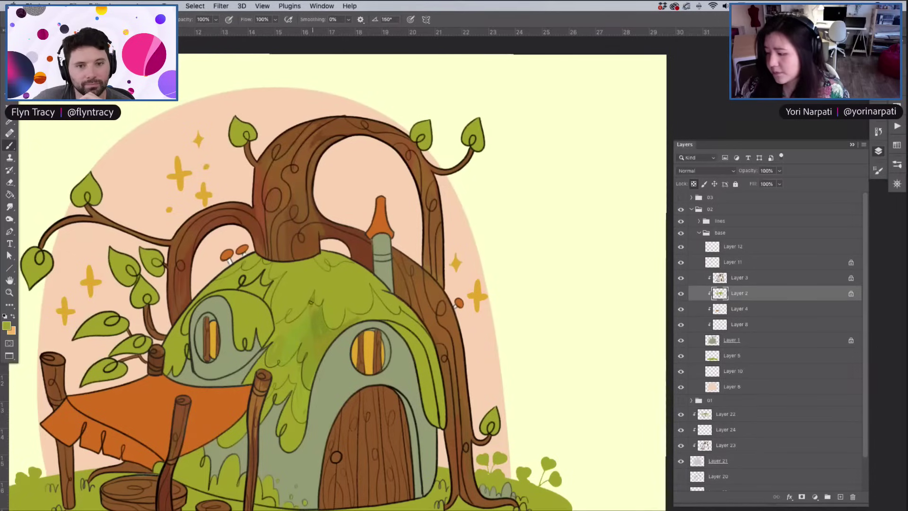
drag(335, 323, 334, 314)
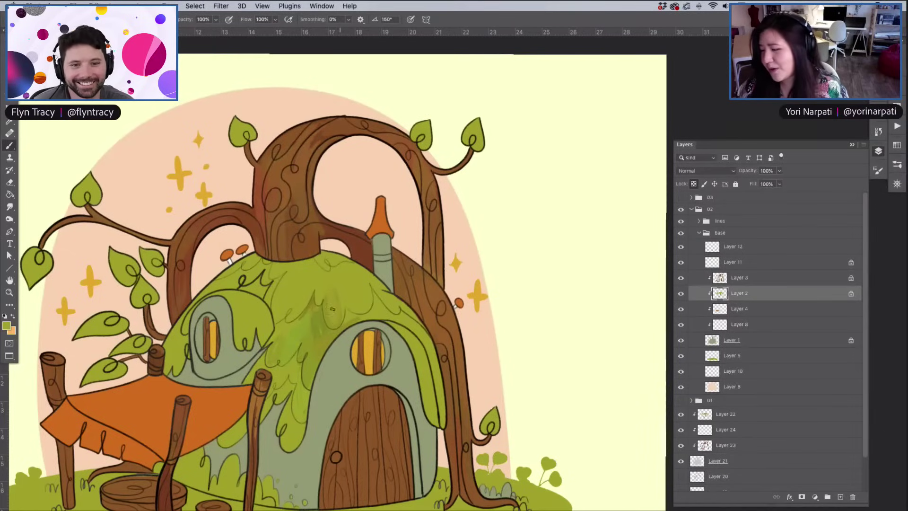
mouse_move(340, 290)
mouse_down()
mouse_move(362, 290)
mouse_move(354, 274)
mouse_up()
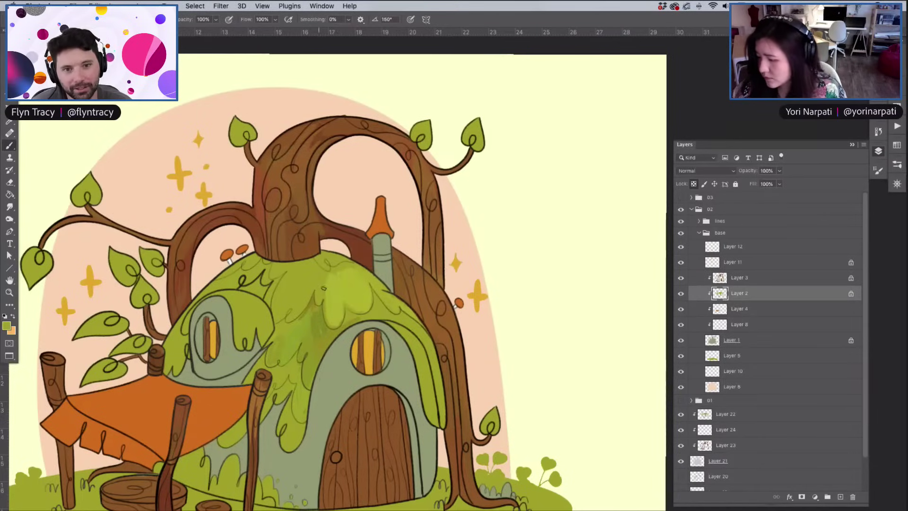
mouse_move(324, 294)
mouse_down()
mouse_move(314, 270)
mouse_move(290, 320)
mouse_move(307, 295)
mouse_move(304, 271)
mouse_move(276, 311)
mouse_move(289, 278)
mouse_move(273, 315)
mouse_move(284, 313)
mouse_move(273, 311)
mouse_move(295, 268)
mouse_move(292, 291)
mouse_move(313, 283)
mouse_move(295, 305)
mouse_move(318, 276)
mouse_move(317, 302)
mouse_move(326, 276)
mouse_up()
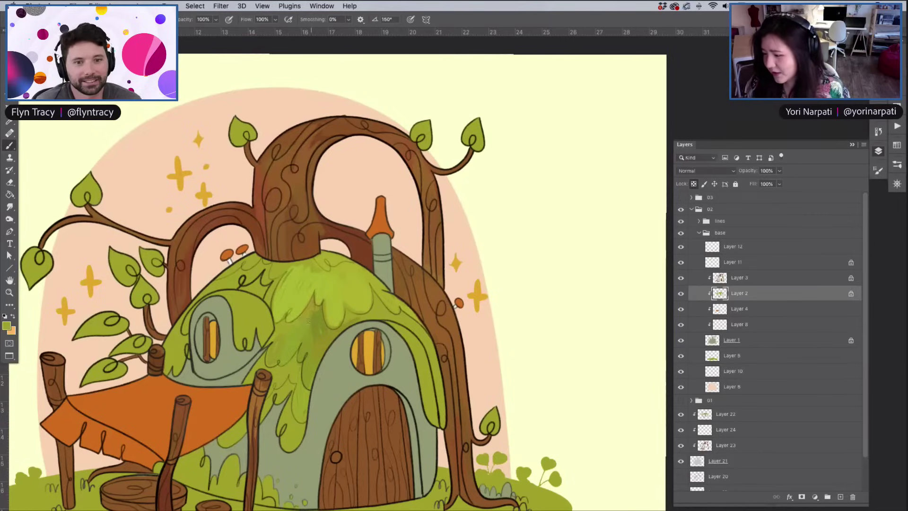
Brush varied light greens over the roof's central and hanging moss tufts and along its edge above the round window
mouse_move(308, 321)
mouse_down()
mouse_move(314, 345)
mouse_move(317, 310)
mouse_move(311, 362)
mouse_move(311, 299)
mouse_move(311, 345)
mouse_move(318, 323)
mouse_move(331, 317)
mouse_move(315, 323)
mouse_move(316, 344)
mouse_move(319, 311)
mouse_move(316, 324)
mouse_move(327, 327)
mouse_move(314, 369)
mouse_move(325, 340)
mouse_move(311, 355)
mouse_up()
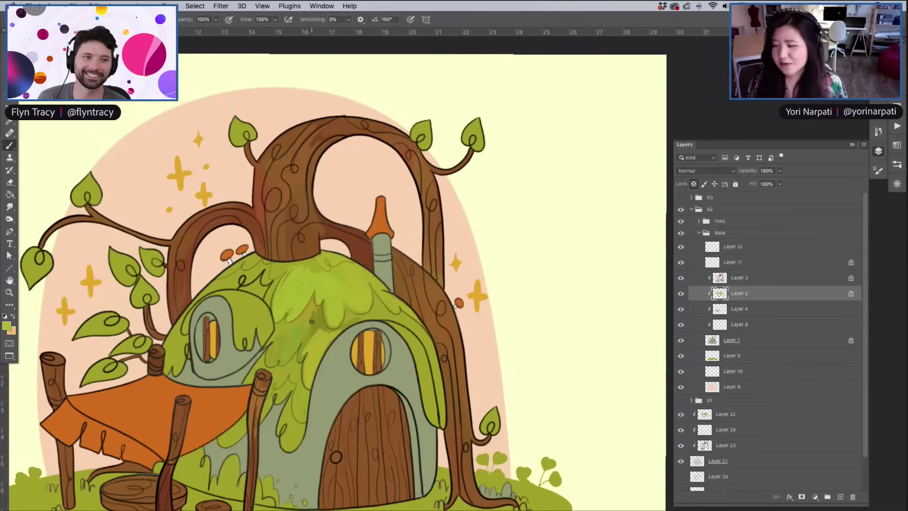
mouse_move(294, 416)
mouse_down()
mouse_move(287, 450)
mouse_move(304, 406)
mouse_move(289, 440)
mouse_move(290, 407)
mouse_move(284, 426)
mouse_move(304, 407)
mouse_up()
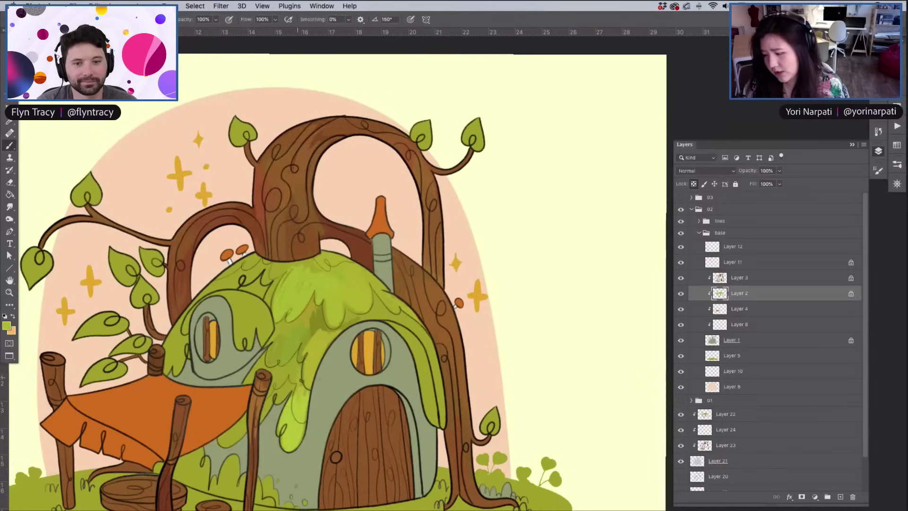
mouse_move(297, 373)
mouse_down()
mouse_move(285, 392)
mouse_move(296, 367)
mouse_move(293, 413)
mouse_move(307, 372)
mouse_move(299, 403)
mouse_move(296, 363)
mouse_move(306, 355)
mouse_move(277, 372)
mouse_up()
mouse_move(323, 340)
mouse_down()
mouse_move(305, 348)
mouse_move(313, 316)
mouse_move(317, 342)
mouse_move(325, 326)
mouse_move(327, 338)
mouse_move(301, 290)
mouse_move(282, 363)
mouse_move(287, 332)
mouse_move(307, 321)
mouse_up()
mouse_move(391, 320)
mouse_down()
mouse_move(408, 323)
mouse_move(401, 312)
mouse_move(436, 370)
mouse_up()
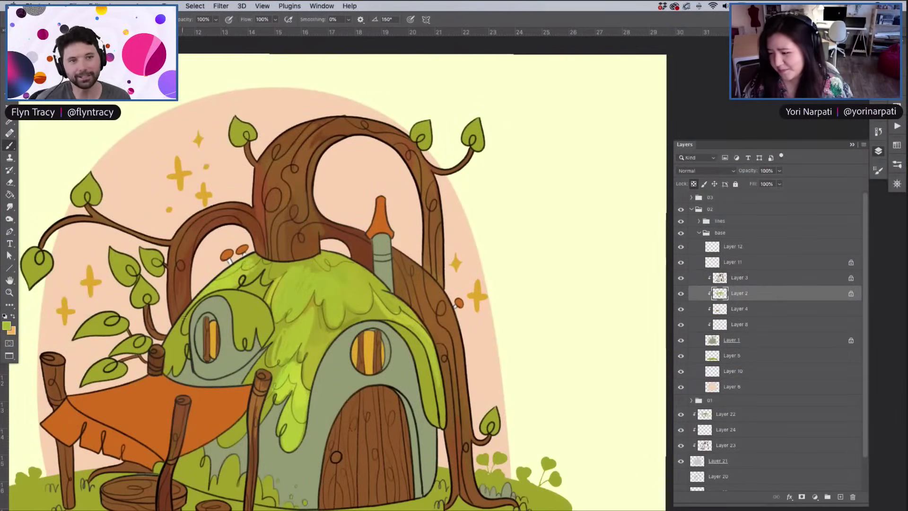
Brush bright green variation onto the moss around the small dormer window and above the door's arch
mouse_move(180, 350)
mouse_down()
mouse_move(175, 331)
mouse_move(171, 359)
mouse_move(183, 354)
mouse_up()
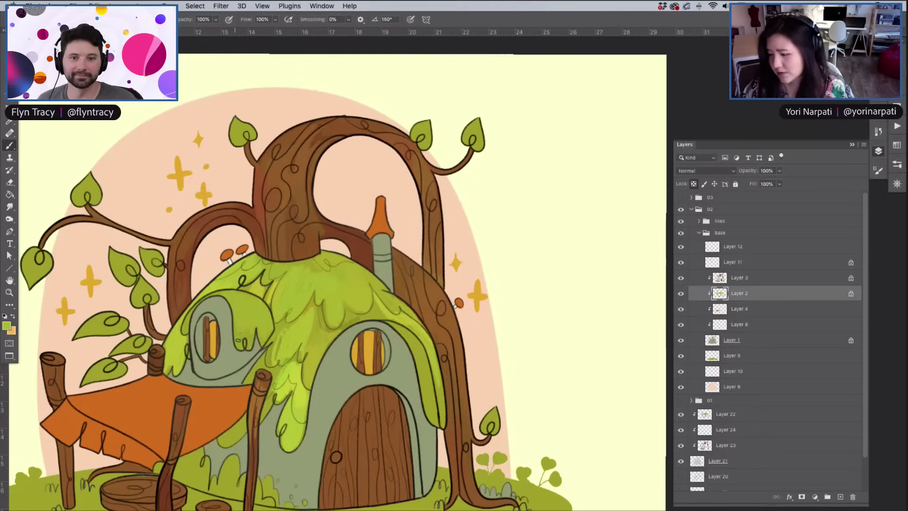
mouse_move(238, 324)
mouse_down()
mouse_move(246, 331)
mouse_move(246, 308)
mouse_move(235, 299)
mouse_up()
mouse_move(261, 331)
mouse_down()
mouse_move(259, 308)
mouse_move(272, 329)
mouse_up()
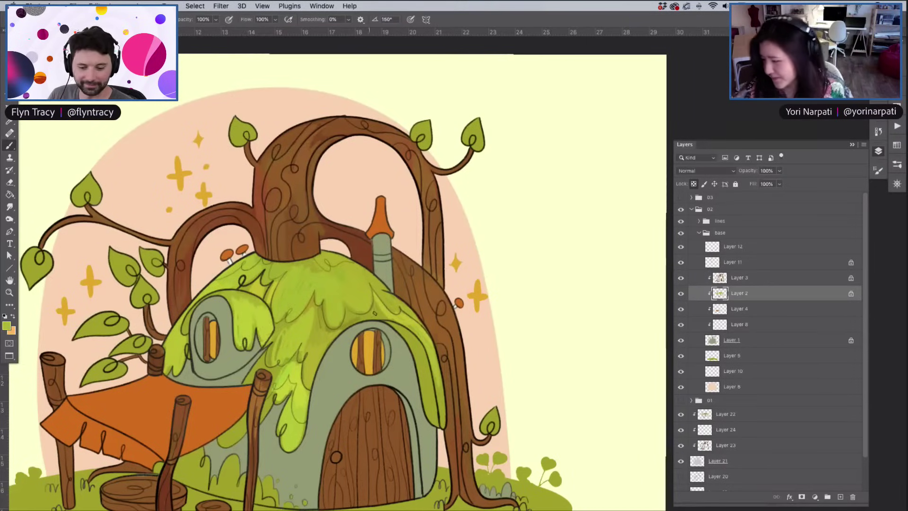
mouse_move(379, 314)
mouse_down()
mouse_move(377, 302)
mouse_move(391, 313)
mouse_up()
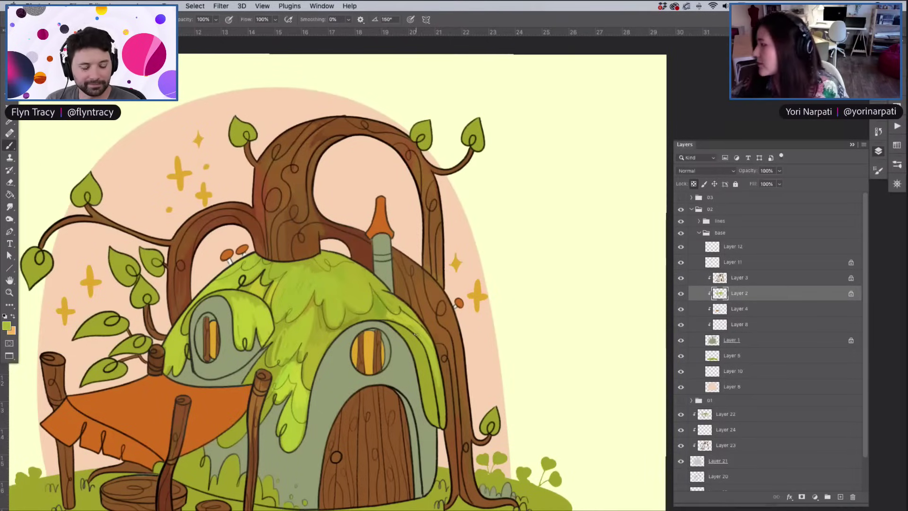
Turn off Color Dynamics for the brush and blend a green sampled from the moss over the centre of the roof
click(878, 171)
click(689, 239)
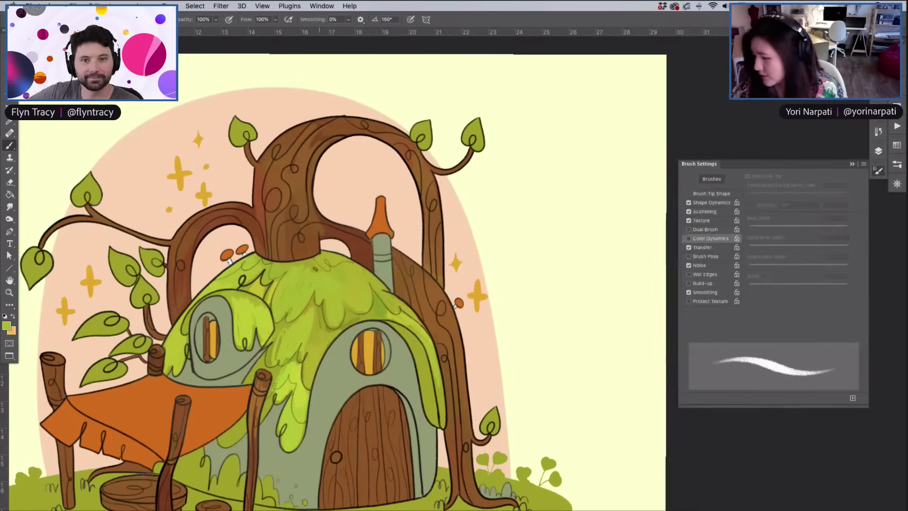
alt+click(284, 340)
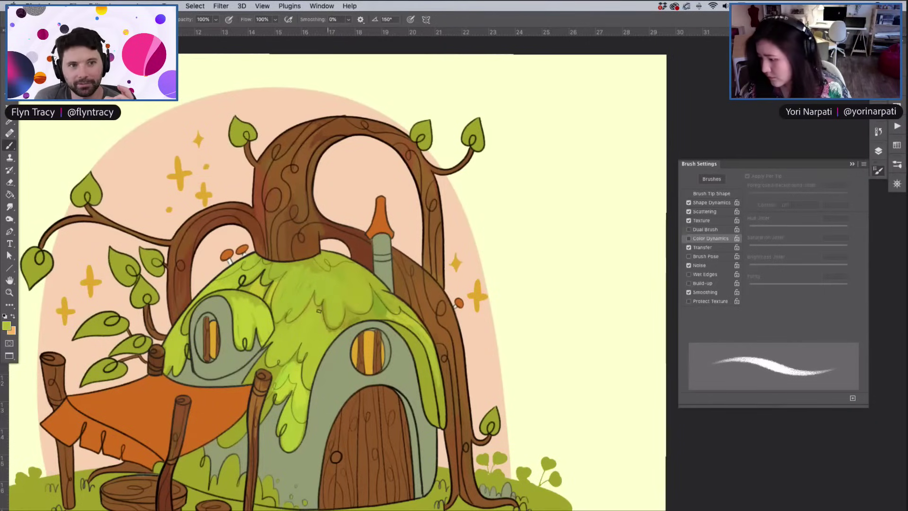
Select the plant-sprig preset Sampled Brush 2078 2079 for the brush
right_click(324, 236)
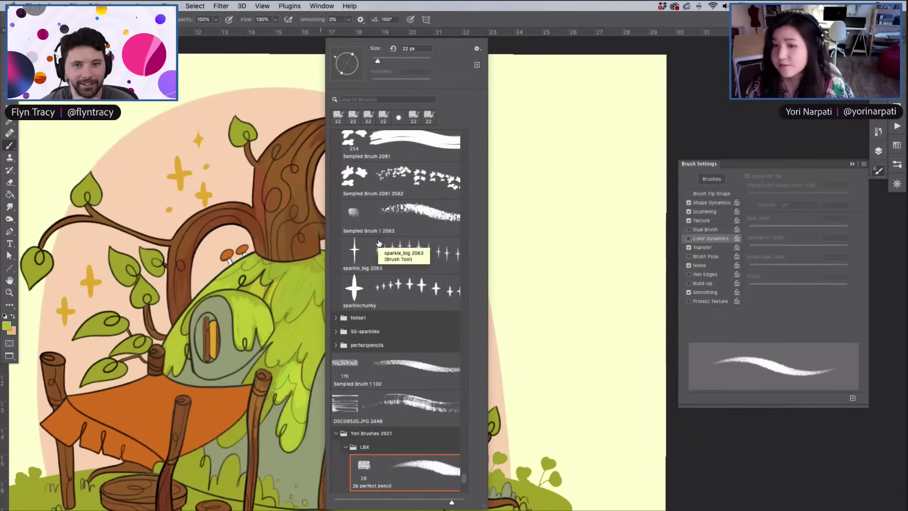
click(280, 378)
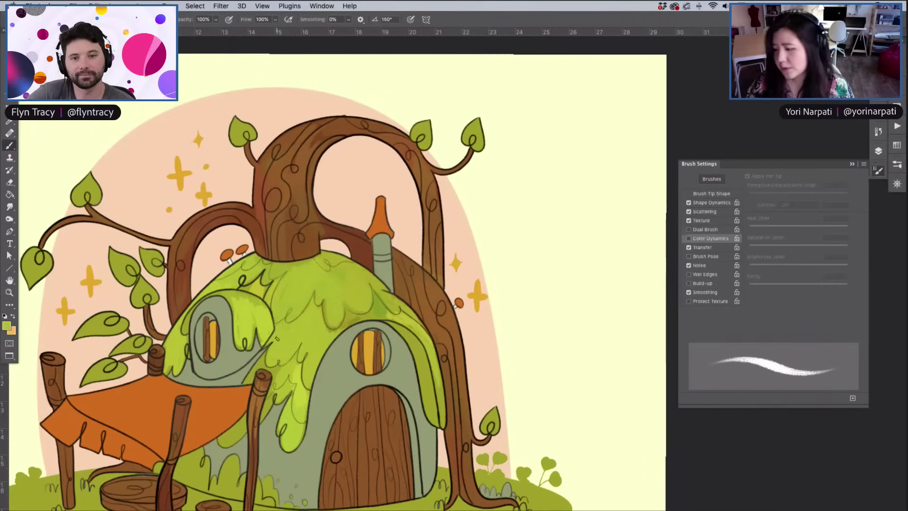
alt+click(244, 309)
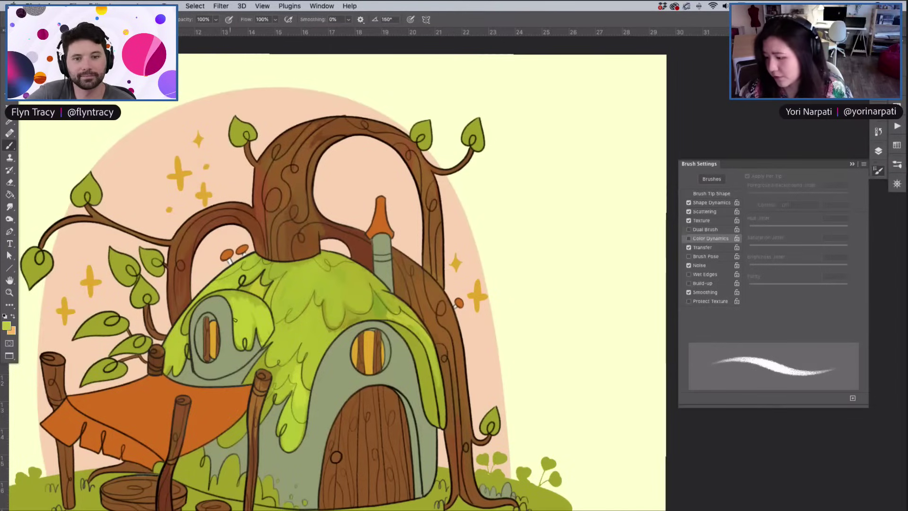
right_click(239, 258)
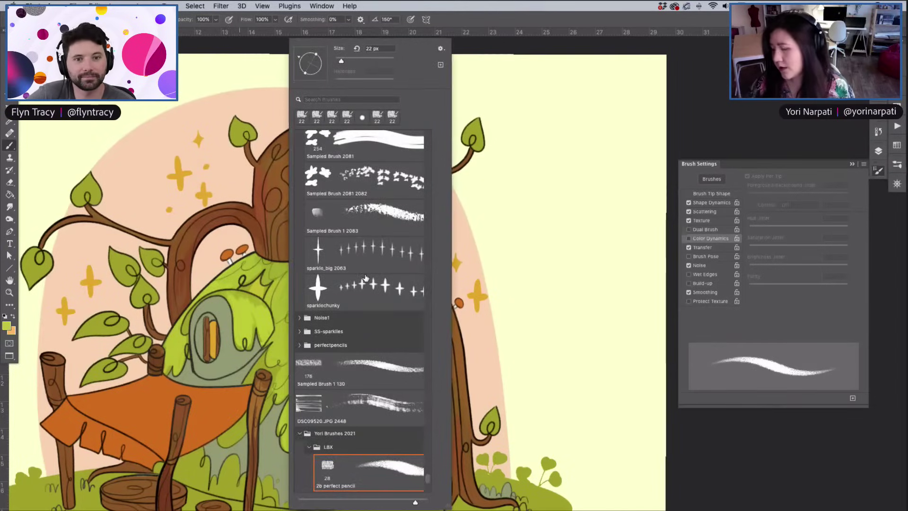
scroll(369, 246, up, 5)
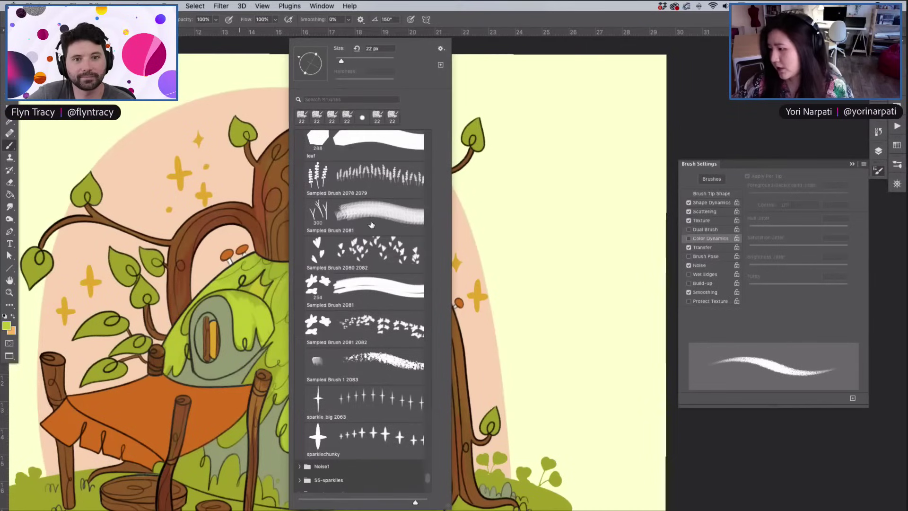
click(360, 182)
click(504, 235)
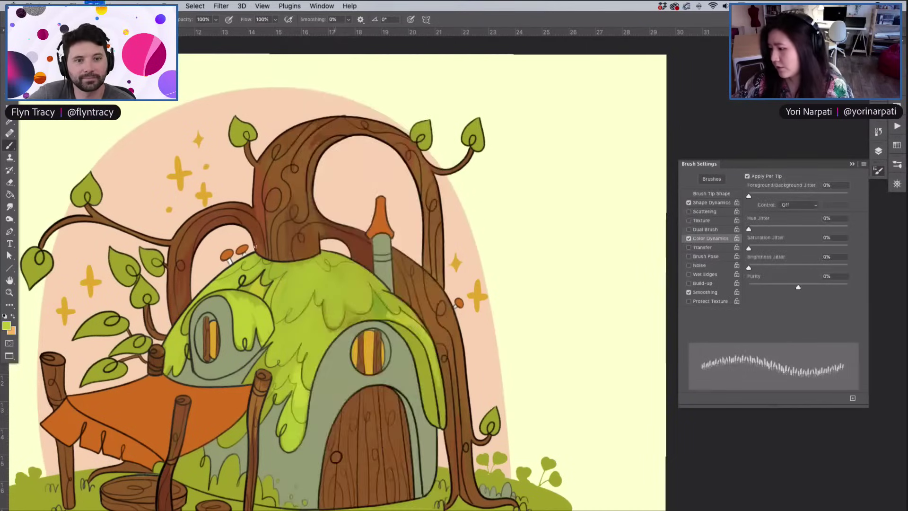
right_click(233, 248)
key(Return)
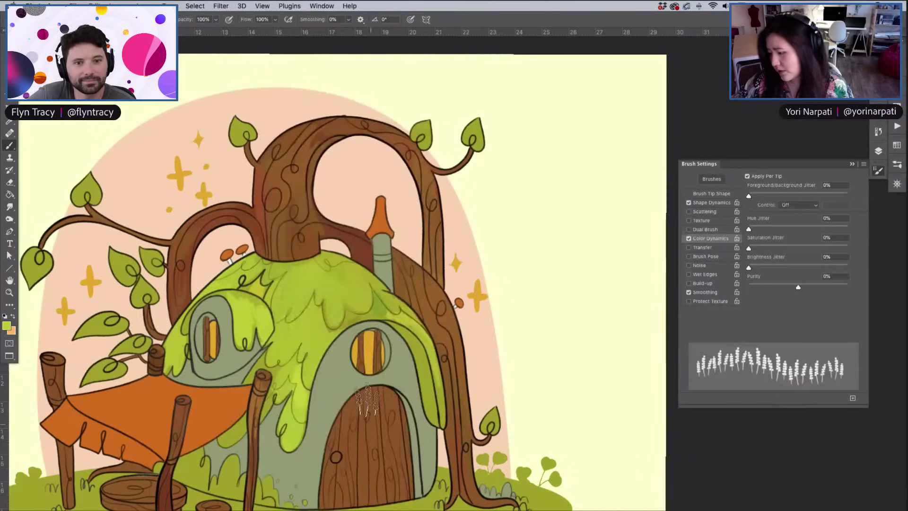
Stamp sprigs over the centre of the mossy roof in a brown sampled from the wood, and undo them
alt+click(444, 463)
mouse_move(351, 288)
mouse_down()
mouse_move(303, 296)
mouse_move(312, 317)
mouse_move(295, 338)
mouse_move(282, 315)
mouse_move(331, 317)
mouse_up()
key(super+z)
key(super+z)
key(super+z)
key(super+z)
key(super+z)
key(super+z)
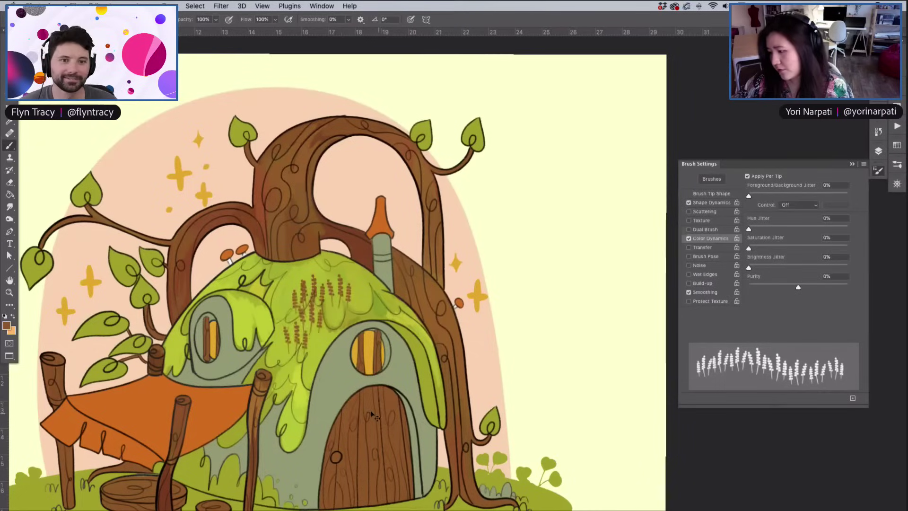
Return to the recent 22 px pencil brush with Color Dynamics and brush sampled greens over the hanging moss and around the dormer
right_click(313, 303)
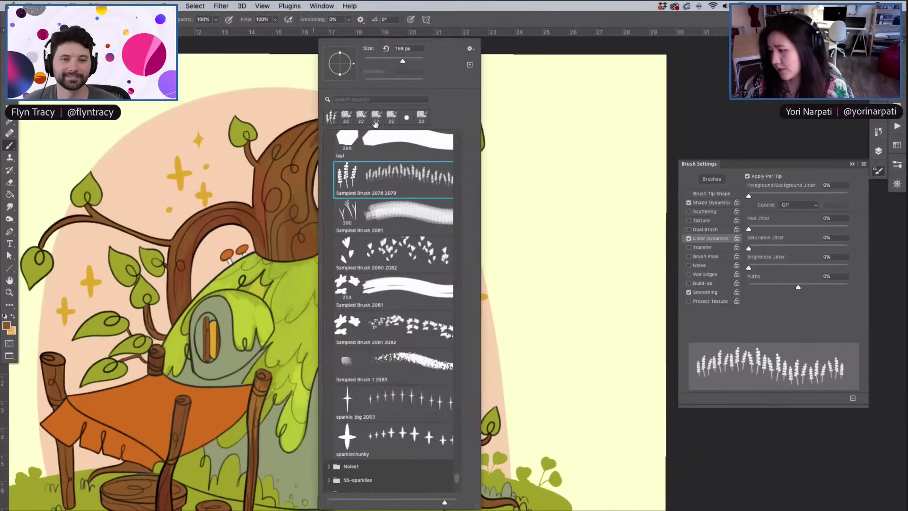
click(359, 118)
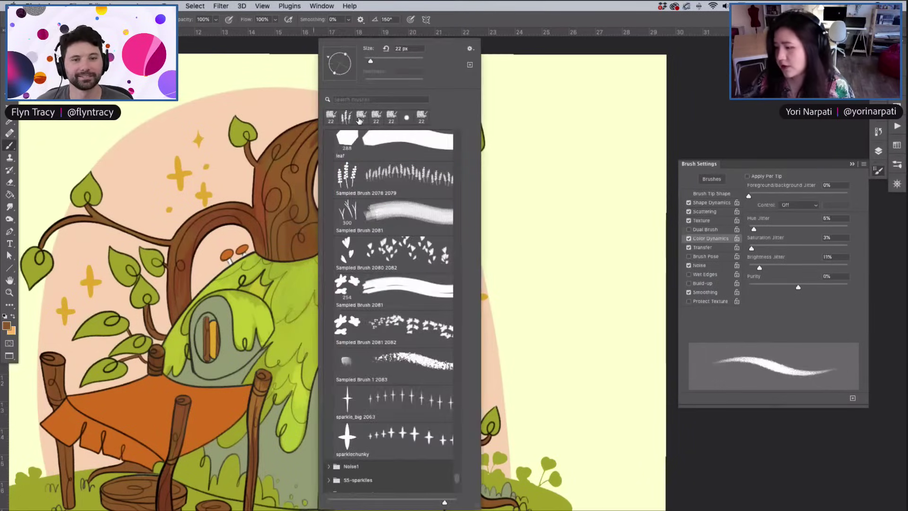
alt+click(282, 281)
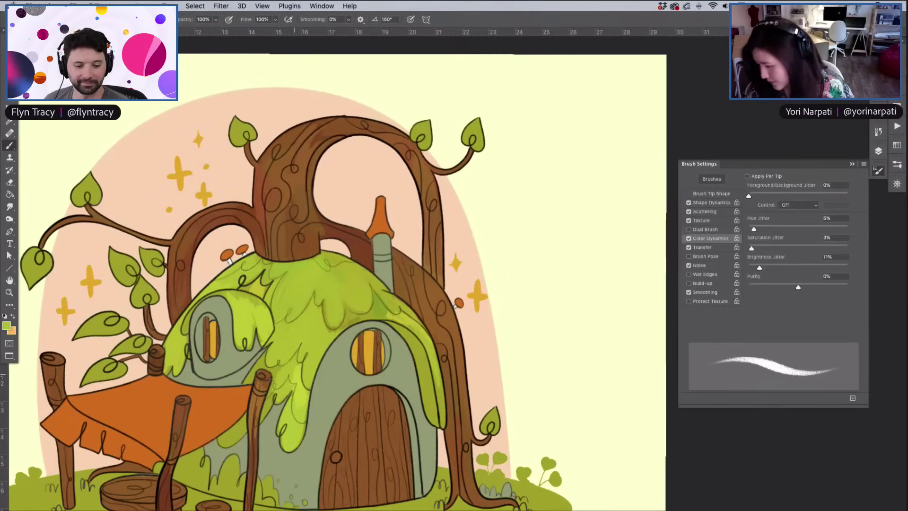
mouse_move(272, 397)
mouse_down()
mouse_move(267, 408)
mouse_move(279, 368)
mouse_move(267, 408)
mouse_move(285, 376)
mouse_move(304, 411)
mouse_move(289, 448)
mouse_up()
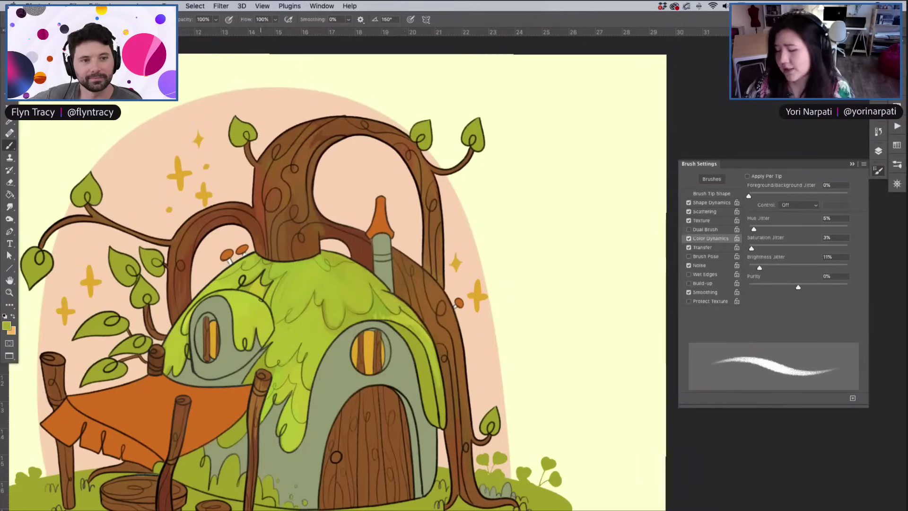
alt+click(256, 274)
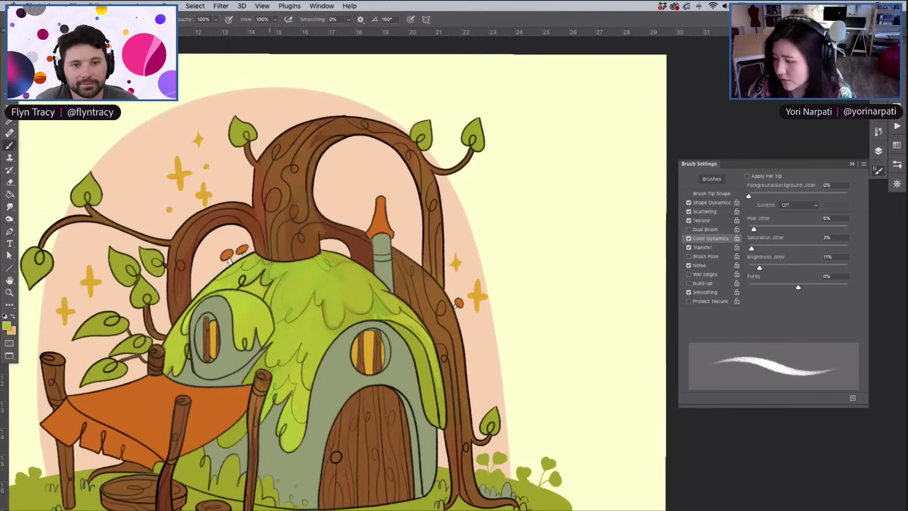
alt+click(377, 314)
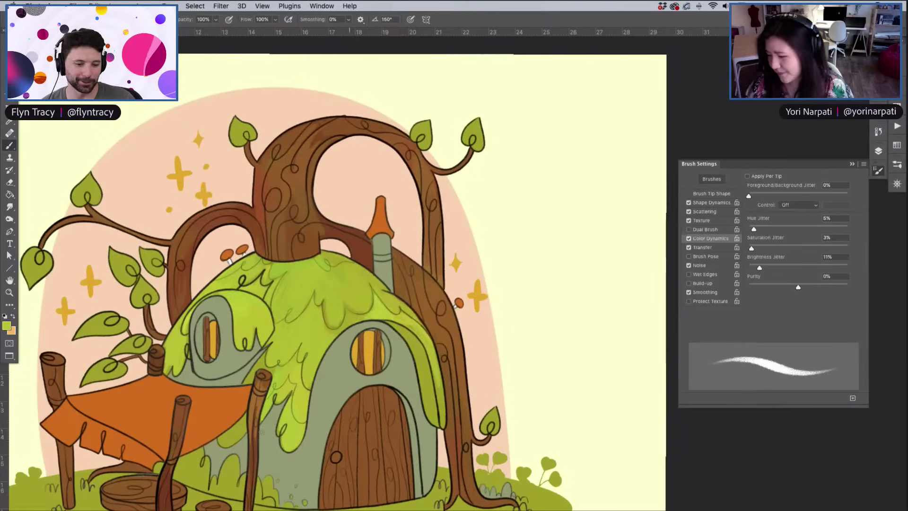
mouse_move(259, 356)
mouse_down()
mouse_move(250, 376)
mouse_move(267, 366)
mouse_move(252, 378)
mouse_up()
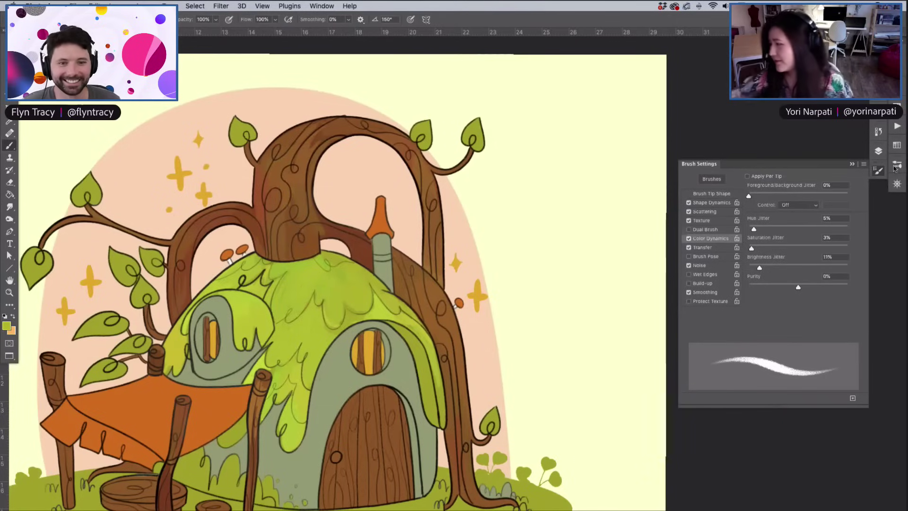
Expand the lines group inside group 02 and select the lineshouse layer, checking its visibility
click(877, 152)
click(681, 308)
click(681, 309)
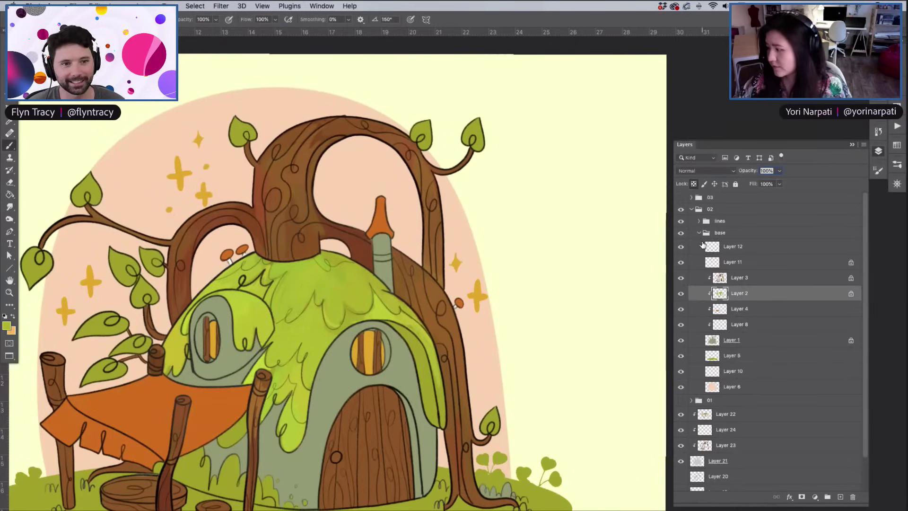
click(717, 221)
click(699, 221)
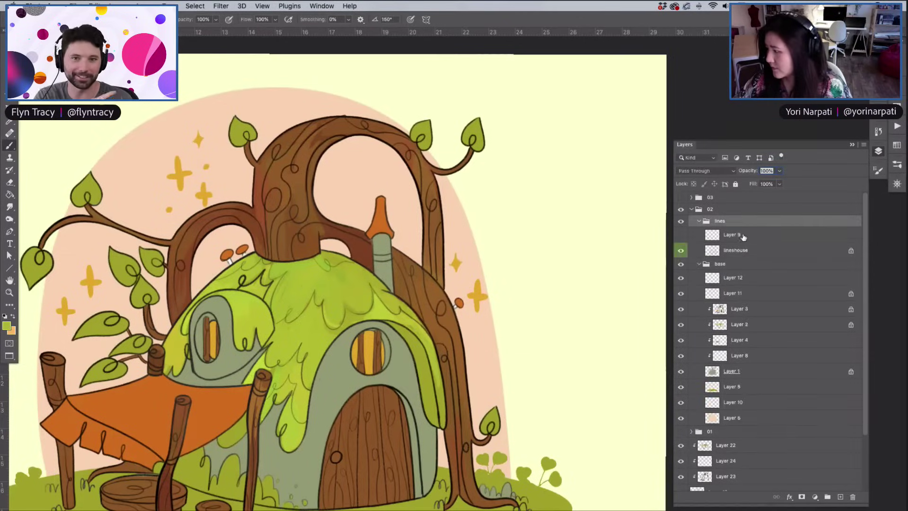
click(698, 235)
click(681, 250)
click(681, 250)
click(721, 251)
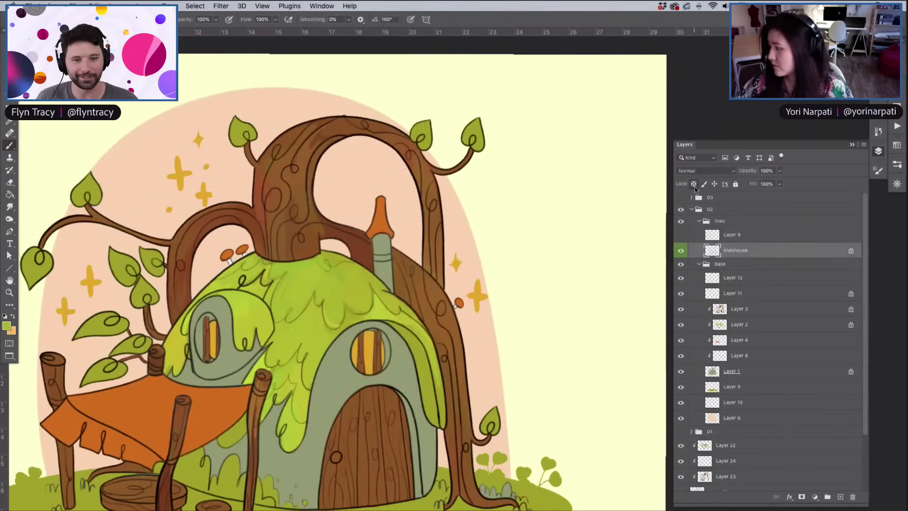
Sample a brown from the trunk, darken it, and brush it over the tree's line art
alt+click(430, 295)
click(878, 151)
click(878, 151)
click(879, 132)
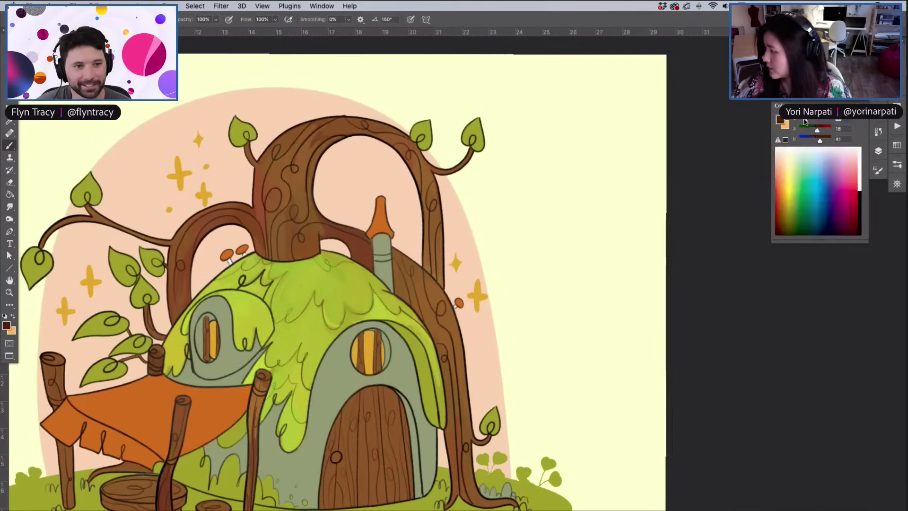
right_click(305, 179)
key(Escape)
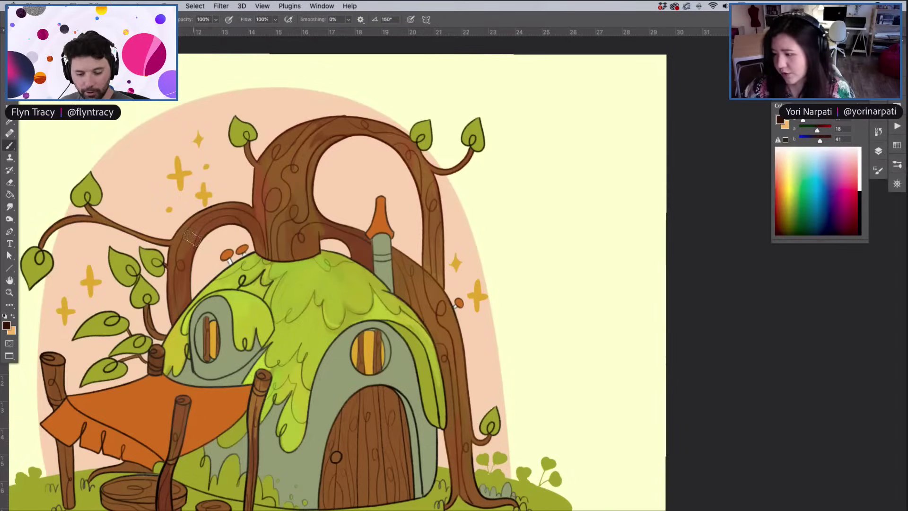
Collapse group 02, show and expand group 03, and hide its Hue/Saturation 1 adjustment
key(super+minus)
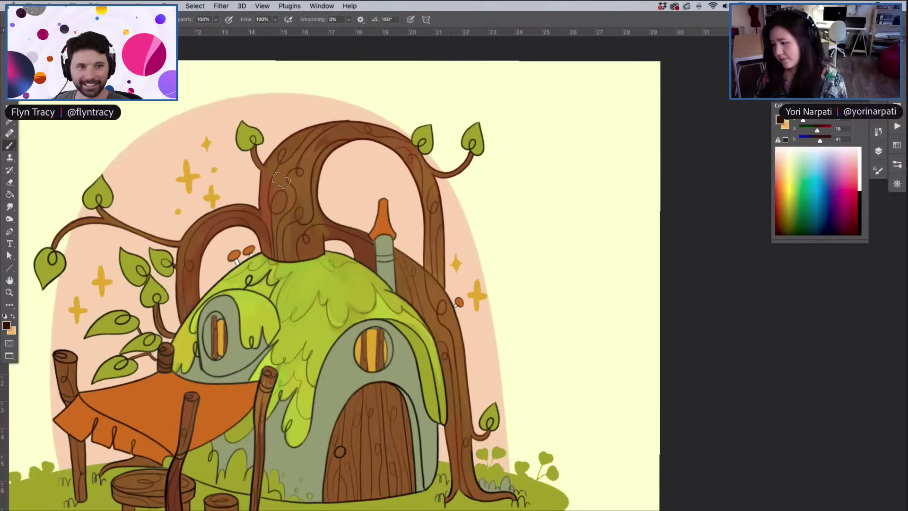
click(878, 151)
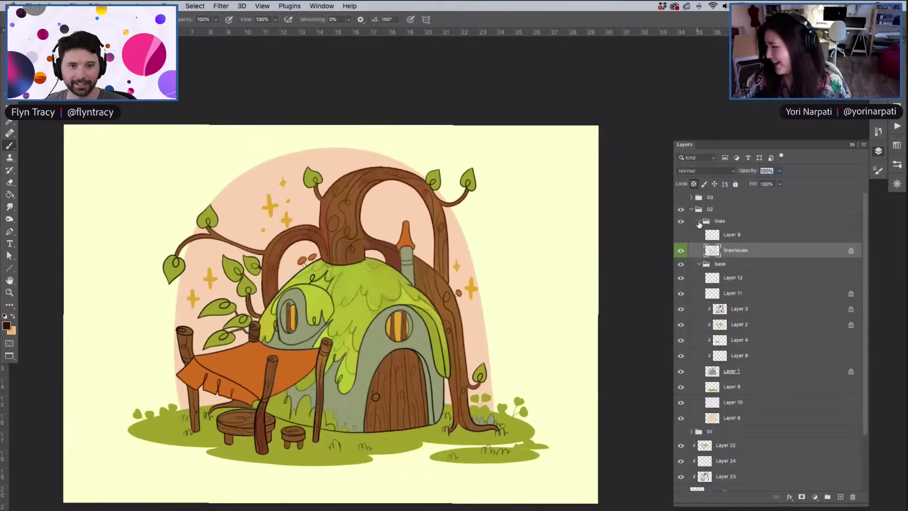
click(698, 221)
click(681, 197)
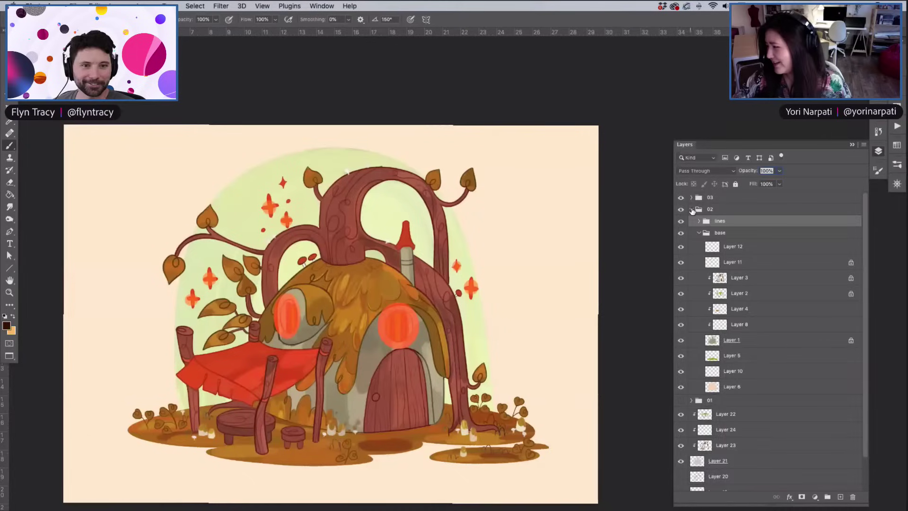
click(691, 210)
click(691, 197)
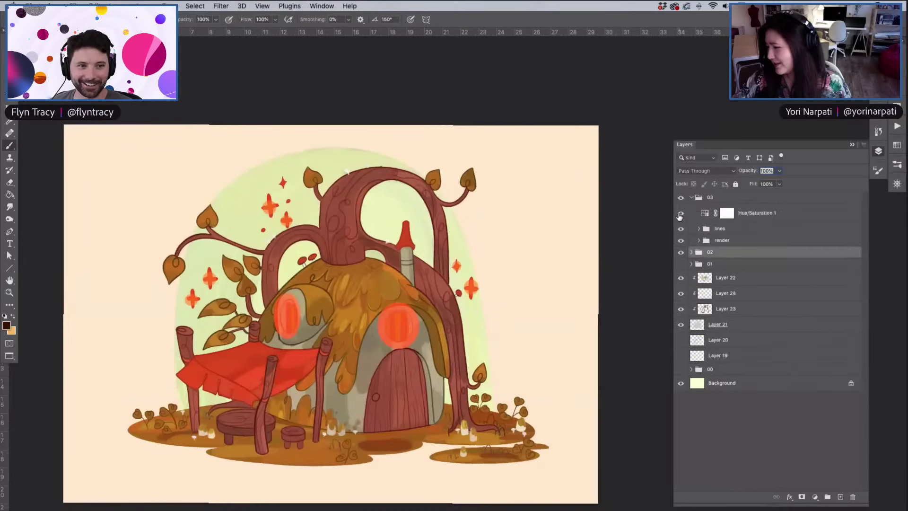
click(680, 213)
Examine group 03 by toggling its lines group and individual layers of its render group off and on
click(681, 229)
click(681, 229)
click(699, 240)
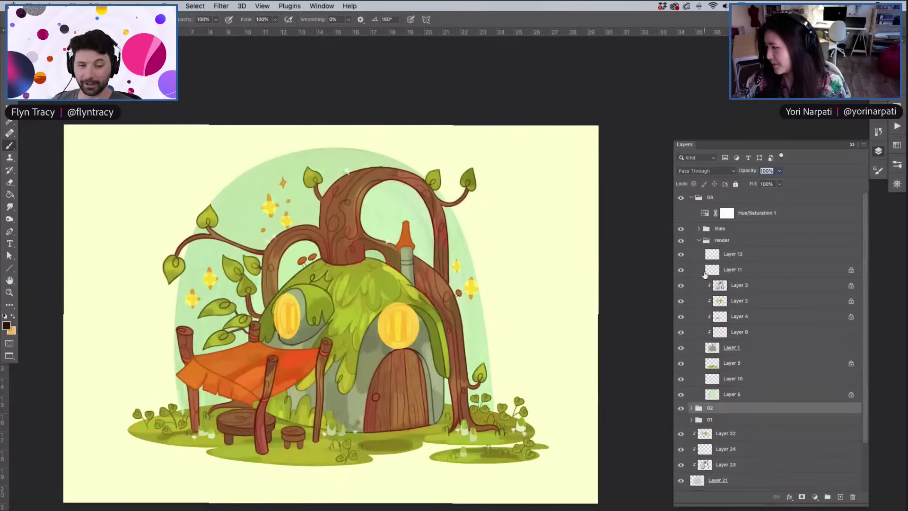
click(680, 256)
click(681, 255)
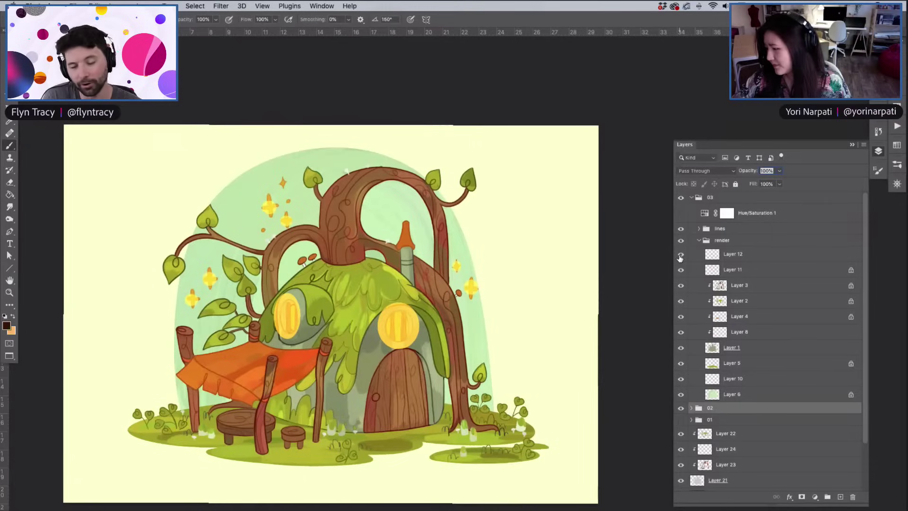
scroll(712, 399, down, 3)
scroll(712, 399, up, 3)
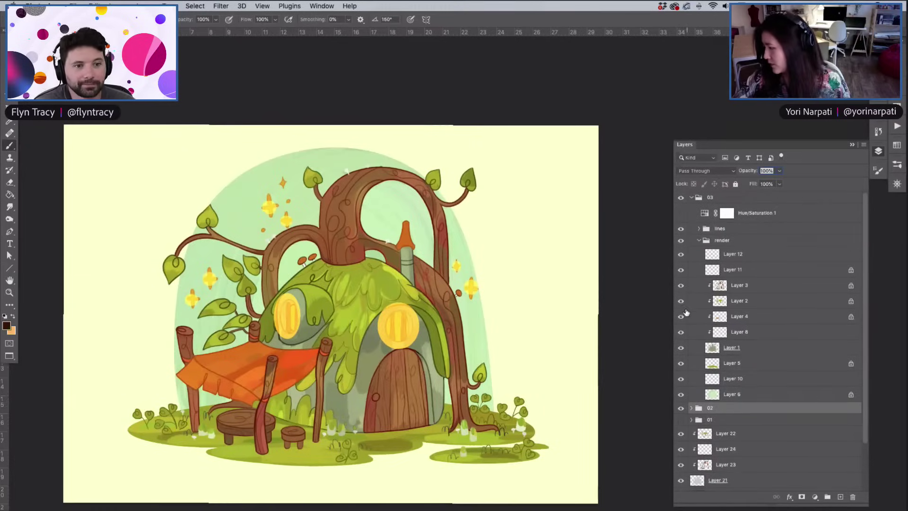
click(681, 320)
click(680, 320)
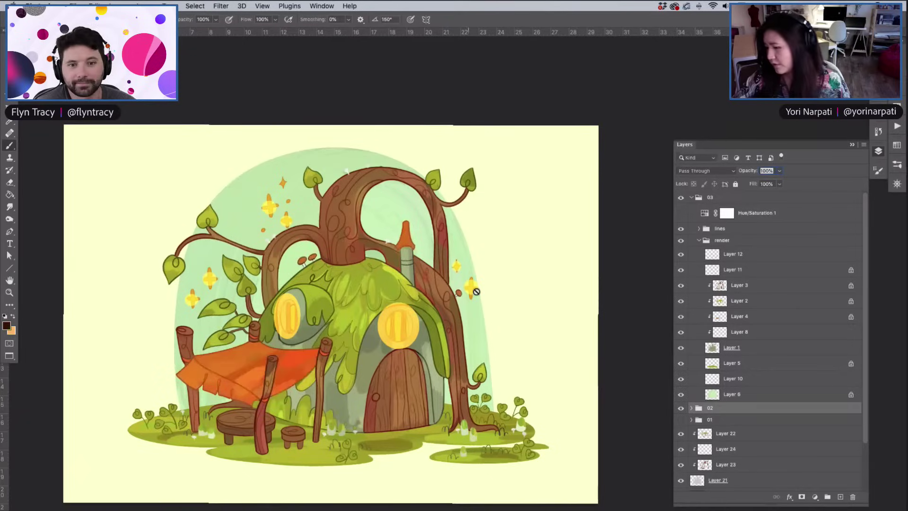
Compare the rendered version in group 03 with the flat version in group 02 by hiding and showing group 03
click(691, 198)
click(681, 197)
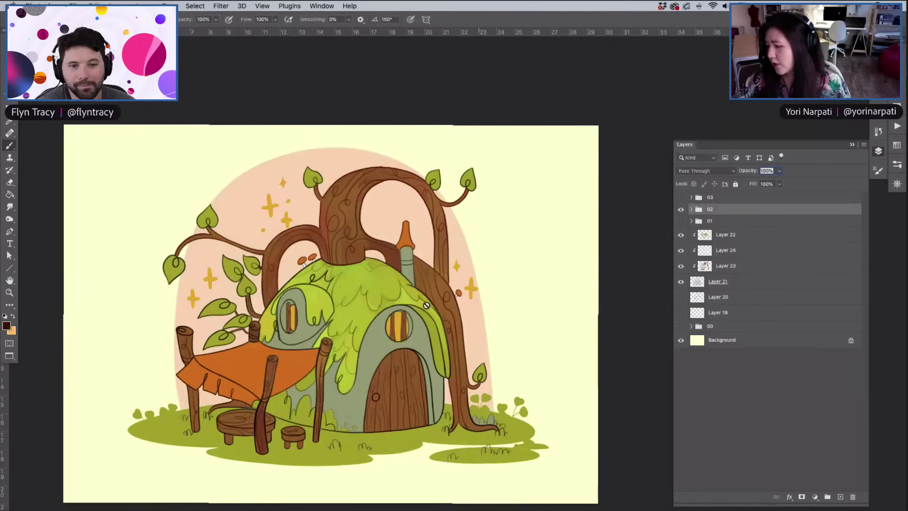
key(super+equal)
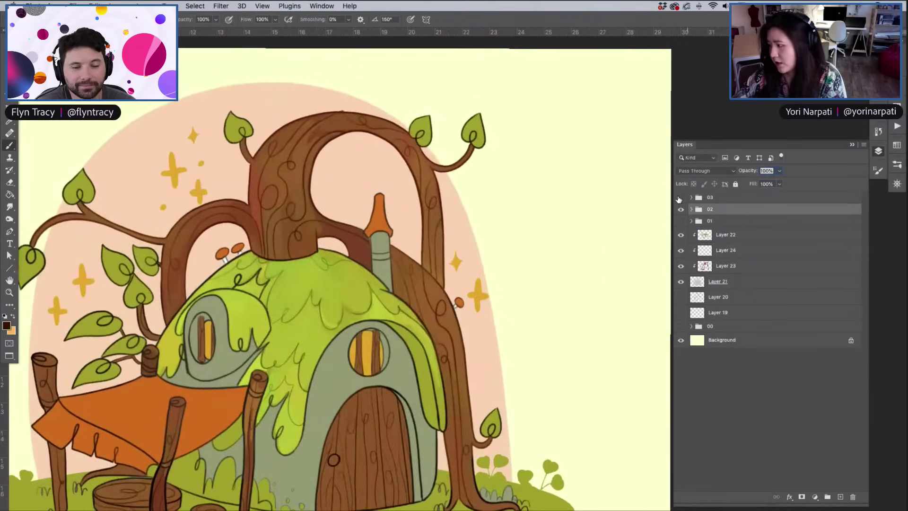
click(681, 197)
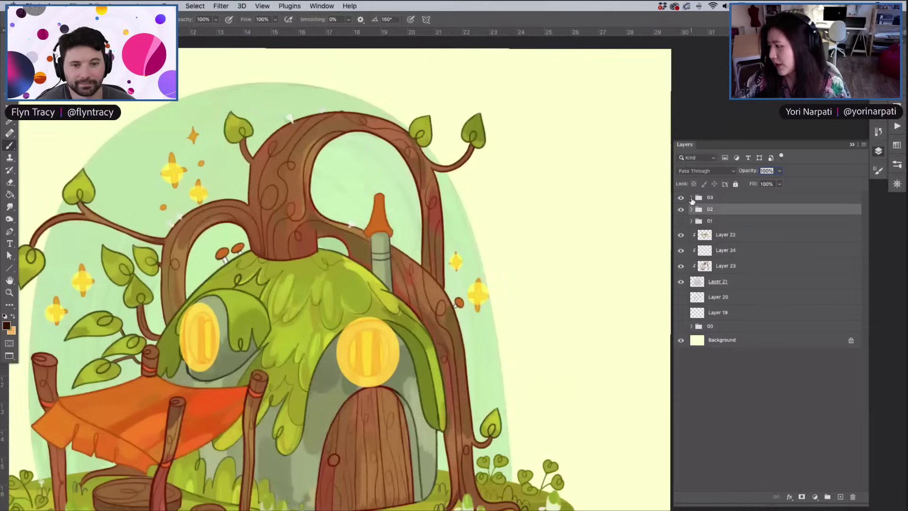
click(691, 198)
Review the layers in group 03's lines group and toggle the group's visibility to check the line art's effect
click(725, 231)
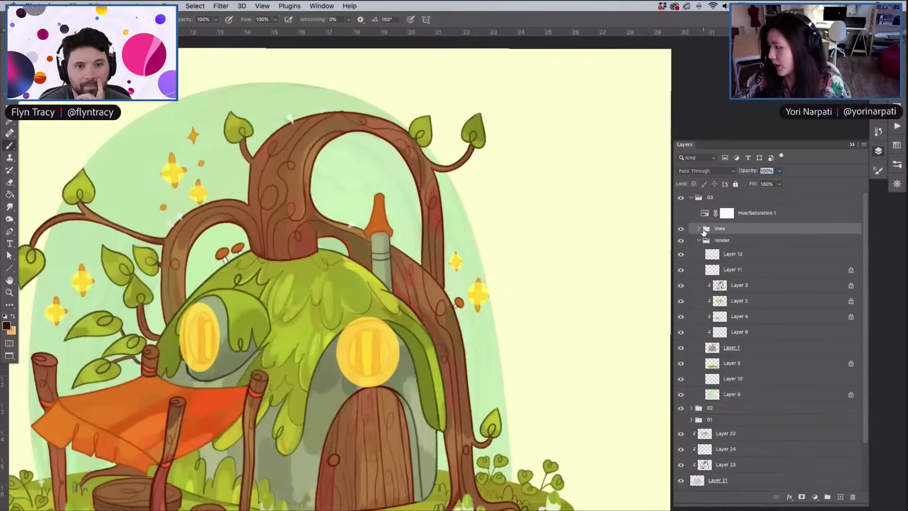
click(699, 229)
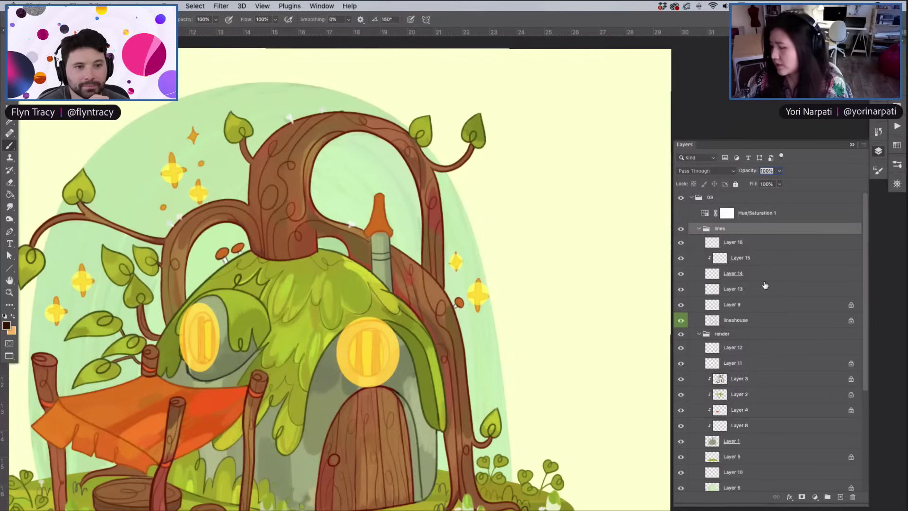
click(699, 228)
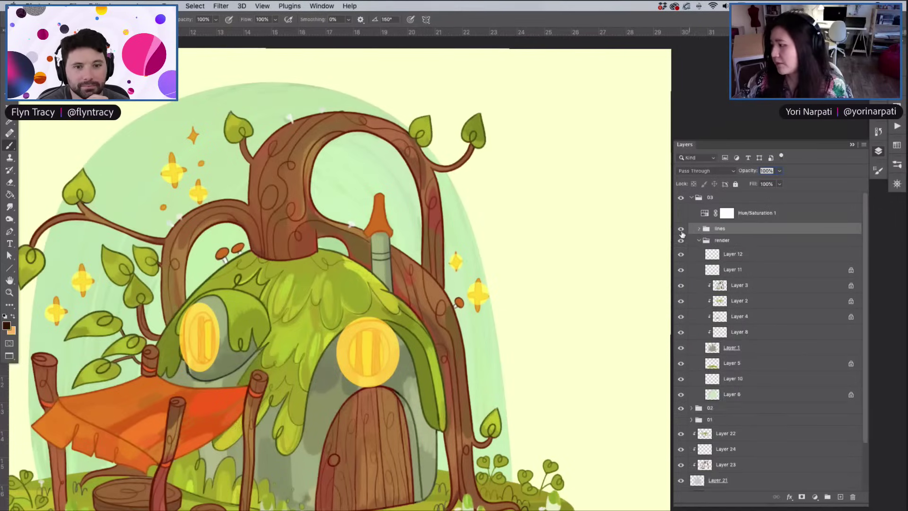
click(681, 229)
click(681, 229)
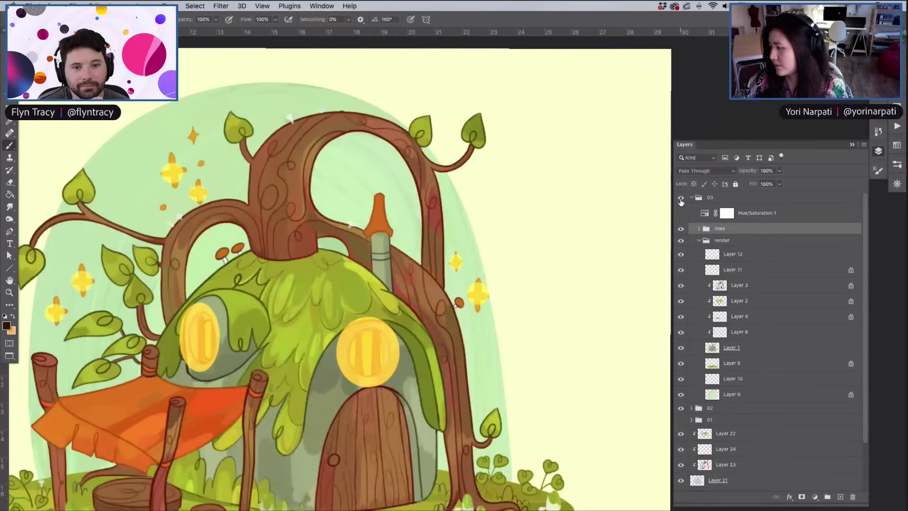
Compare group 03 with the flat version by toggling its visibility, and check Layer 6 and Layer 10 in its render group
click(681, 200)
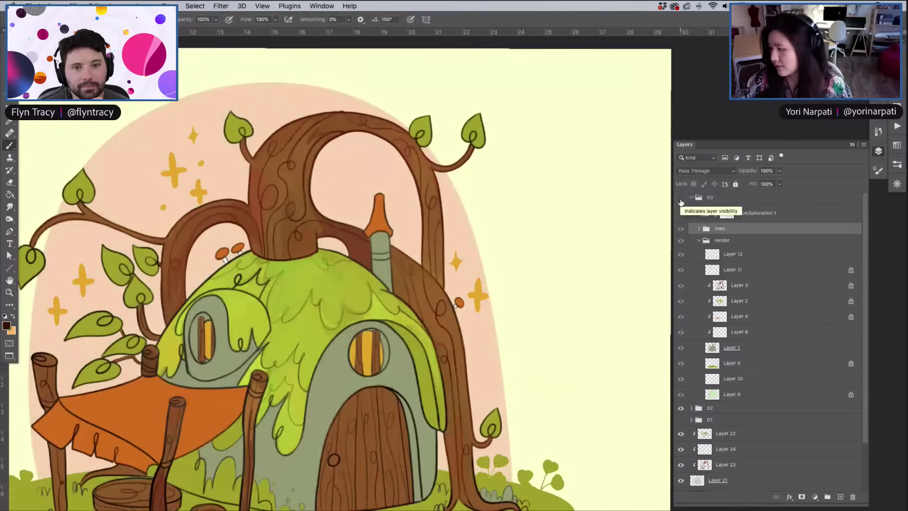
click(681, 199)
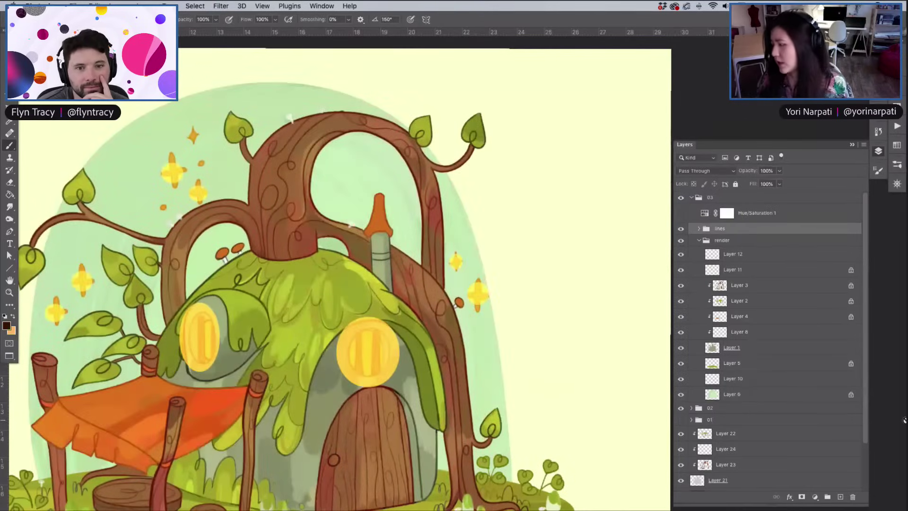
click(733, 268)
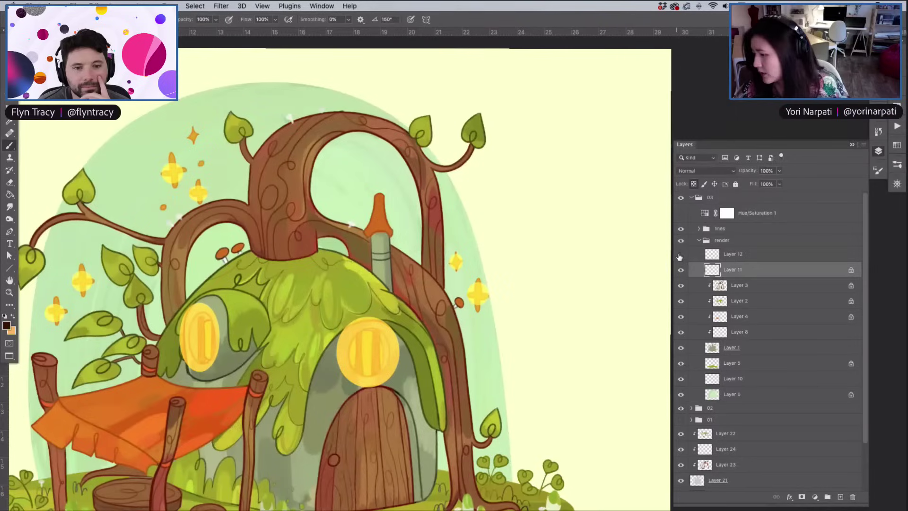
scroll(685, 361, down, 4)
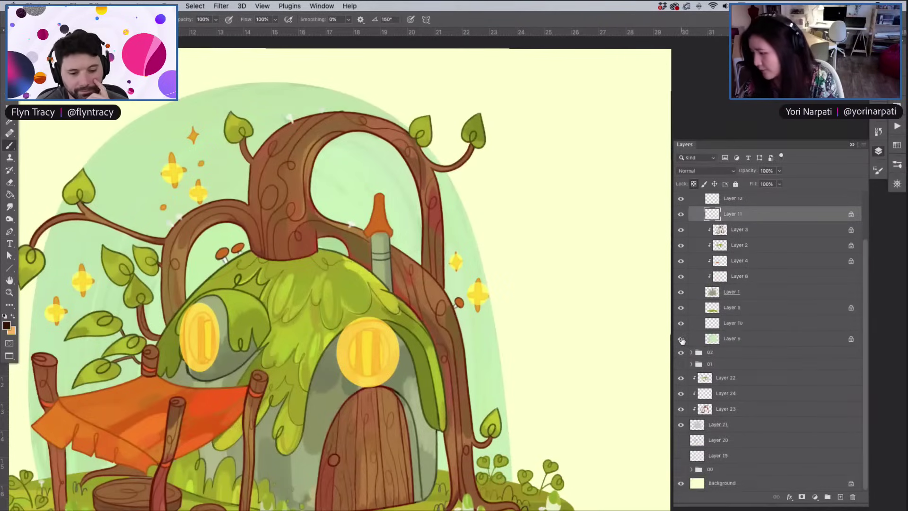
click(681, 338)
click(681, 339)
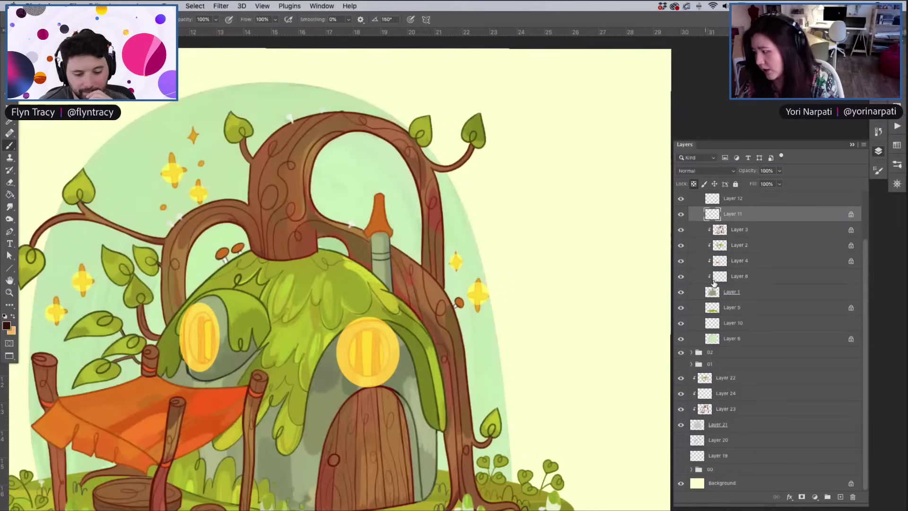
click(681, 324)
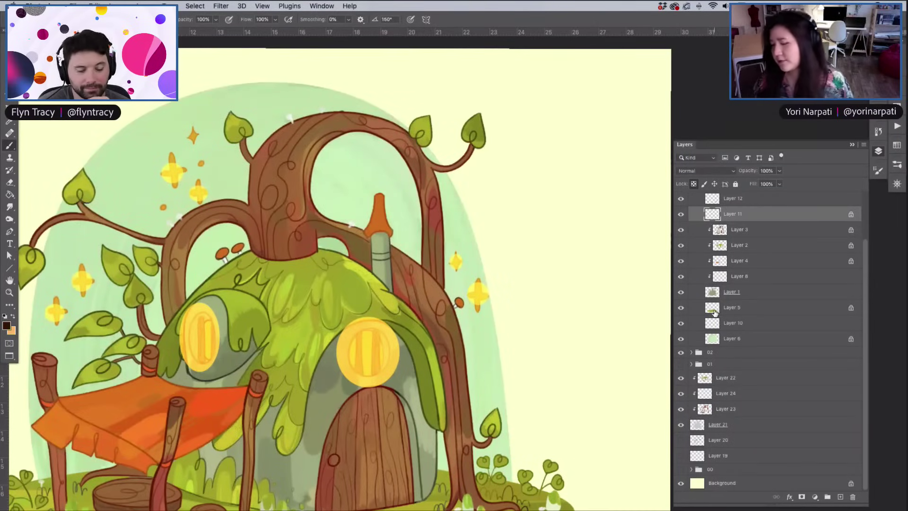
Select Layer 3 in the render group and toggle its visibility to see which parts it colours
click(750, 232)
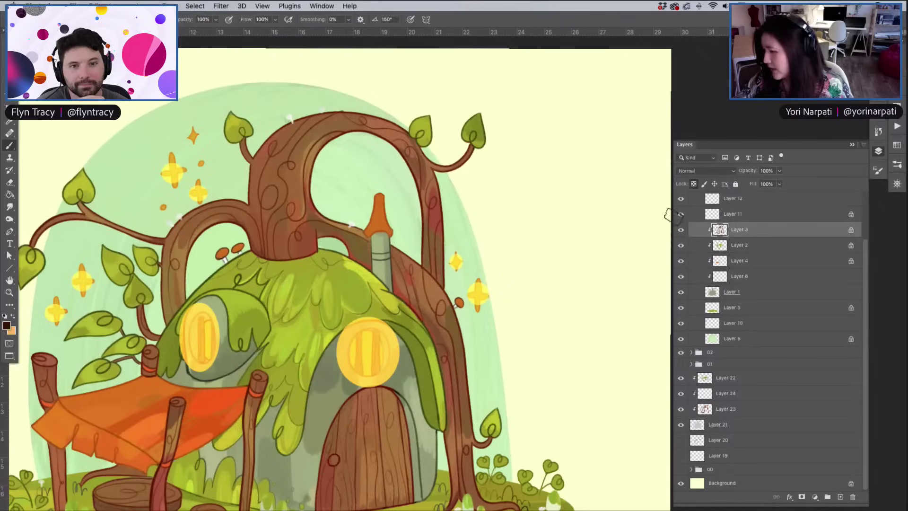
click(682, 230)
click(681, 230)
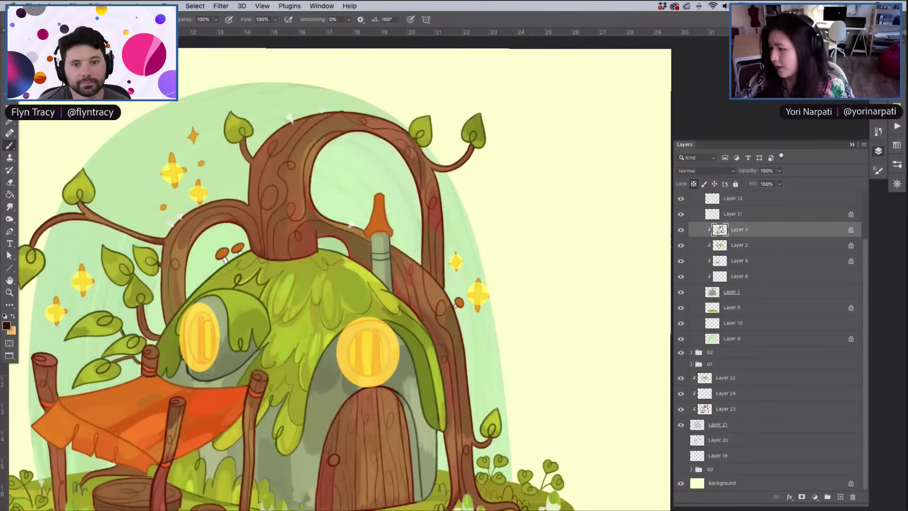
click(116, 6)
mouse_move(190, 28)
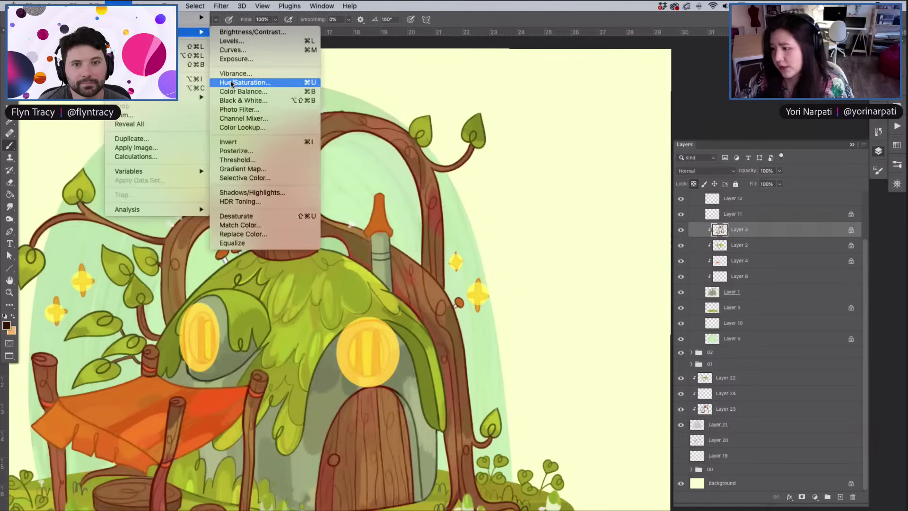
click(239, 81)
drag(756, 332, 770, 332)
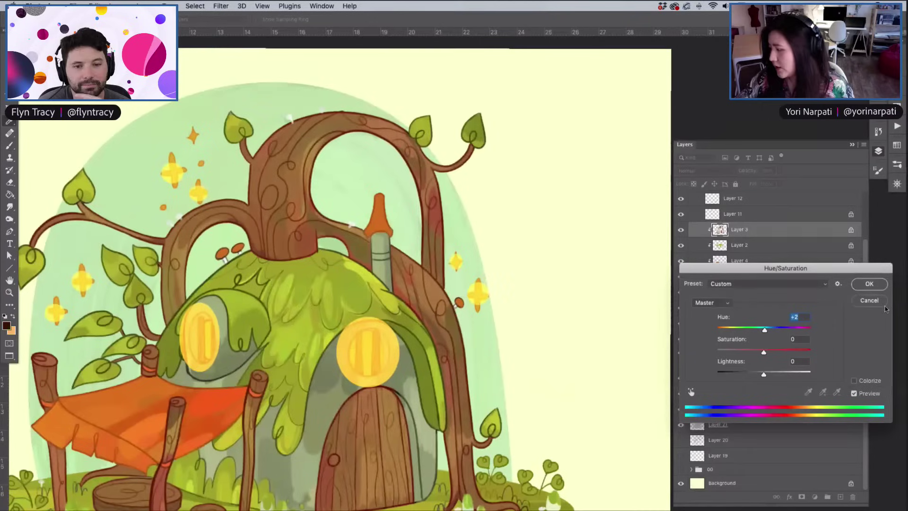
click(869, 301)
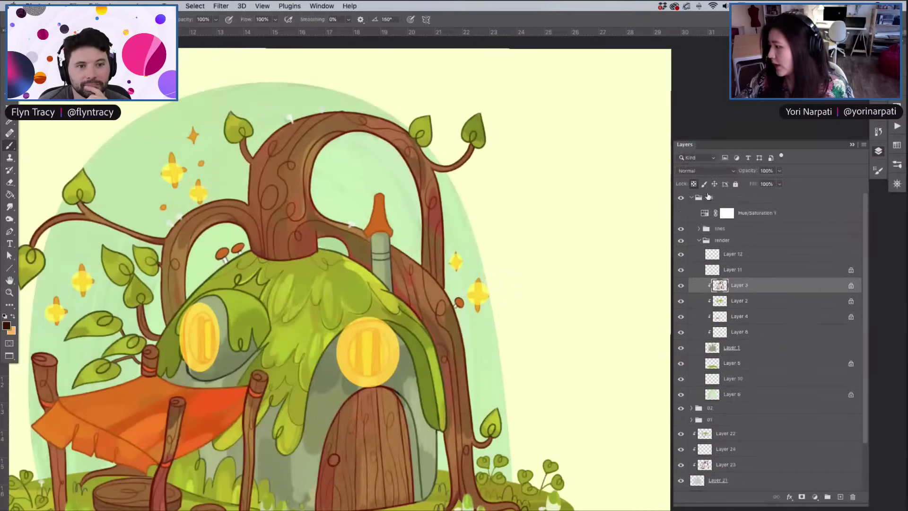
Add a Hue/Saturation adjustment layer above Layer 3 in the render group
click(144, 6)
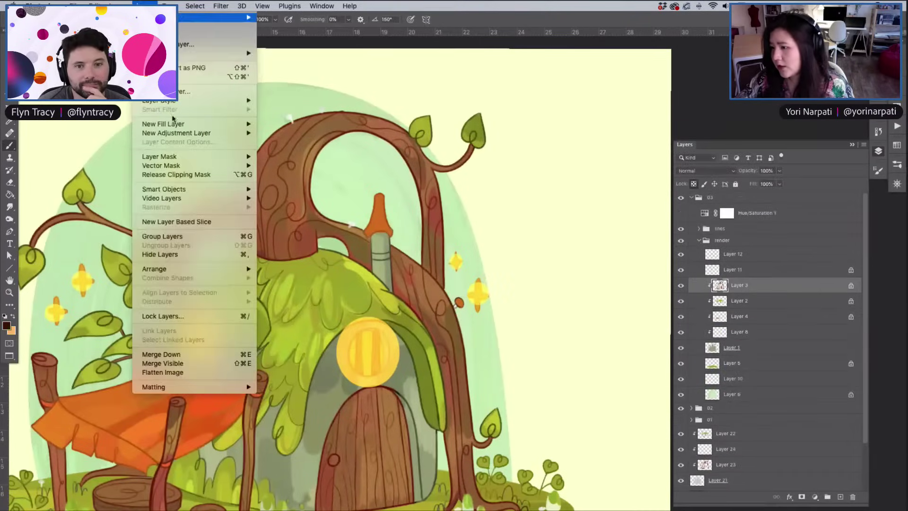
mouse_move(213, 133)
click(315, 185)
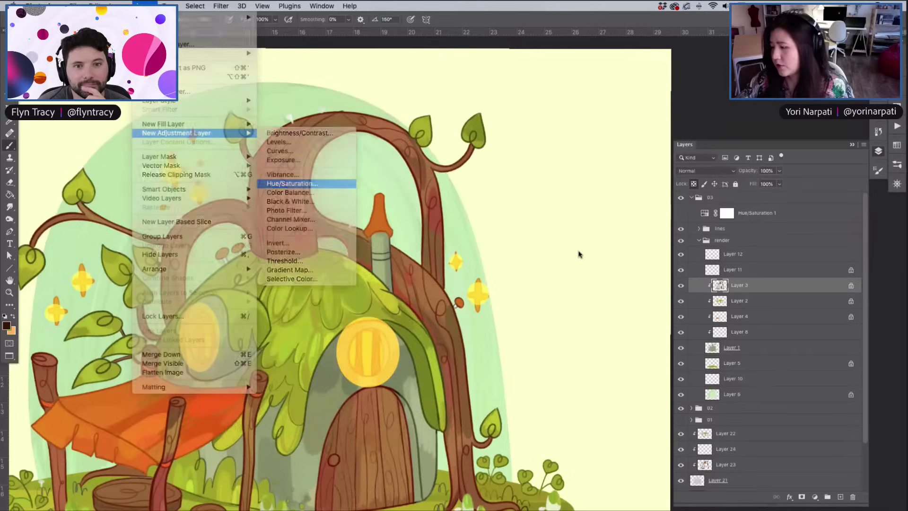
key(Return)
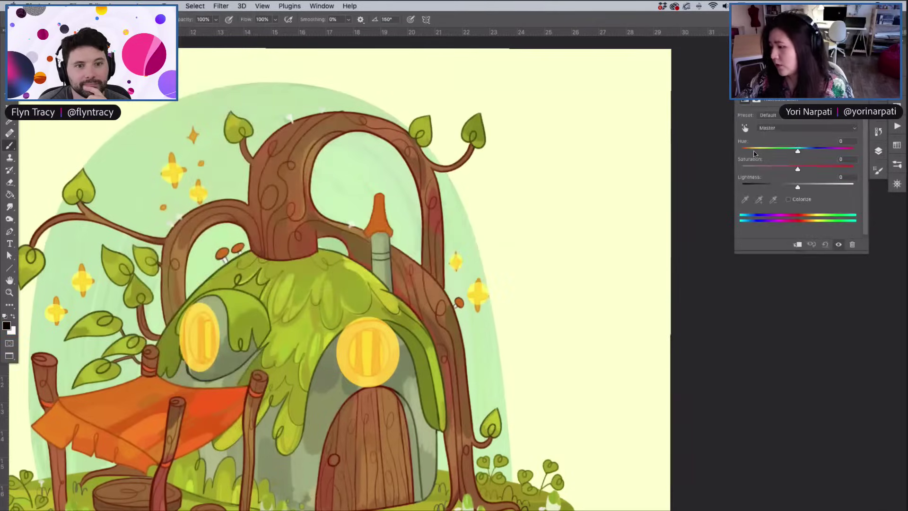
Shift the new adjustment's master hue slightly and set the hue of its Reds range to +12
mouse_move(798, 151)
mouse_down()
mouse_move(785, 154)
mouse_move(802, 150)
mouse_up()
click(781, 128)
click(778, 135)
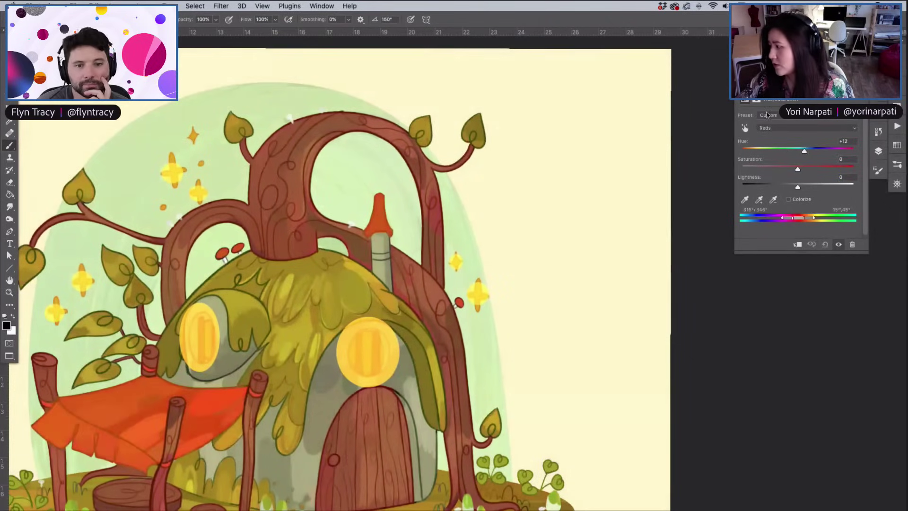
click(773, 130)
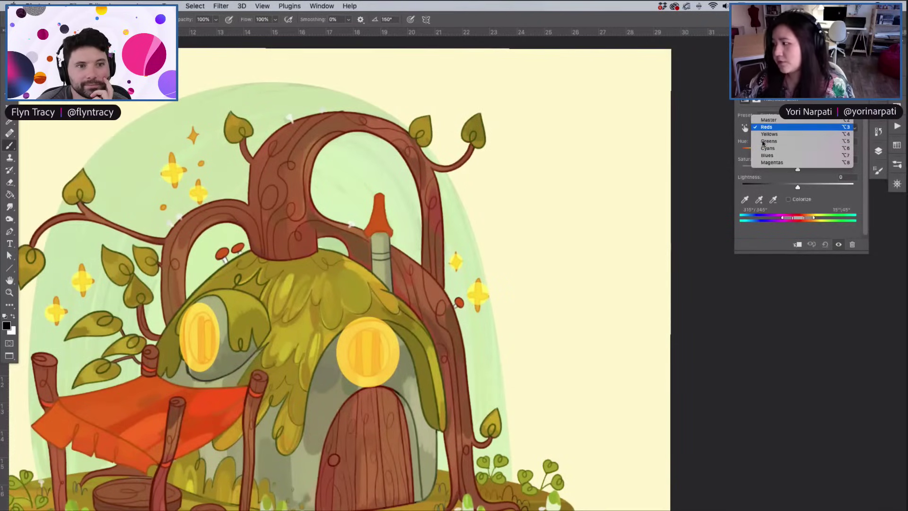
click(767, 128)
drag(780, 151, 807, 151)
Set the hue of the adjustment's Greens range to +11 and return to the layer list
click(779, 127)
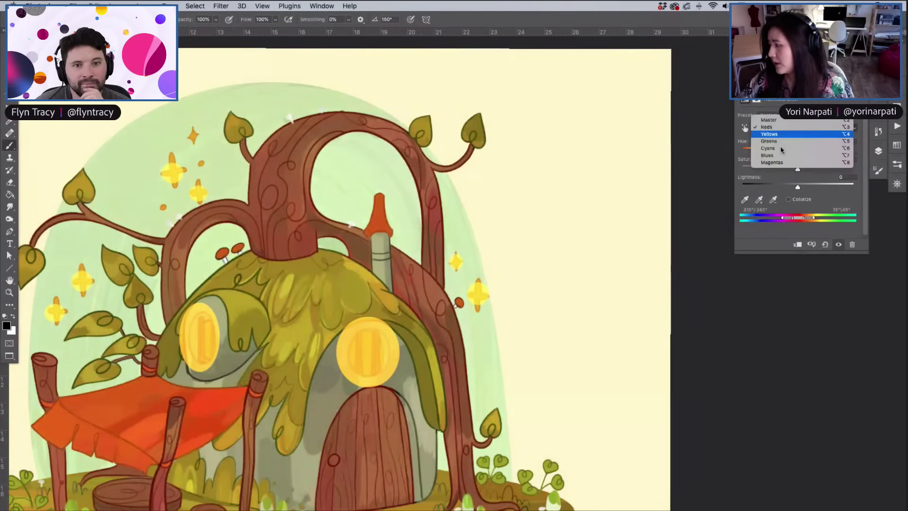
click(786, 141)
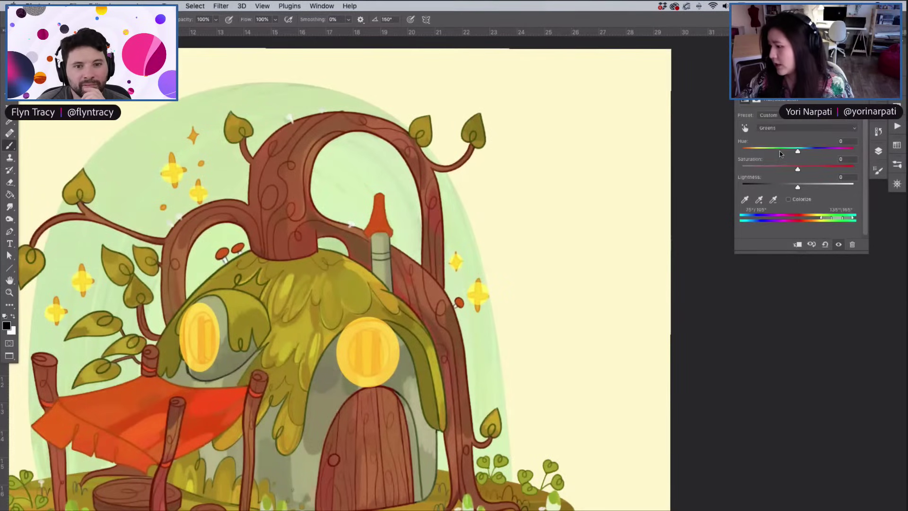
mouse_move(811, 152)
mouse_down()
mouse_move(781, 151)
mouse_move(821, 151)
mouse_up()
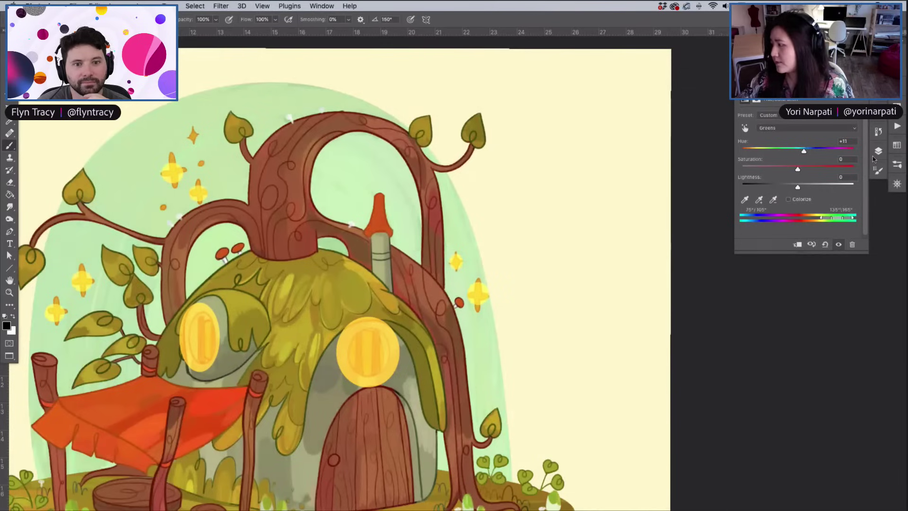
click(879, 151)
Review the whole tree house illustration and toggle Layer 6 to check the background dome's colour
scroll(371, 353, down, 2)
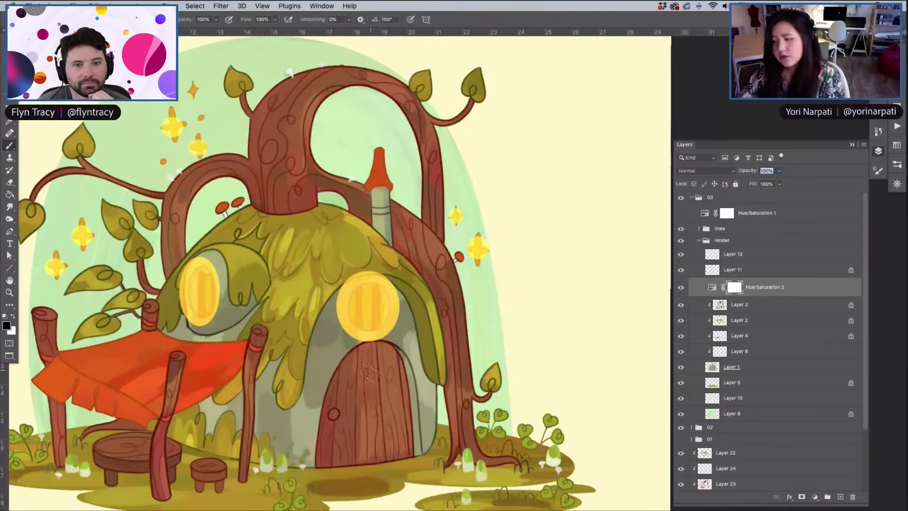
scroll(399, 373, down, 2)
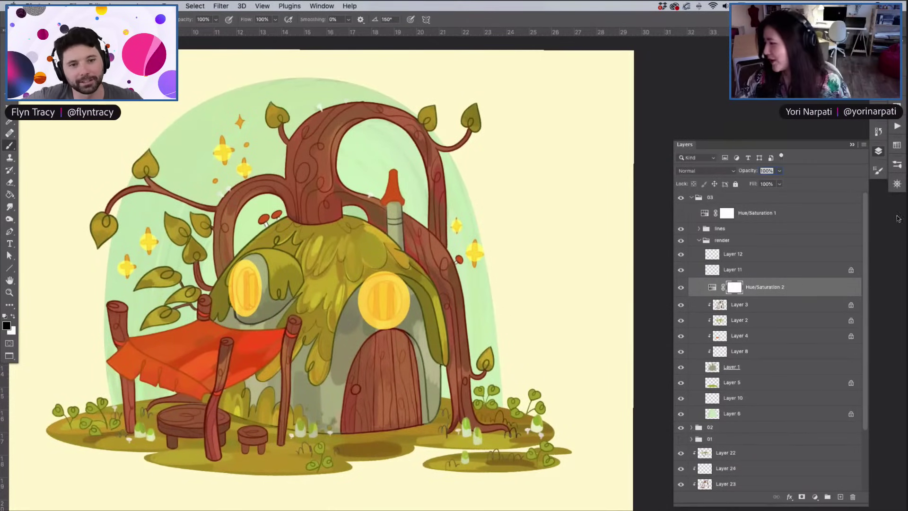
click(681, 414)
click(681, 413)
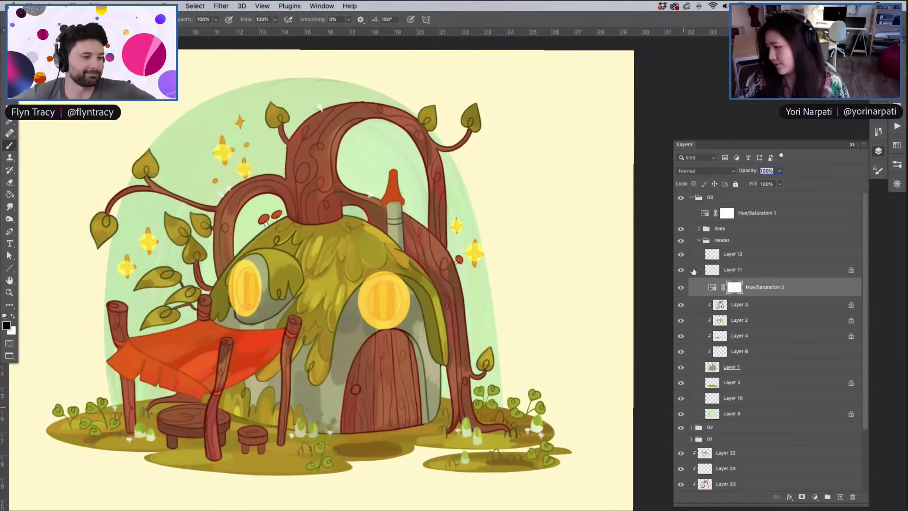
Show the Hue/Saturation 1 adjustment, hide Hue/Saturation 2, and toggle Hue/Saturation 1 to compare the palettes
click(681, 214)
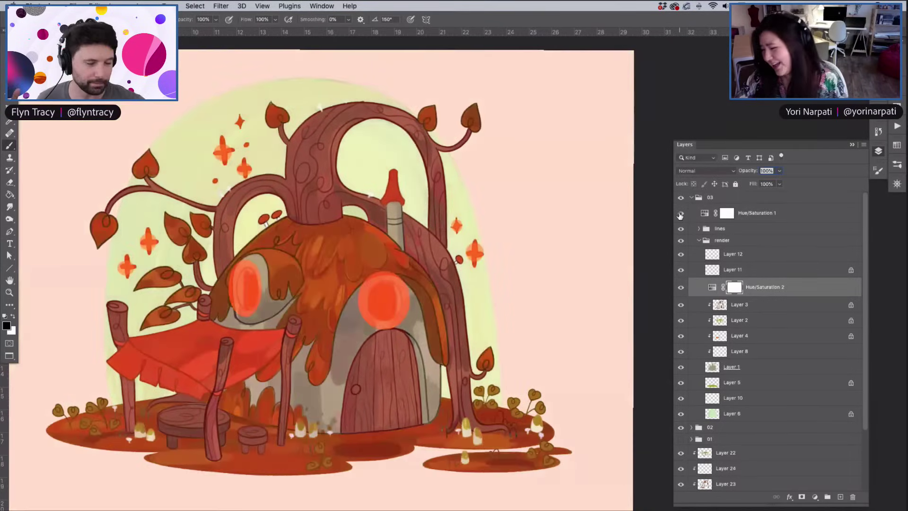
click(680, 287)
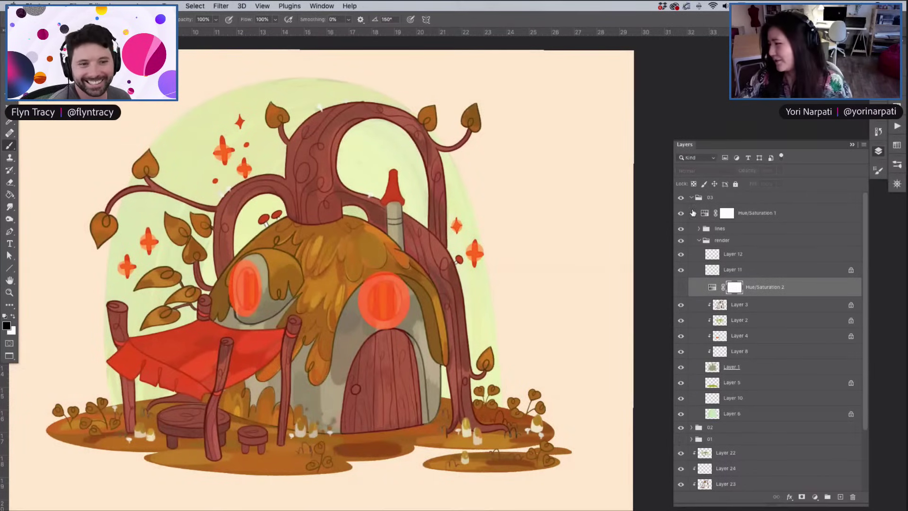
click(692, 214)
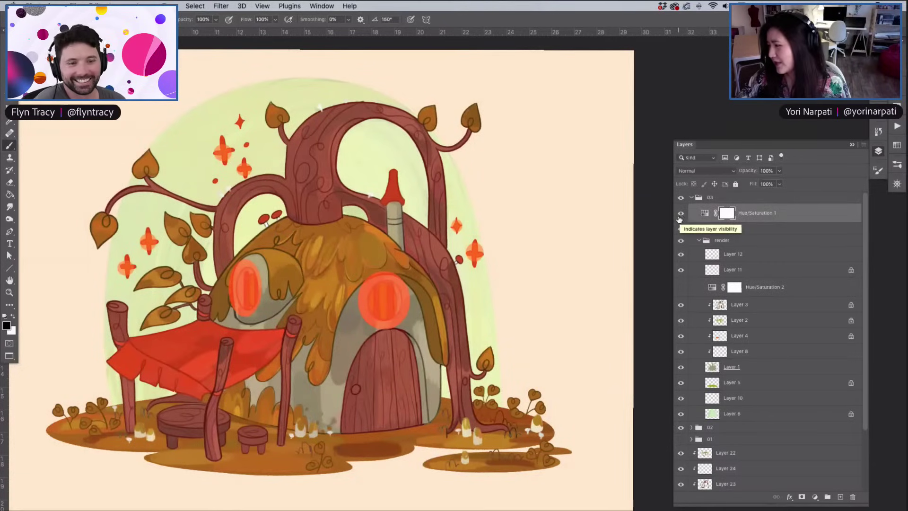
click(681, 213)
click(681, 214)
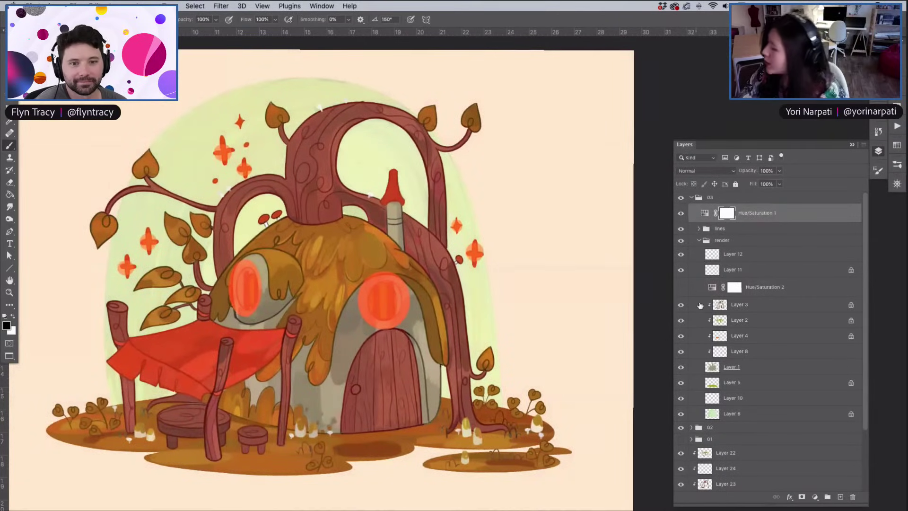
Toggle Layers 11, 8 and 4 of the render group off and on to examine what each contributes
click(680, 270)
click(681, 269)
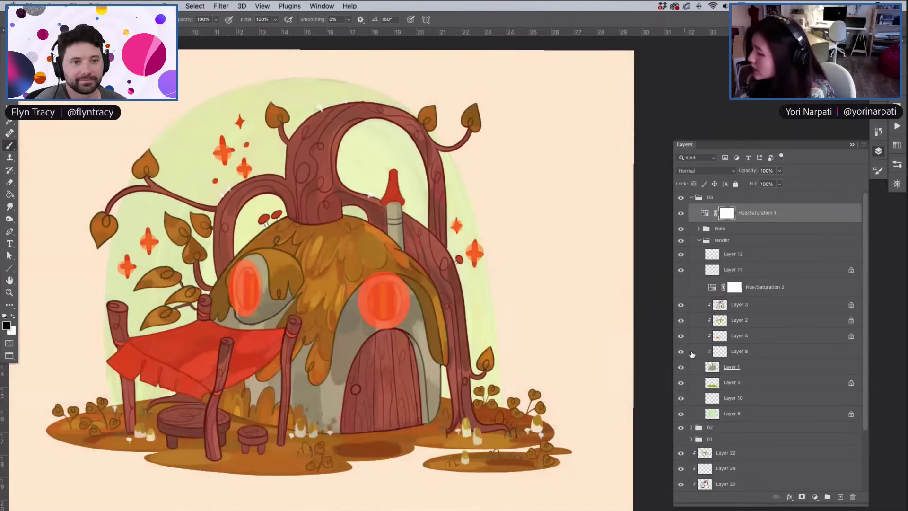
click(680, 400)
click(680, 351)
click(681, 351)
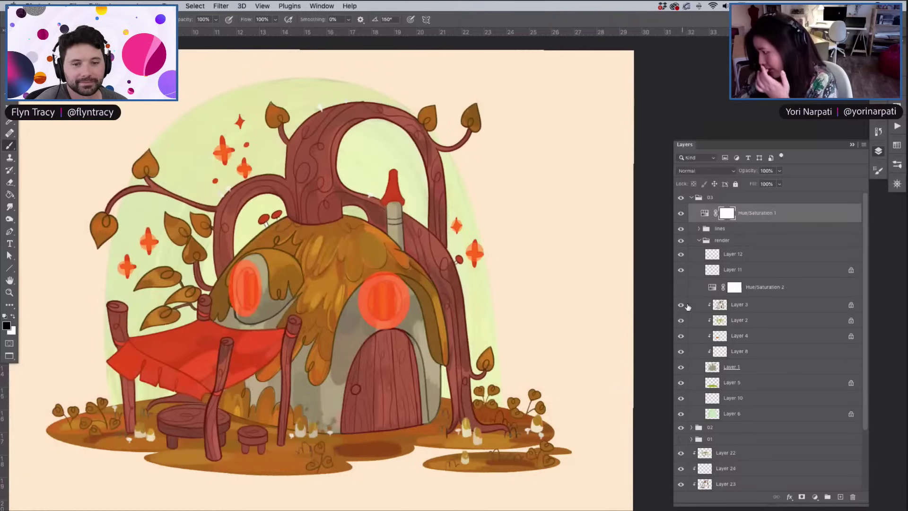
click(681, 271)
click(681, 269)
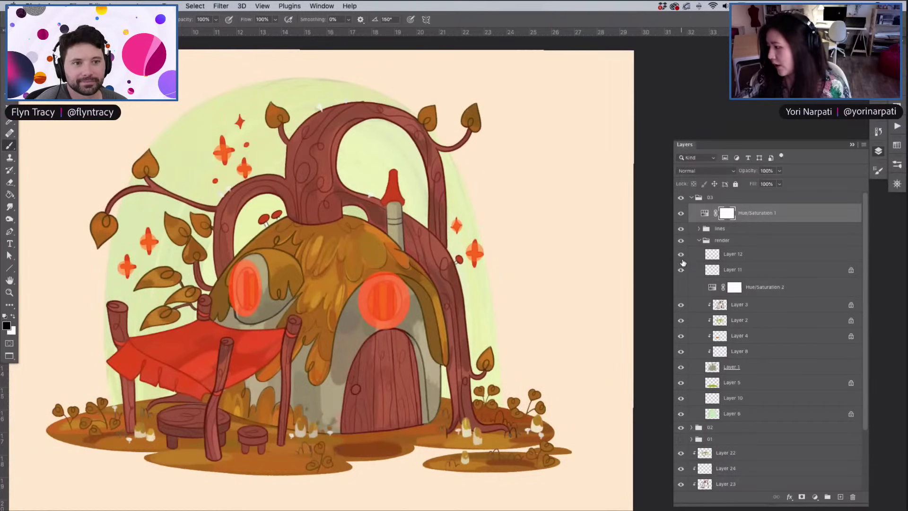
click(682, 337)
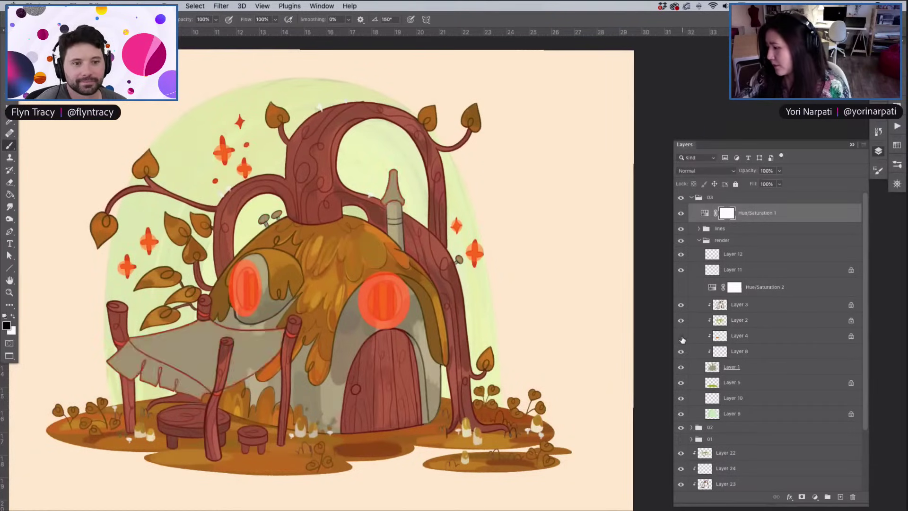
click(681, 337)
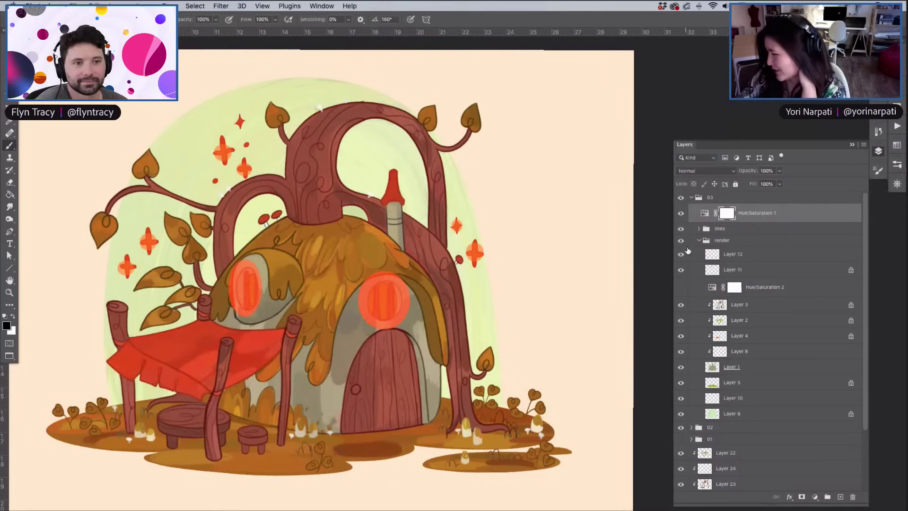
Toggle the lines group's visibility to check the line art, and expand the group to inspect its layers
click(681, 229)
click(681, 229)
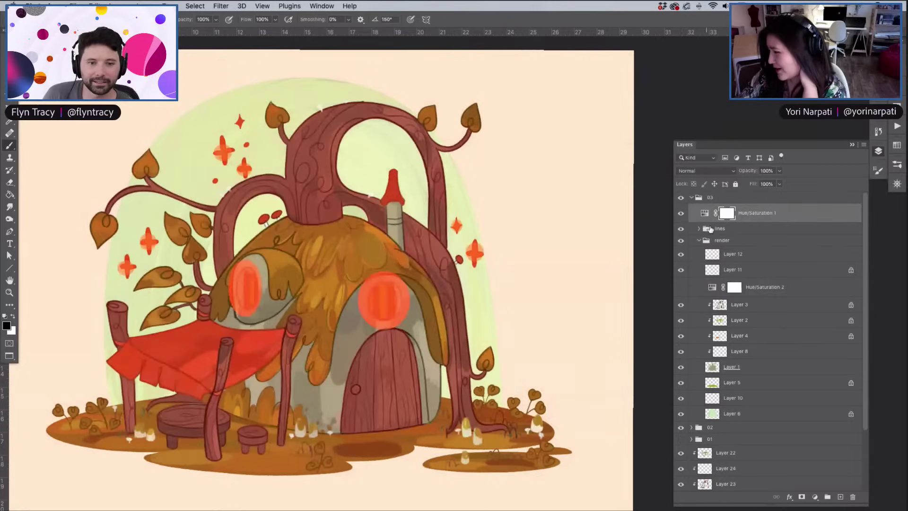
click(709, 229)
click(698, 228)
click(681, 243)
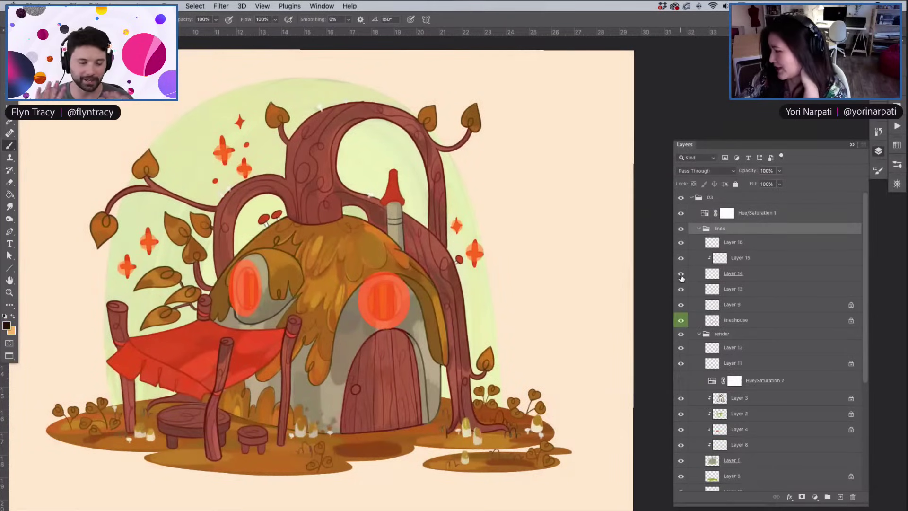
Select Layer 13 in the lines group and toggle its visibility to compare the windows and sparkles with and without glow
click(681, 289)
click(681, 293)
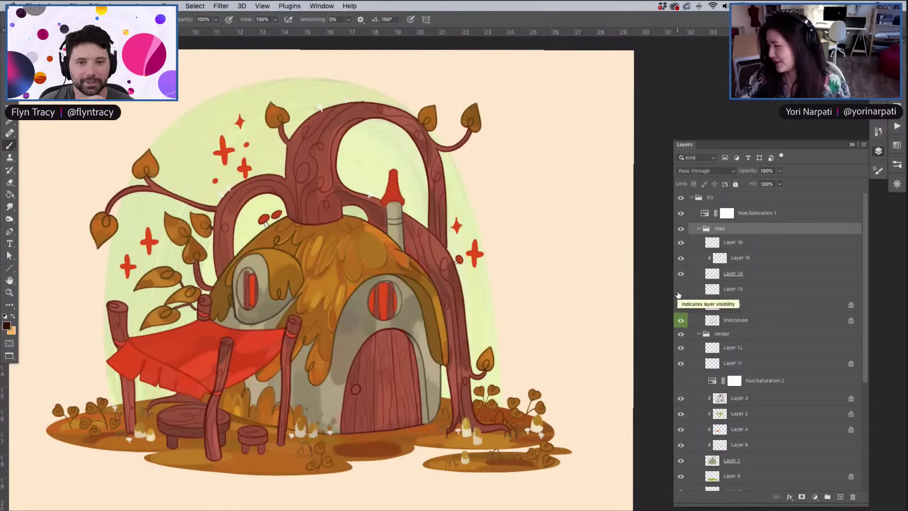
click(724, 291)
click(681, 289)
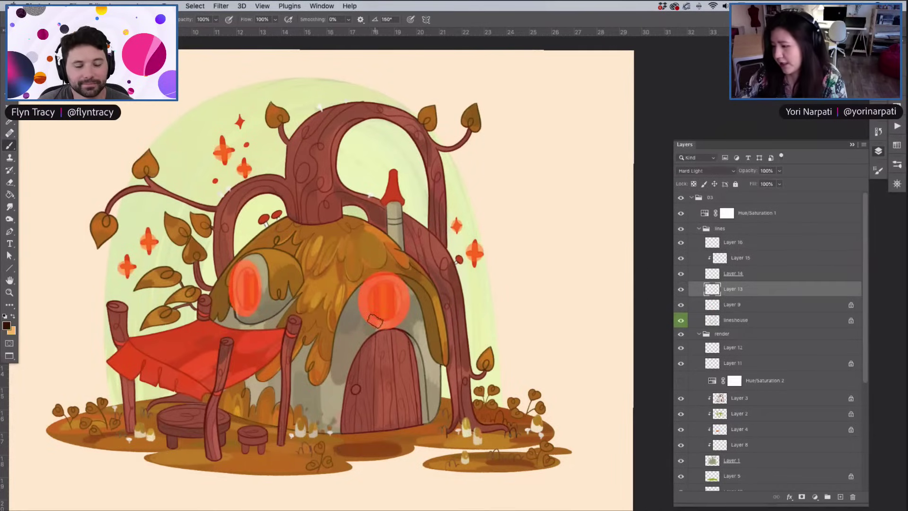
Switch Layer 13's blend mode to Normal and restore Hard Light to compare the glow on the windows and sparkles
scroll(374, 284, up, 1)
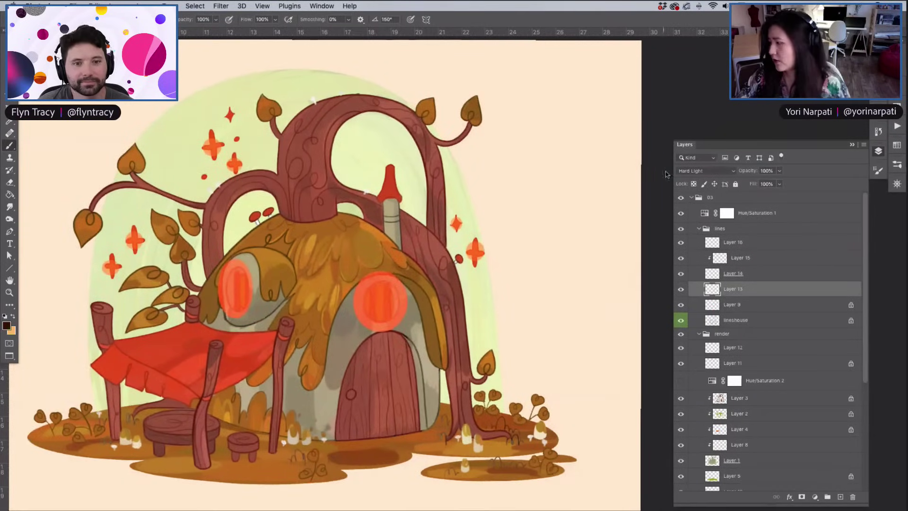
click(700, 170)
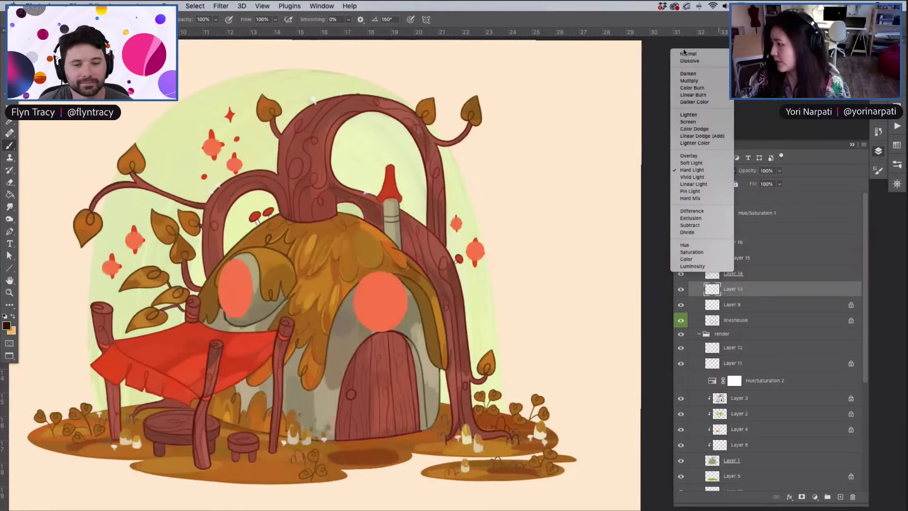
key(Return)
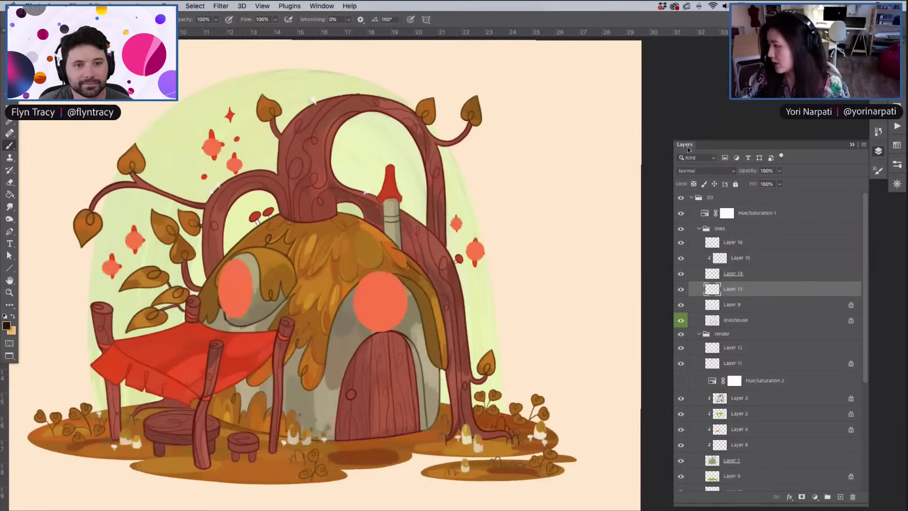
click(700, 170)
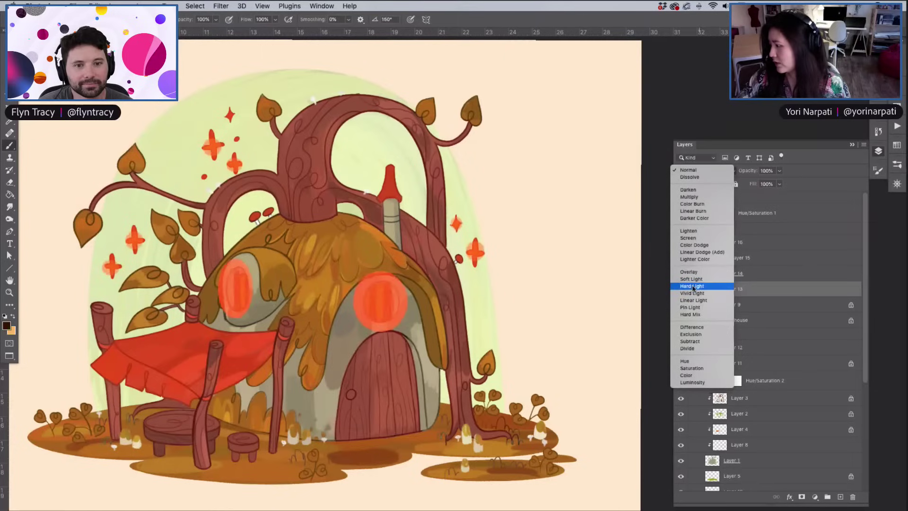
key(Escape)
key(ctrl+z)
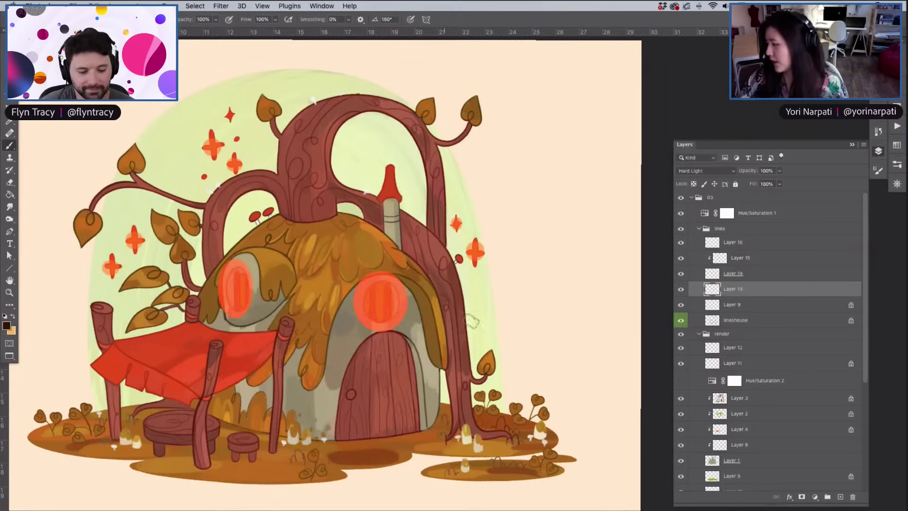
Toggle Layers 14, 13 and 15 of the lines group off and on to examine their details around the door
click(680, 273)
click(681, 274)
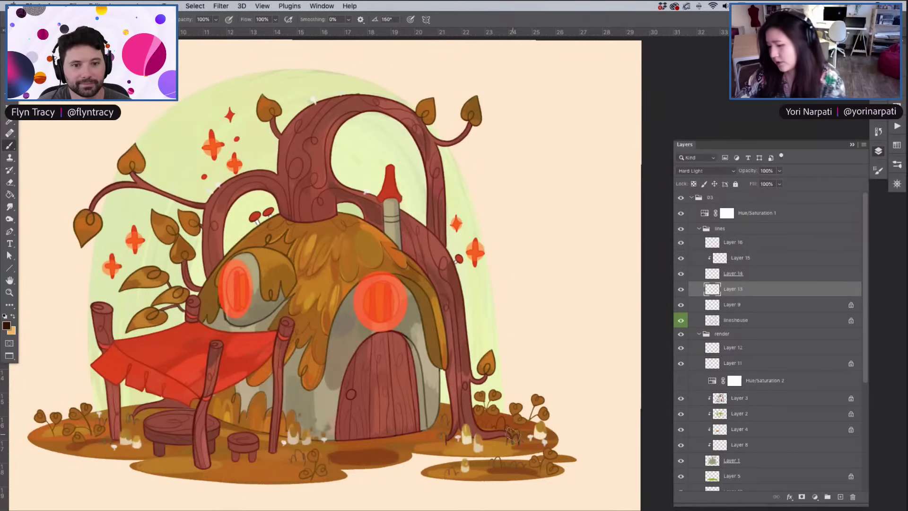
scroll(506, 438, up, 1)
scroll(505, 439, up, 3)
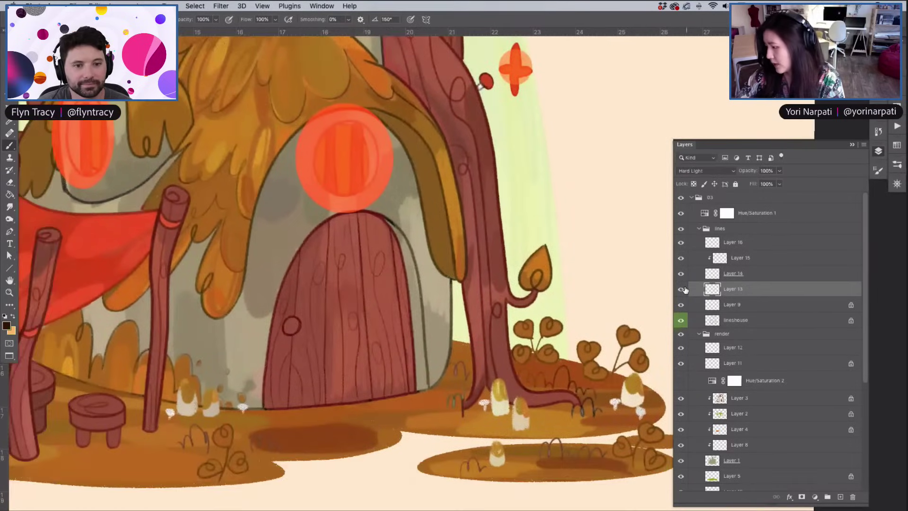
click(681, 289)
click(681, 288)
click(681, 273)
click(681, 274)
click(681, 258)
click(681, 258)
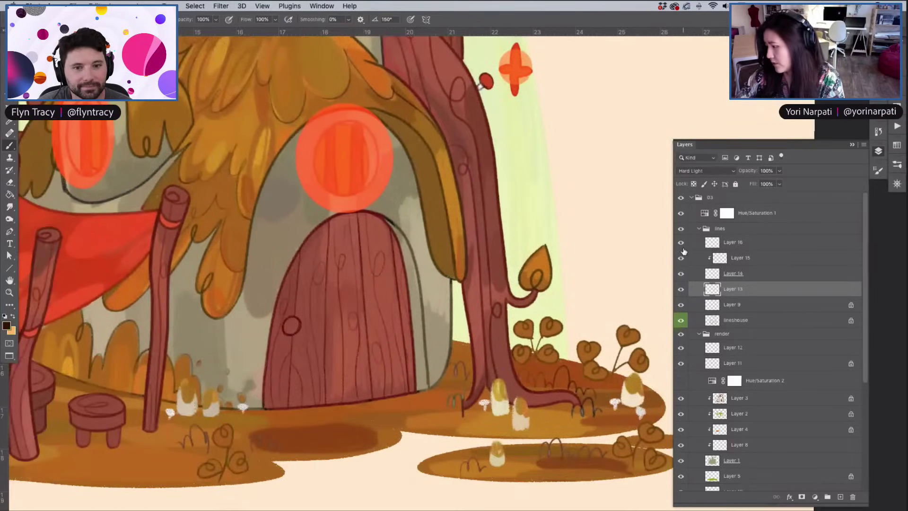
Hide the Layers panel and the remaining panels to view the whole tree house illustration unobstructed
scroll(596, 334, down, 4)
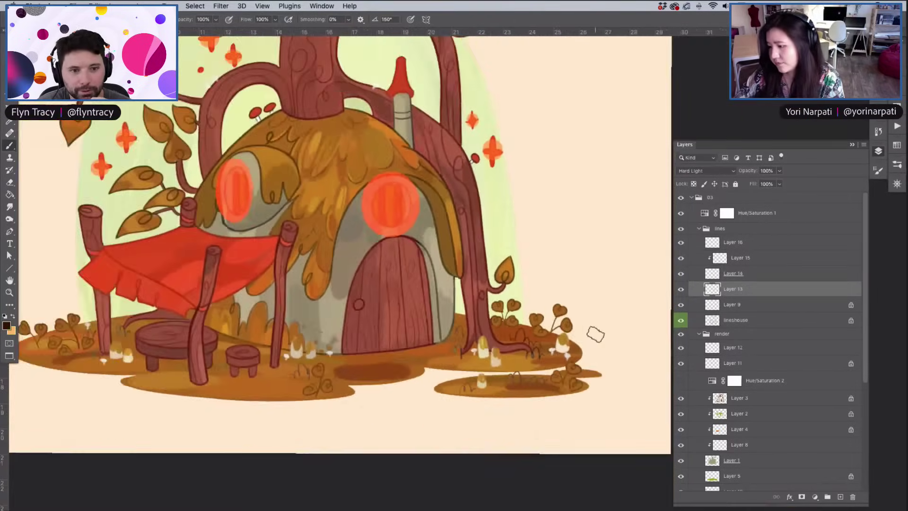
scroll(595, 334, left, 3)
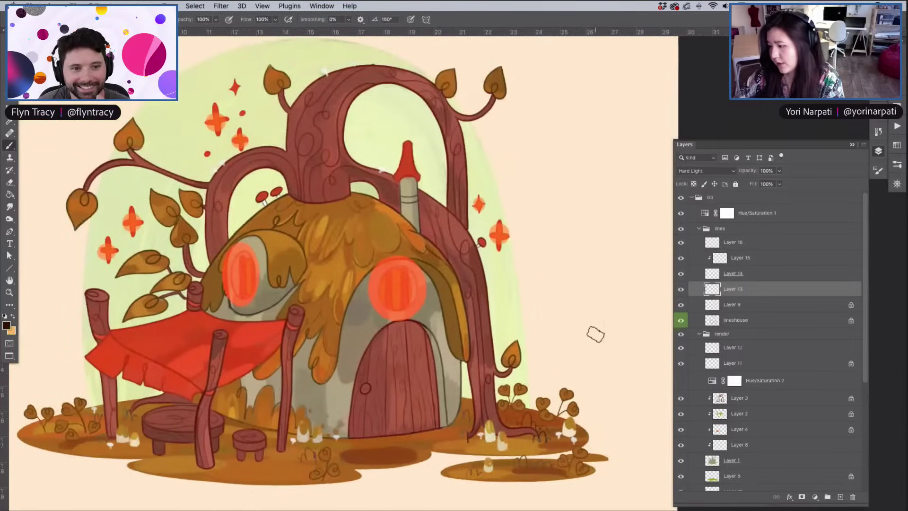
scroll(596, 334, left, 3)
scroll(596, 334, right, 2)
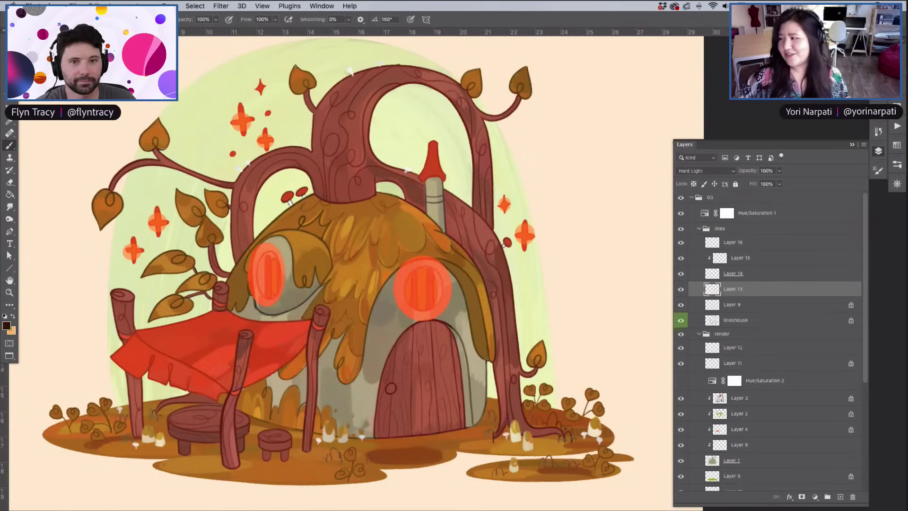
key(F7)
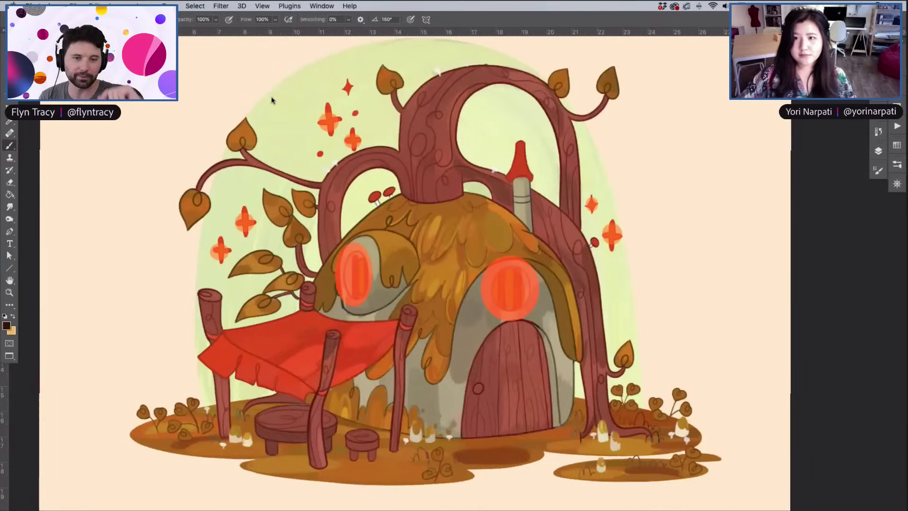
key(Tab)
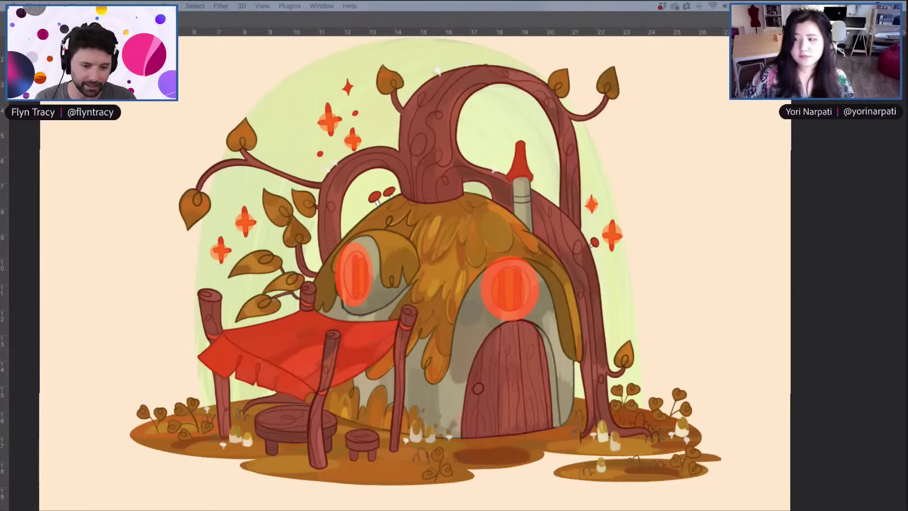
Switch to Adobe Color in the browser and spread the Analogous harmony's colours widely around the color wheel
key(super+Tab)
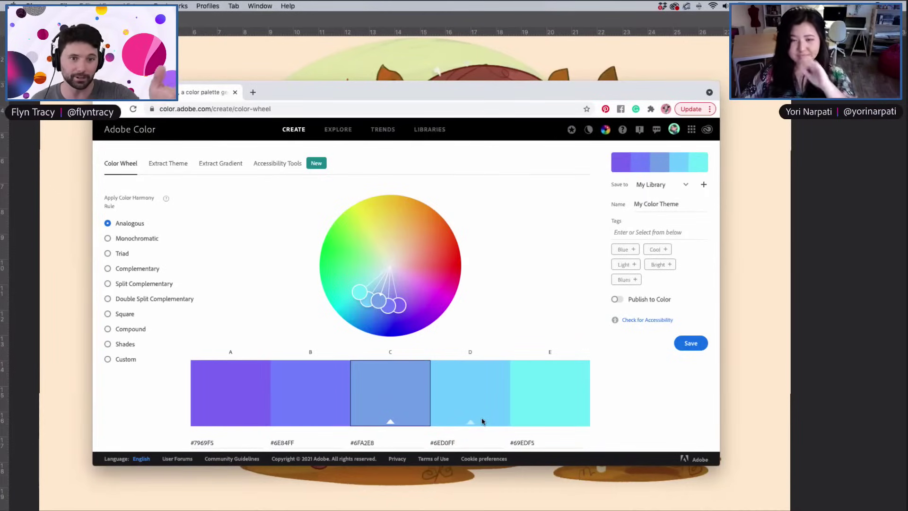
drag(358, 291, 368, 237)
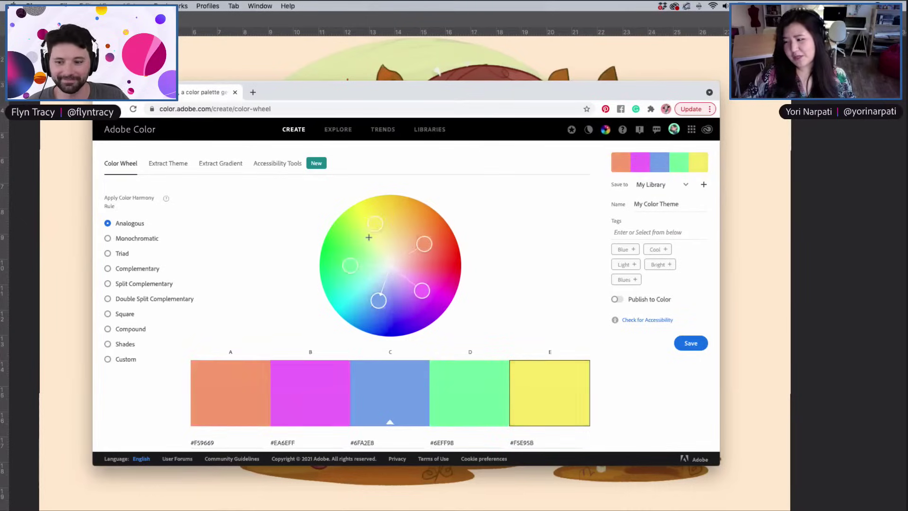
Try the Monochromatic and Triad harmony rules with a light green base colour, and settle on Complementary
click(142, 238)
drag(375, 279, 346, 226)
click(118, 254)
click(95, 266)
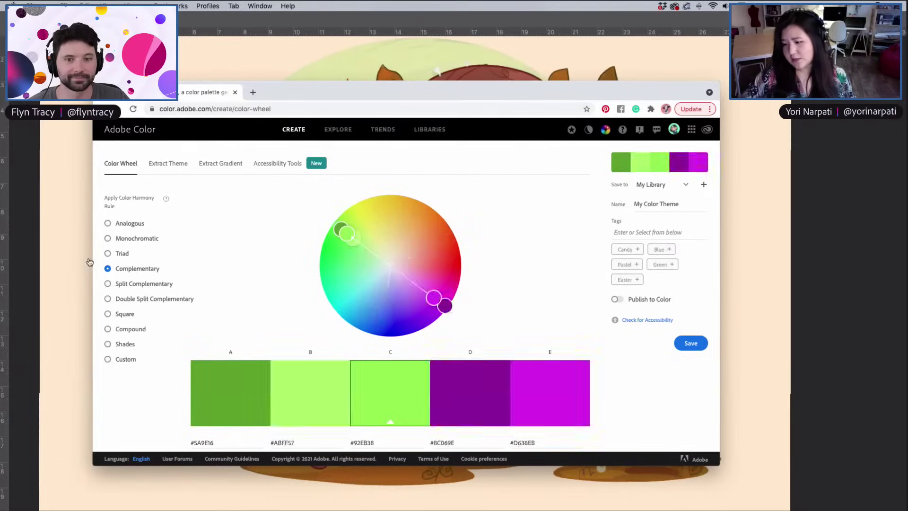
click(130, 238)
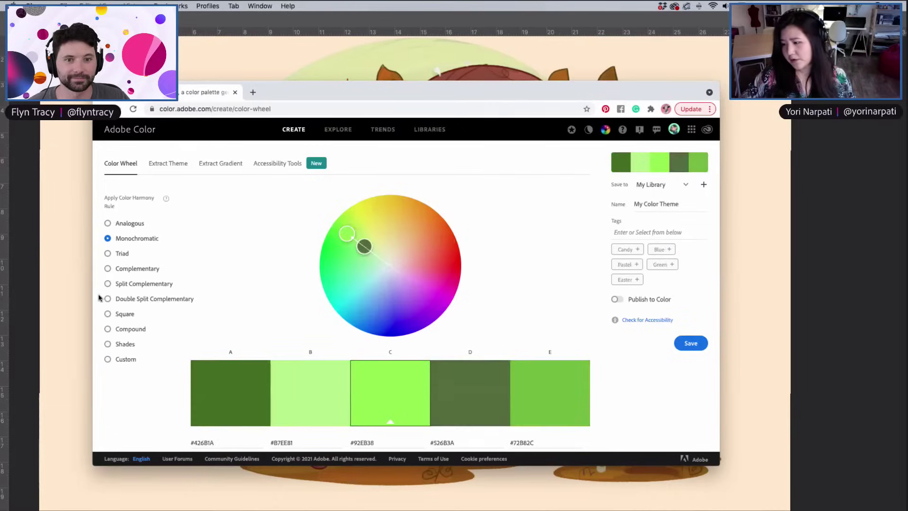
click(137, 269)
Shift the Complementary palette to a green base of #A3EB43 and minimise the browser to return to the illustration
drag(352, 284, 430, 297)
click(661, 186)
click(632, 205)
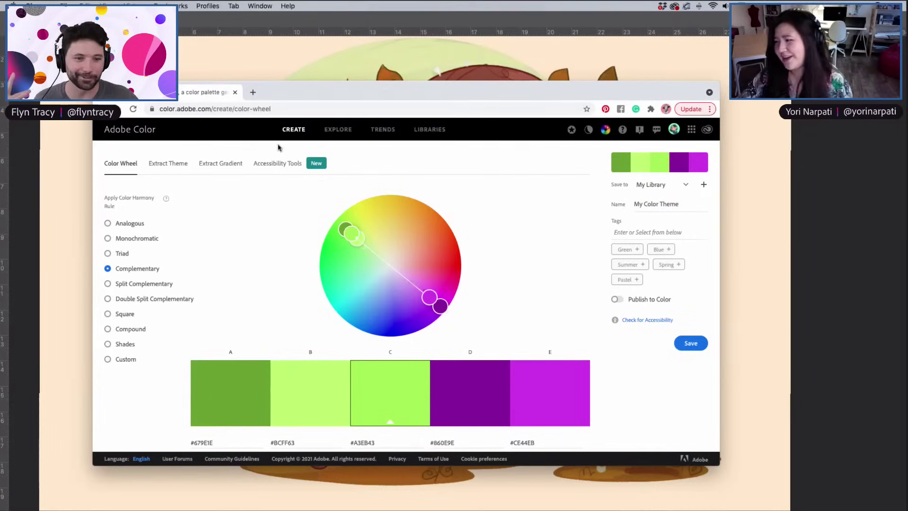
double_click(489, 86)
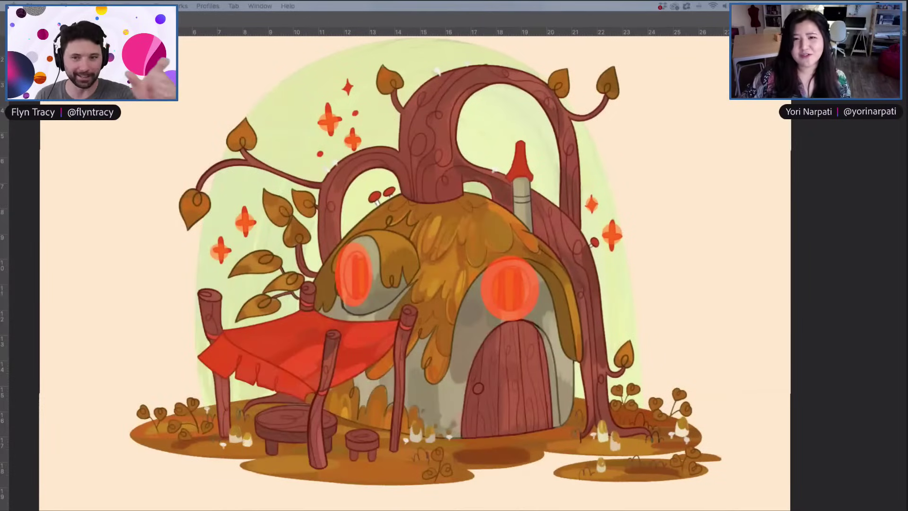